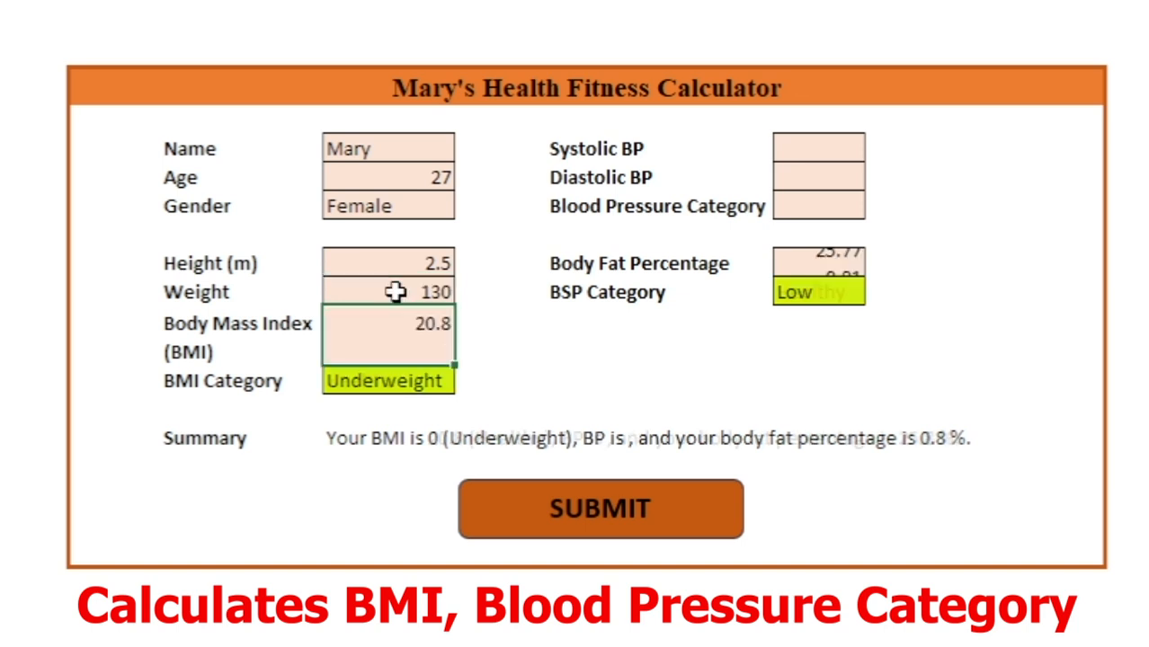
Fill in the finished calculator with a systolic BP of 124 and a diastolic BP of 85, and submit the form.
double_click(397, 327)
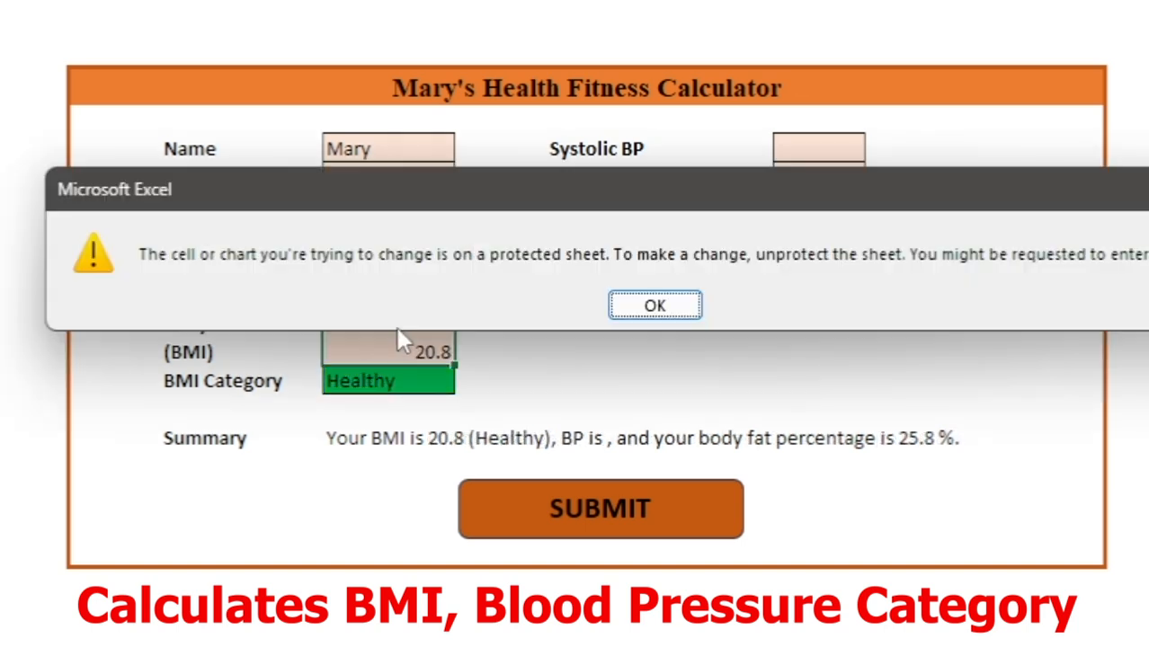
left_click(665, 309)
left_click(836, 152)
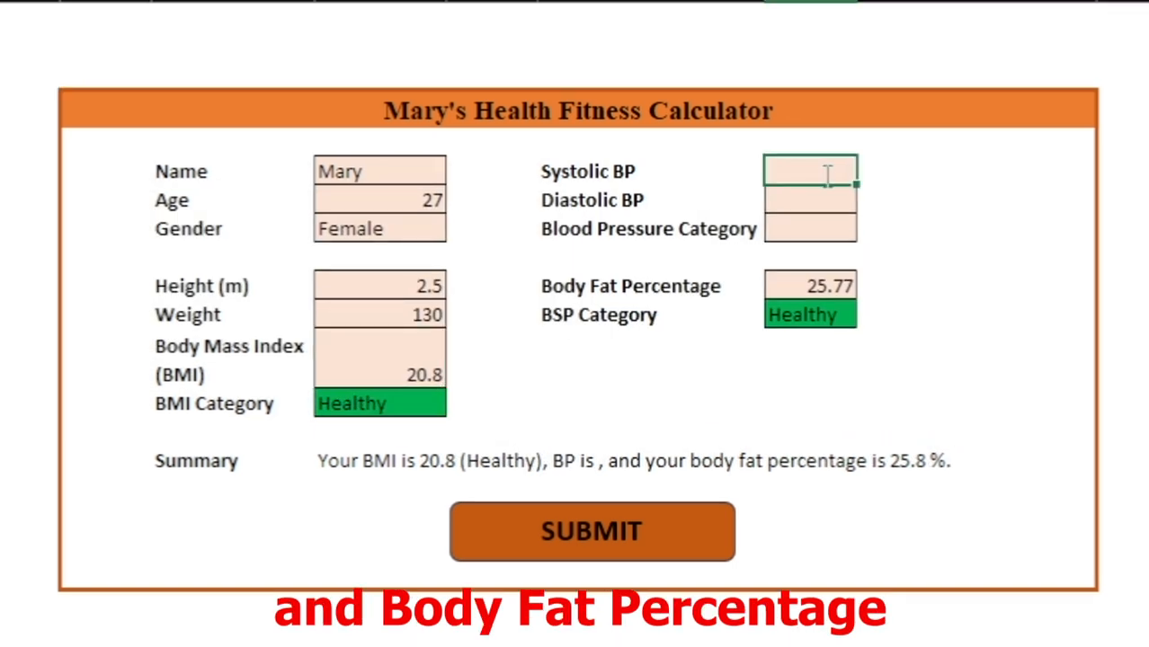
type("124")
key("Return")
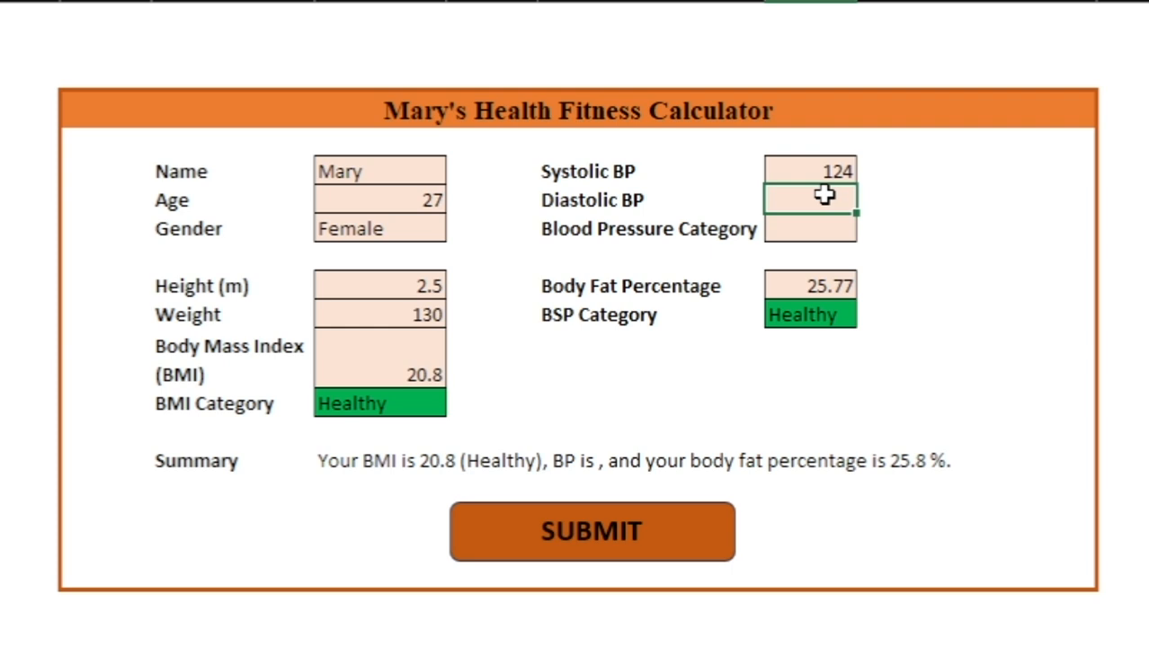
type("85")
key("Return")
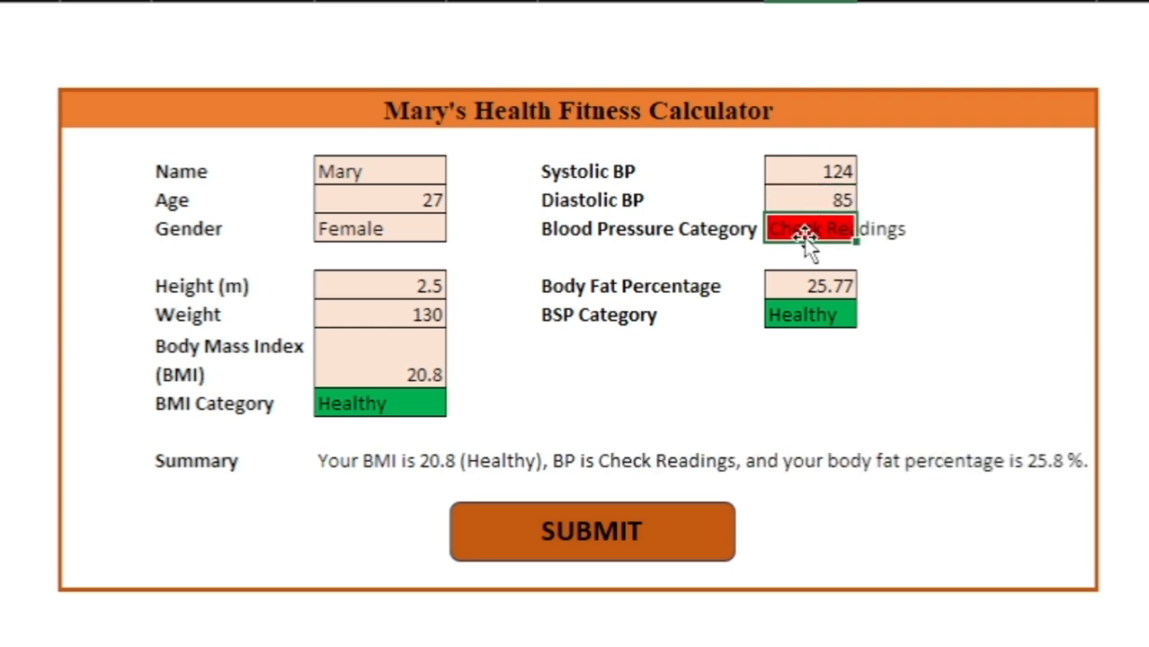
left_click(626, 539)
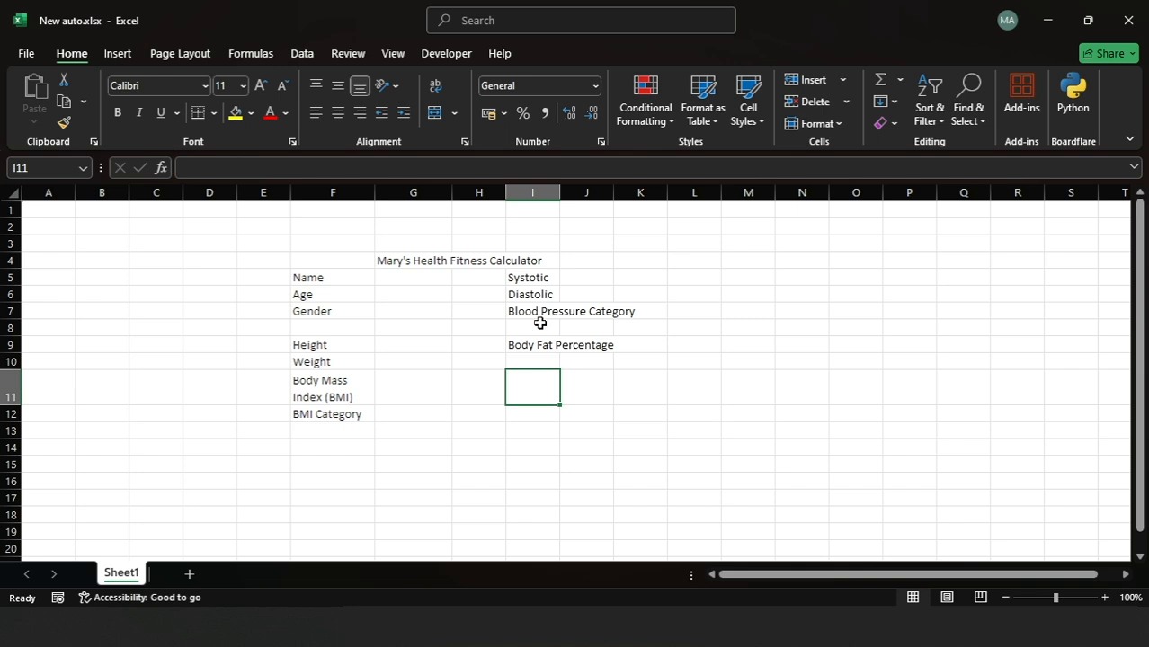
Append "BP" to the systolic label in I5 and the diastolic label in I6.
double_click(551, 278)
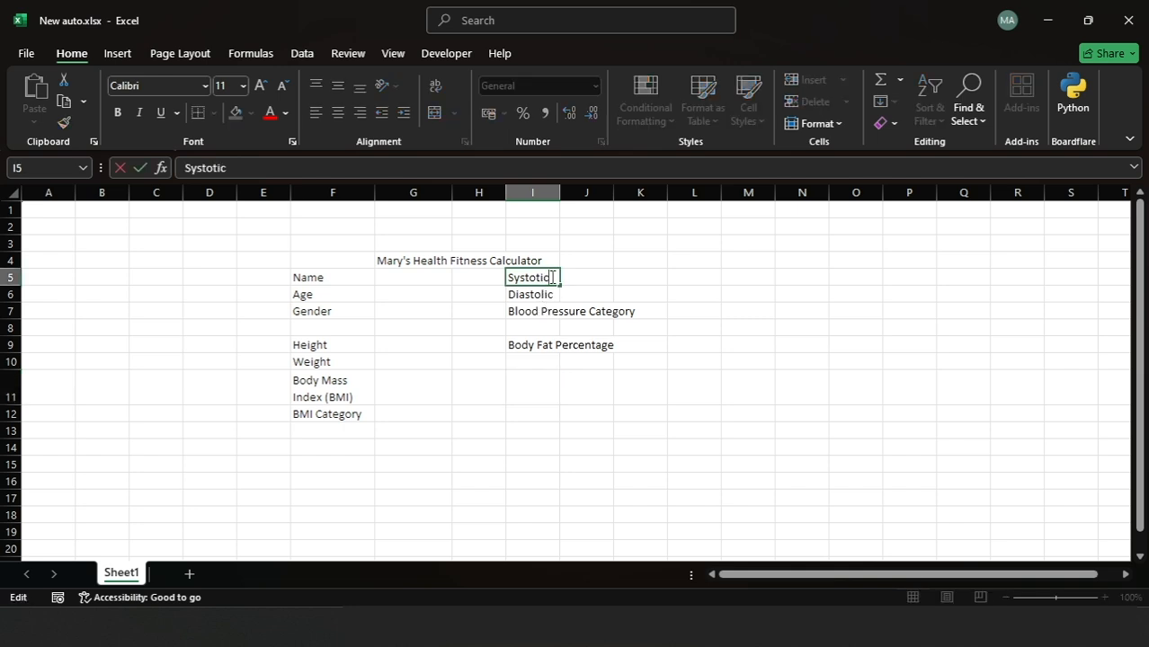
type("BP")
left_click(552, 293)
double_click(559, 294)
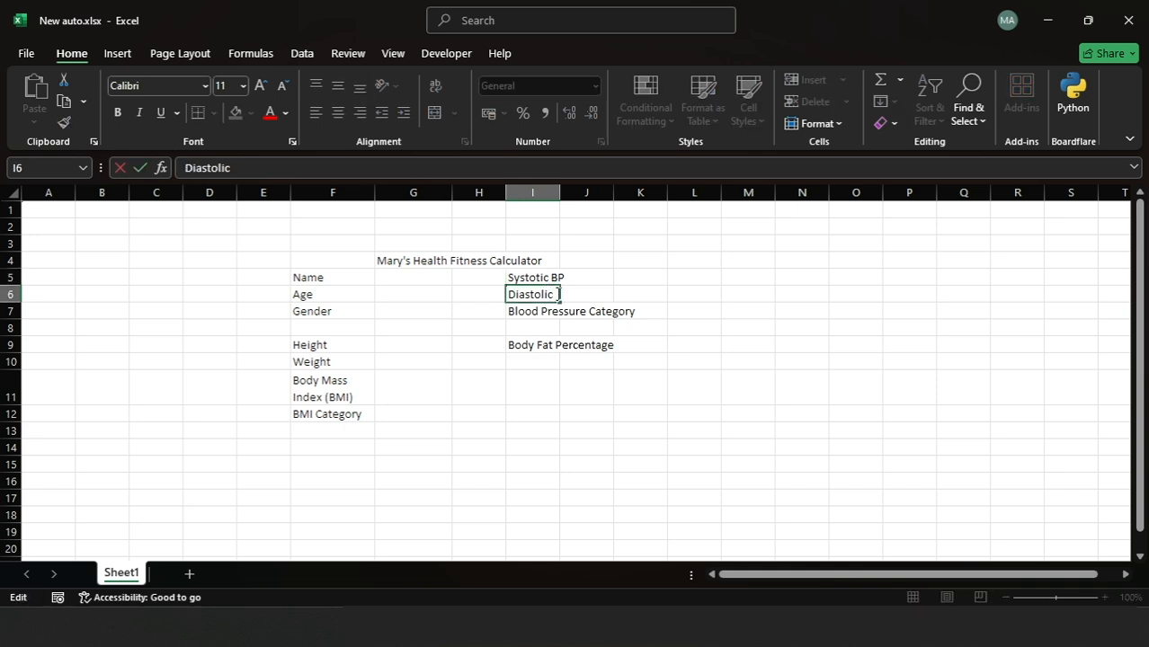
type("BP")
left_click(523, 326)
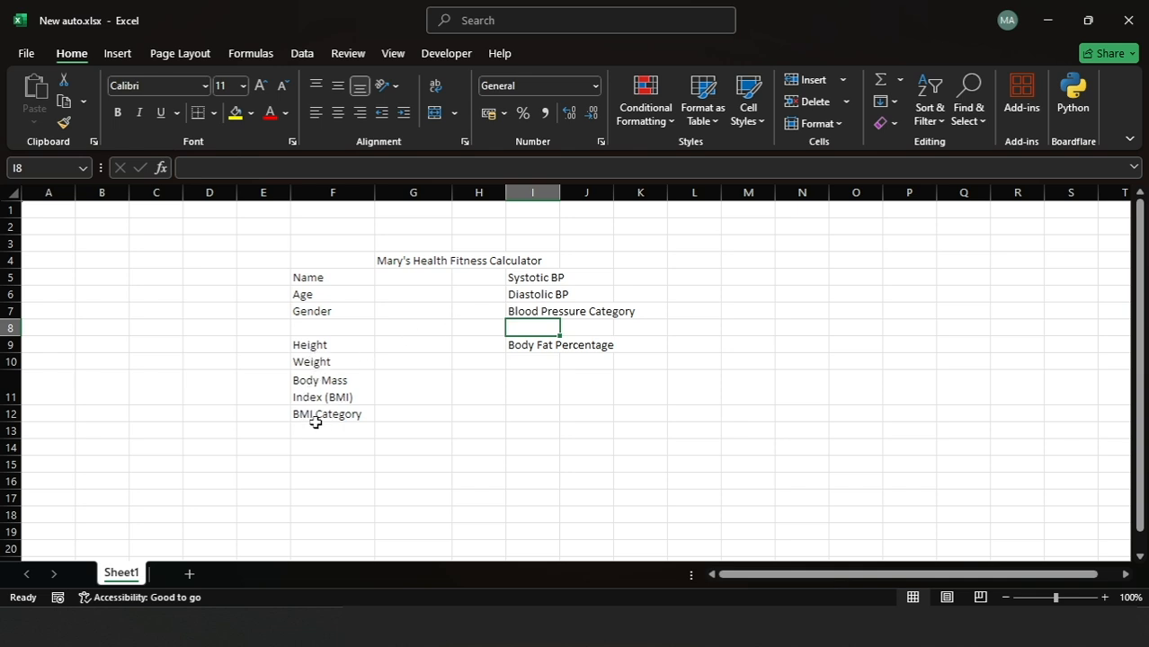
left_click(535, 345)
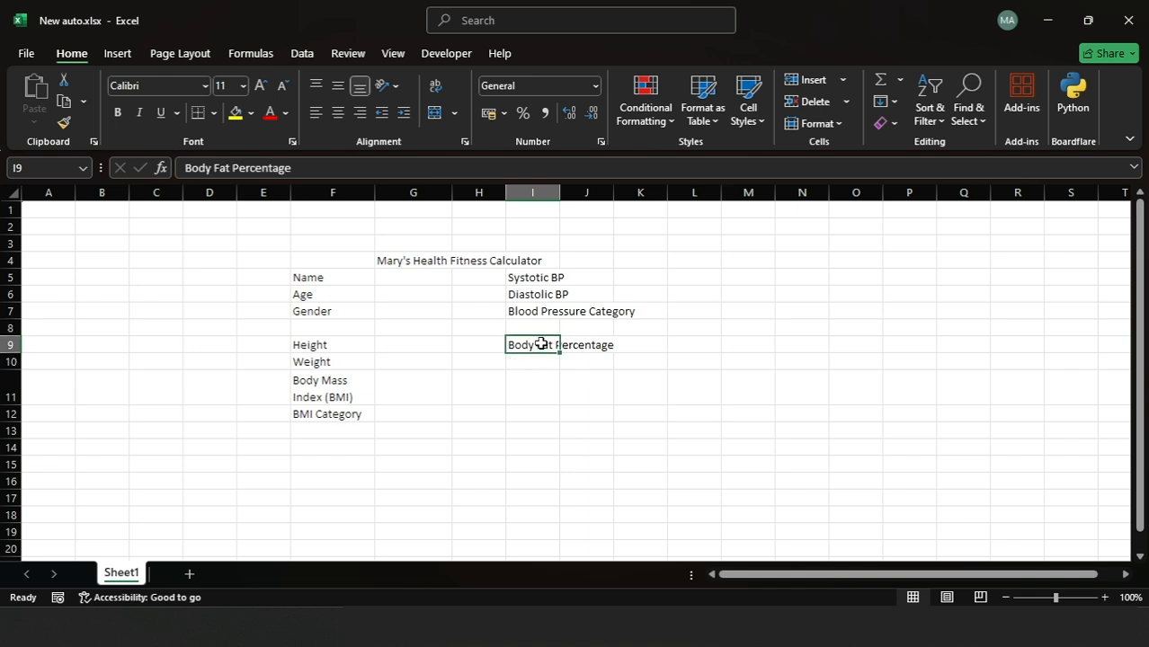
Merge and center the calculator title across cells E4 to K4.
left_click(427, 259)
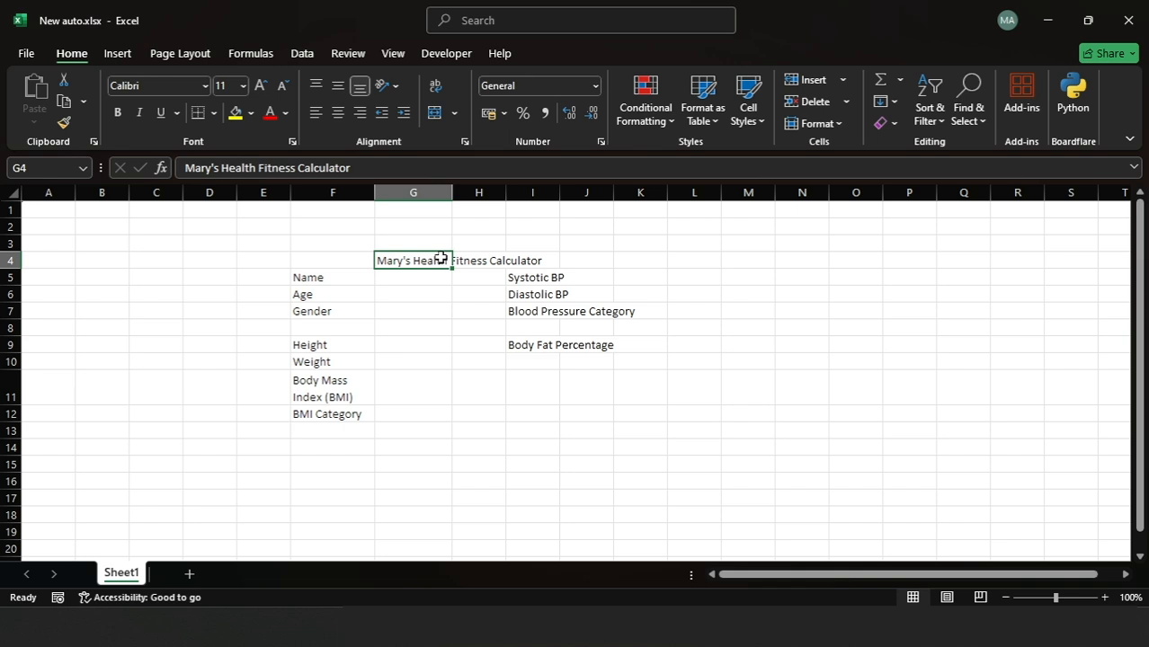
left_click_drag(440, 258, 539, 260)
left_click_drag(321, 256, 539, 272)
left_click(313, 257)
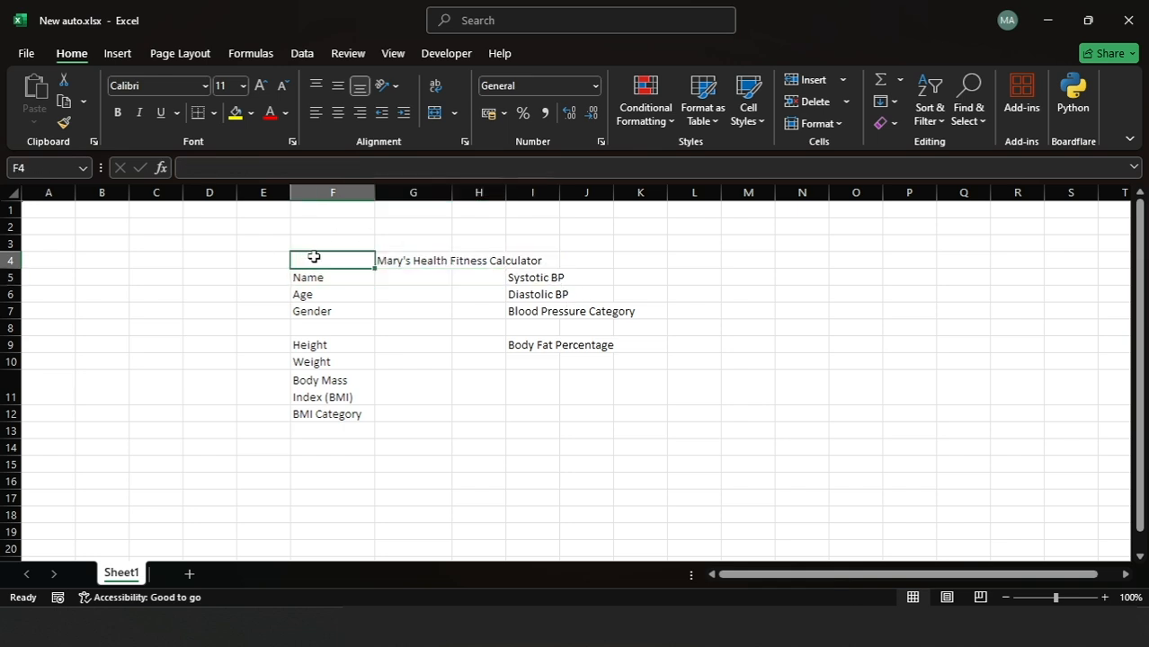
left_click_drag(314, 257, 640, 260)
left_click_drag(323, 268, 267, 256)
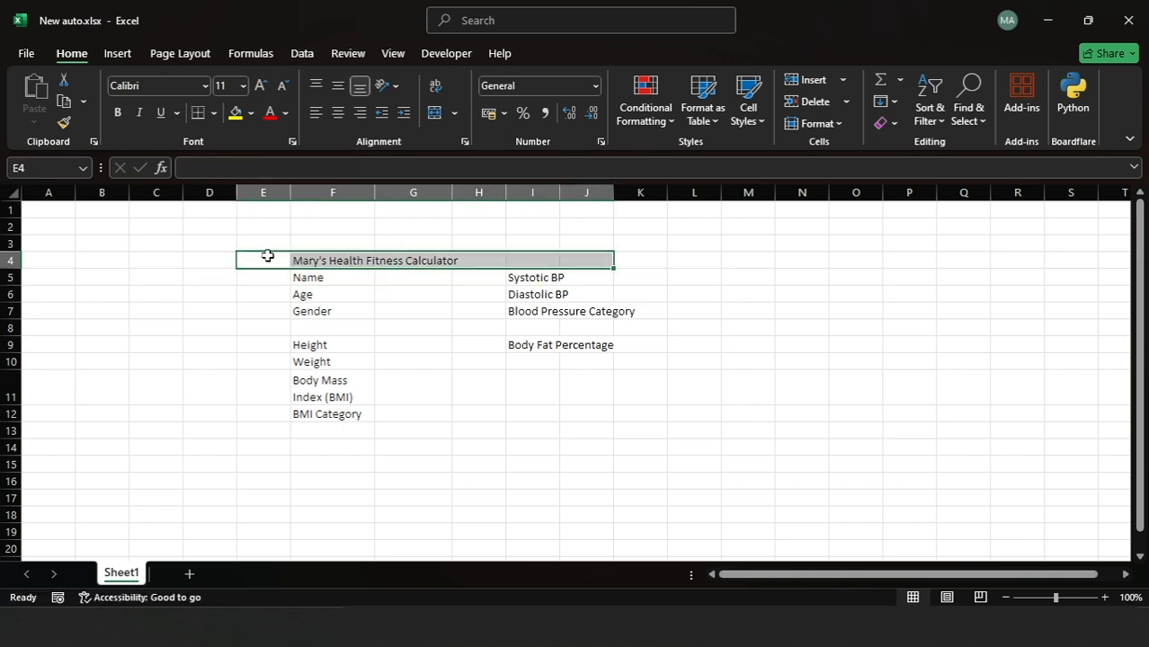
left_click(435, 113)
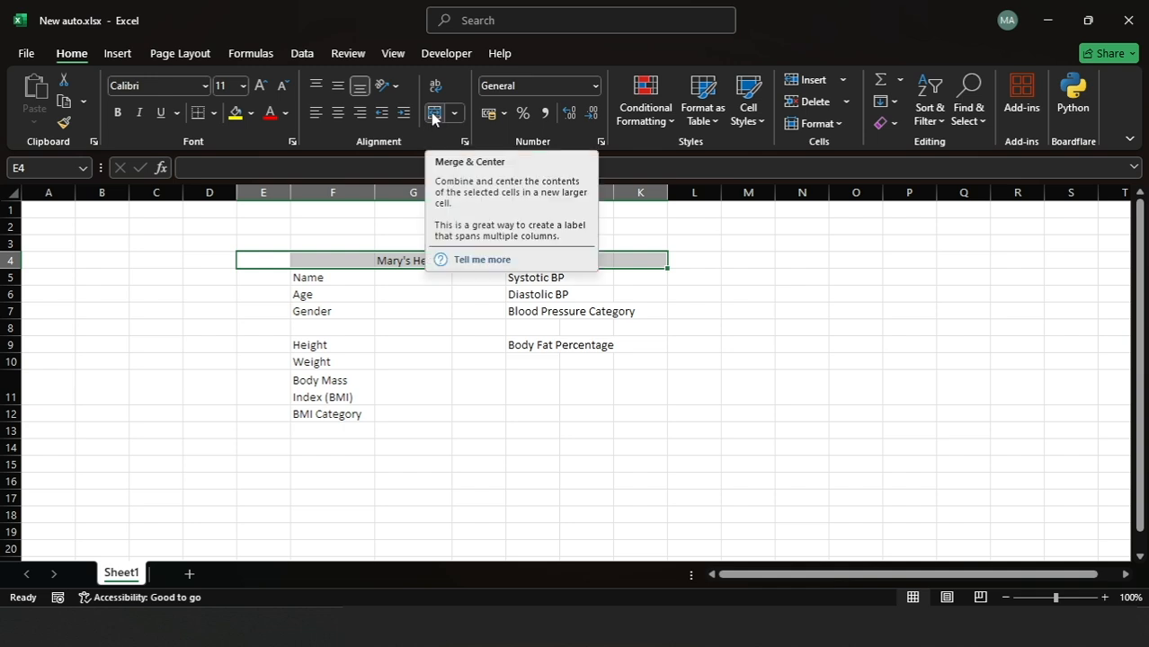
left_click(434, 115)
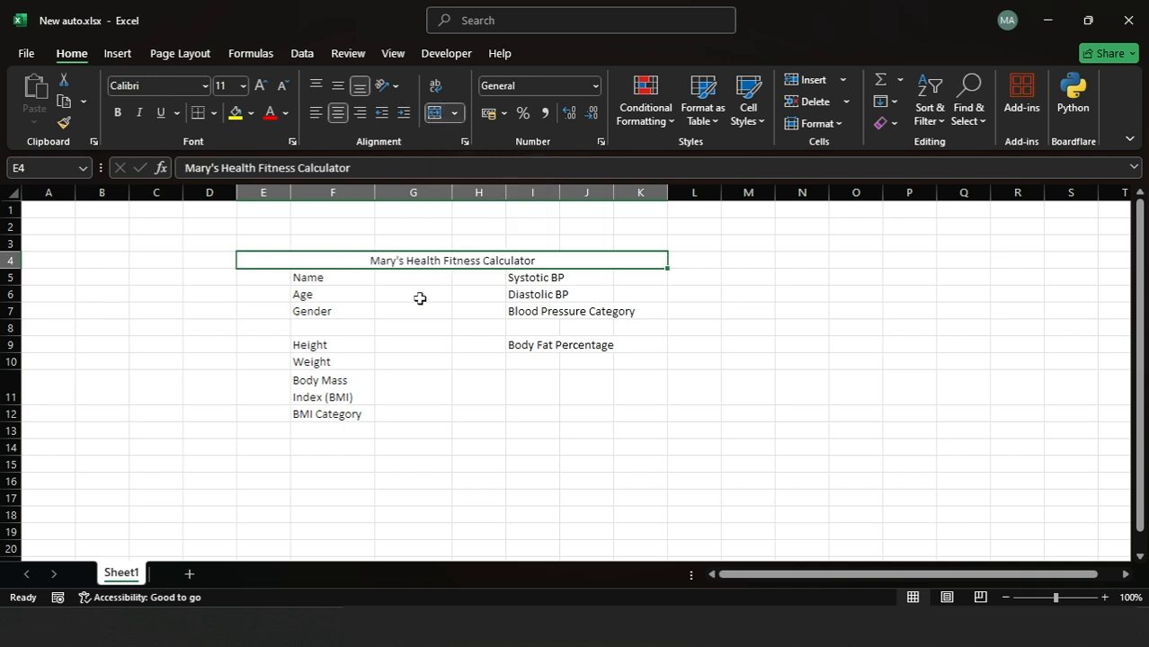
Fill the merged title cell in row 4 with the orange theme color.
double_click(410, 261)
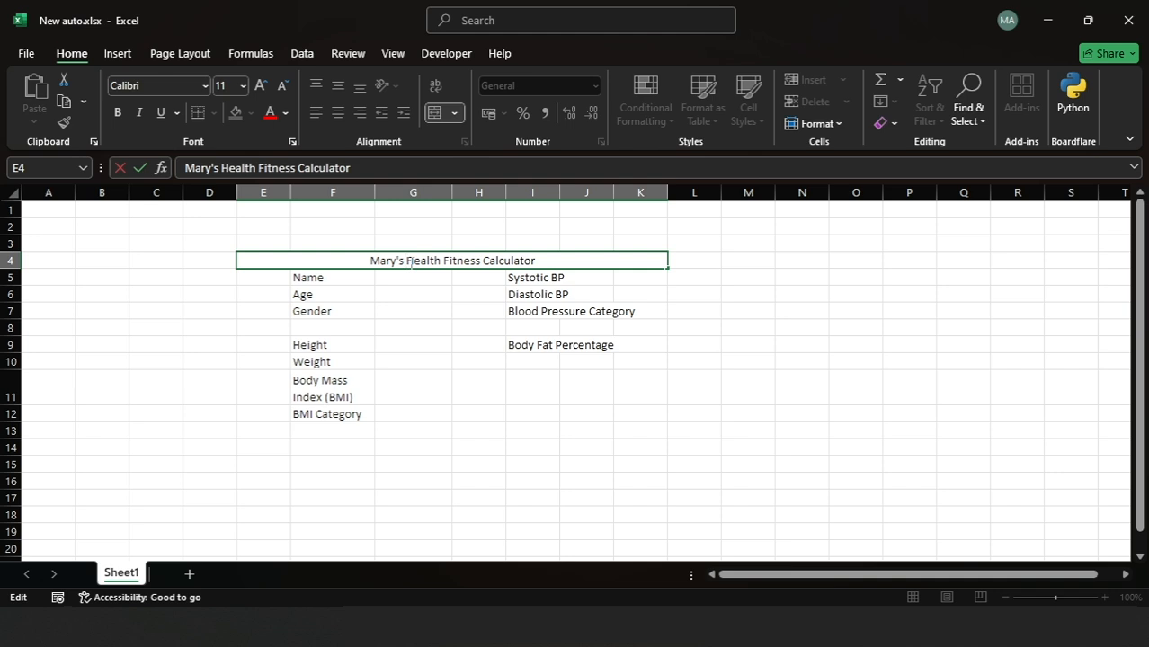
triple_click(410, 262)
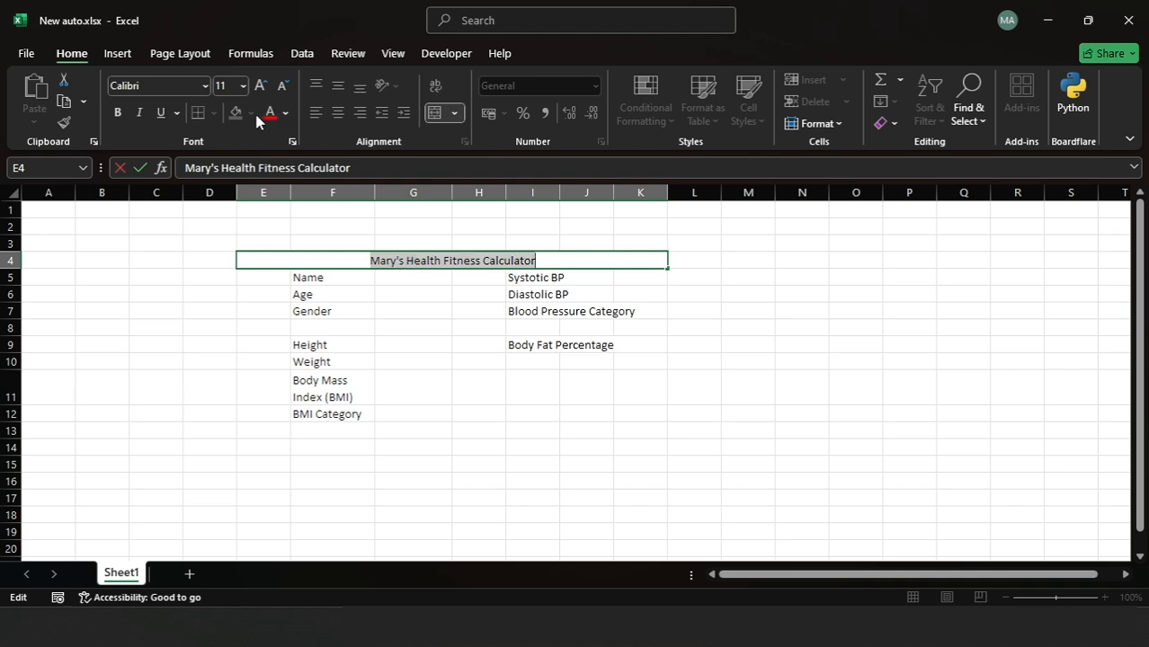
left_click(400, 278)
left_click(366, 258)
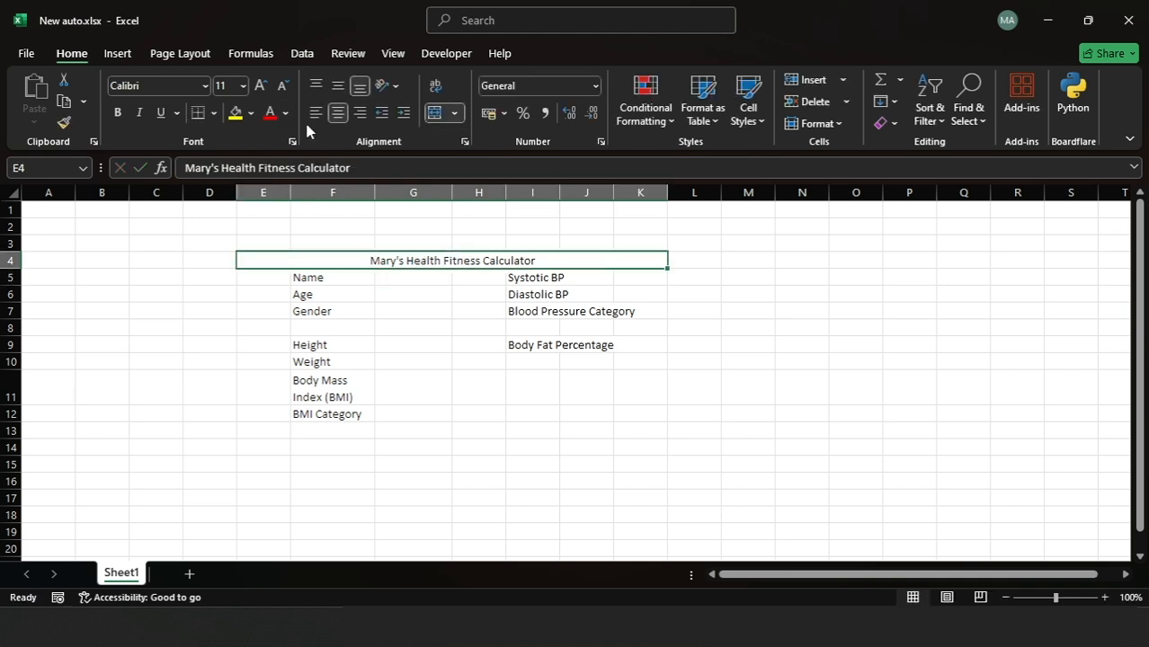
left_click(251, 113)
left_click(356, 197)
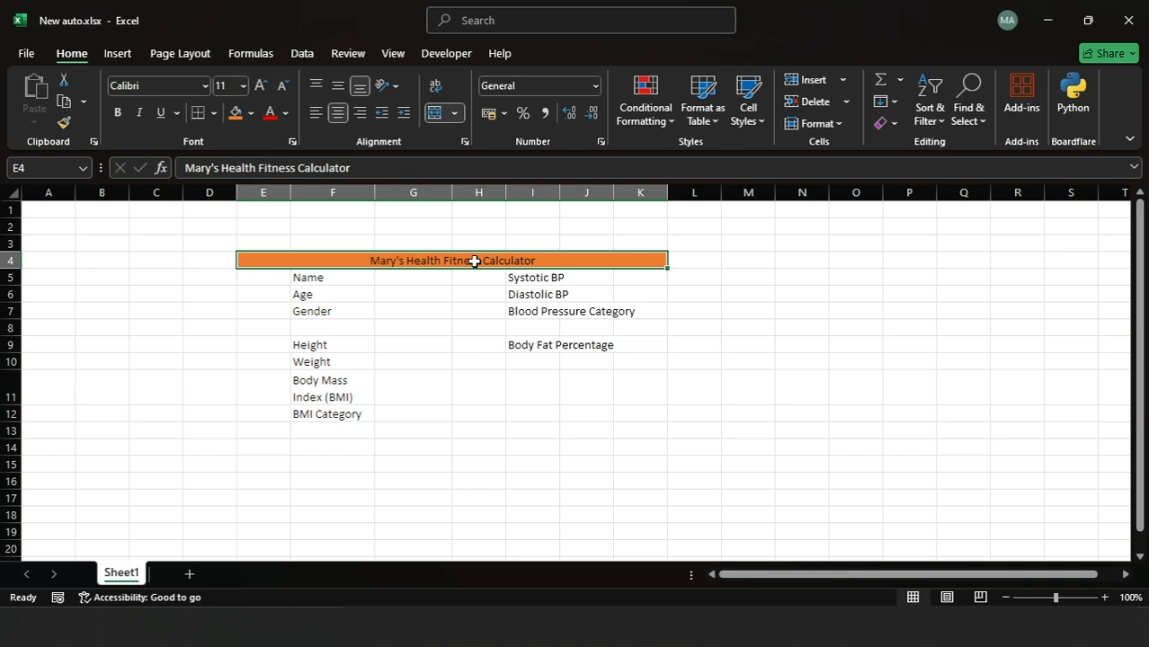
Format the title text as bold Times New Roman at size 14.
double_click(474, 261)
triple_click(485, 261)
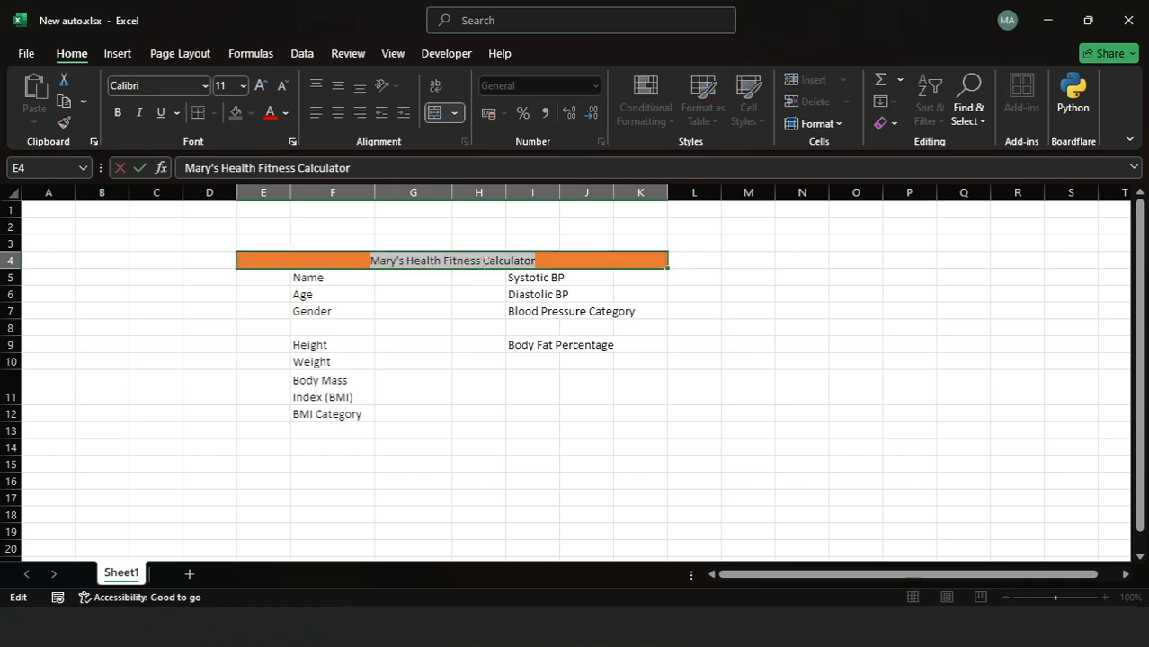
key("ctrl+b")
left_click(242, 86)
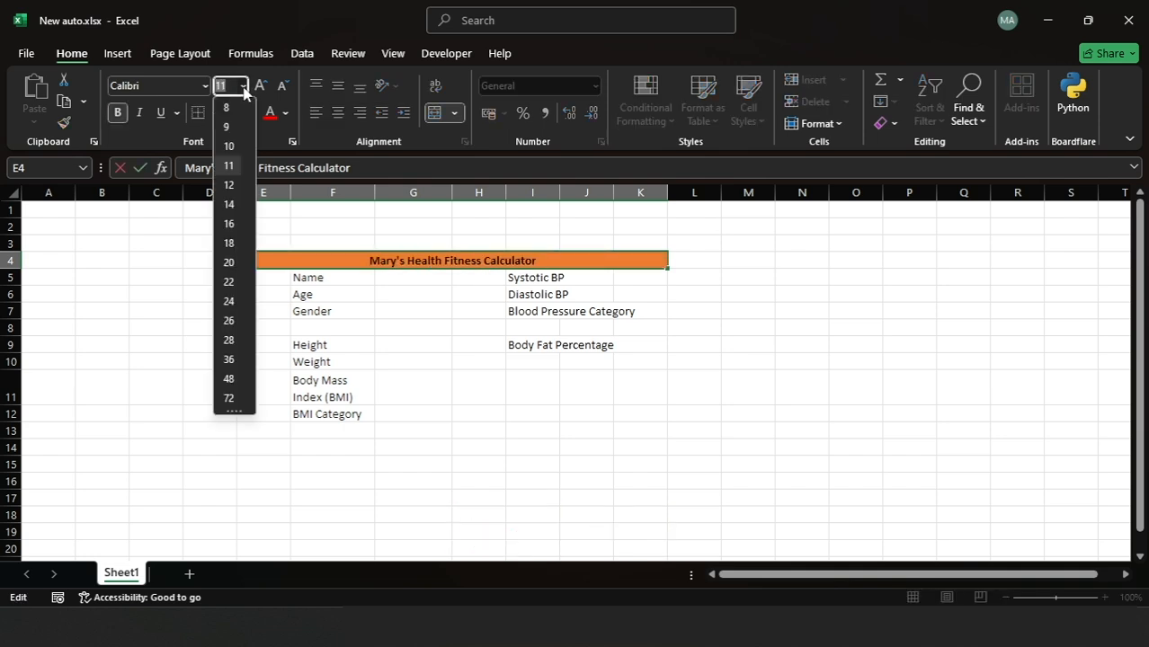
left_click(229, 204)
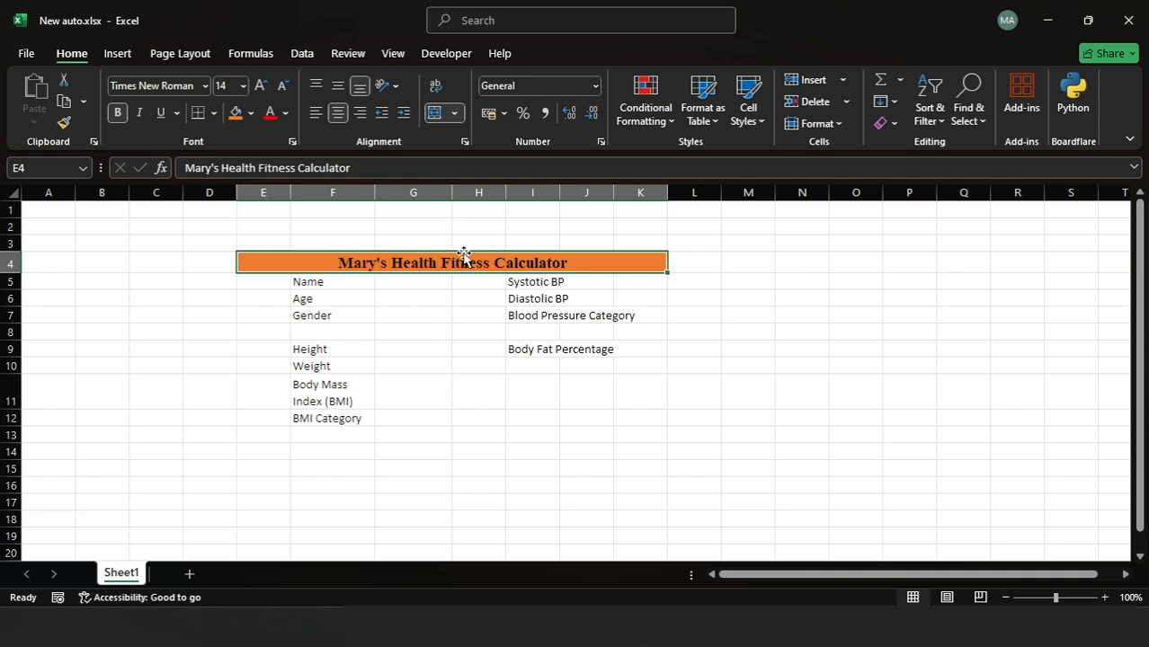
left_click(448, 325)
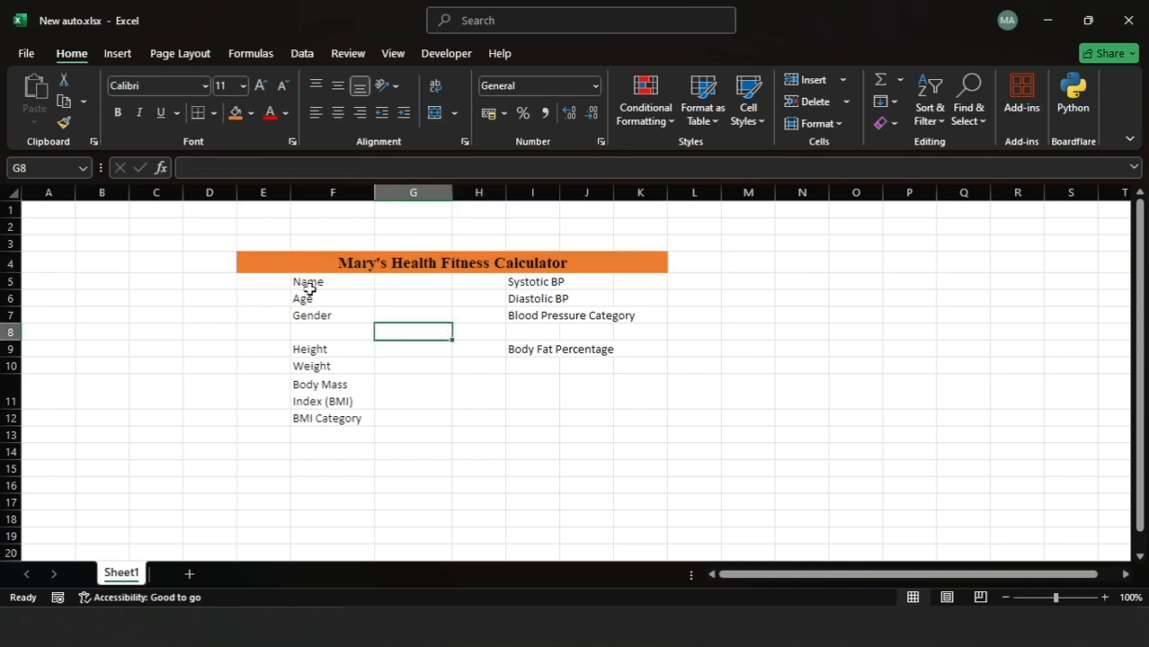
Fill the input cells G5:G7, J5:J7, G9:G12 and J9 with the light orange theme color.
left_click(407, 283)
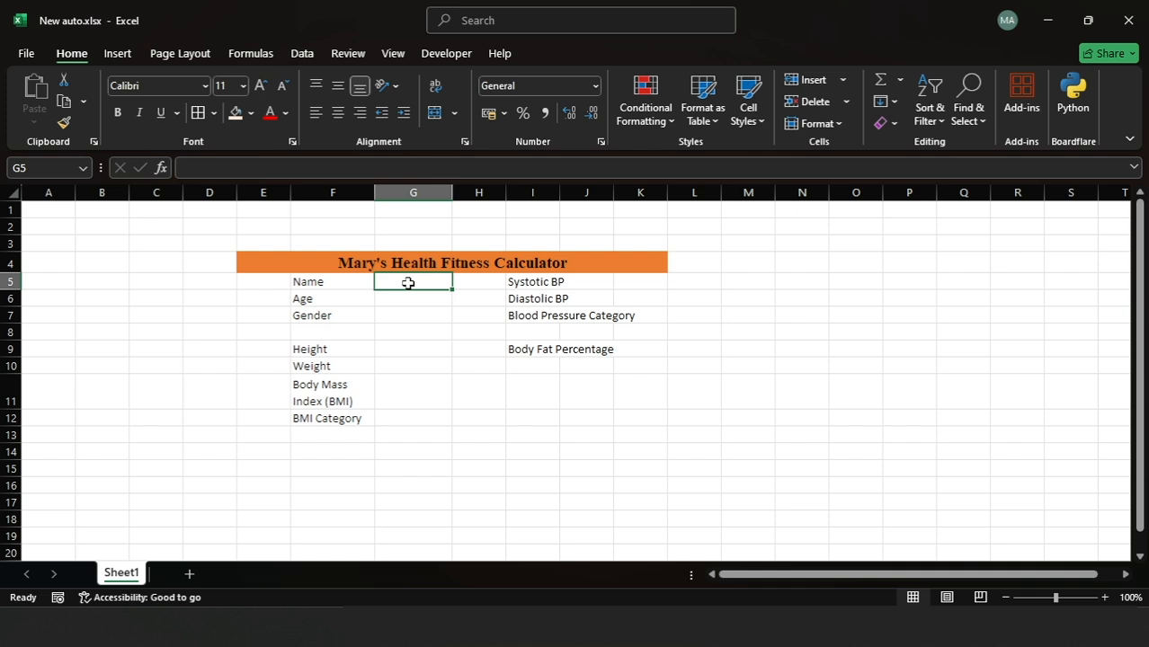
left_click_drag(410, 282, 411, 320)
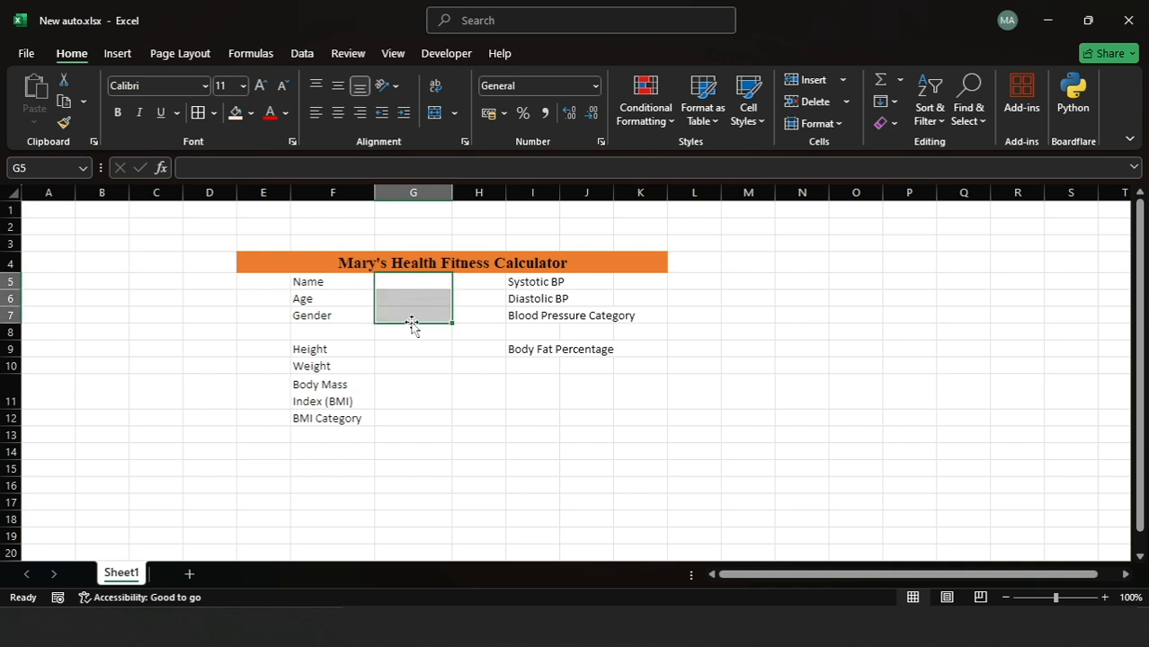
left_click(253, 113)
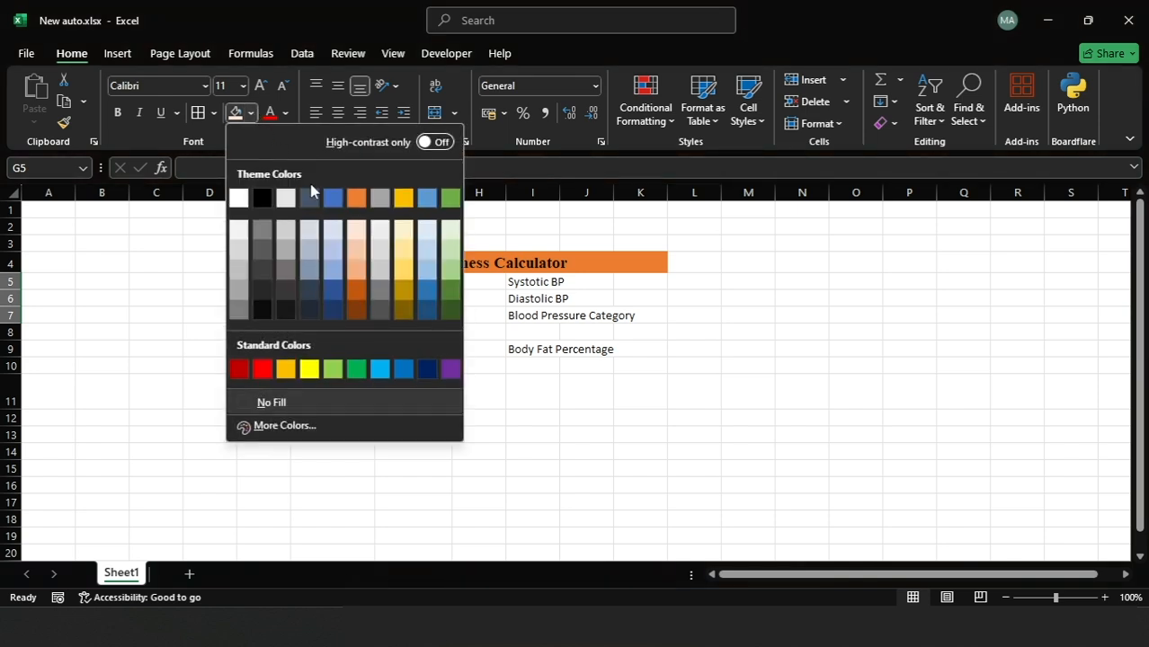
left_click(355, 235)
left_click_drag(597, 281, 598, 317)
key("F4")
left_click_drag(417, 351, 415, 413)
key("F4")
left_click(588, 351)
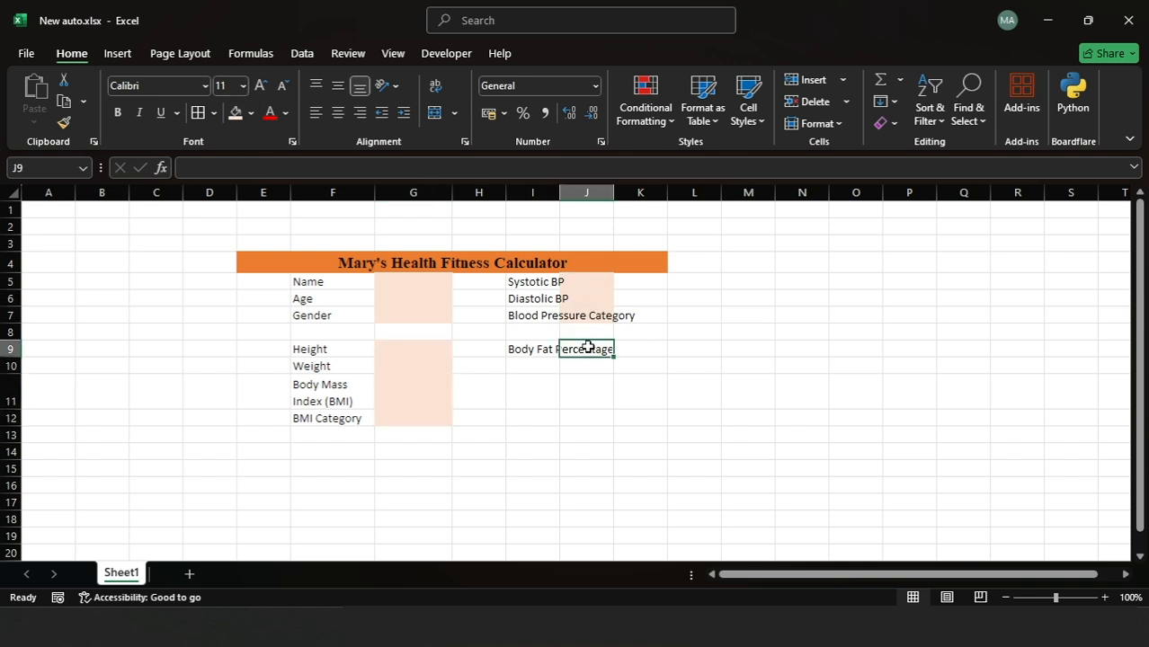
left_click(596, 371)
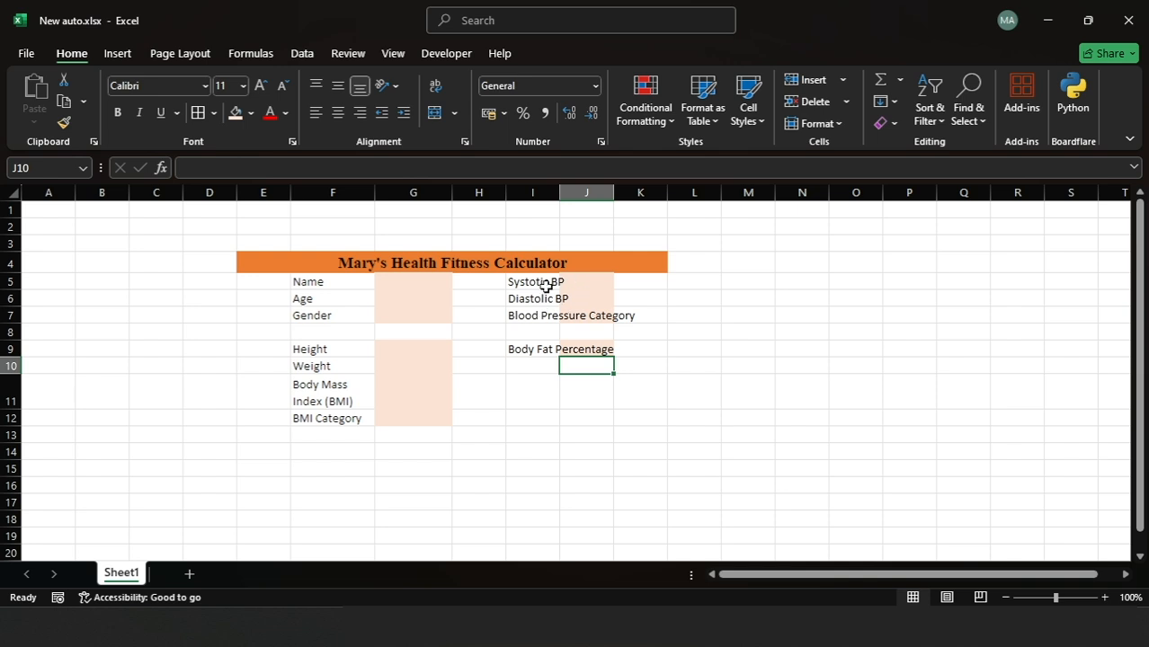
Widen column I to fit the blood pressure category label, and widen column F slightly for the body mass index label.
left_click_drag(558, 195, 639, 193)
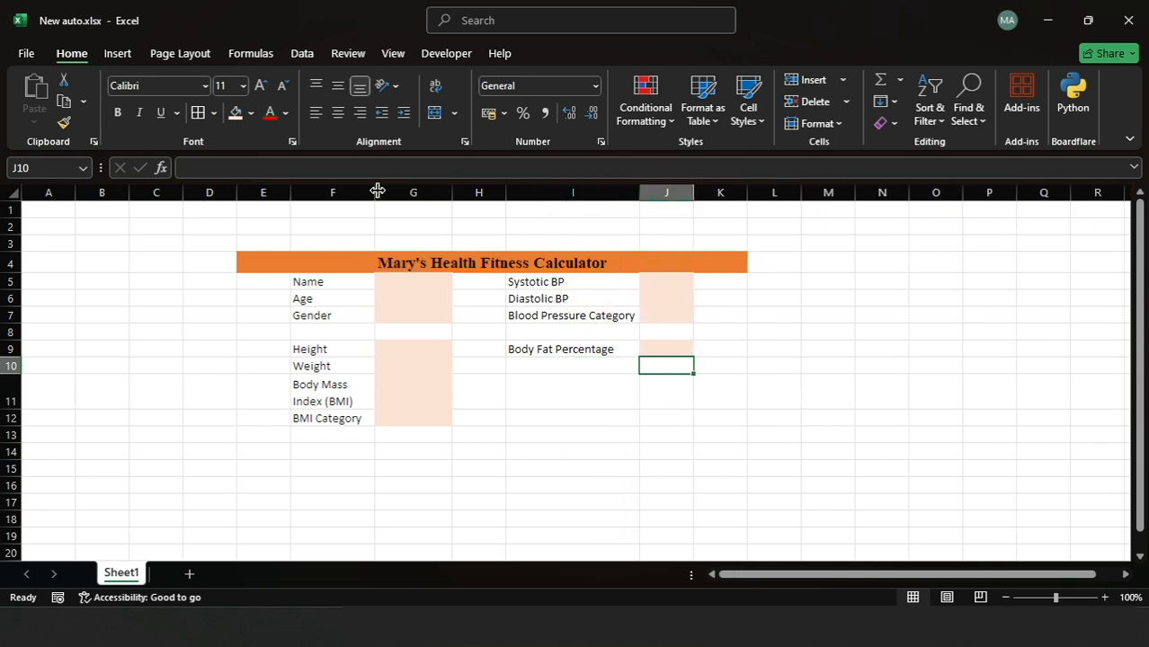
left_click_drag(376, 191, 385, 190)
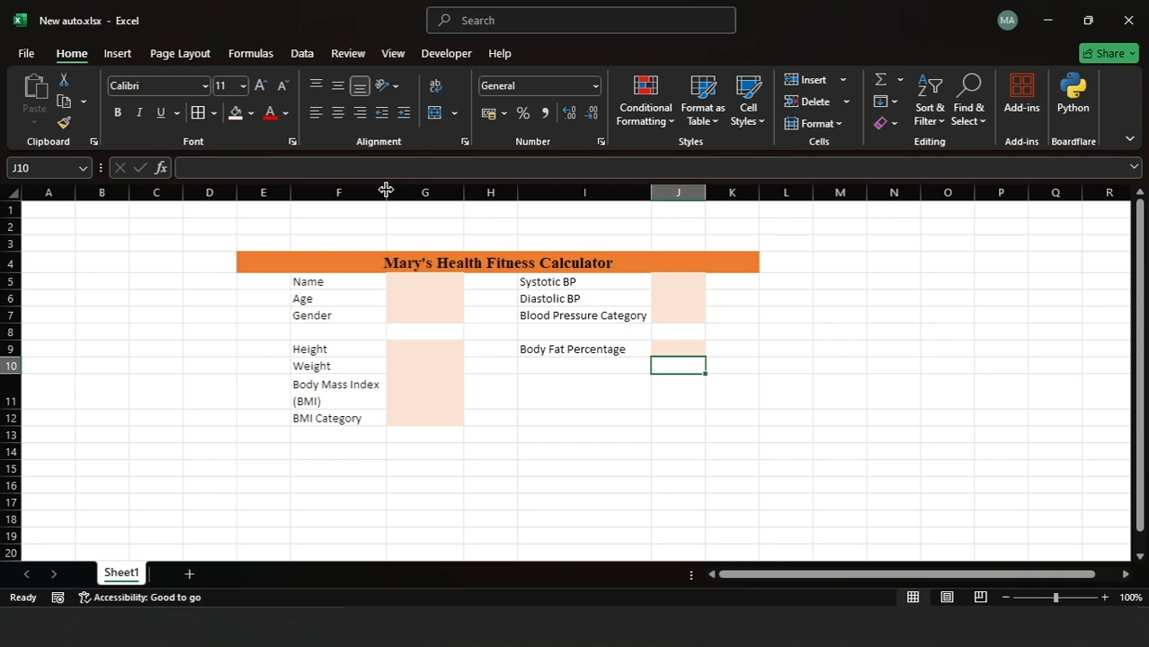
Add outside borders to the Name input cell G5.
left_click(443, 282)
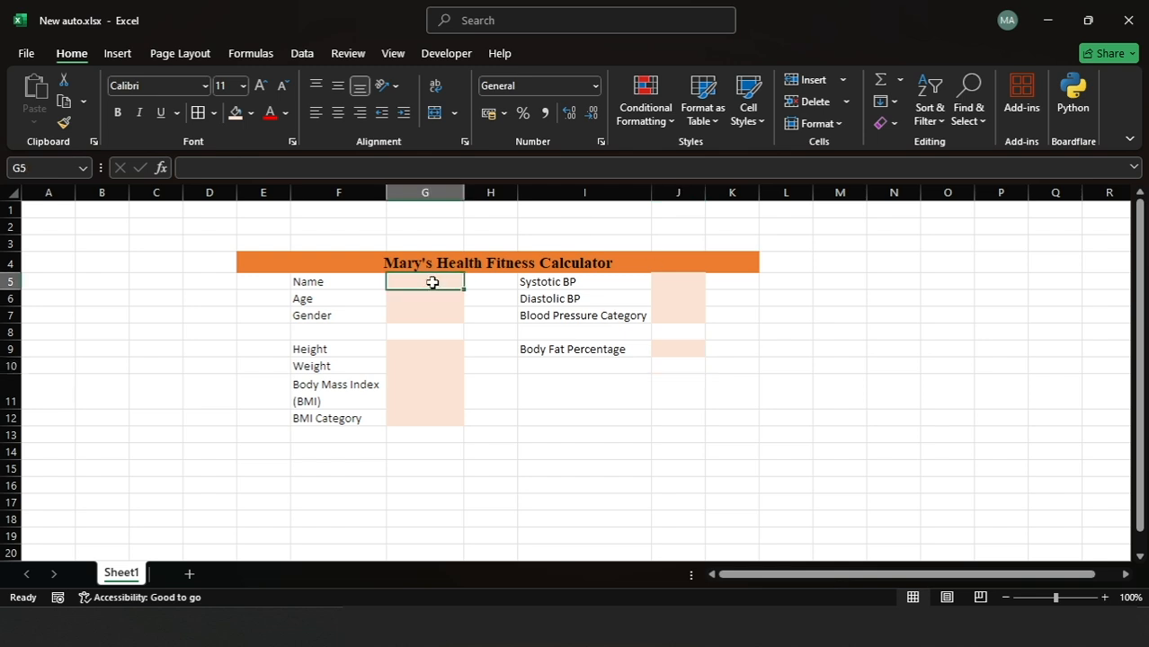
left_click(214, 112)
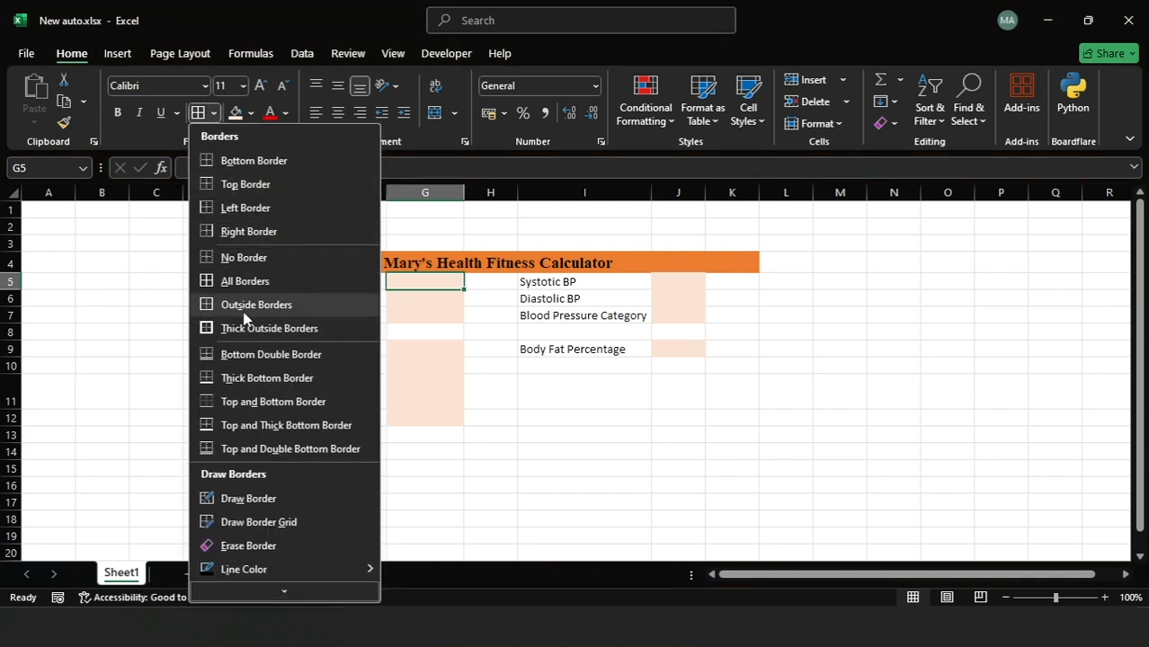
left_click(244, 310)
left_click(462, 331)
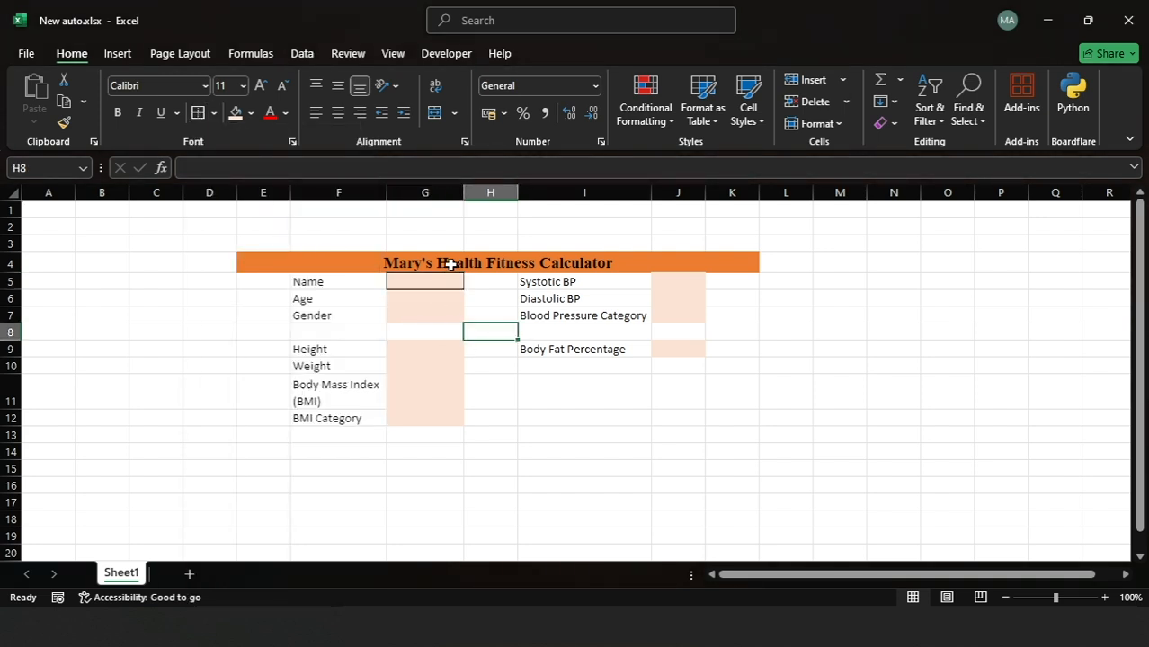
Copy the bordered Name input cell onto the other input cells G6:G7, G9:G12, J5:J7 and J9.
left_click(448, 283)
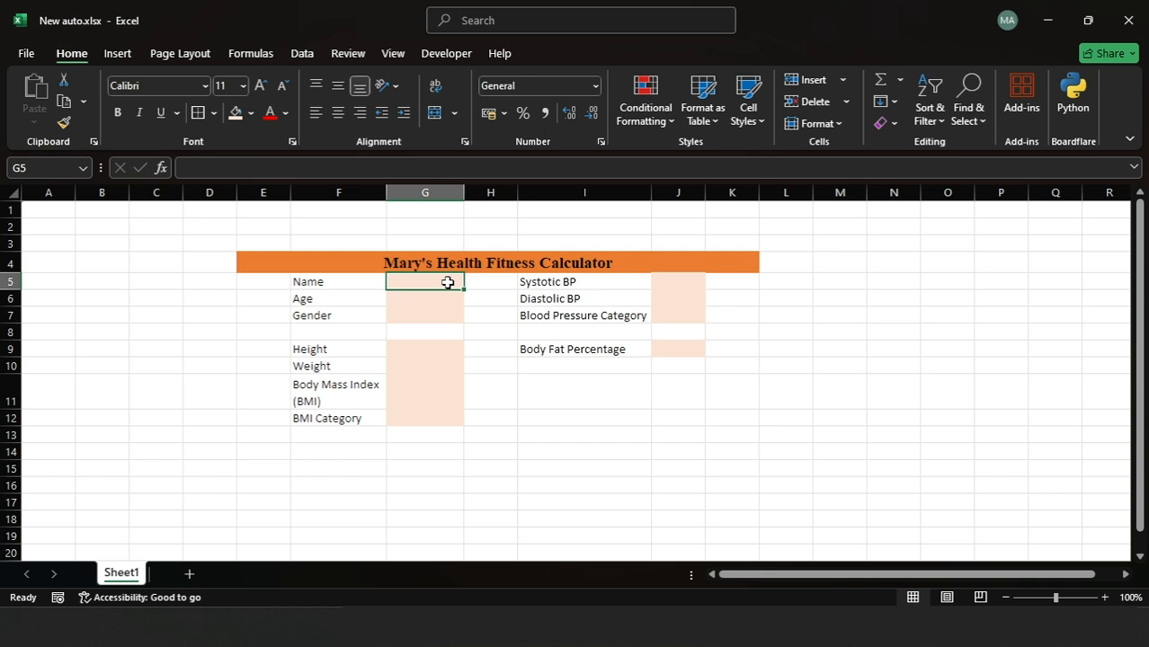
key("ctrl+c")
left_click_drag(441, 298, 438, 414)
key("ctrl+v")
key("ctrl+v")
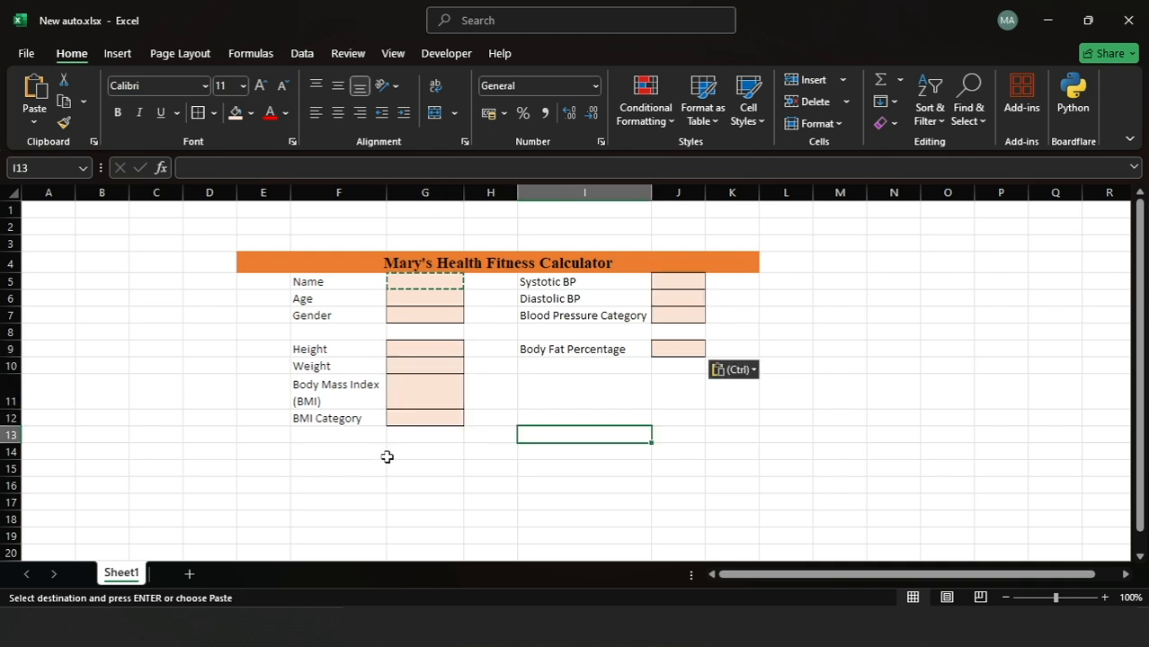
left_click(369, 452)
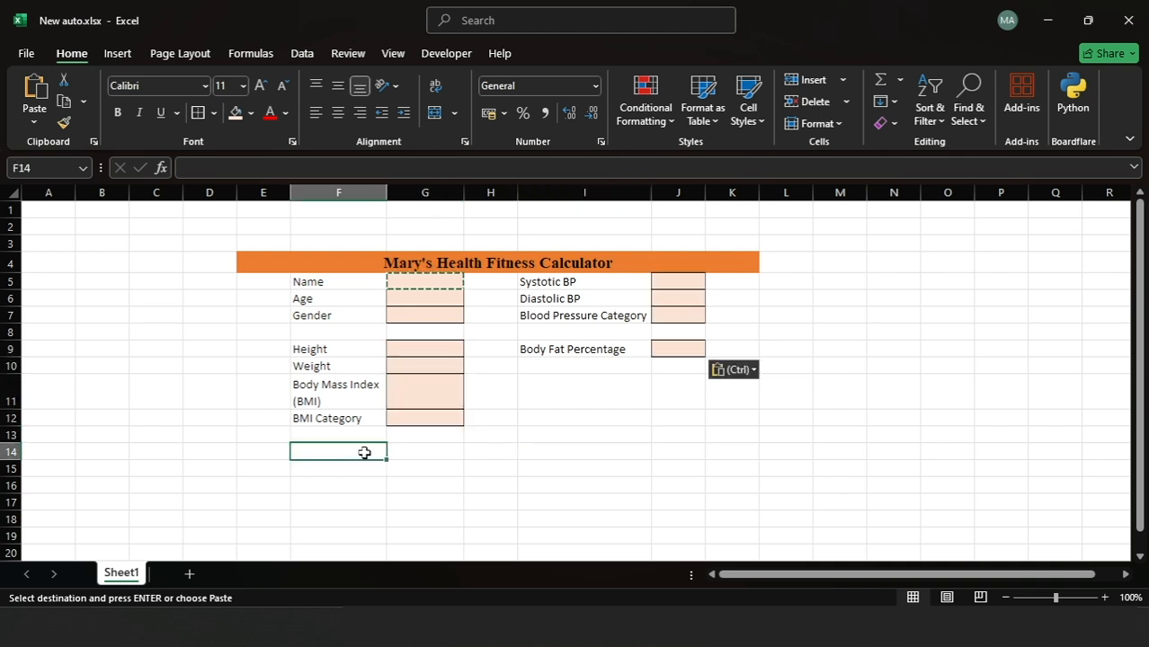
Add the label "Summary" in cell F14 below the BMI Category row.
type("Summary")
left_click(507, 354)
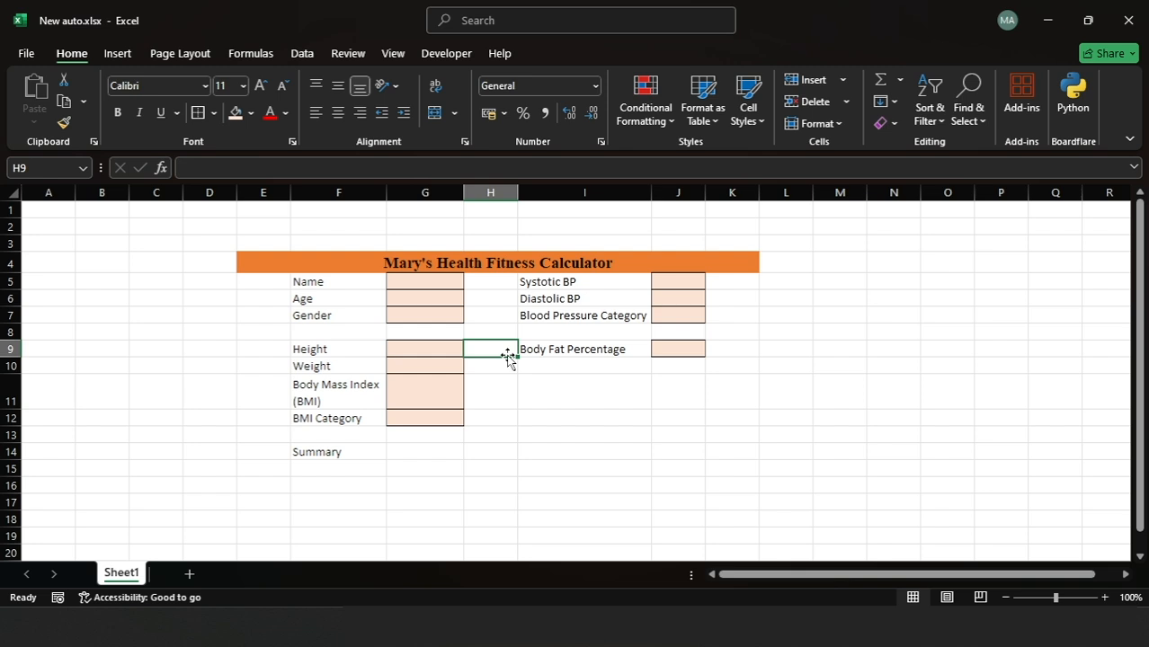
Add a data validation list with the options Male, Female to the Gender cell G7, and choose Male from it.
left_click(401, 317)
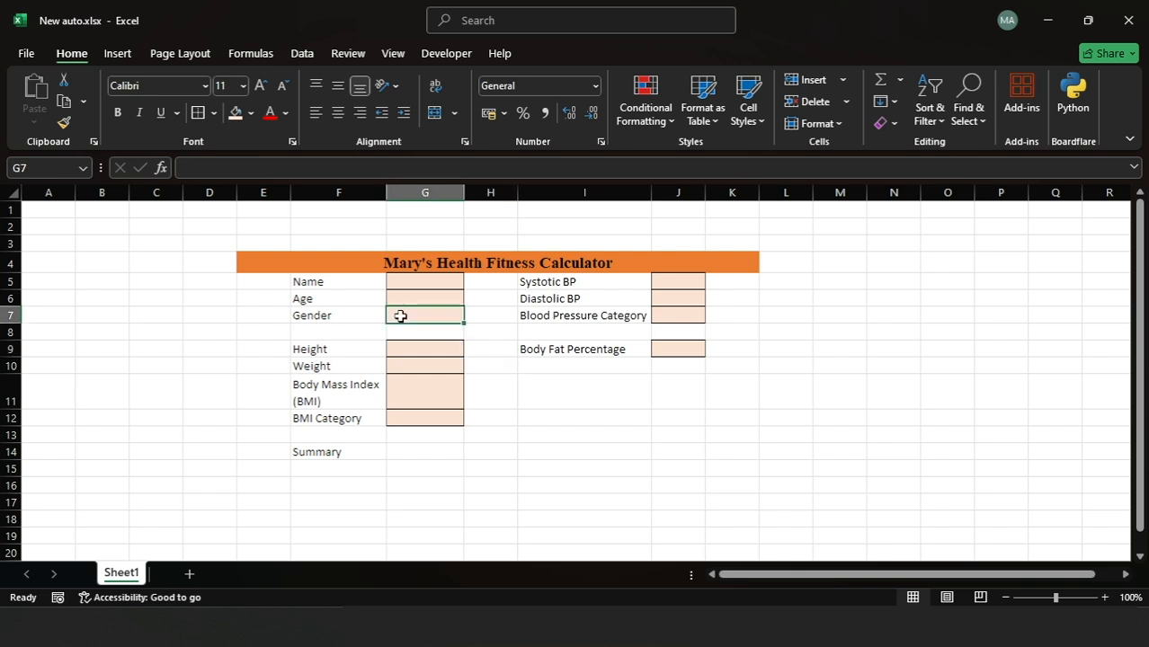
left_click(301, 56)
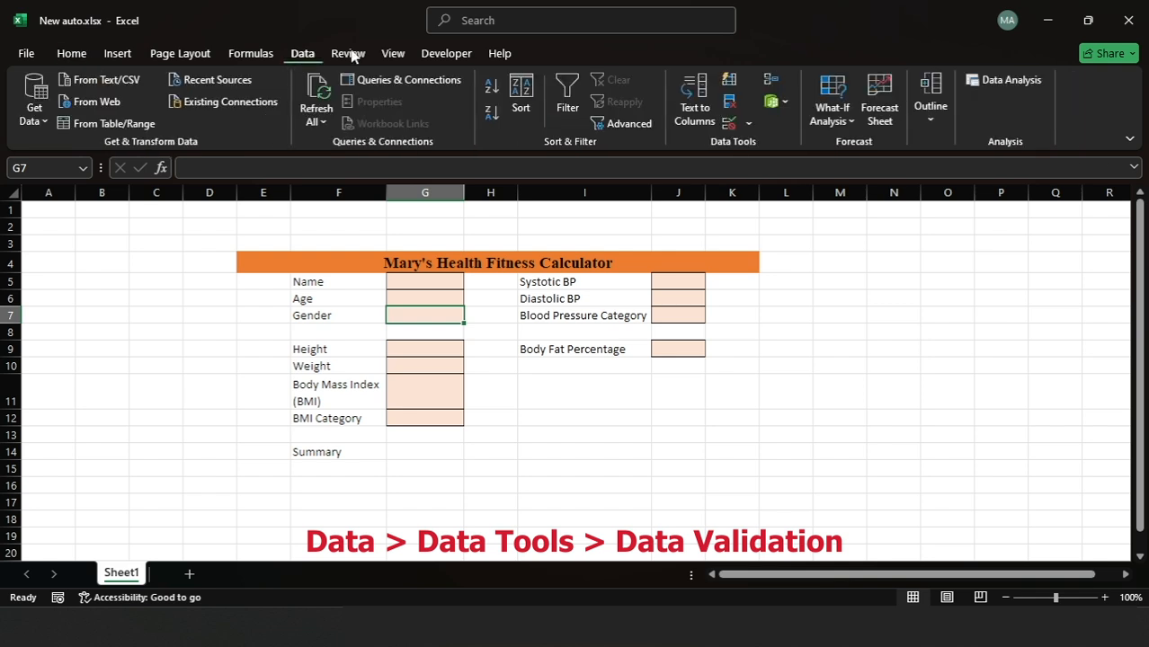
left_click(747, 123)
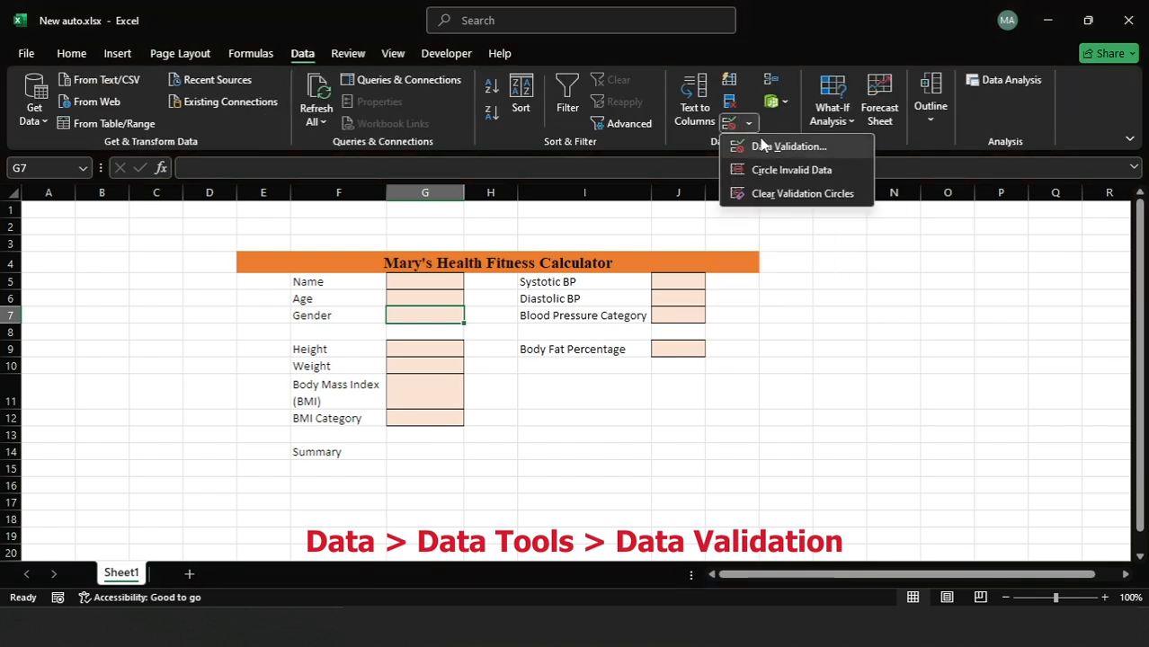
left_click(764, 146)
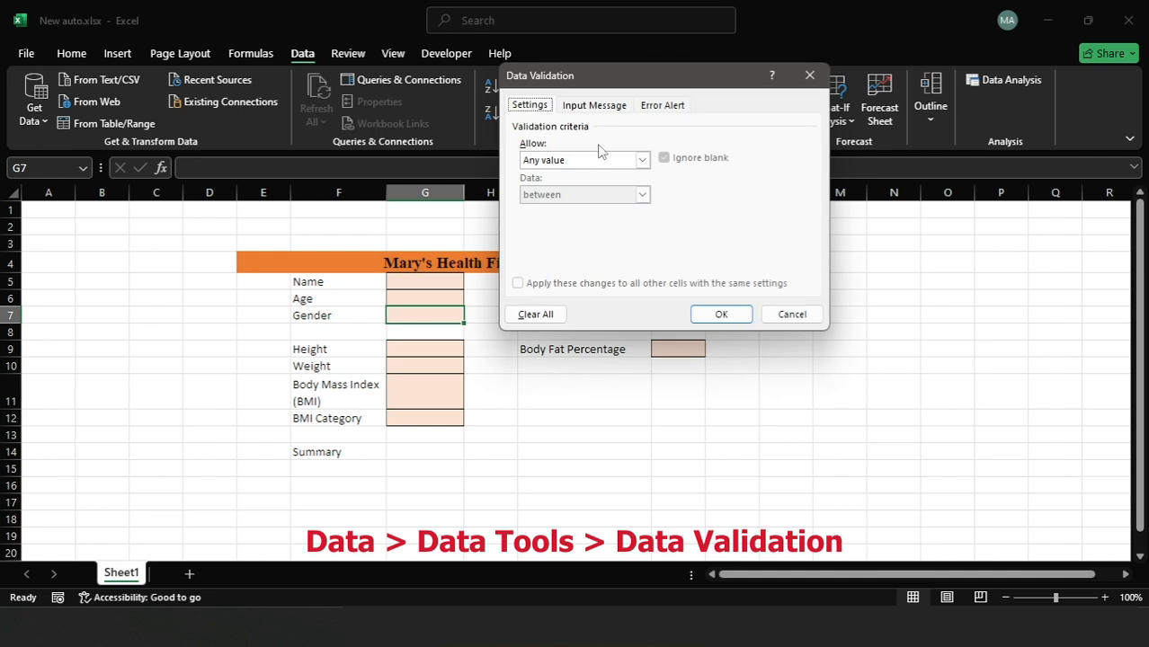
left_click(642, 161)
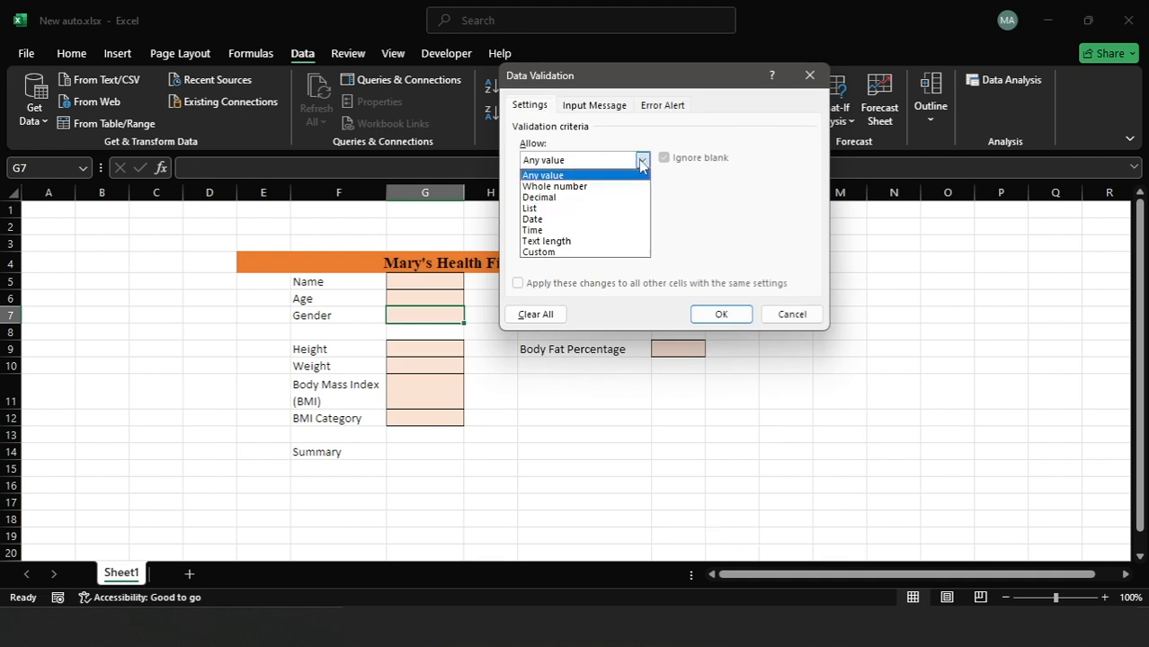
left_click(613, 211)
left_click(644, 227)
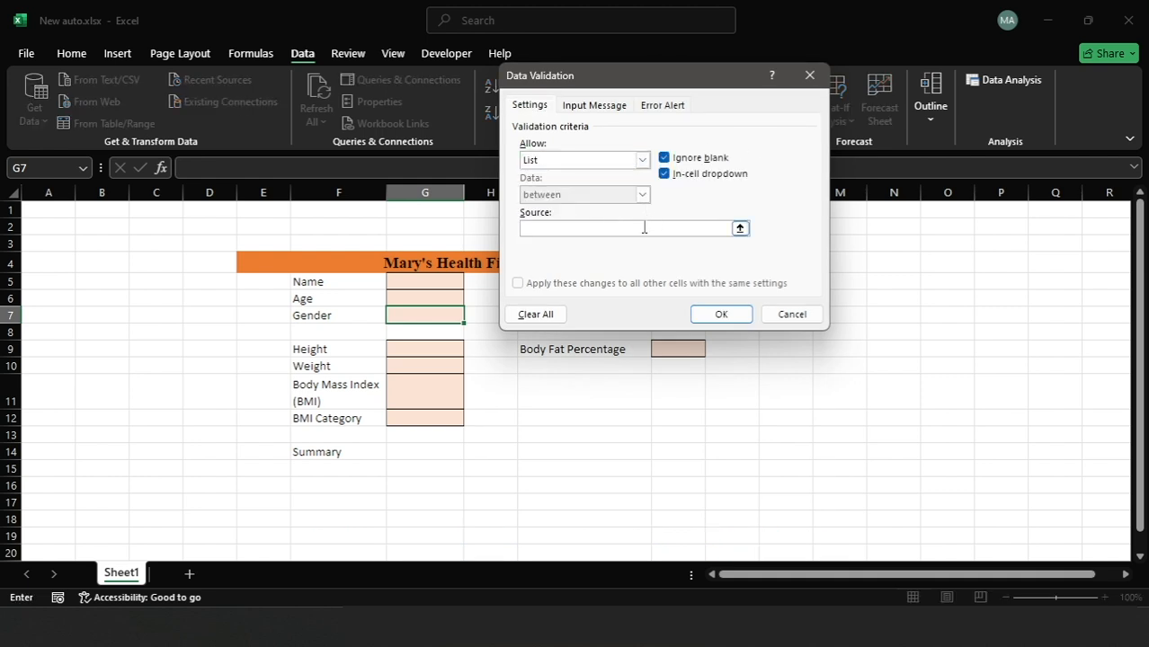
type("Male, Female")
left_click(721, 313)
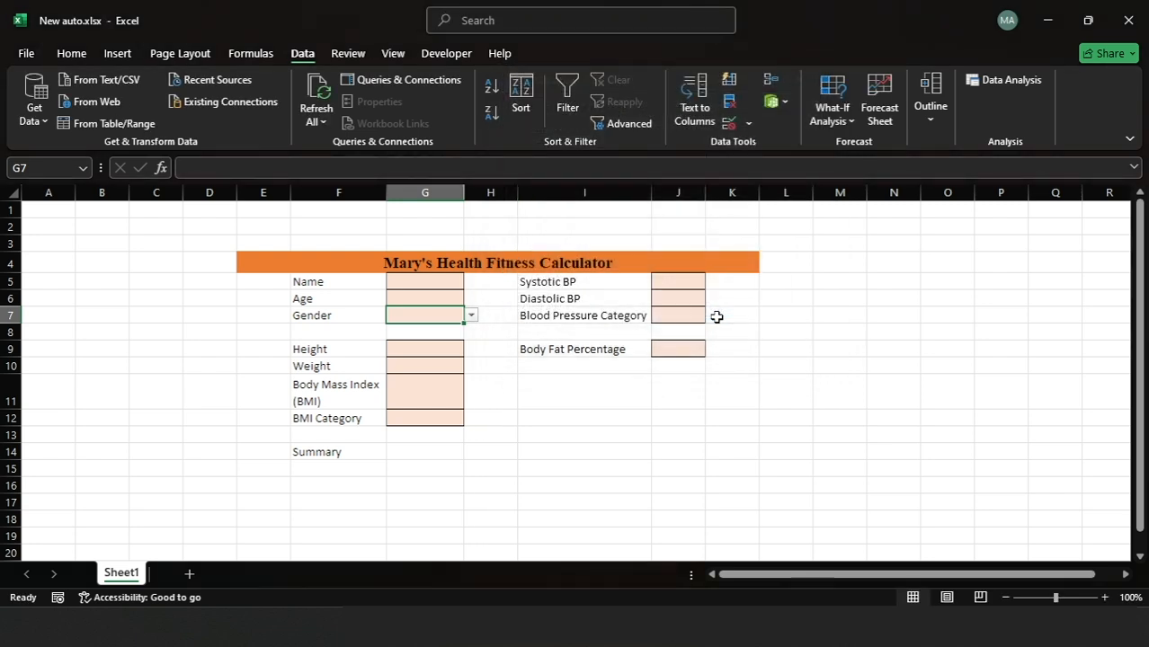
left_click(471, 315)
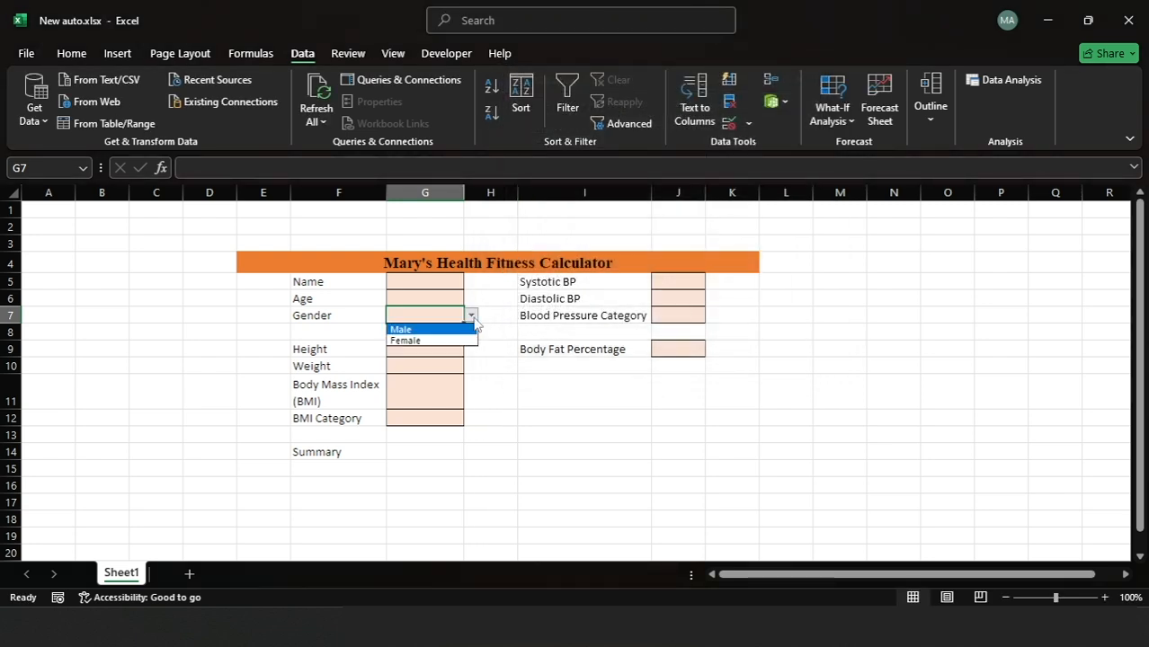
left_click(443, 341)
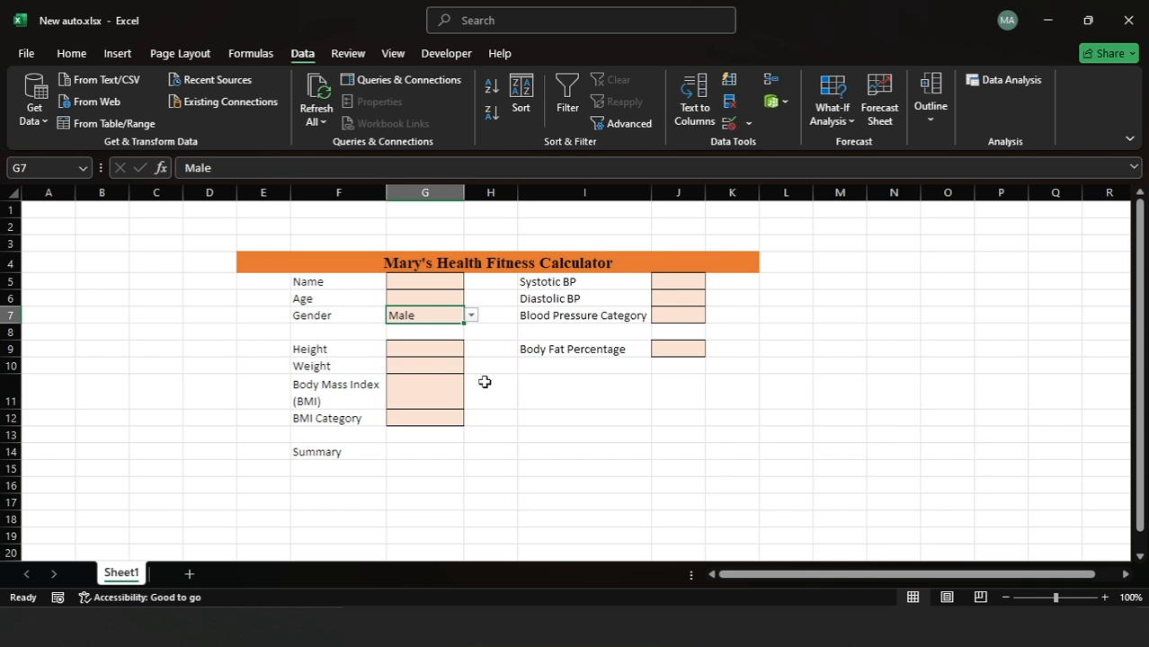
Calculate the Body Mass Index in G11 as weight divided by height squared with =G10/(G9^2).
left_click(424, 393)
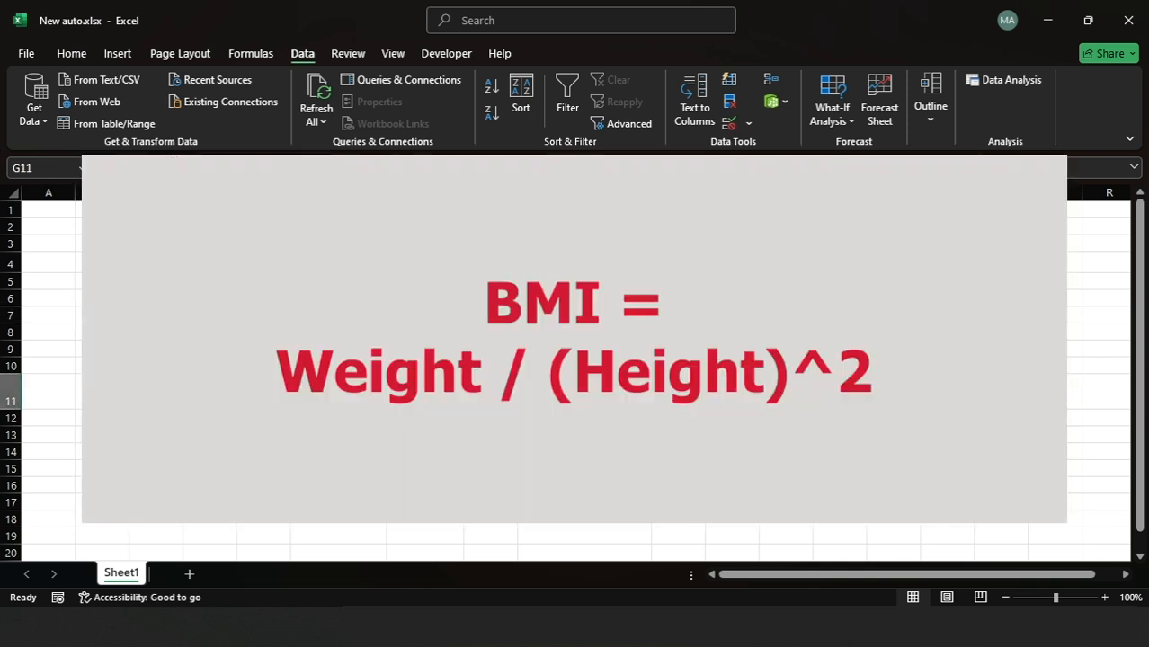
type("=")
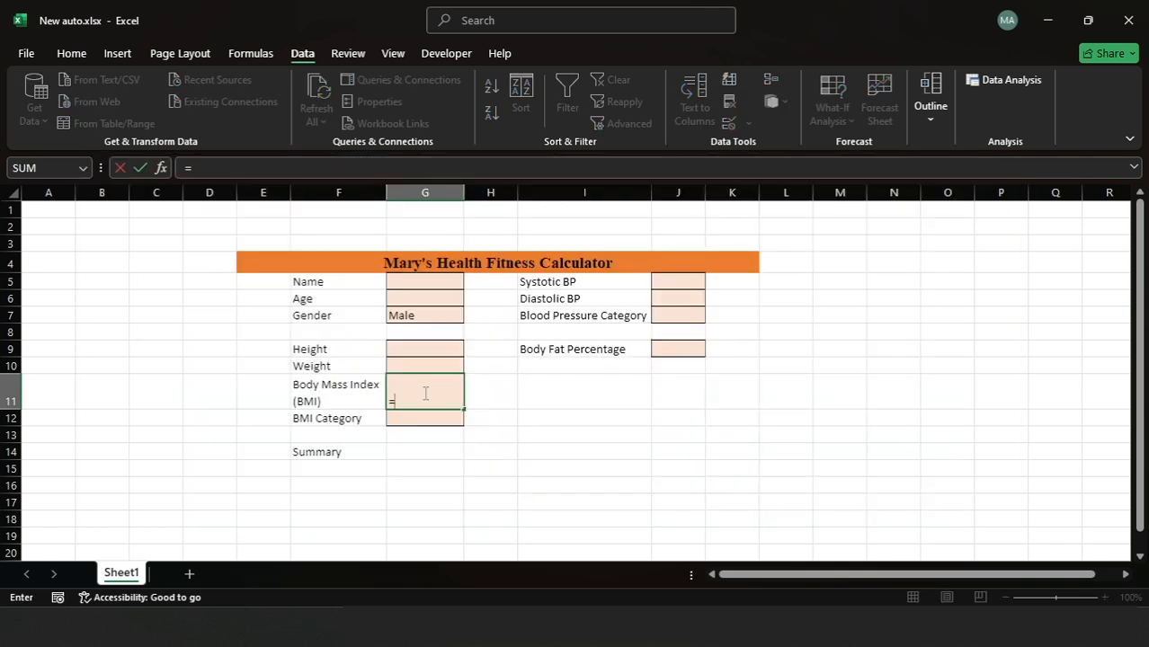
left_click(413, 366)
type("/")
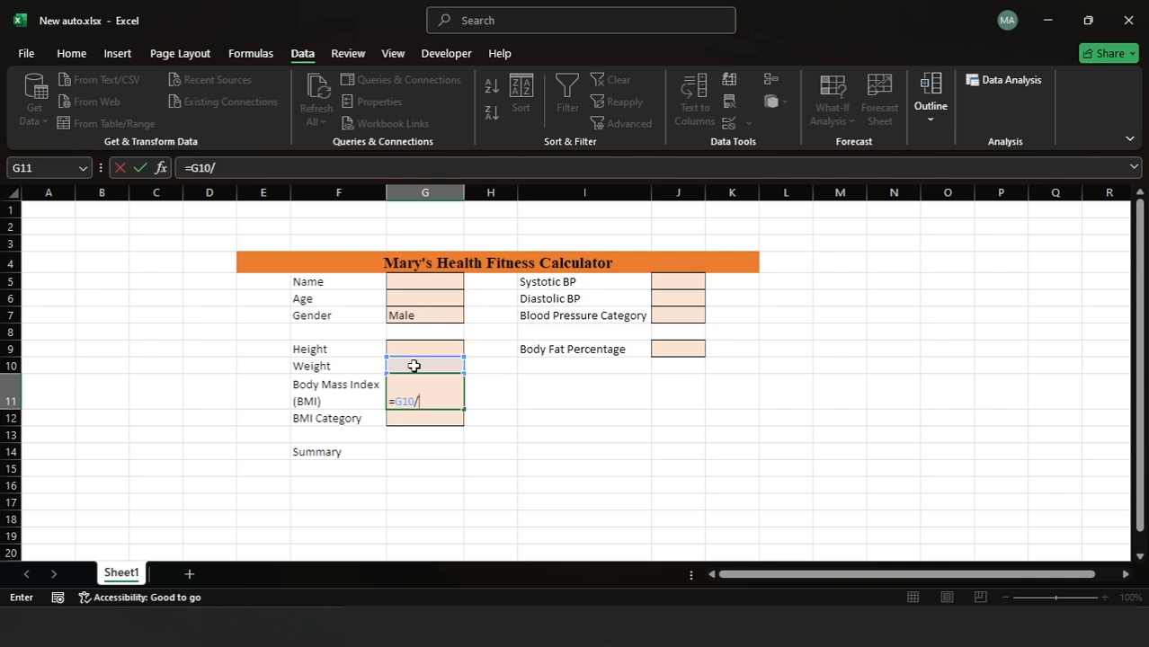
type("(")
left_click(414, 349)
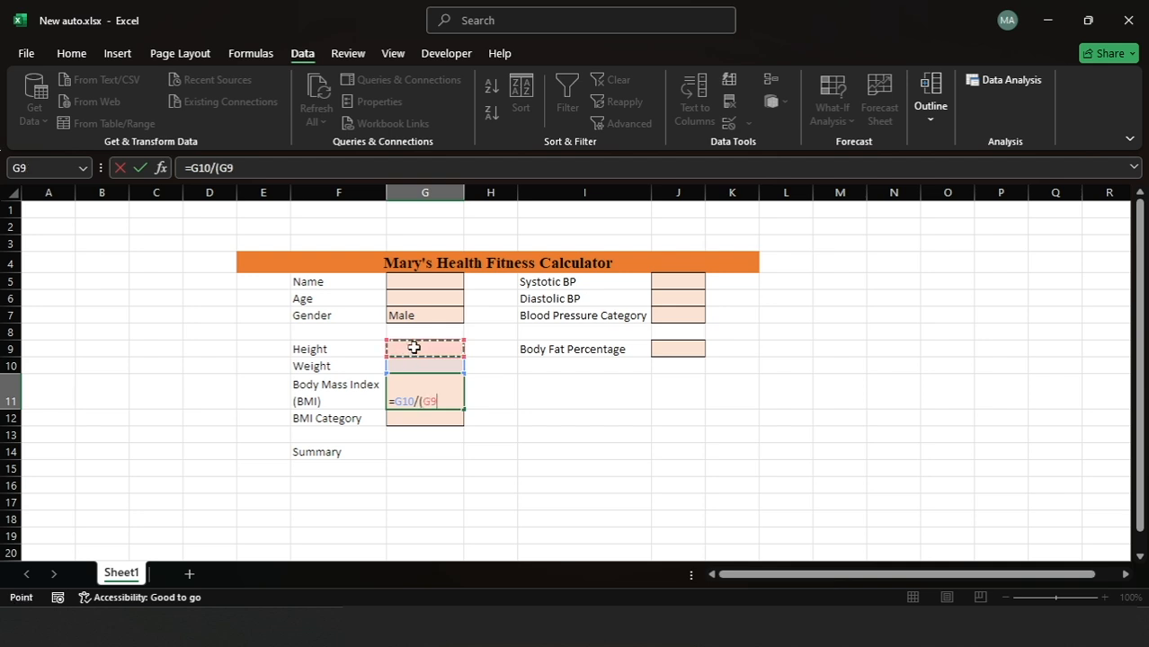
type("^2)")
key("Return")
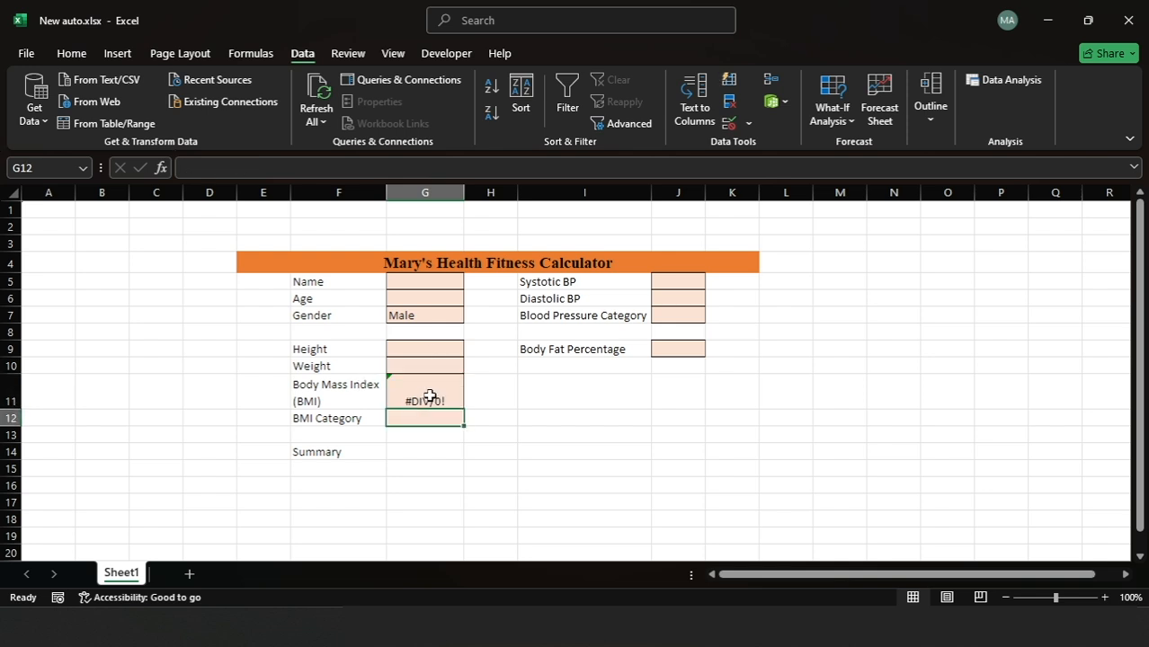
Wrap the BMI formula in G11 in IFERROR so that errors return blank: =IFERROR(G10/(G9^2), "").
left_click(430, 396)
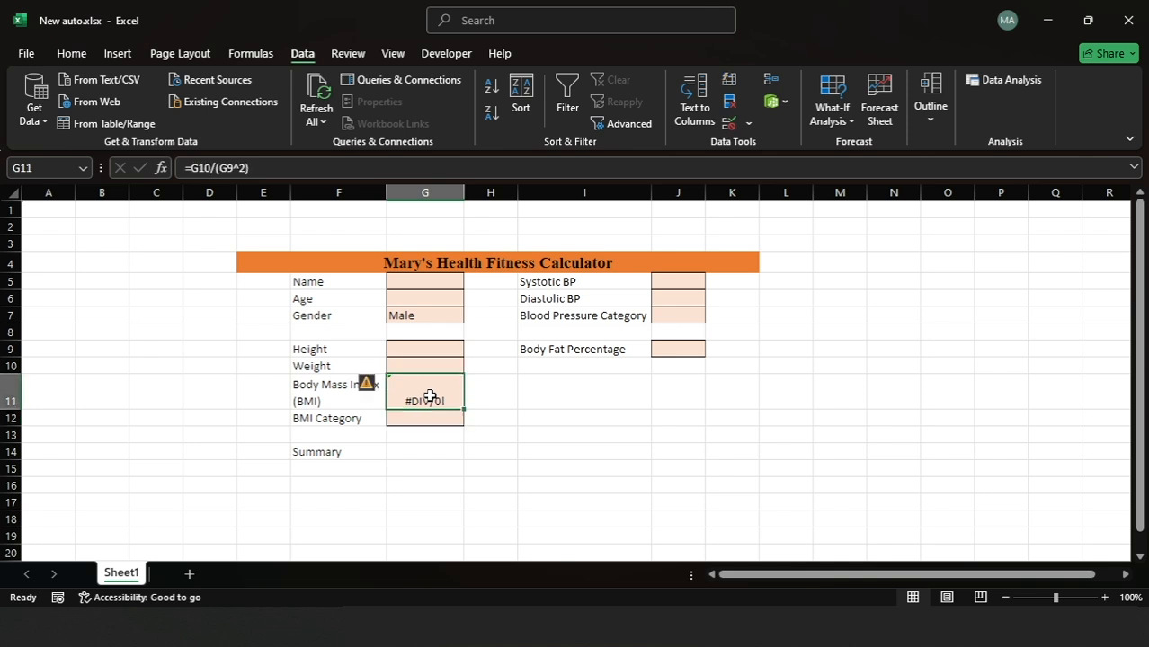
double_click(430, 396)
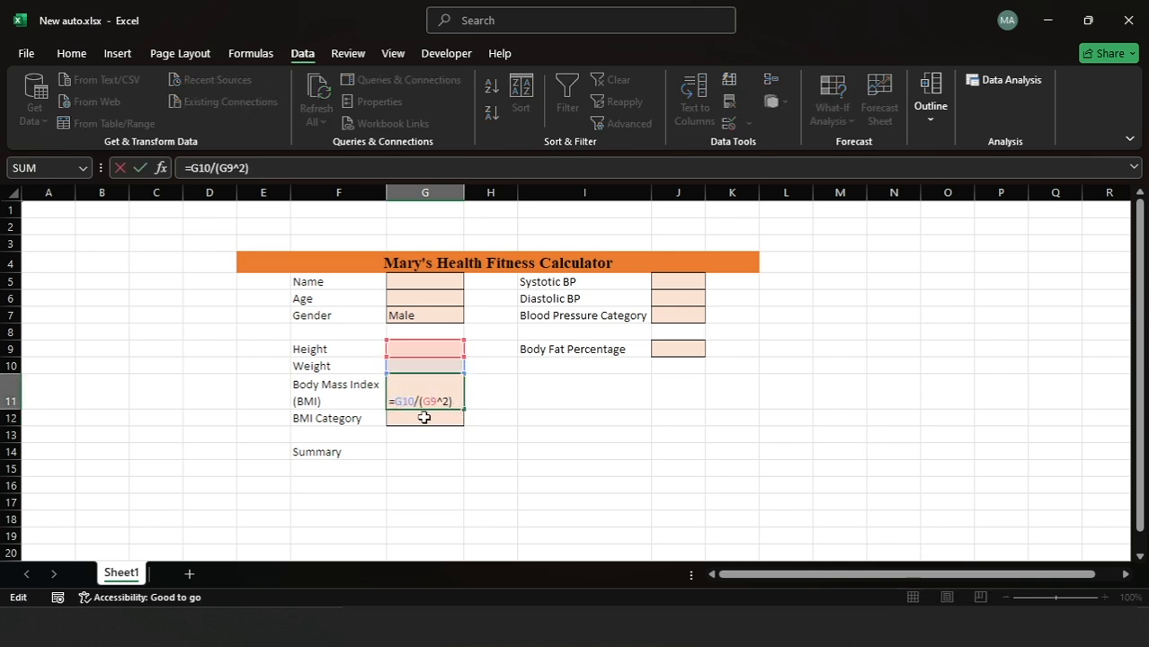
type("IFERROR(G10/(G9^2)")
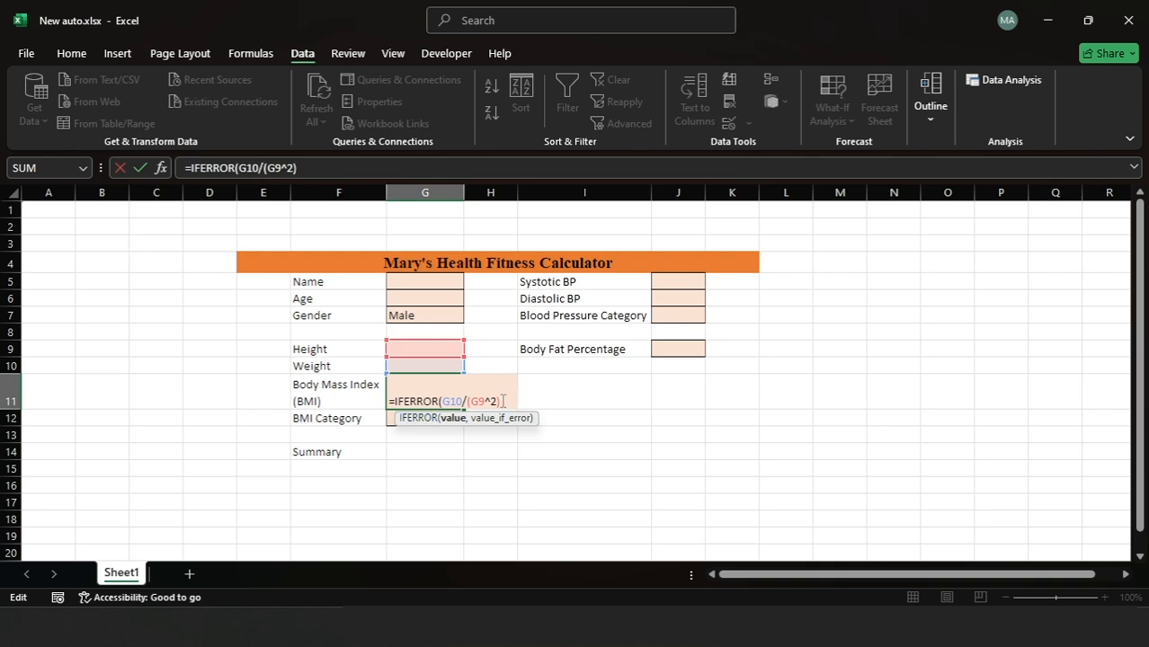
type(", \"\"")
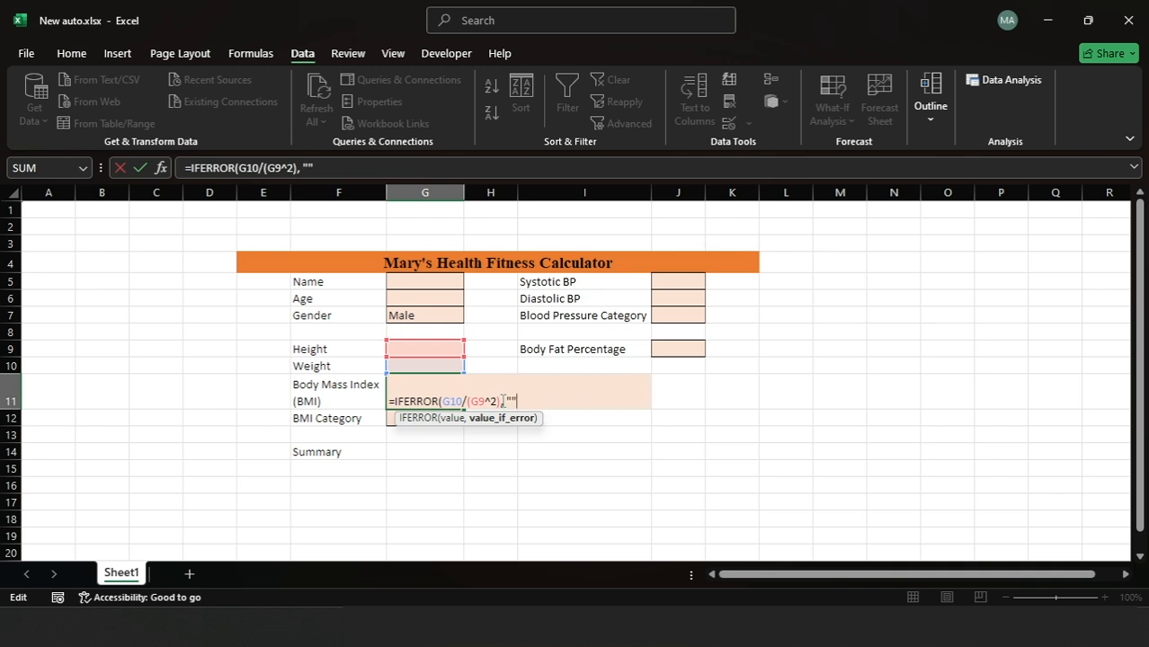
key("Return")
left_click(423, 395)
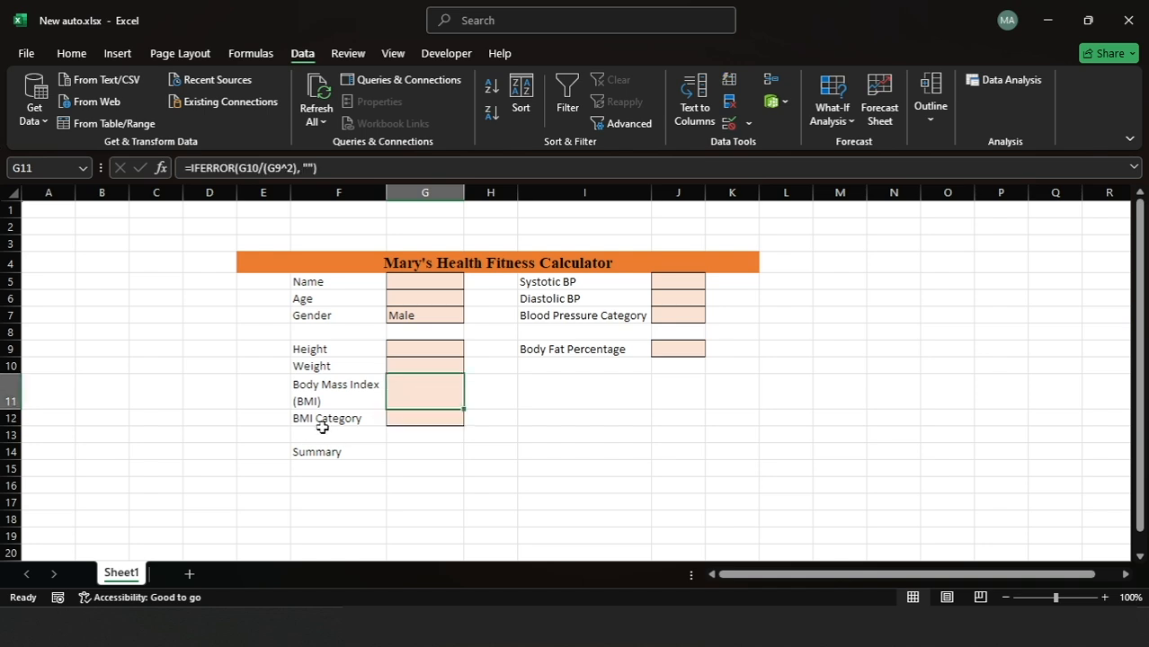
Begin an IF formula in the BMI Category cell G12 that returns "Underweight" when G11<18.5.
key("Down")
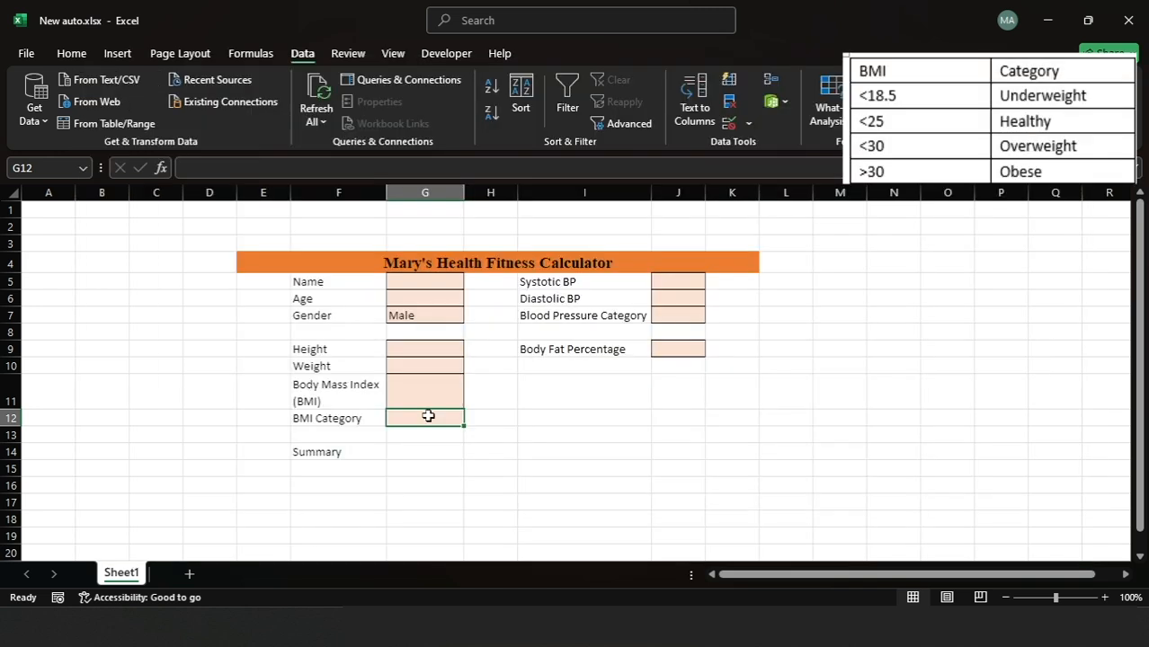
type("=")
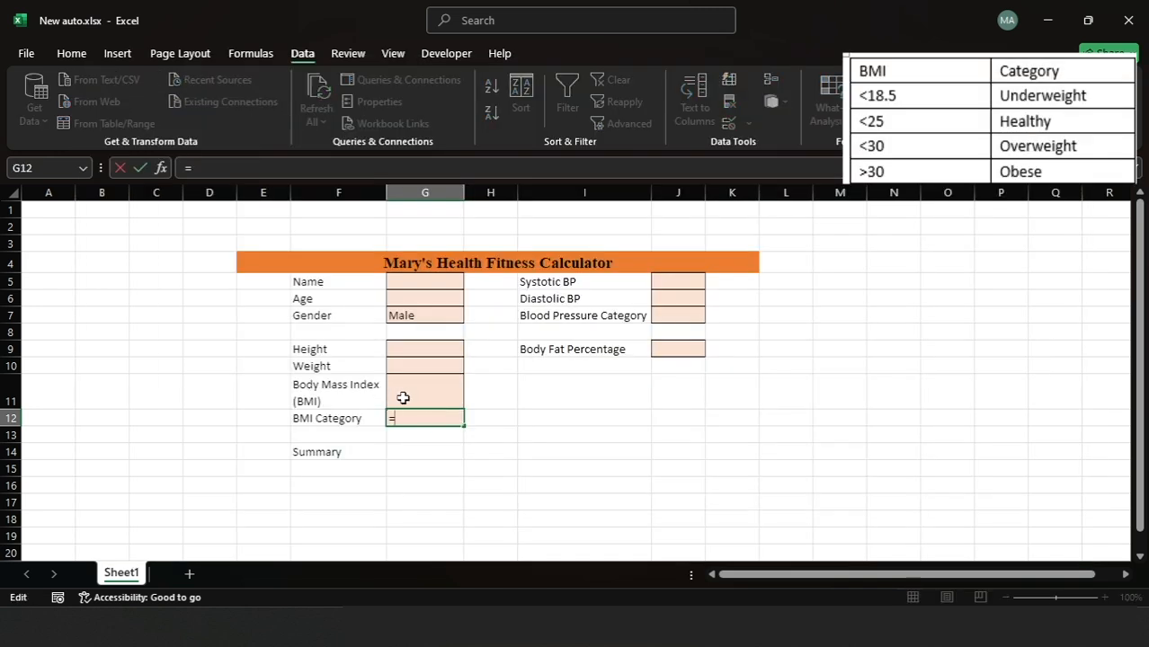
type("IF(")
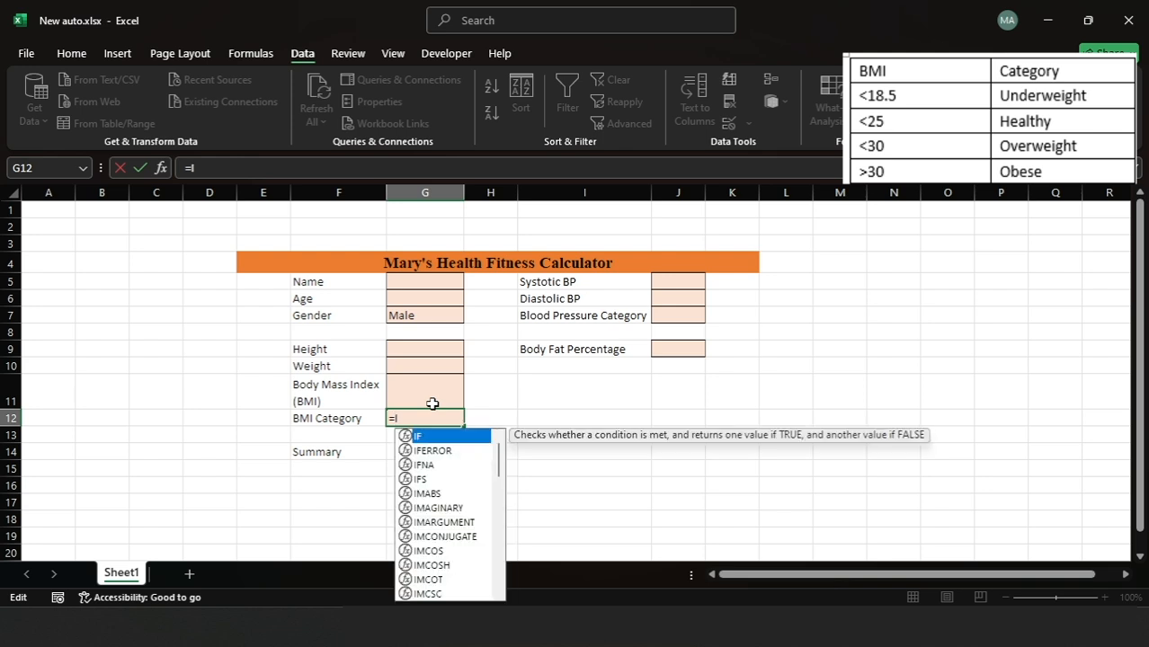
left_click(421, 394)
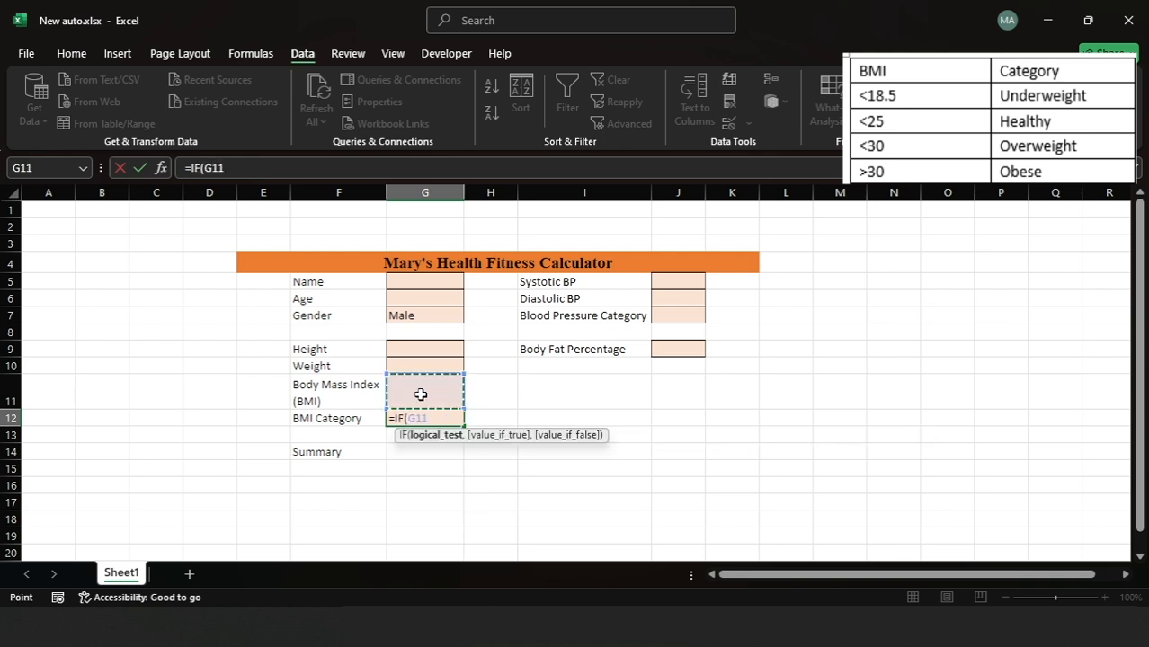
type("<18.5,")
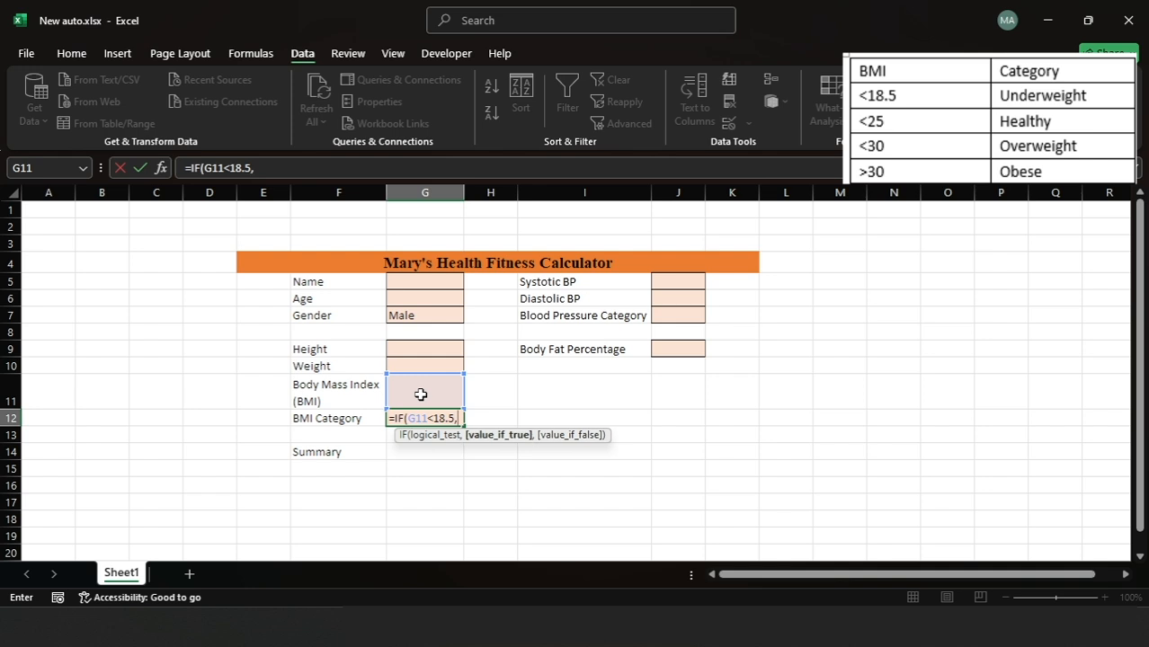
type(" \"Underweight\"")
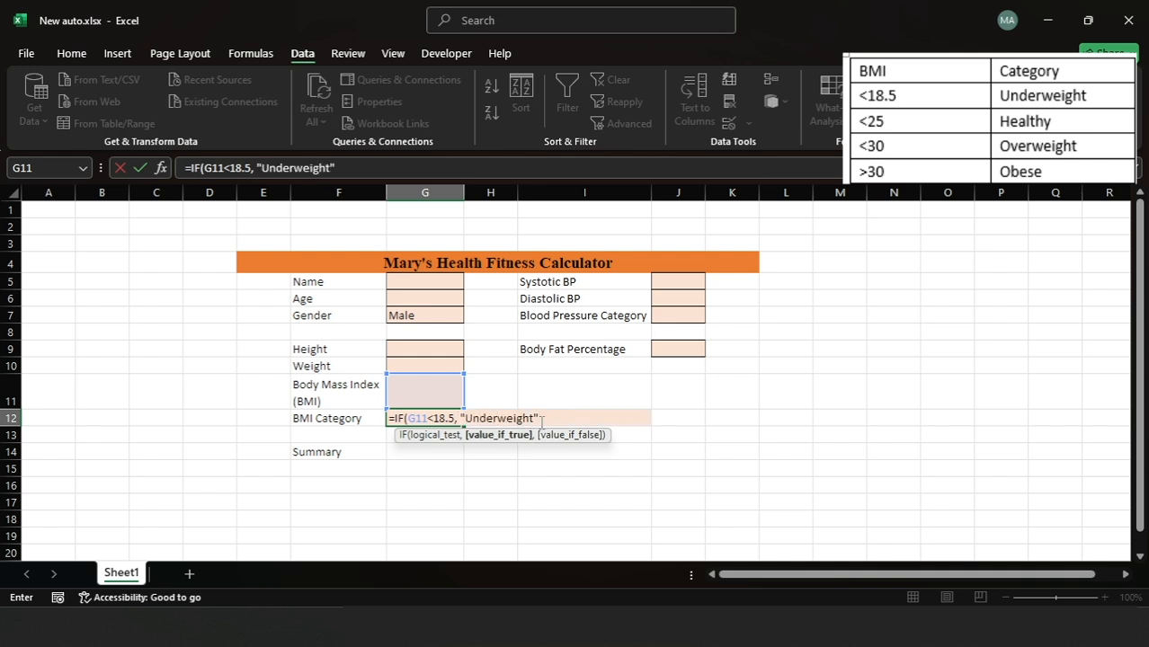
Nest a second IF in the BMI Category formula that returns "Healthy" when G11<25.
type(", IF")
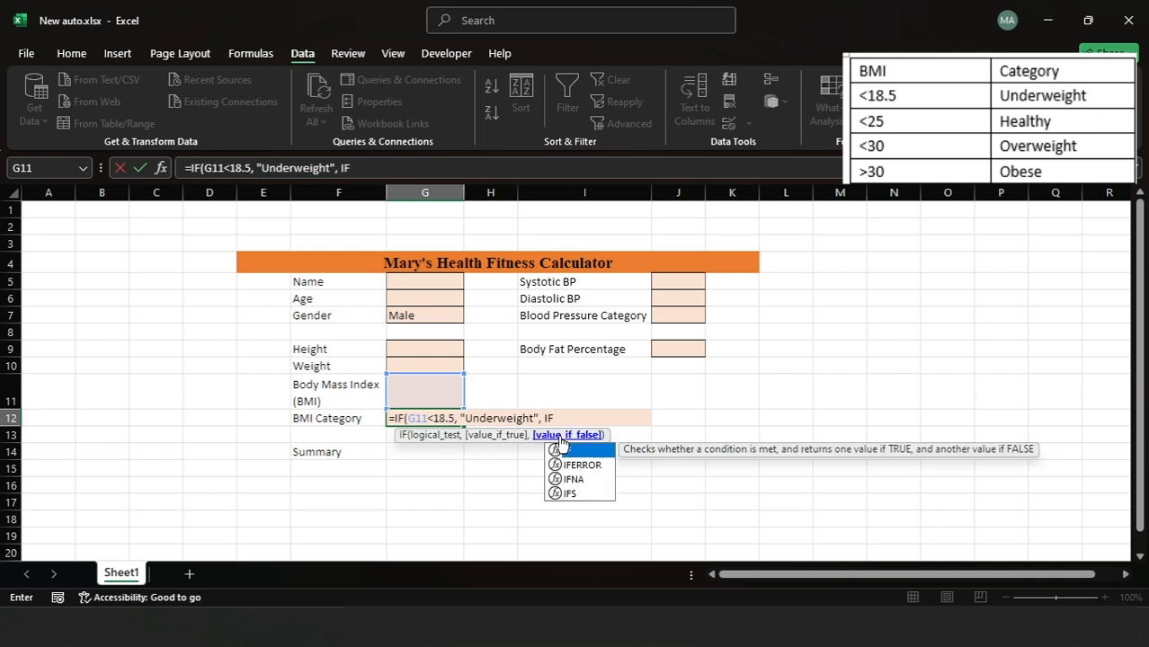
type("(")
left_click(428, 393)
type("<")
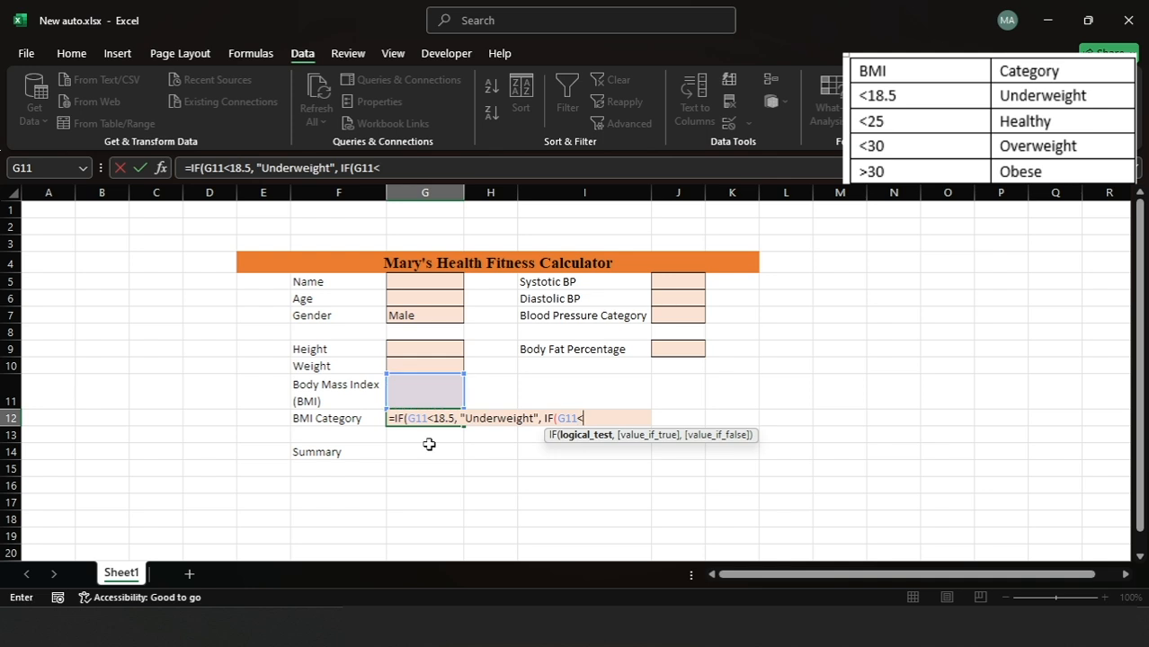
type("25, \"")
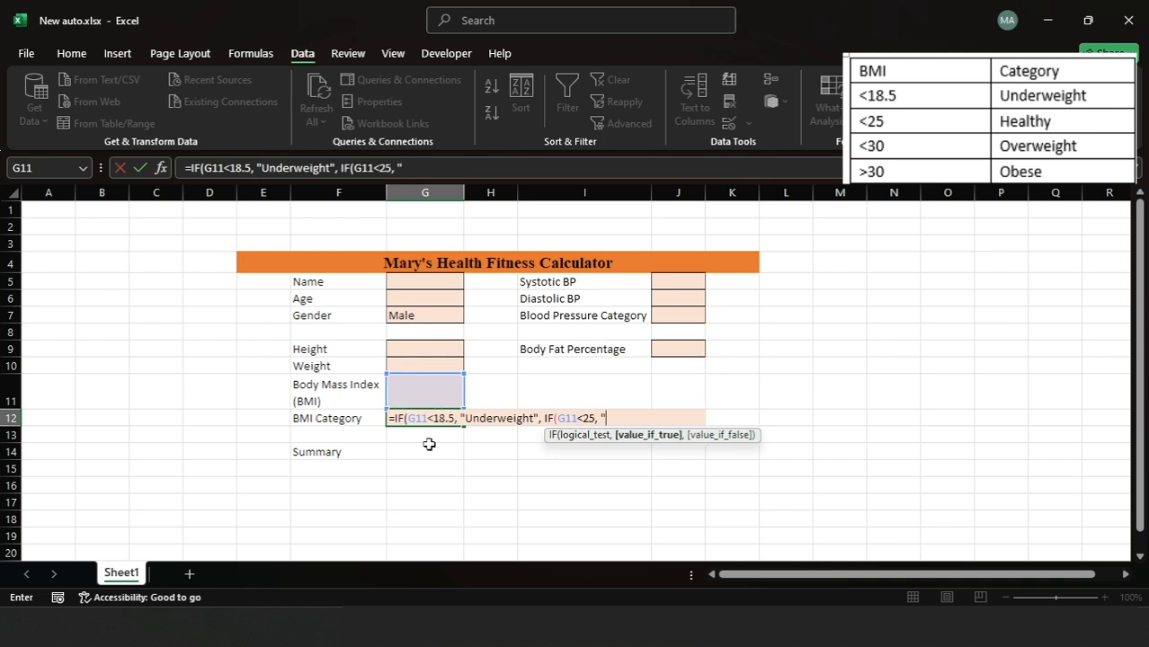
type("Healthy\", IF")
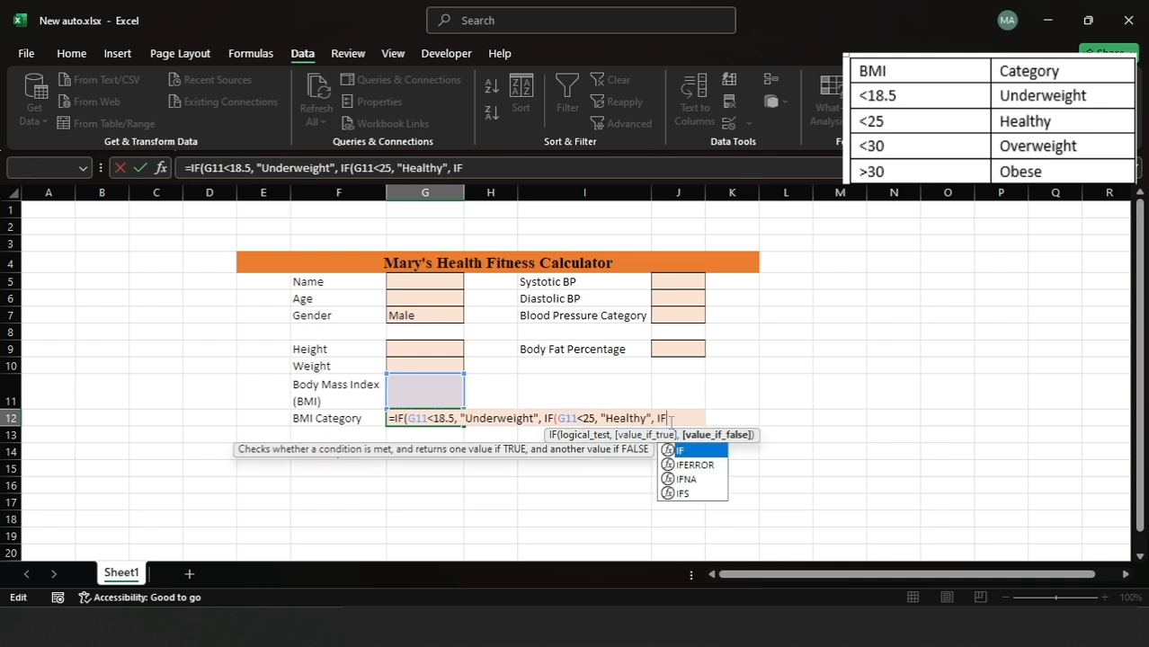
Complete the BMI Category formula in G12 with a third nested IF that returns "Overweight" when G11<30 and otherwise "Obese".
type("(")
left_click(447, 395)
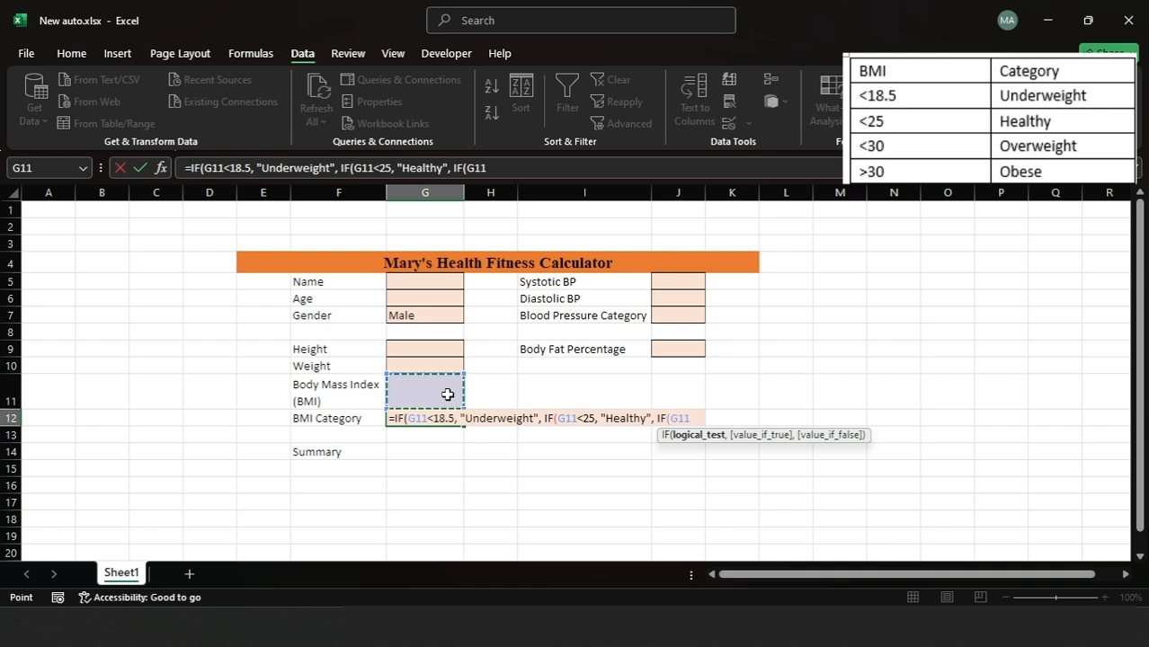
type("<30")
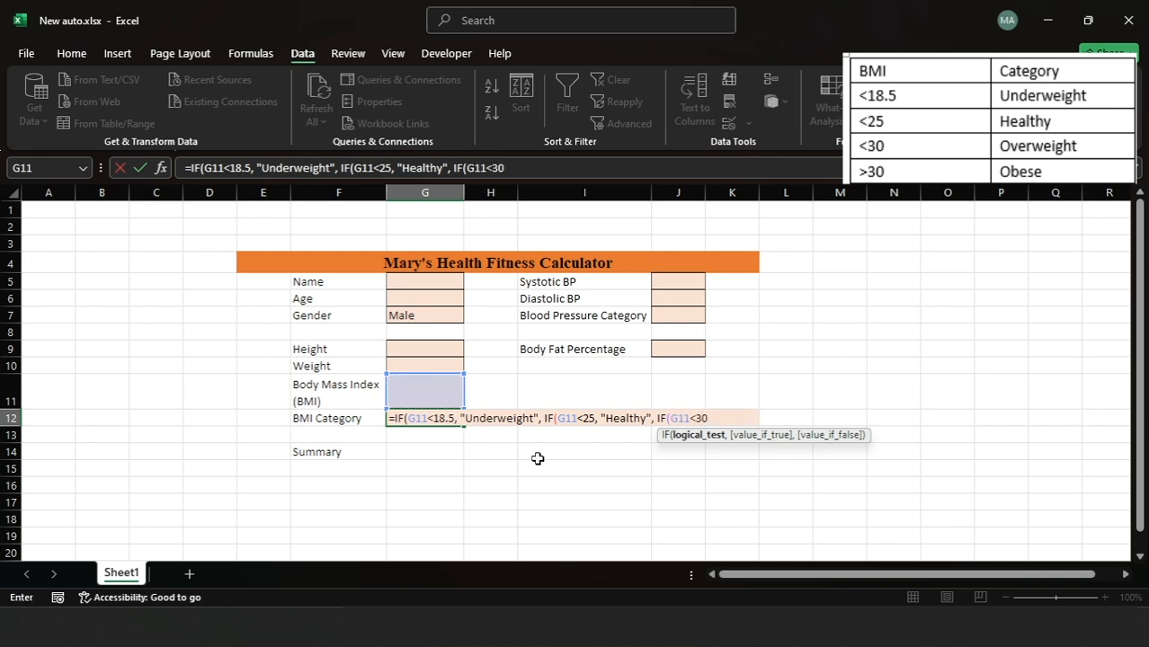
type(", \"")
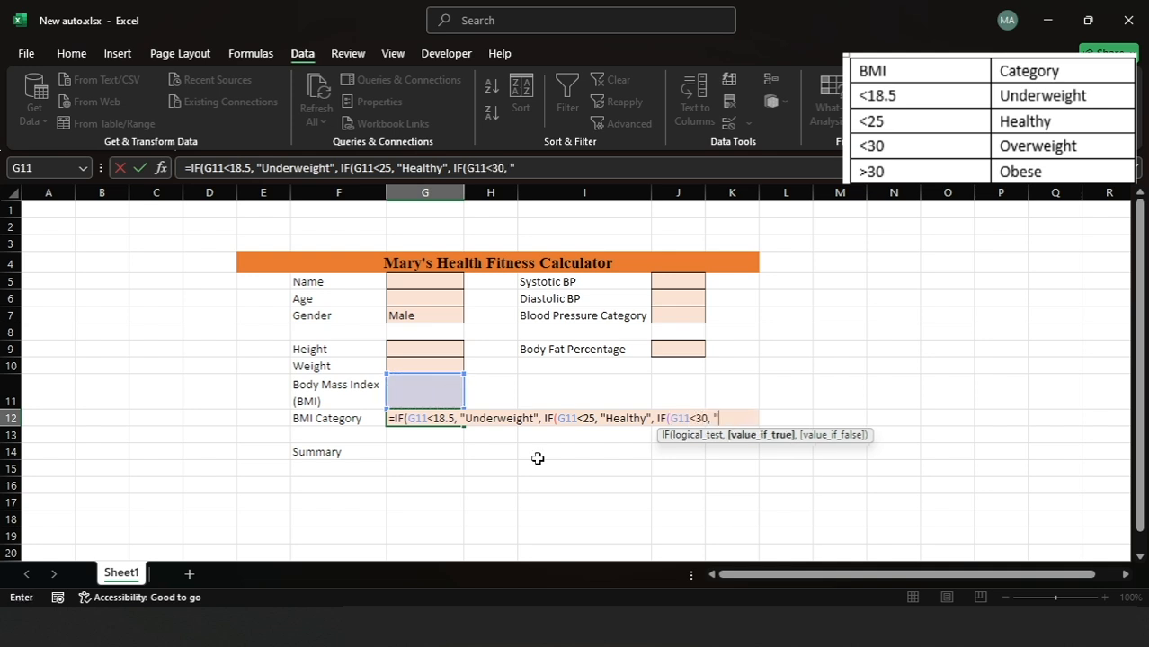
type("Overweight\", ")
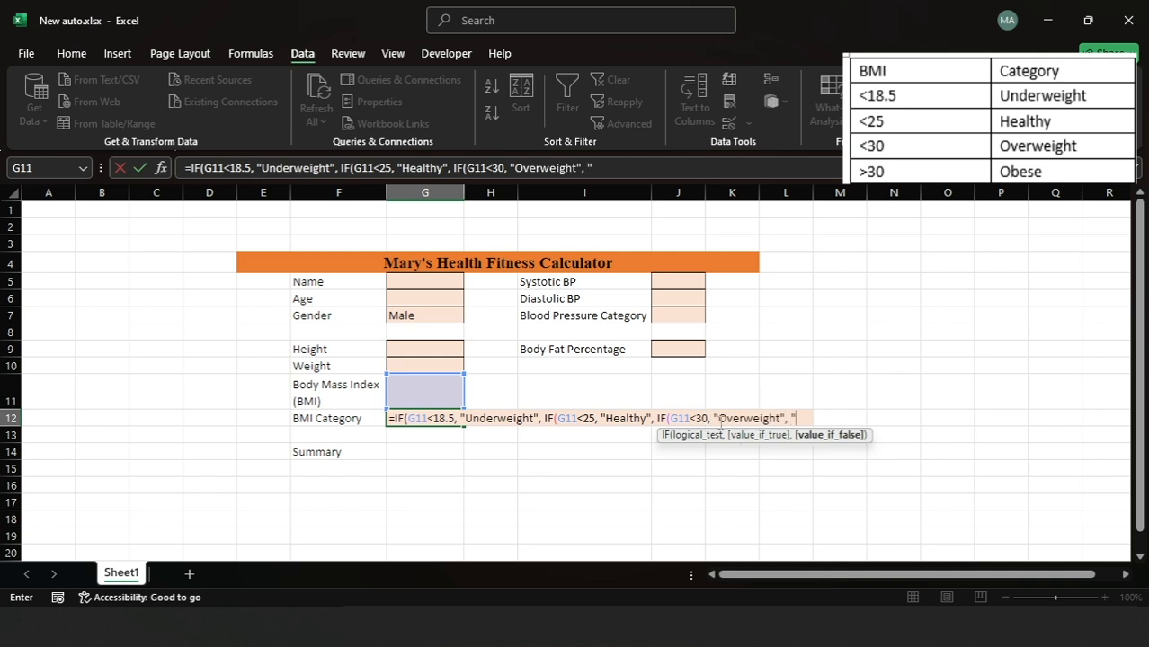
type("\"Obese\"")
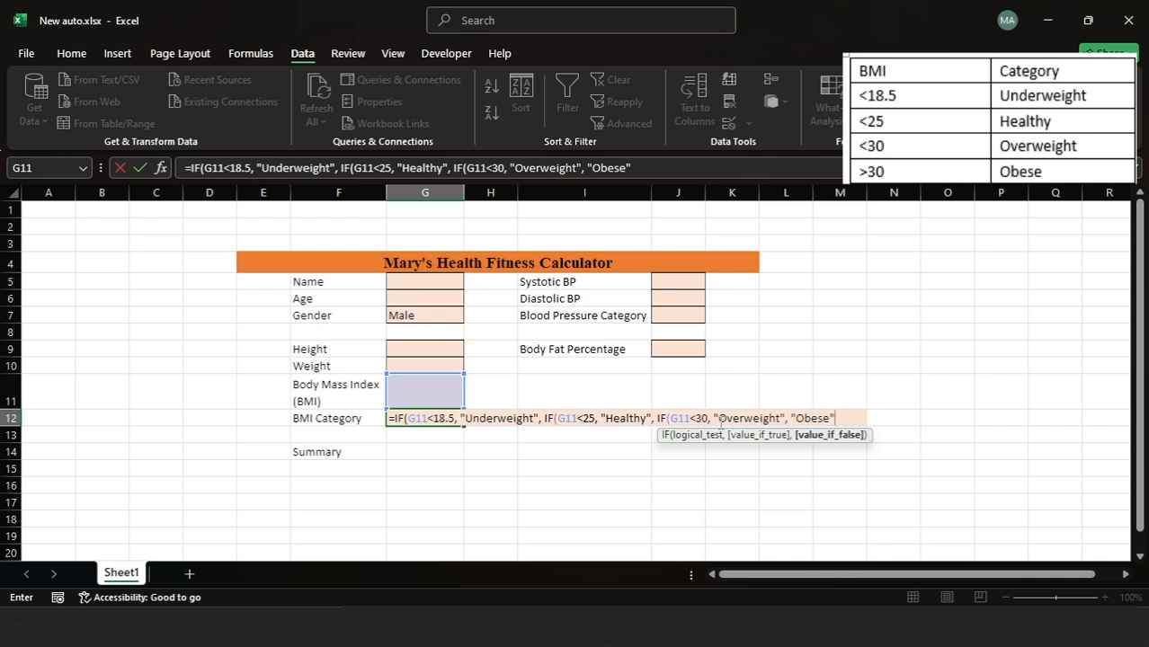
type(")")
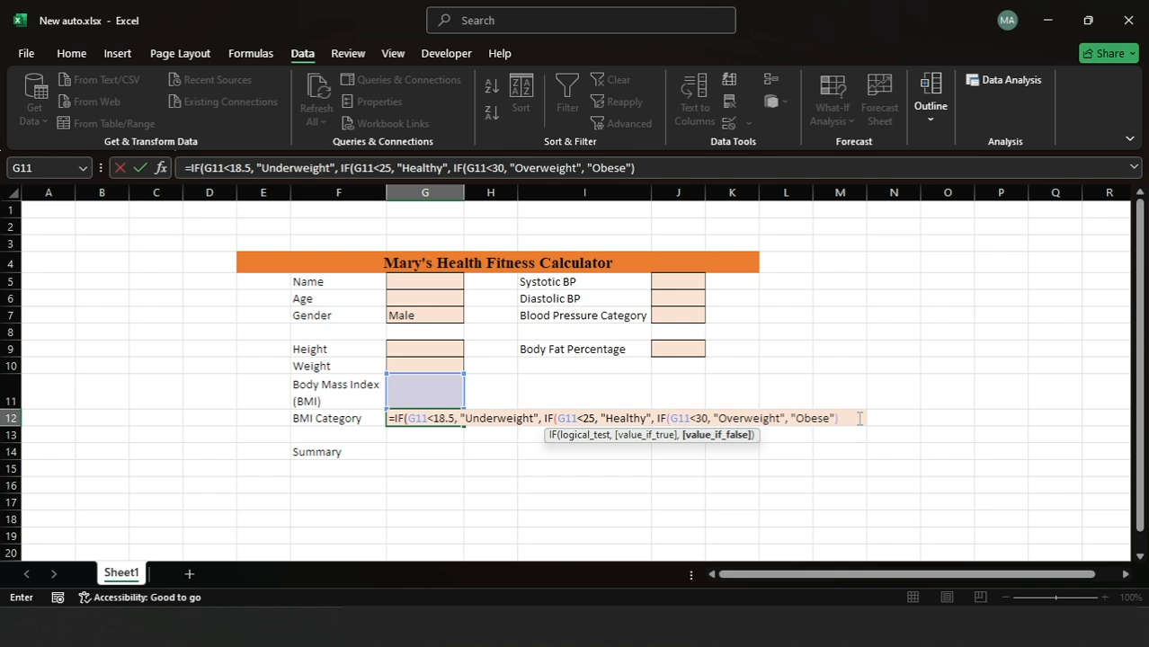
key("Return")
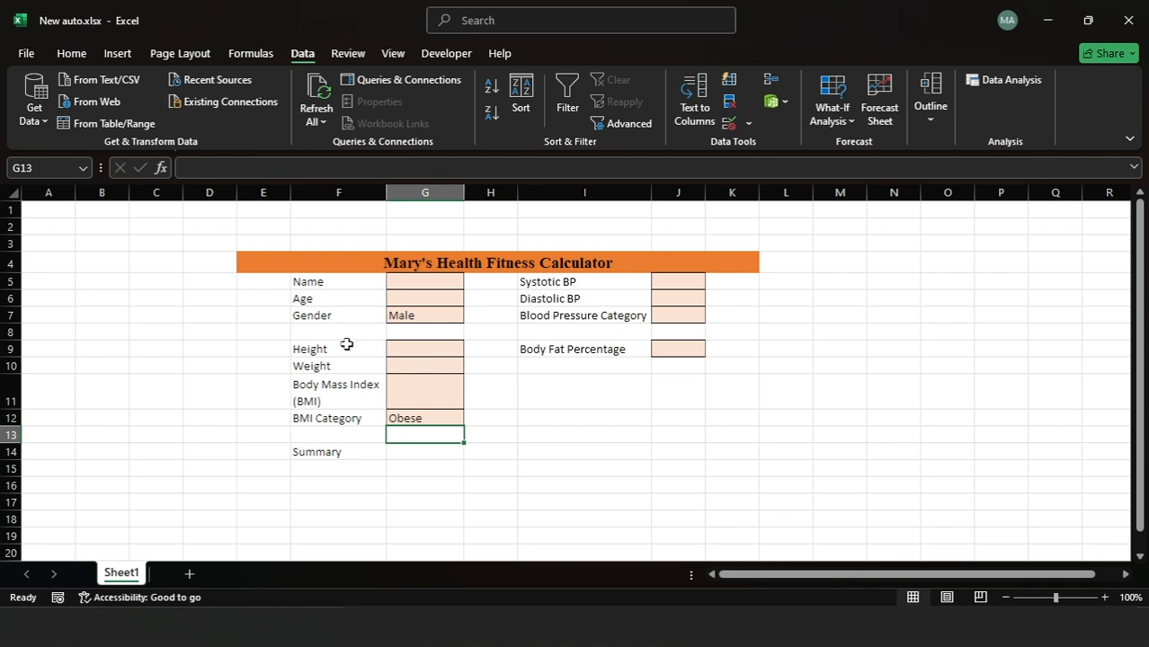
Wrap the BMI Category formula in G12 in an outer IF that returns blank when G11 is empty: =IF(G11="","",IF(...)).
left_click(425, 420)
double_click(425, 420)
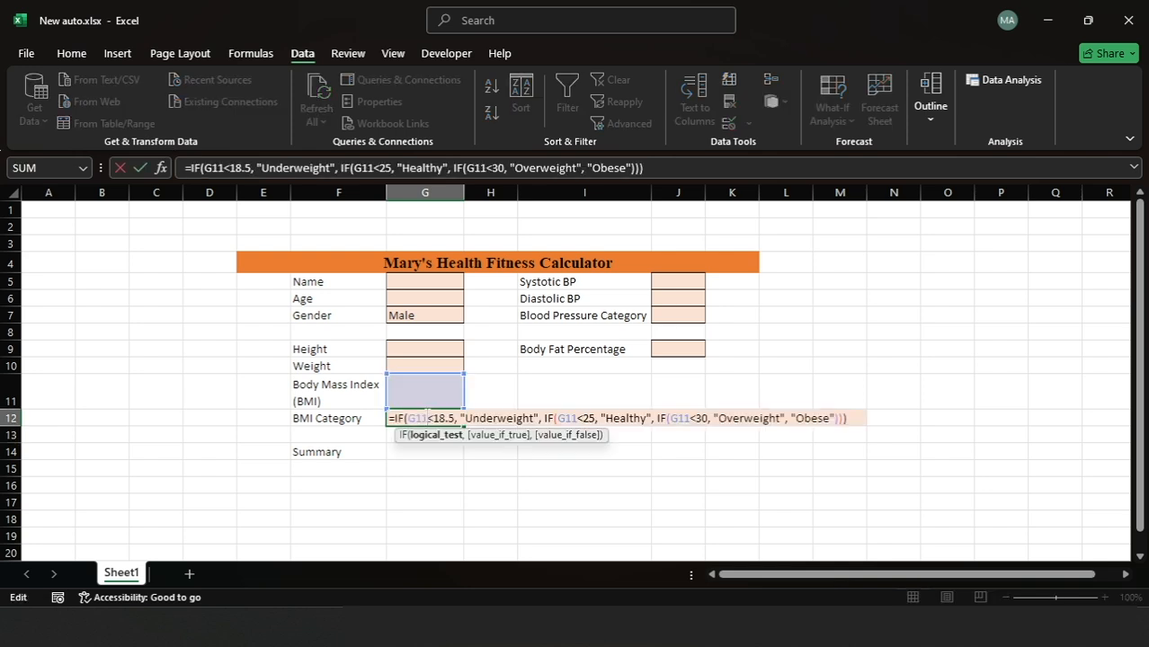
left_click(405, 419)
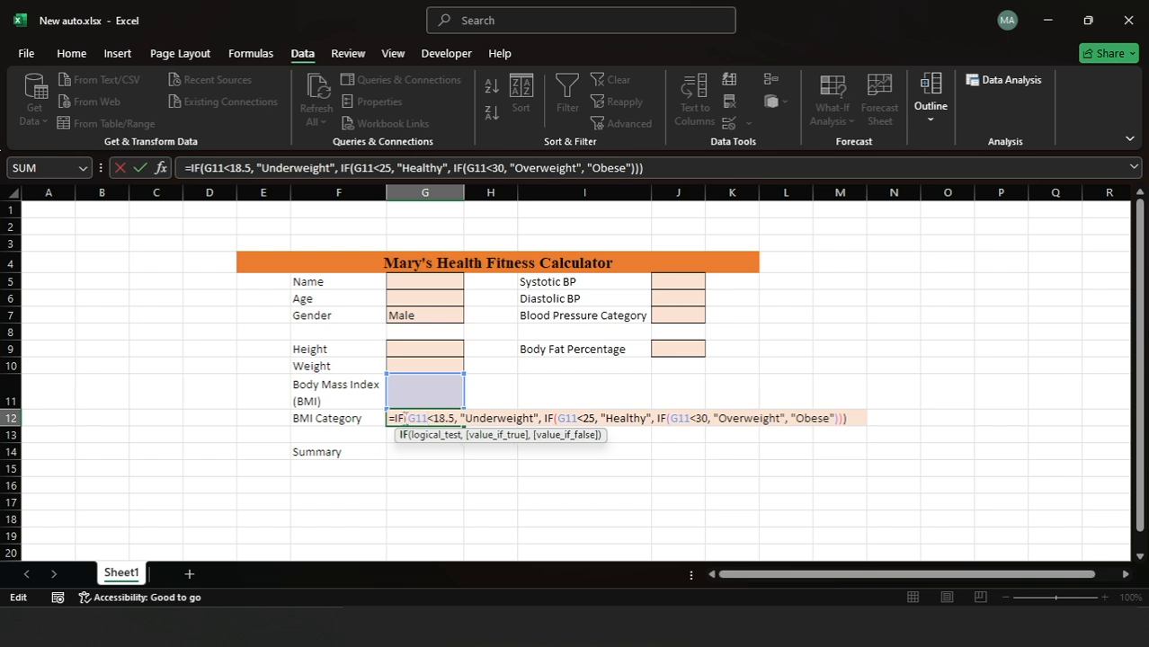
type("G")
key("BackSpace")
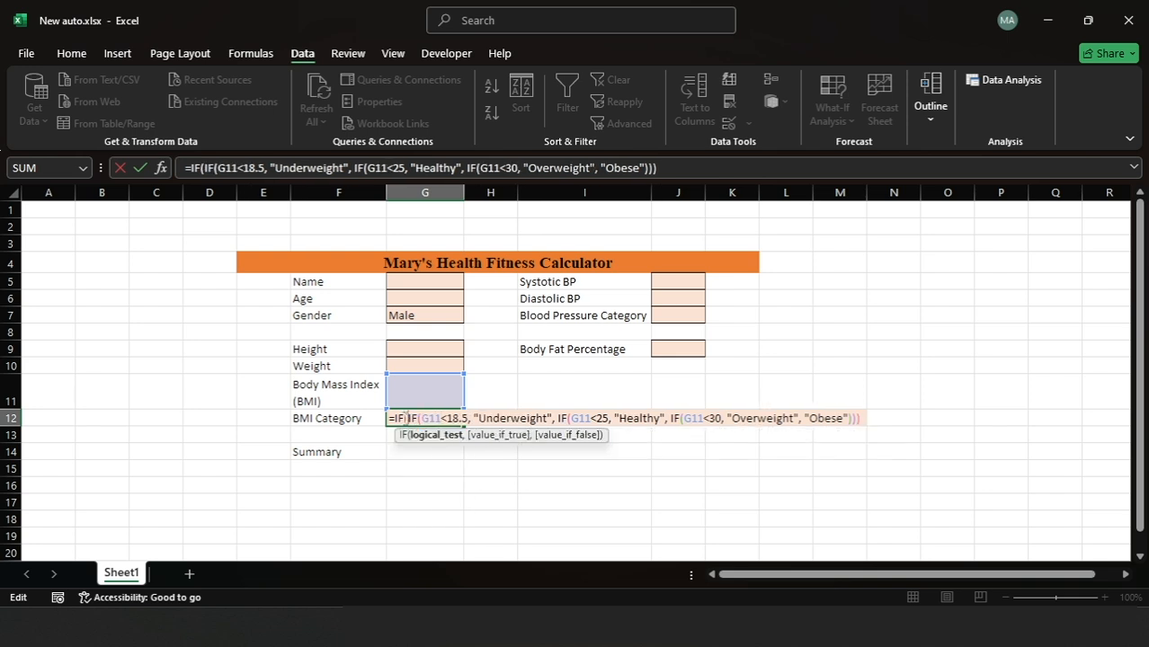
left_click(420, 400)
type("=\"\"")
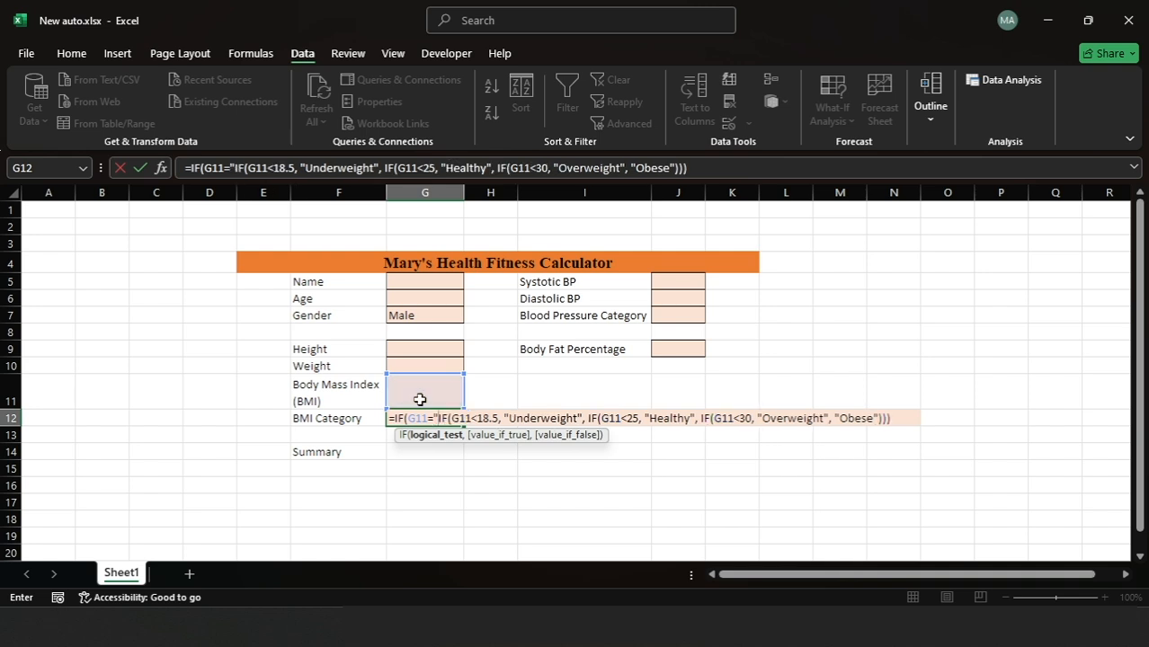
type(",")
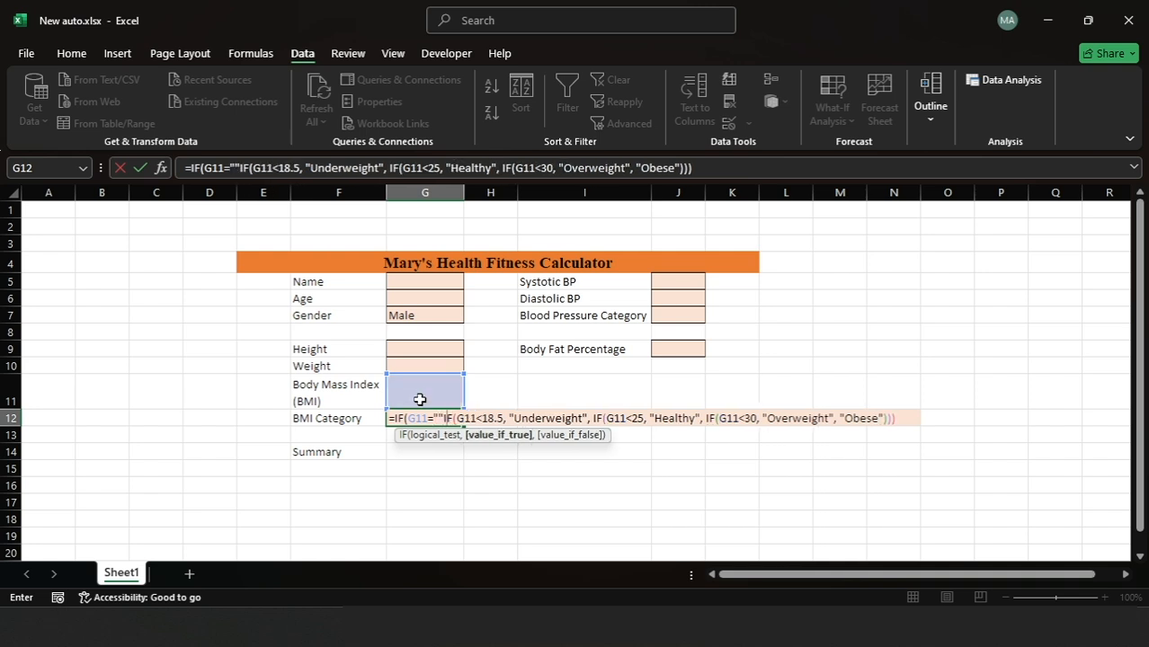
type("\"\"")
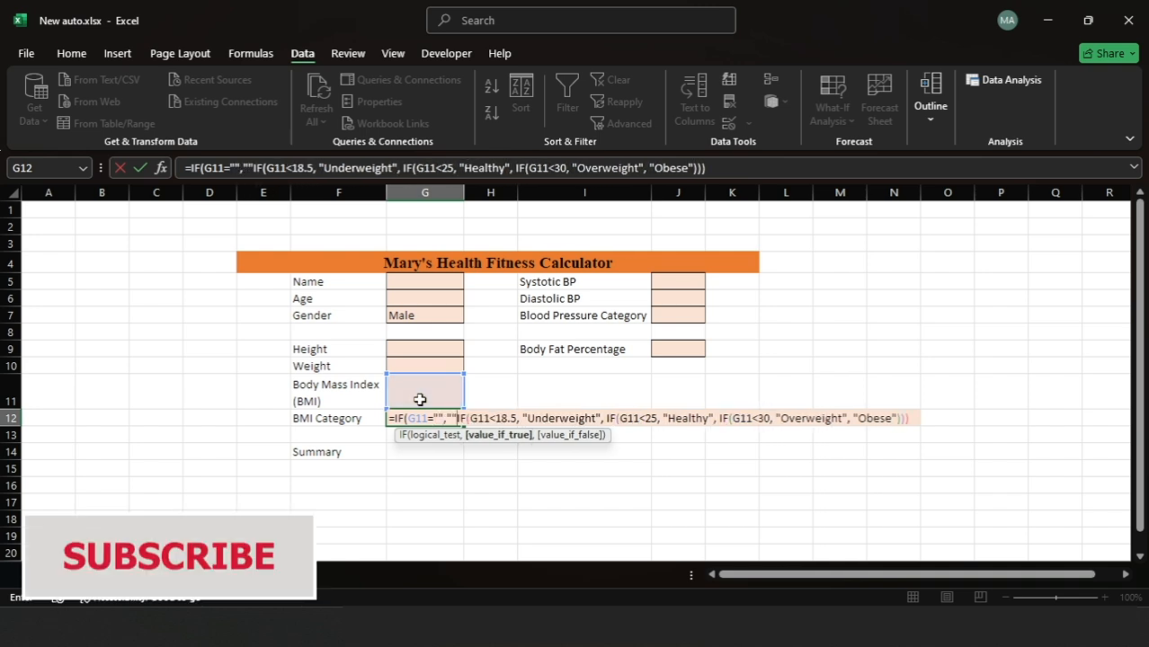
type(",")
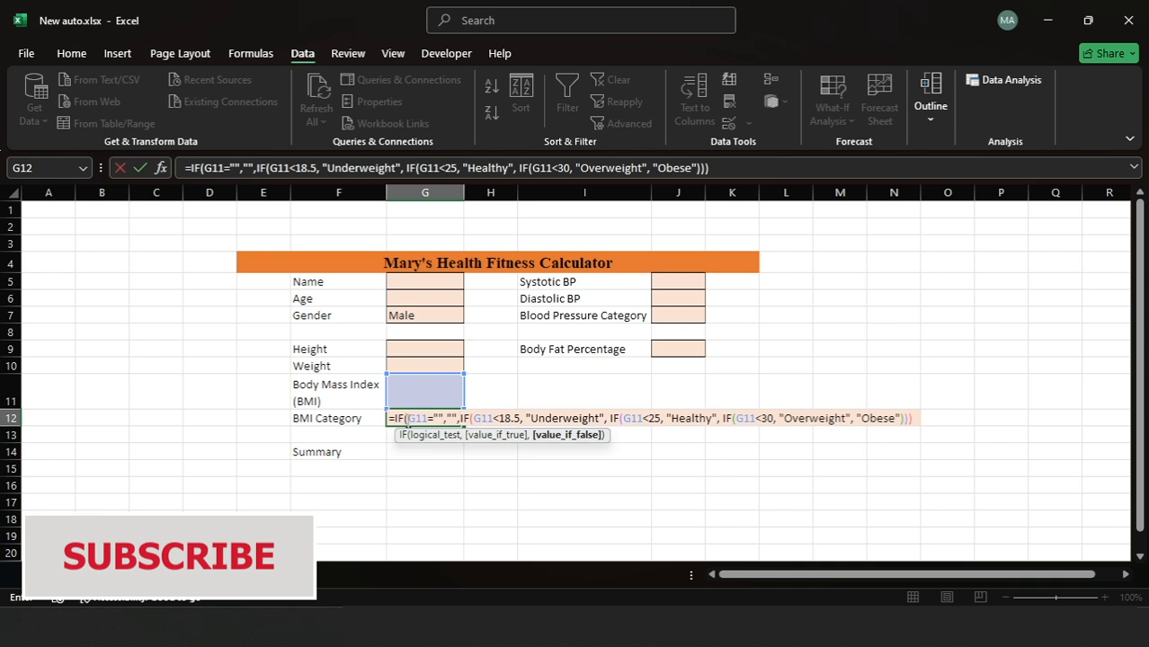
left_click(917, 421)
type(")")
key("Return")
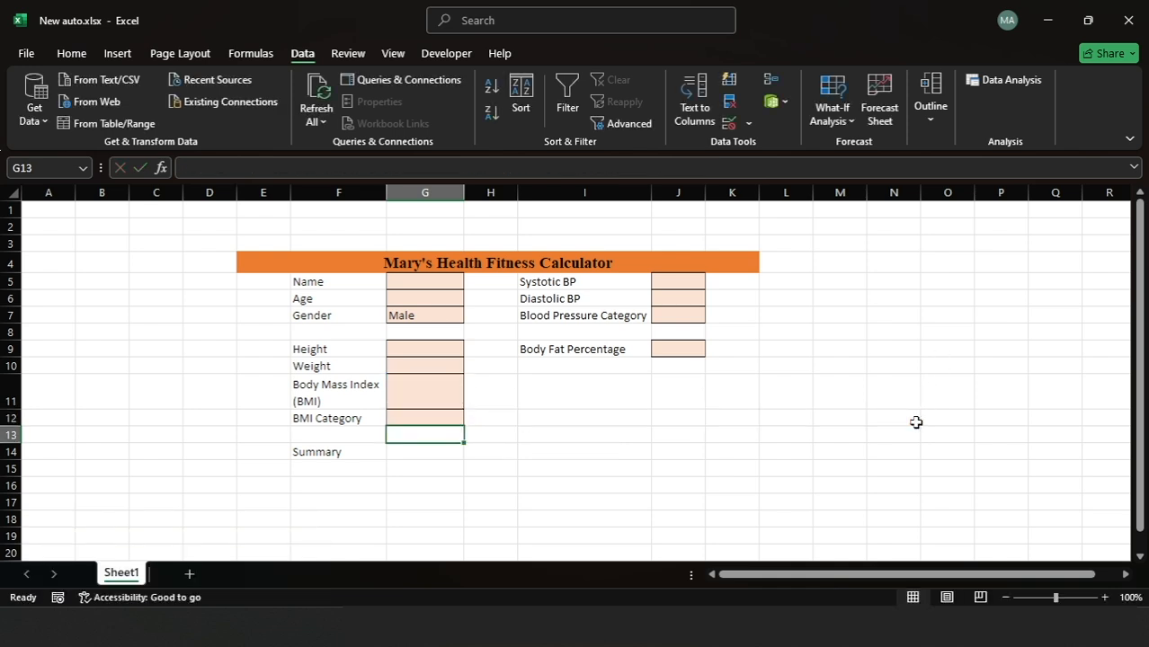
Add a formula-based conditional formatting rule to G12 that fills the cell yellow when $G$12="Underweight".
left_click(439, 419)
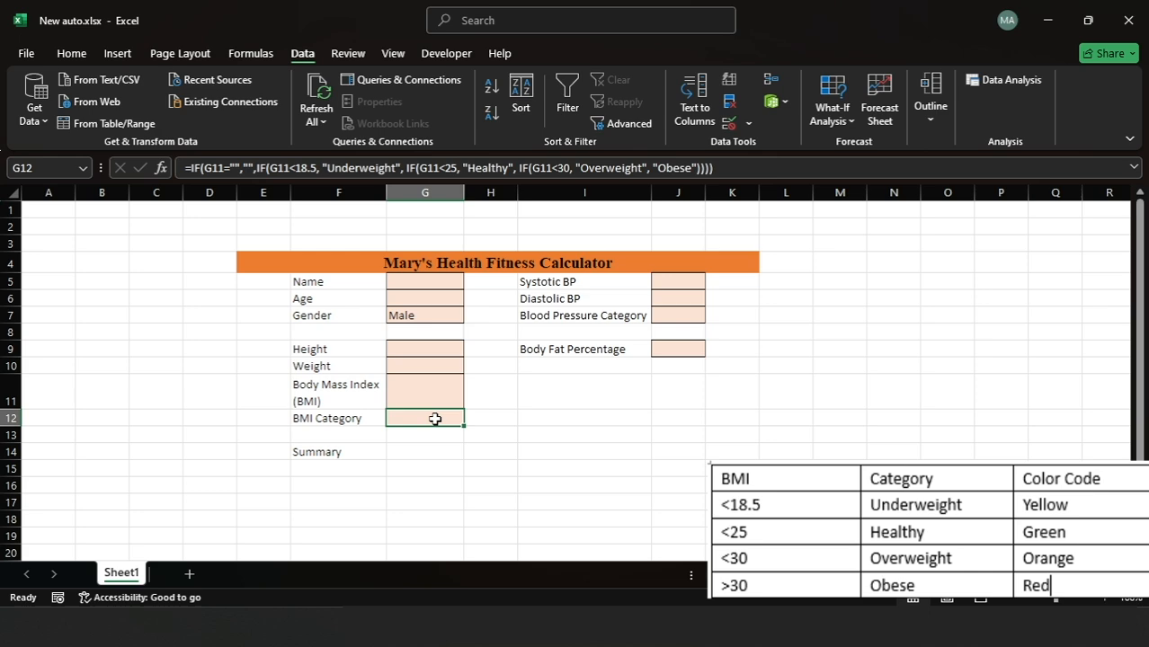
left_click(72, 54)
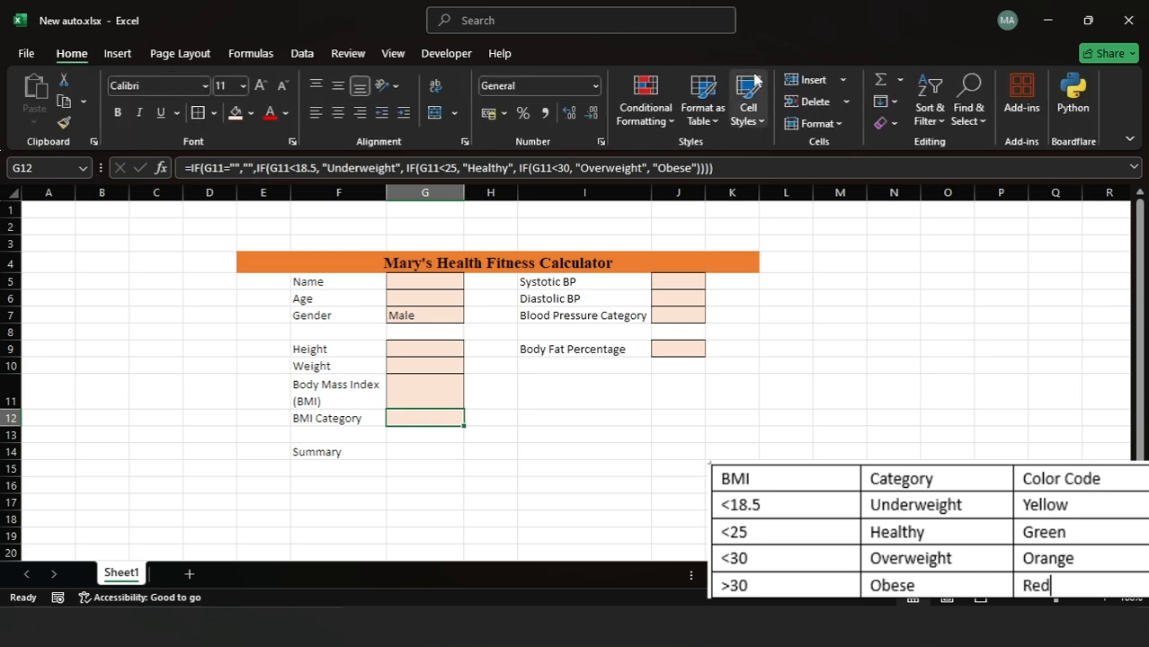
left_click(670, 120)
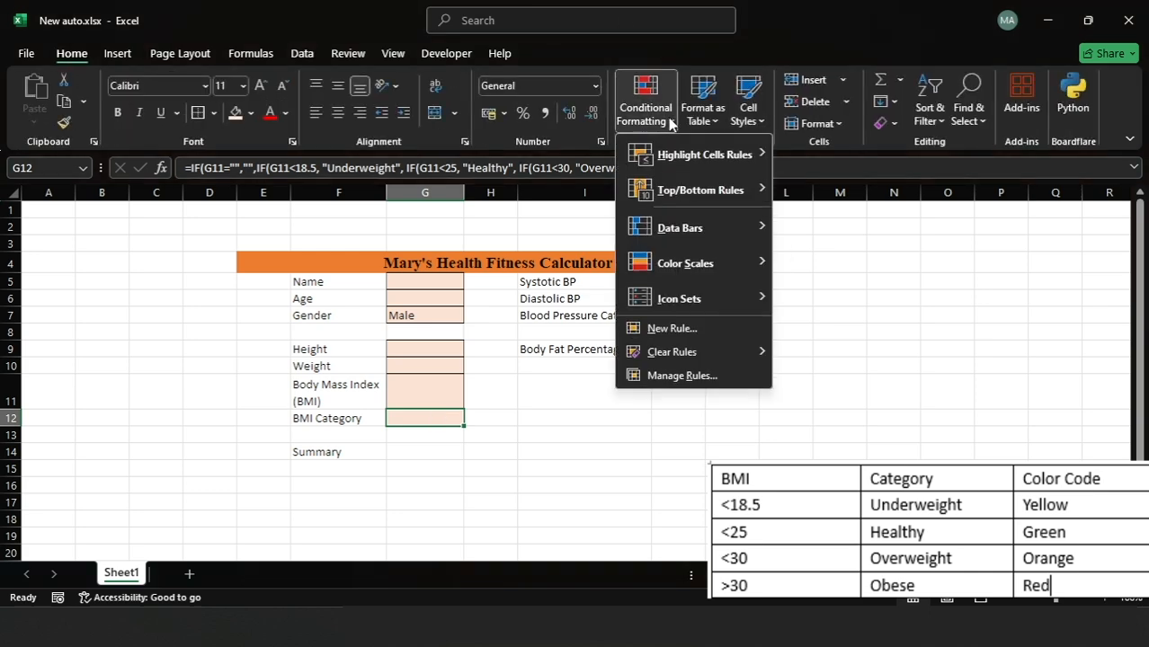
left_click(676, 329)
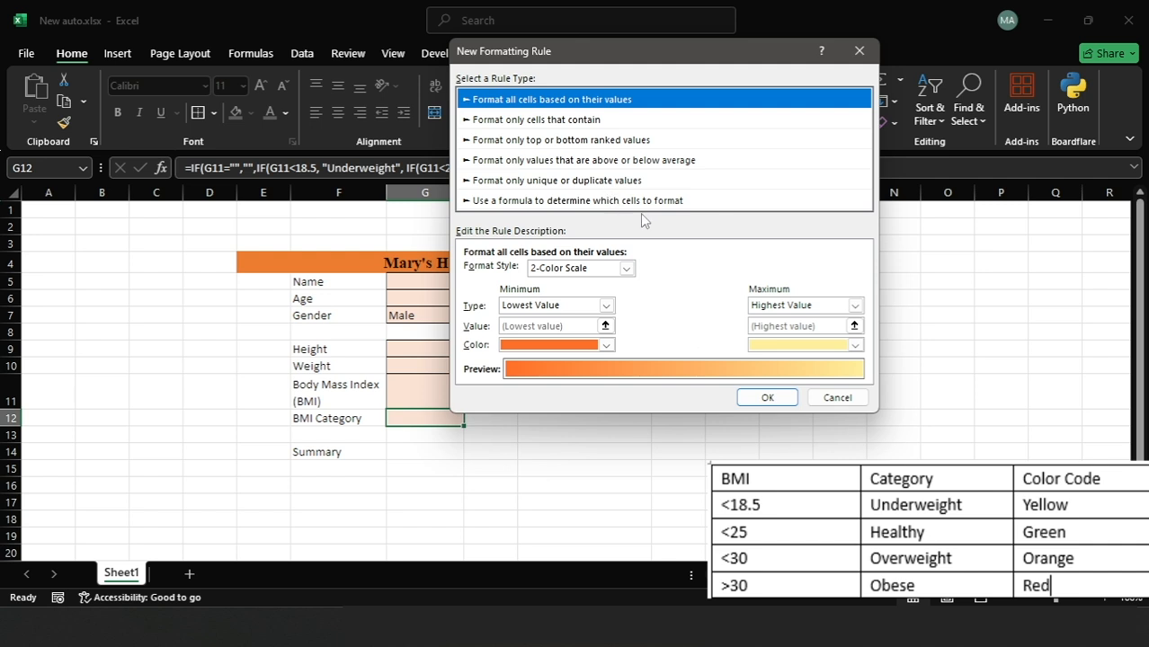
left_click(627, 202)
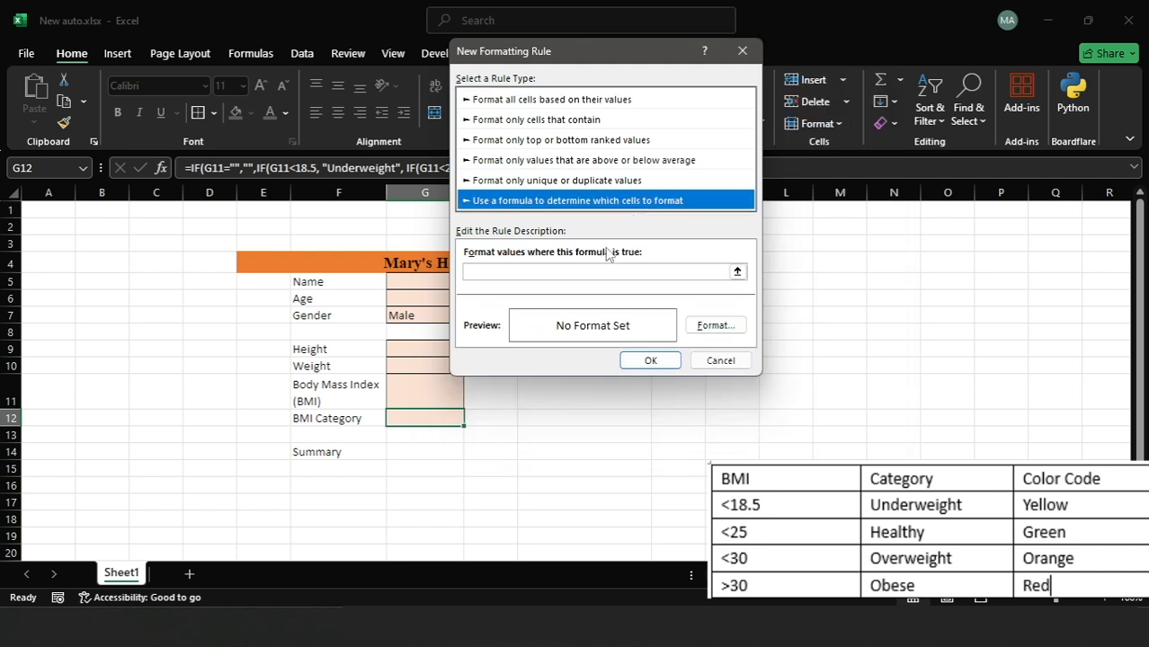
left_click(580, 273)
type("=")
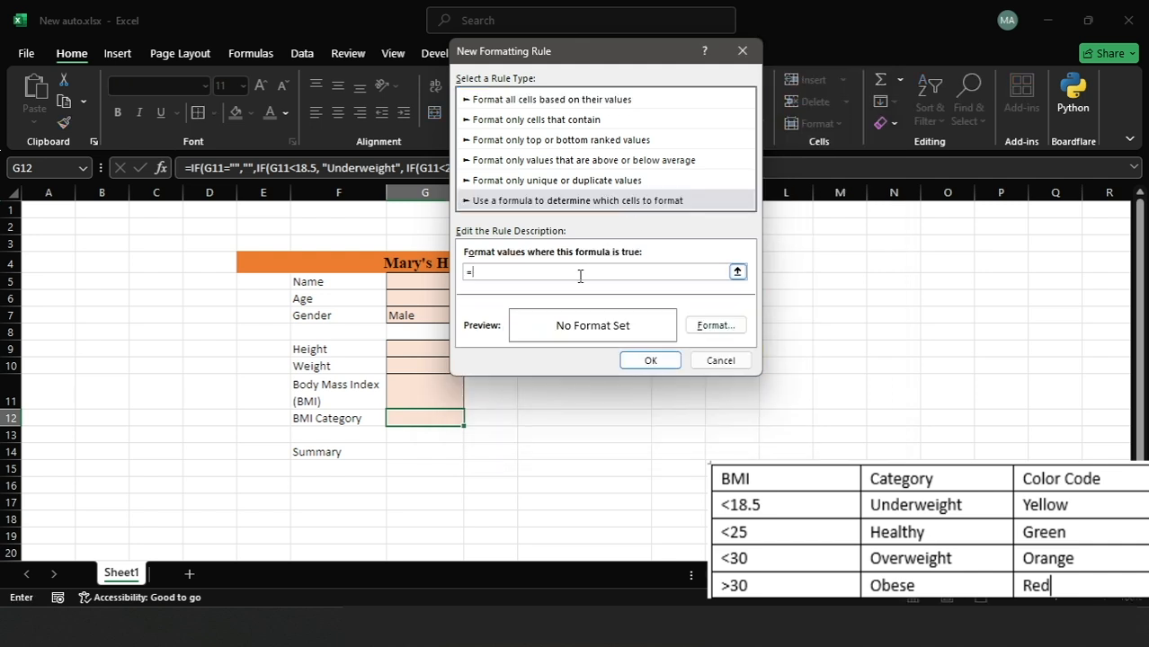
left_click(437, 418)
type("= \"Under")
left_click(716, 326)
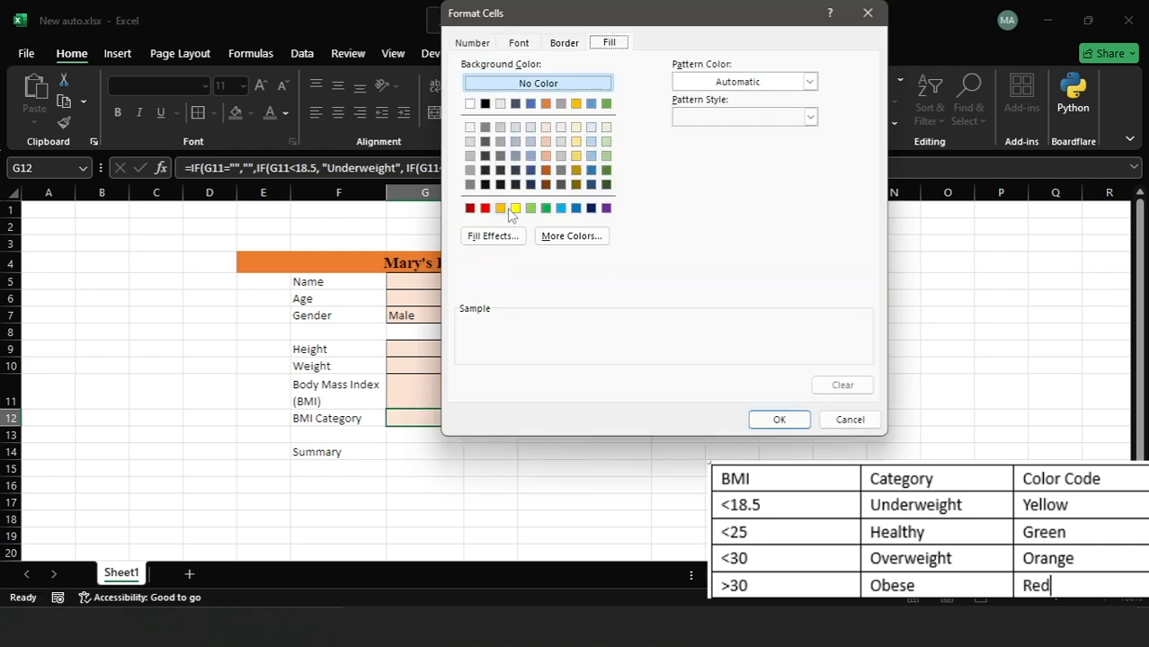
left_click(515, 208)
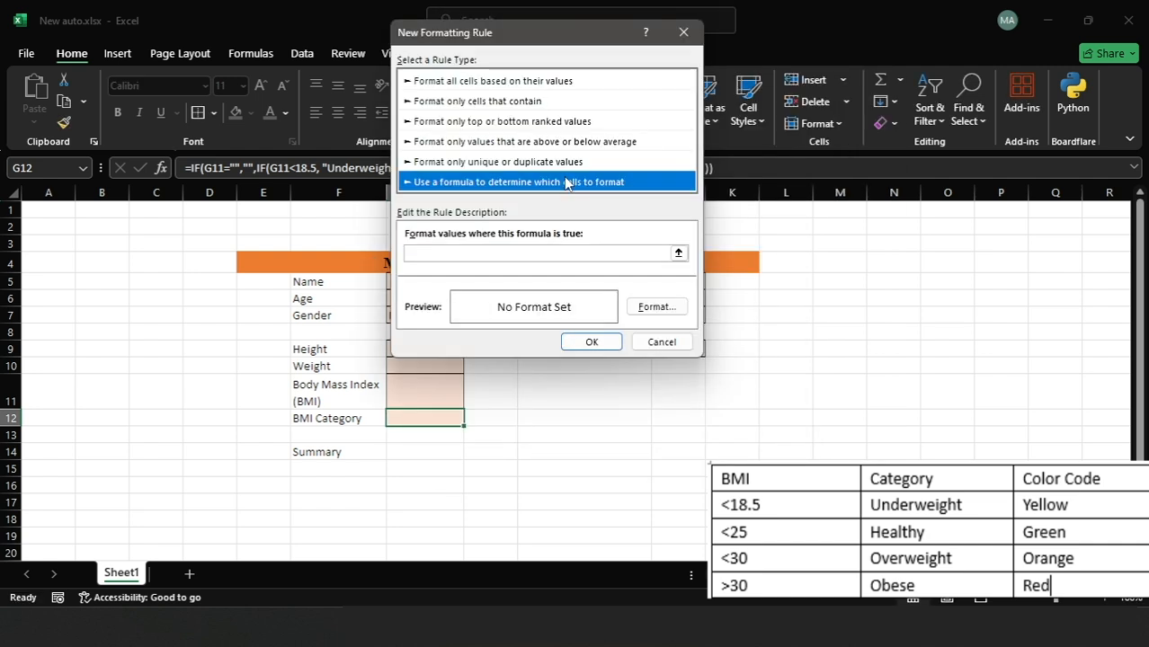
Add a formula-based conditional formatting rule to G12 that fills the cell green when $G$12="Healthy".
left_click(571, 254)
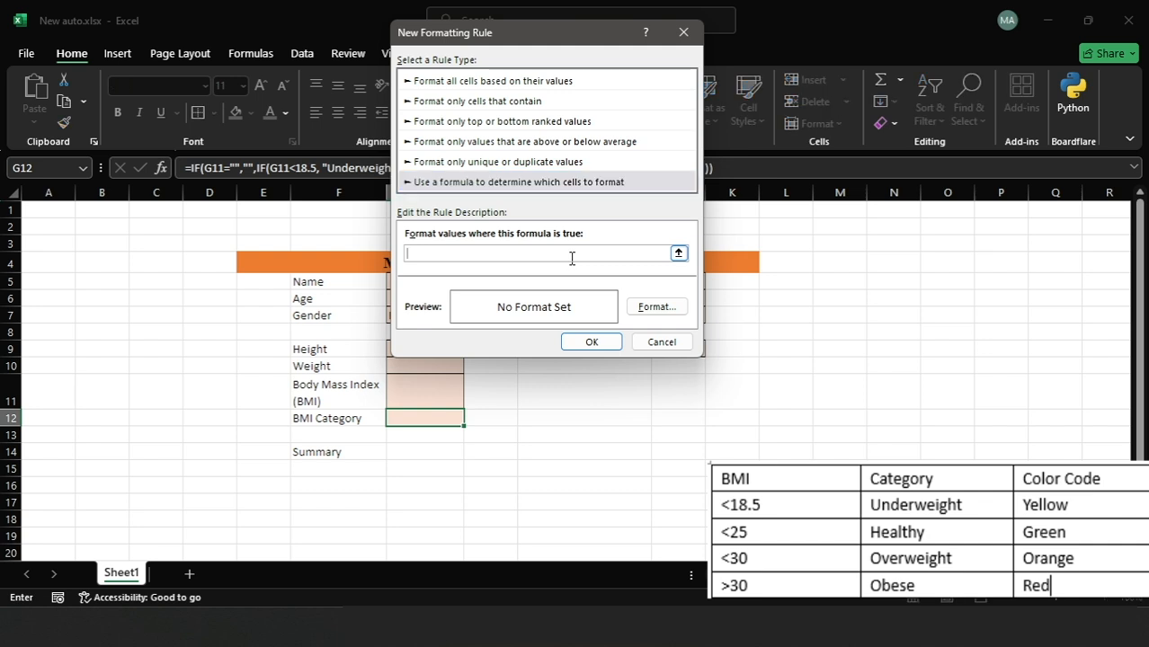
type("=")
left_click(410, 419)
type("=\"Heathy")
key("BackSpace")
key("BackSpace")
key("BackSpace")
type("lthy\"")
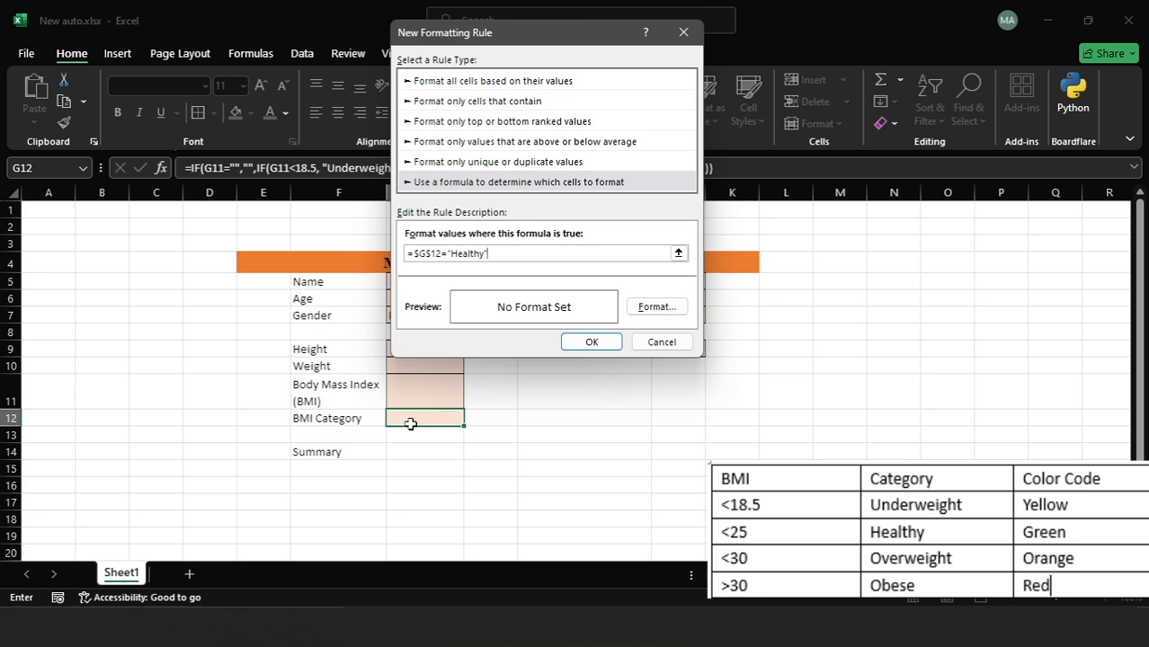
left_click(656, 307)
left_click(487, 208)
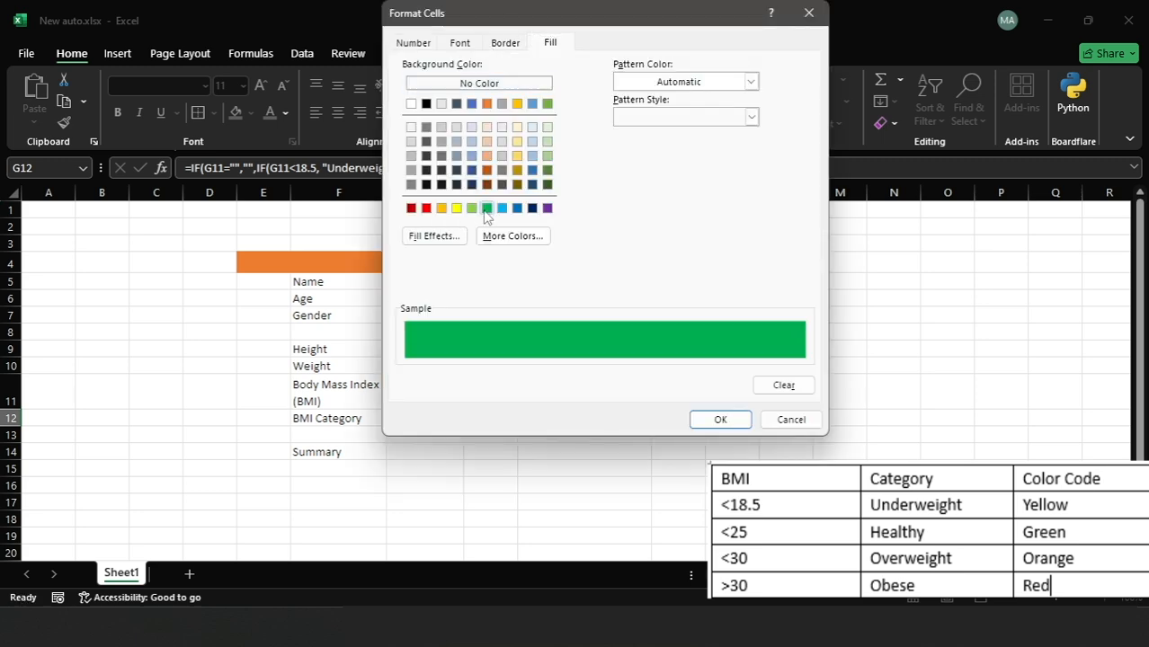
left_click(720, 419)
left_click(593, 340)
Add a formula-based conditional formatting rule to G12 that fills the cell orange when $G$12="Overweight".
left_click(644, 110)
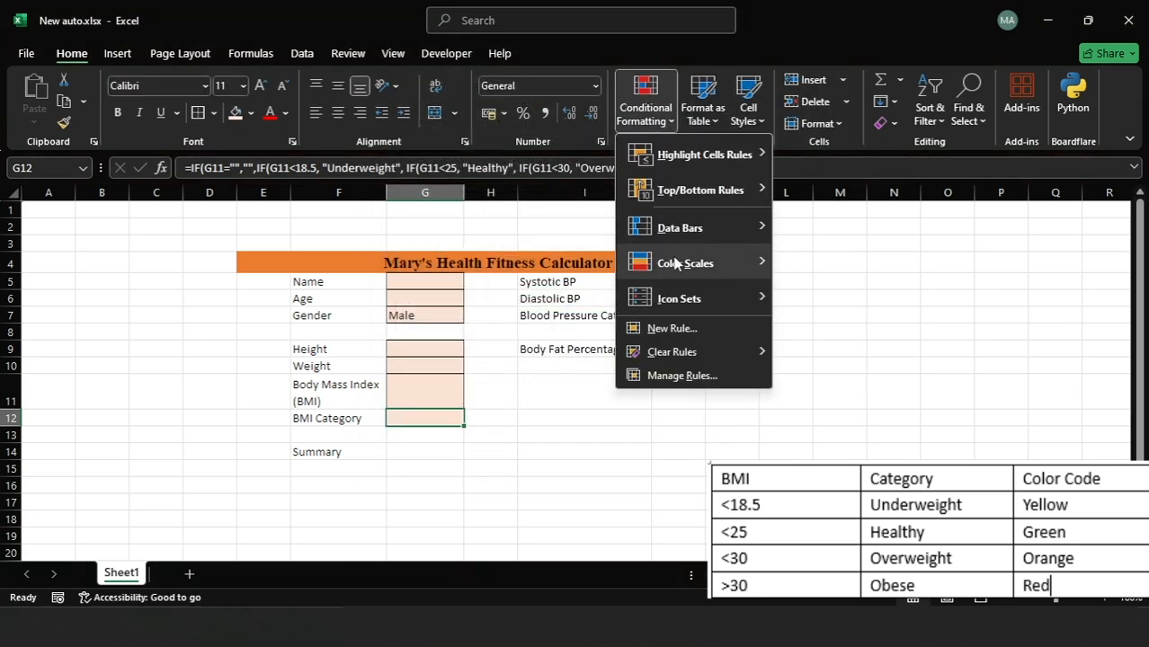
left_click(678, 328)
left_click(454, 166)
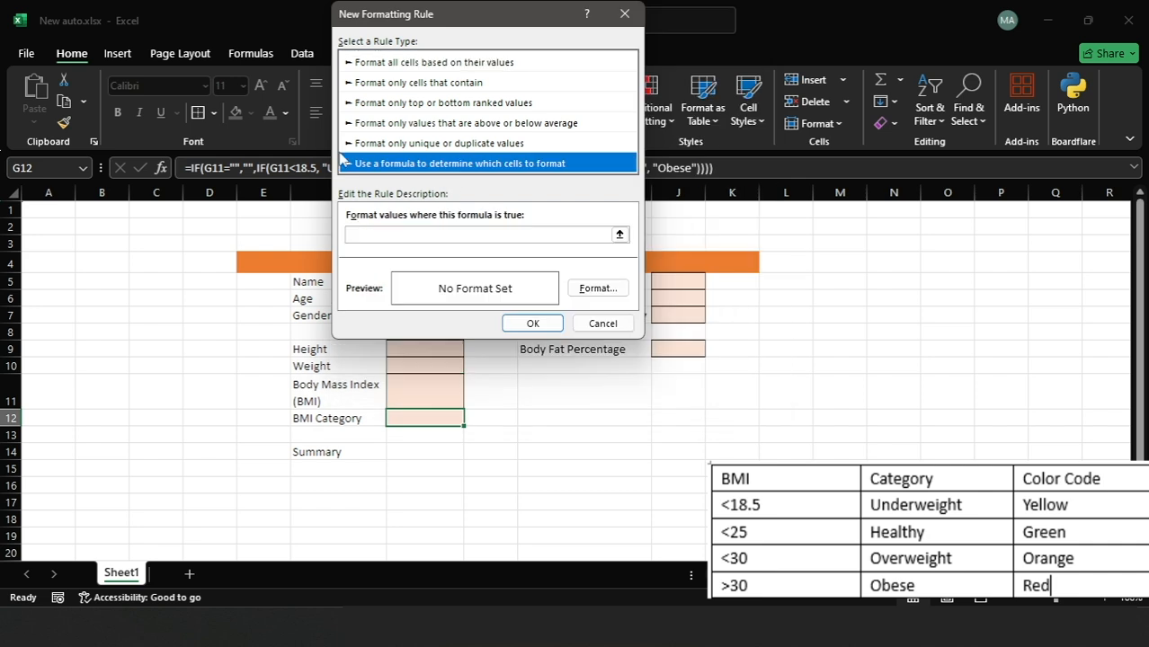
left_click(479, 233)
type("=")
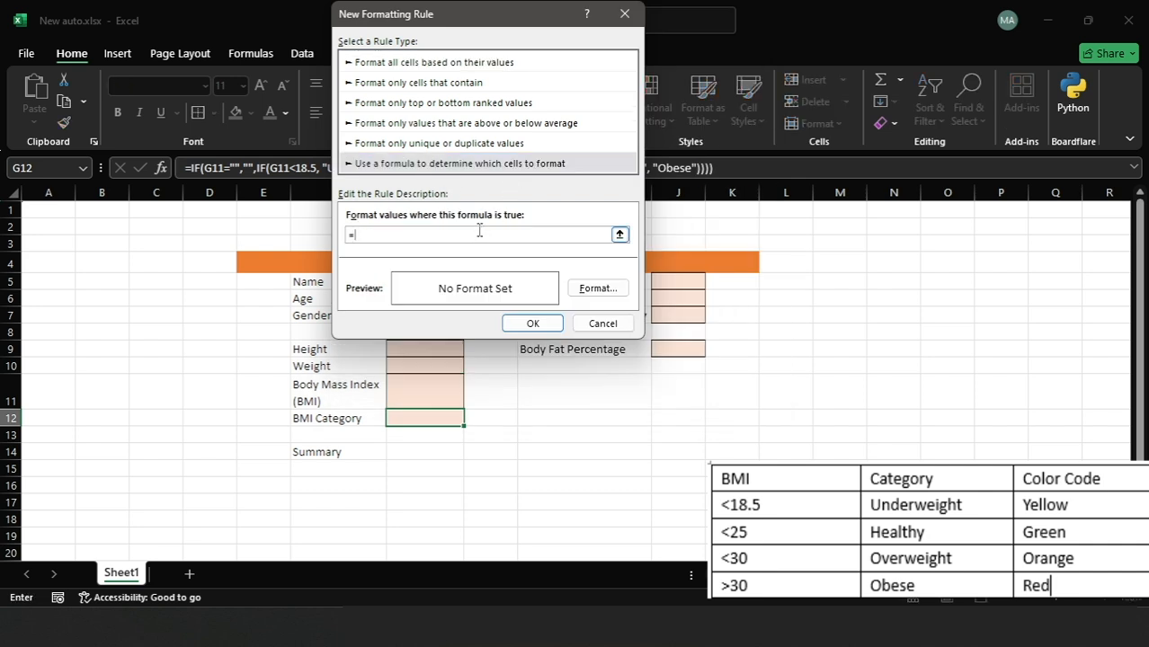
left_click(436, 419)
type("=")
type("\"Overweight")
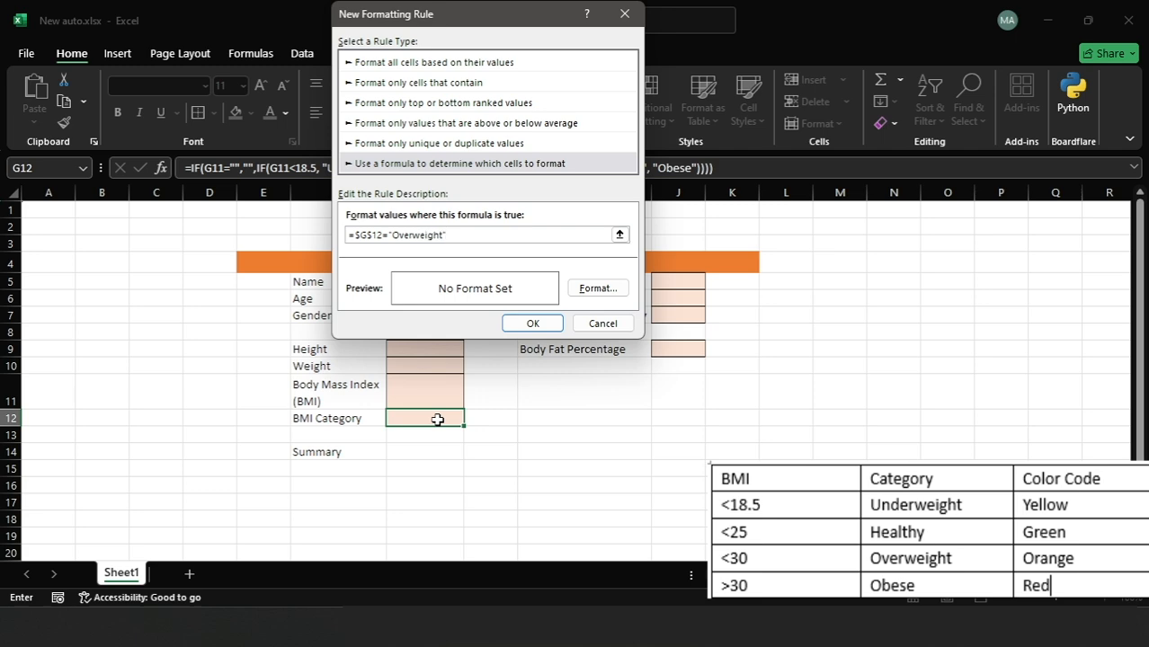
left_click(597, 287)
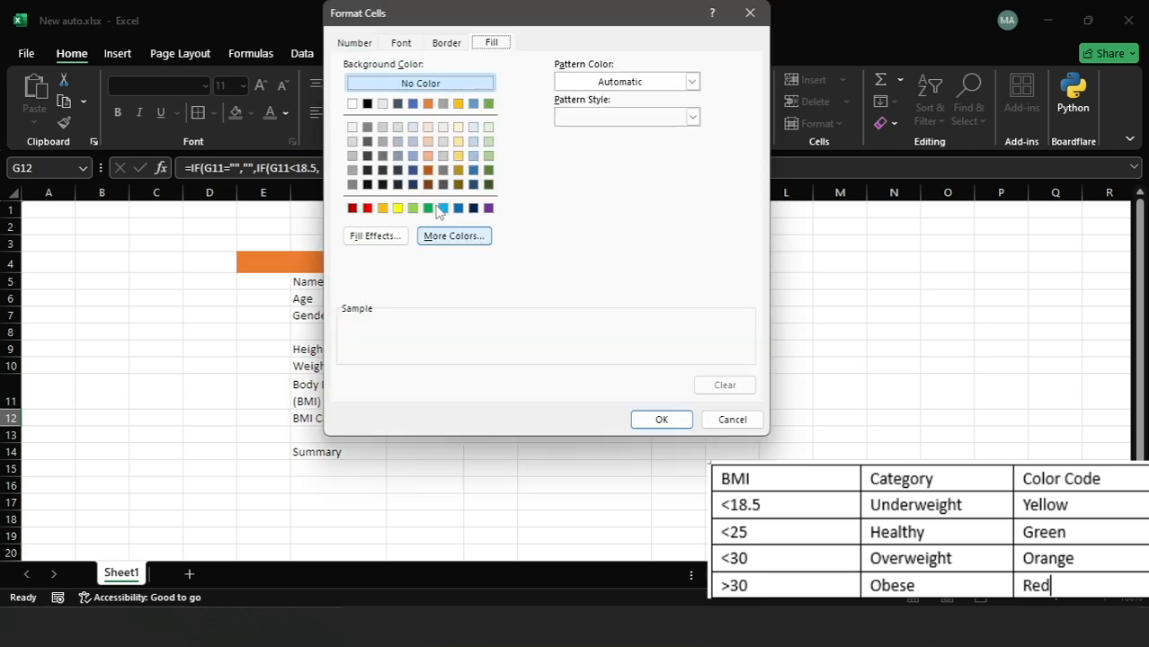
left_click(382, 208)
left_click(660, 420)
left_click(530, 325)
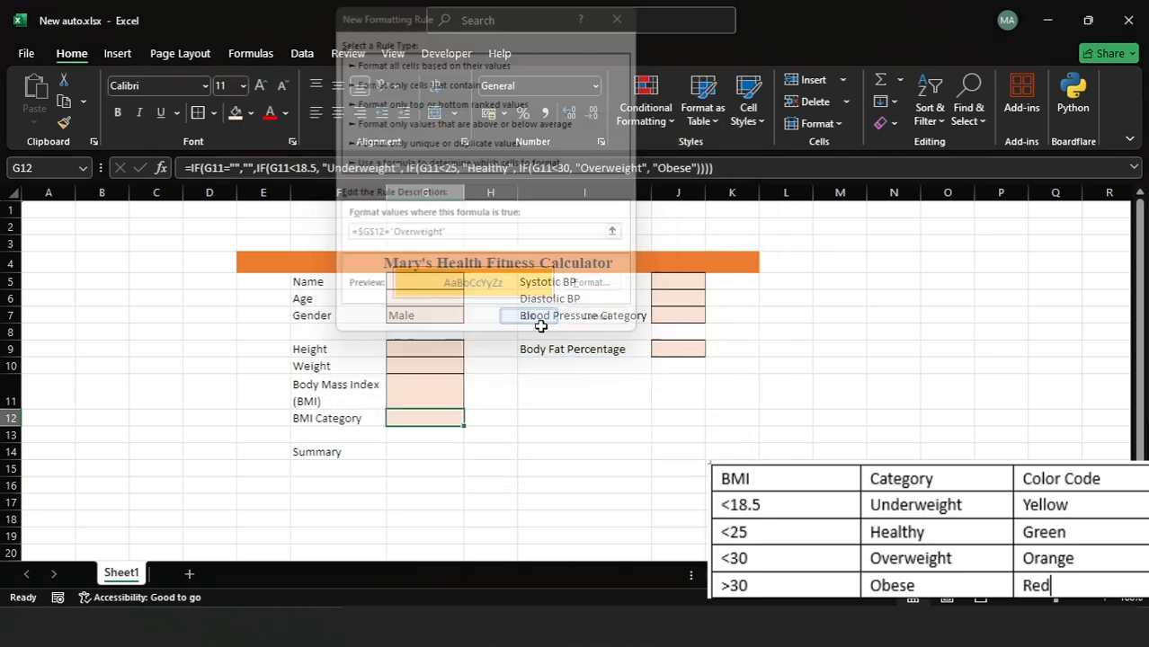
Add a formula-based conditional formatting rule to G12 that fills the cell red when $G$12="Obese".
left_click(654, 131)
left_click(694, 328)
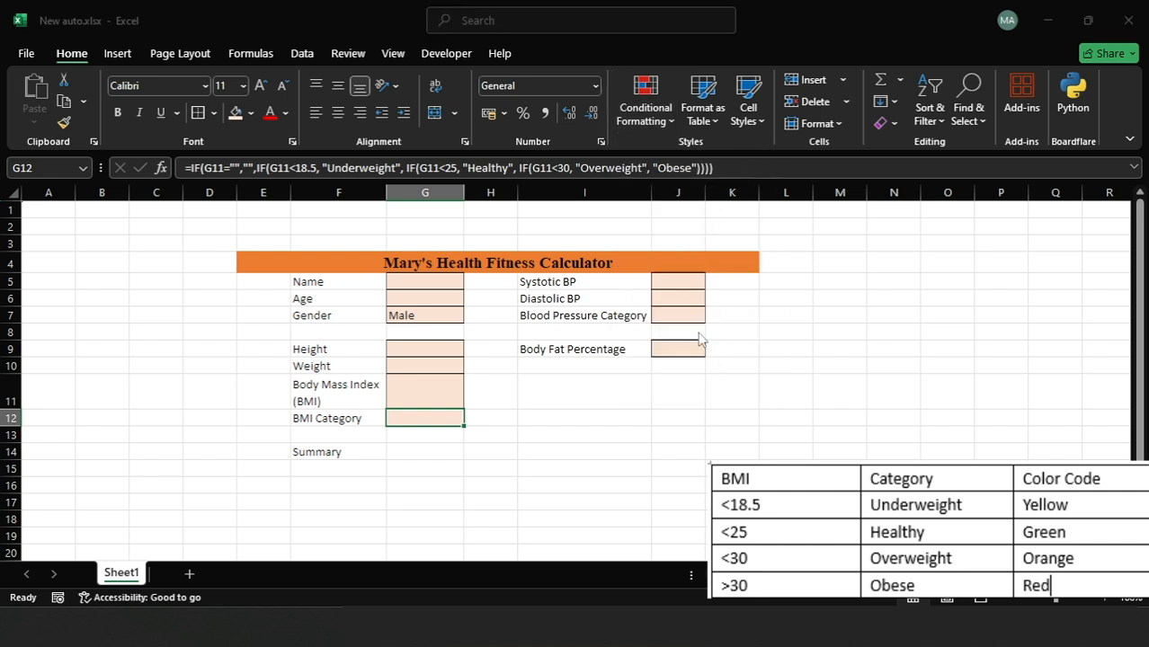
left_click(461, 164)
left_click(457, 234)
type("=")
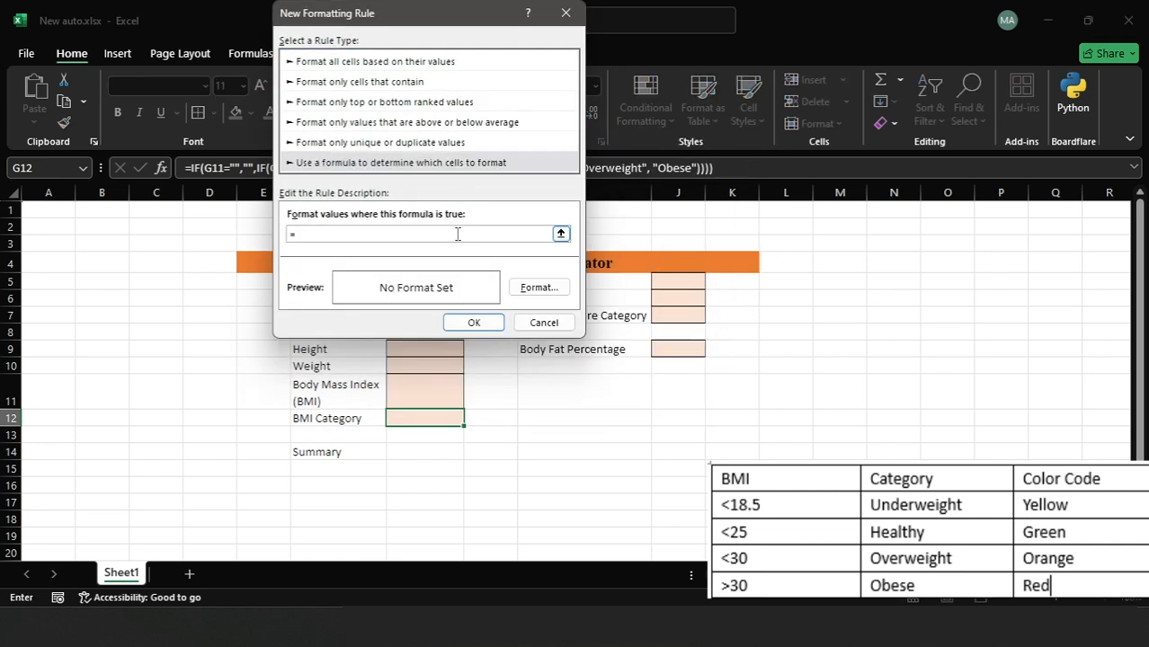
left_click(425, 419)
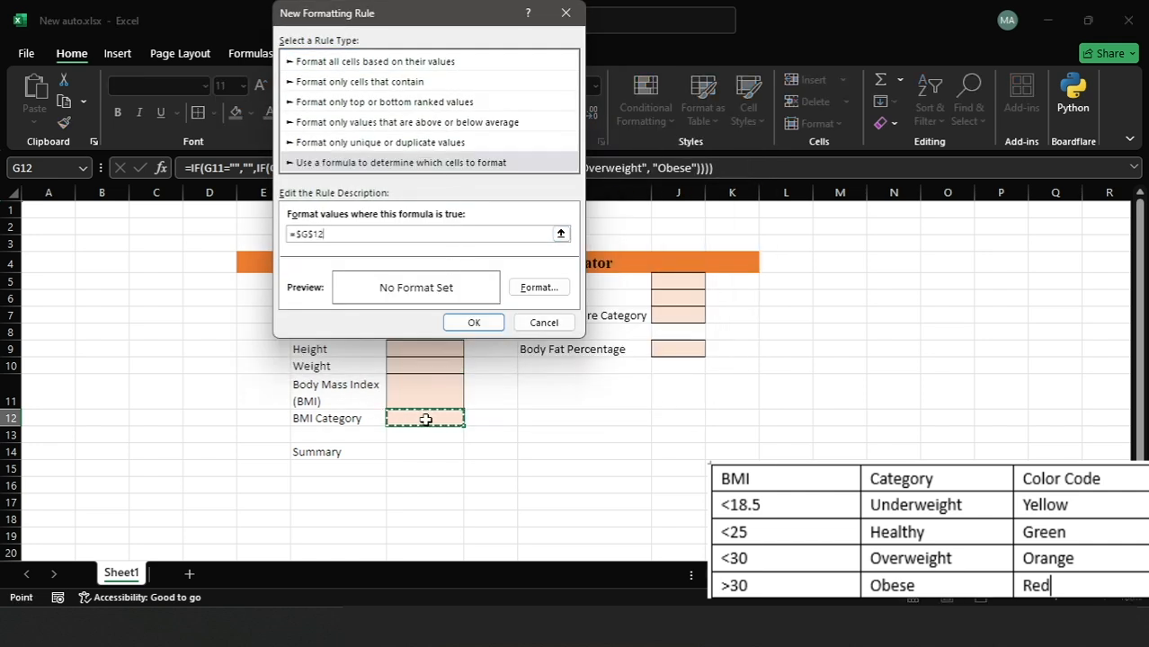
type("=\"Obese\"")
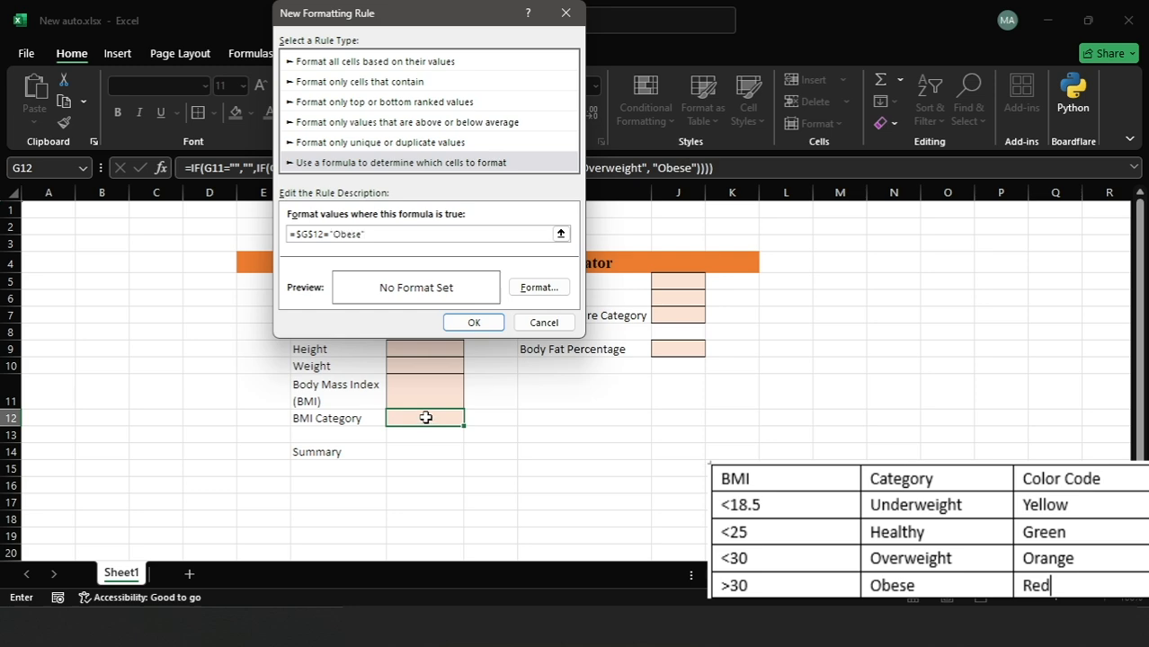
left_click(553, 294)
left_click(307, 209)
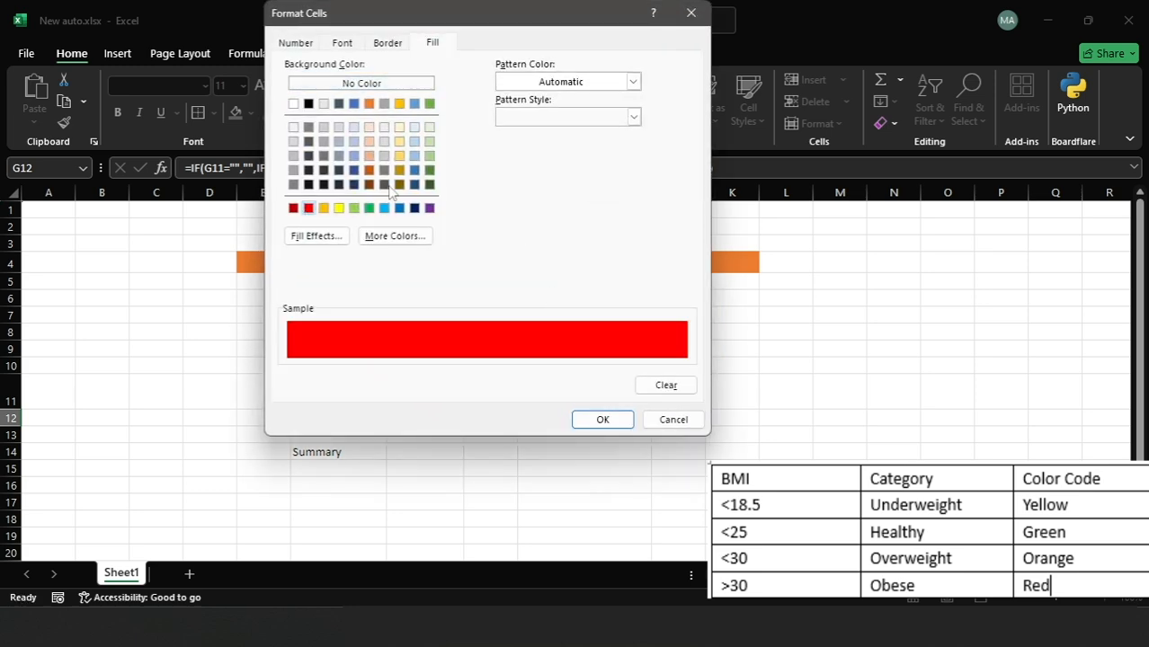
left_click(599, 418)
left_click(466, 324)
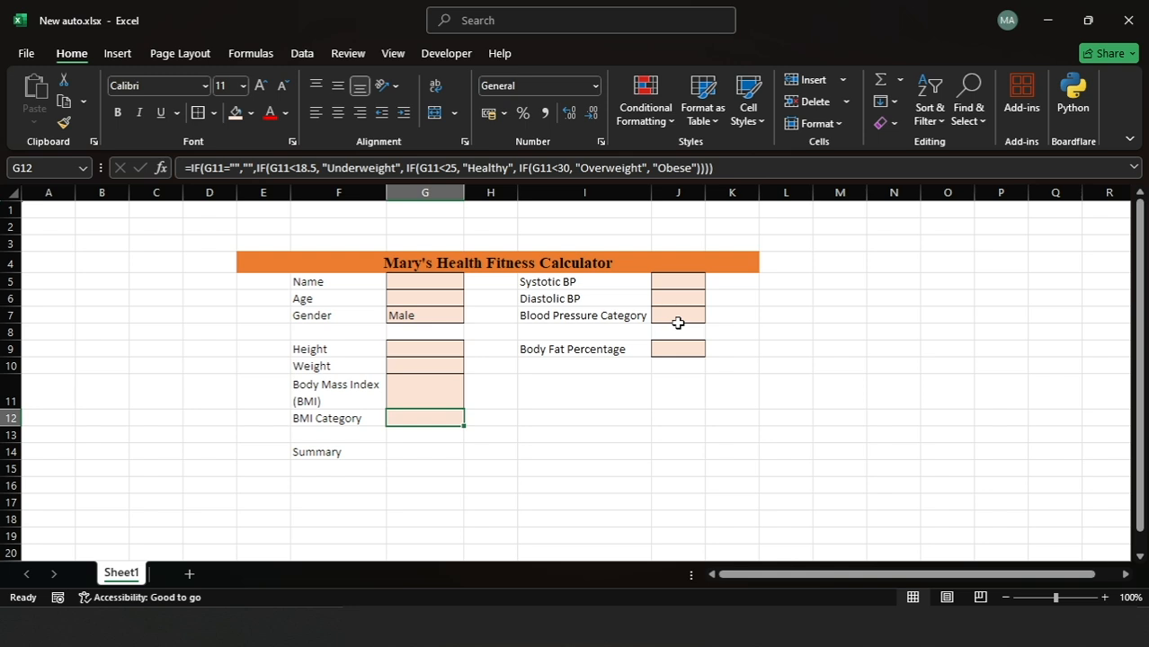
Start the Blood Pressure Category formula in J7 with the normal case: =IF(AND(J5<120,J6<80), "Normal",.
left_click(678, 320)
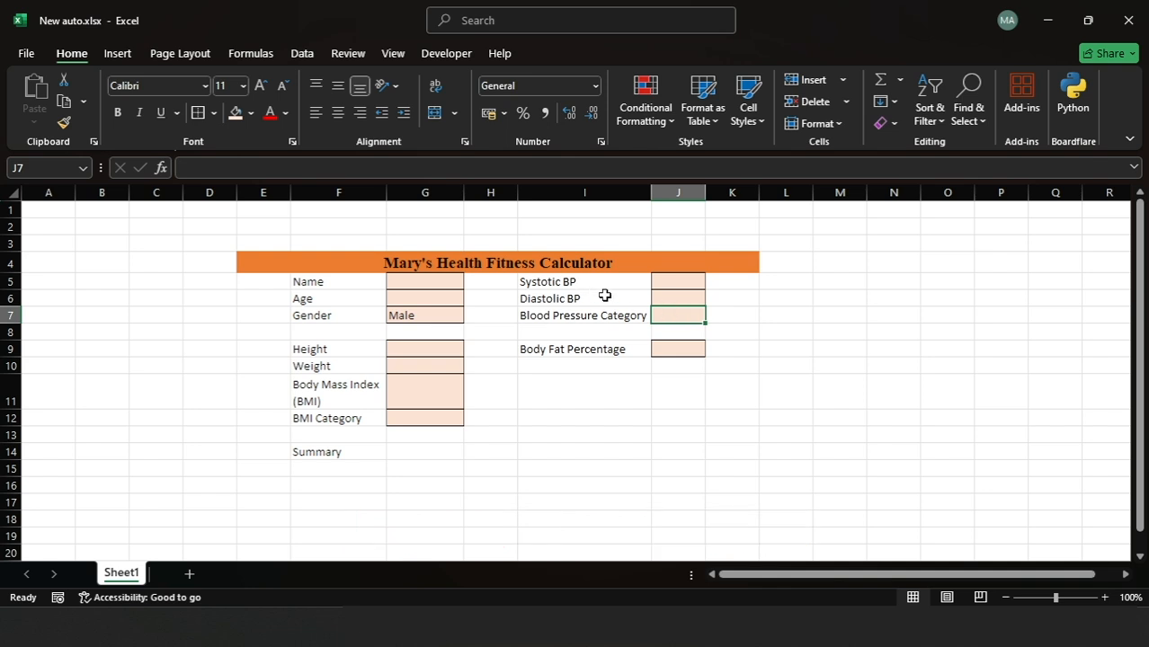
type("=")
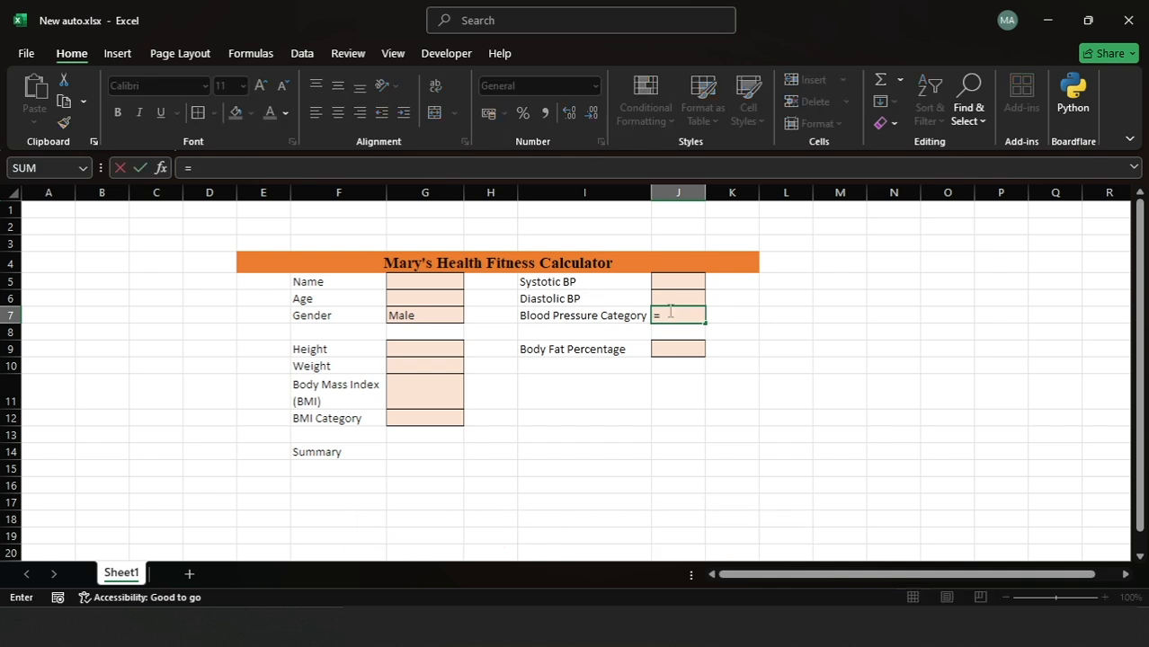
type("IF(")
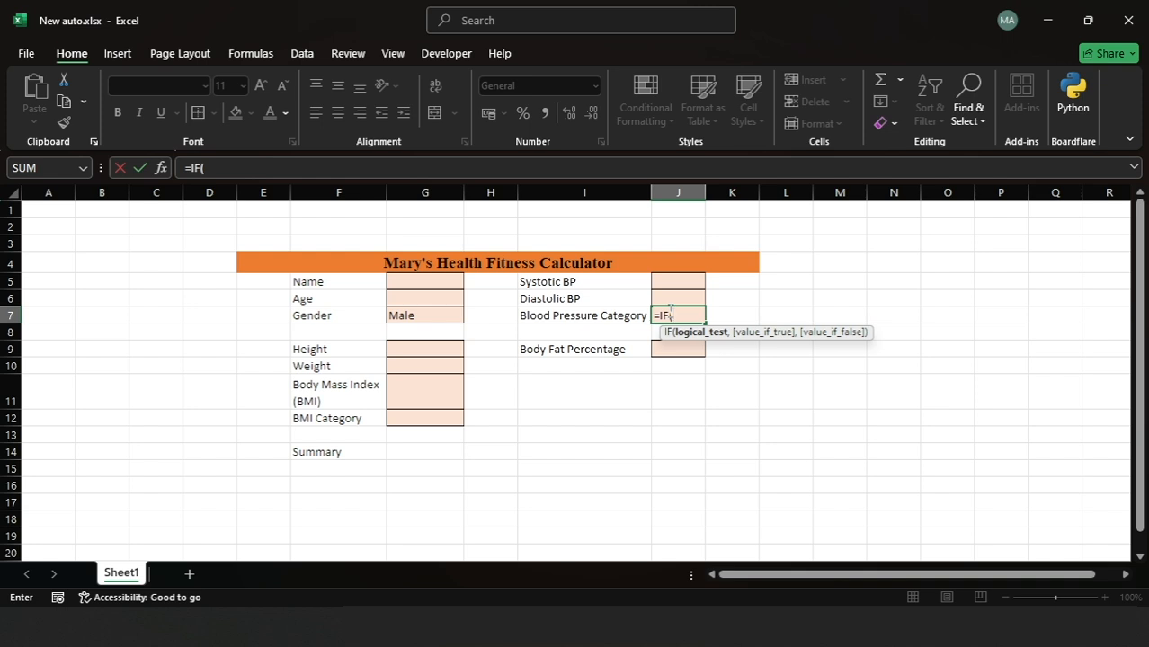
type("AND(")
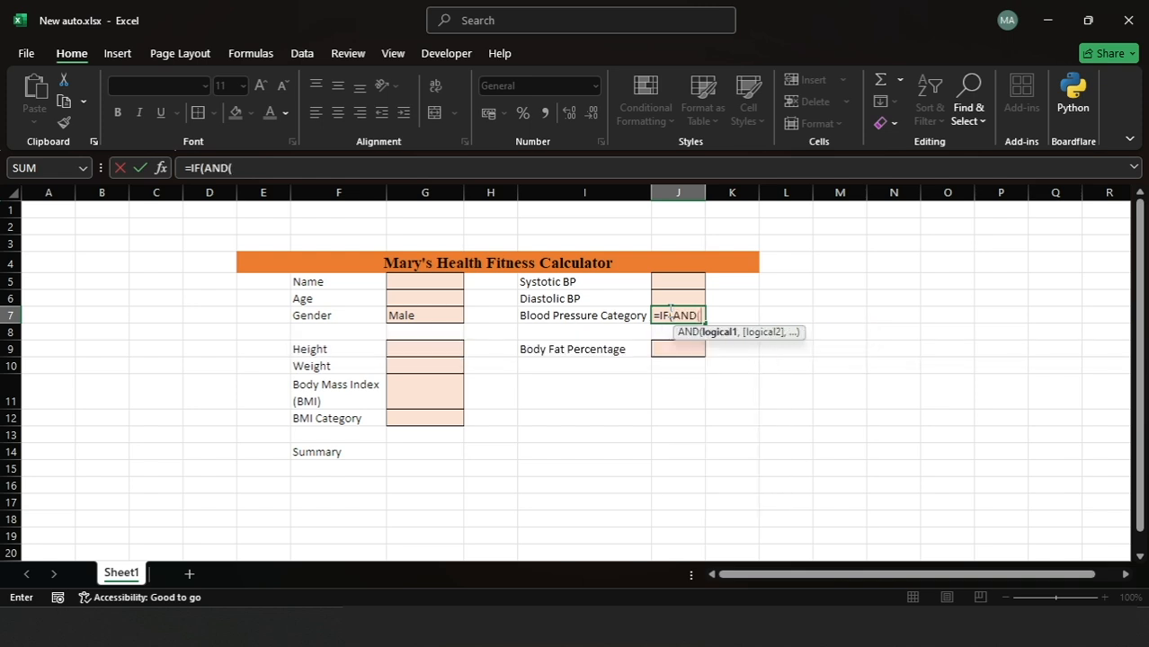
left_click(681, 283)
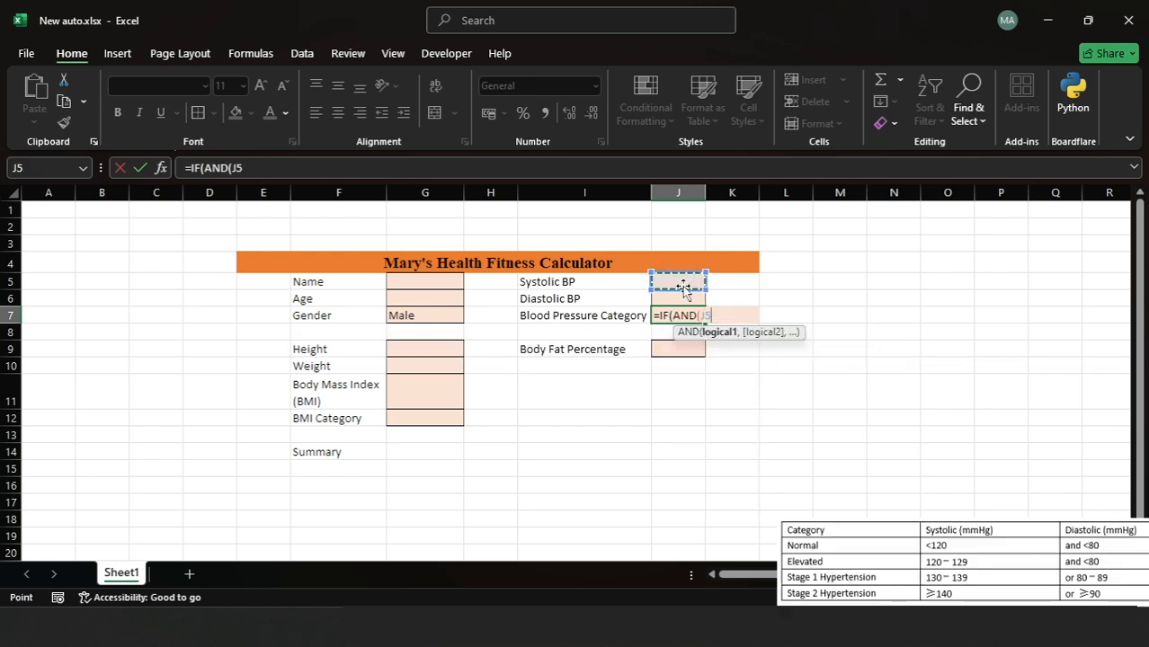
type("<120,")
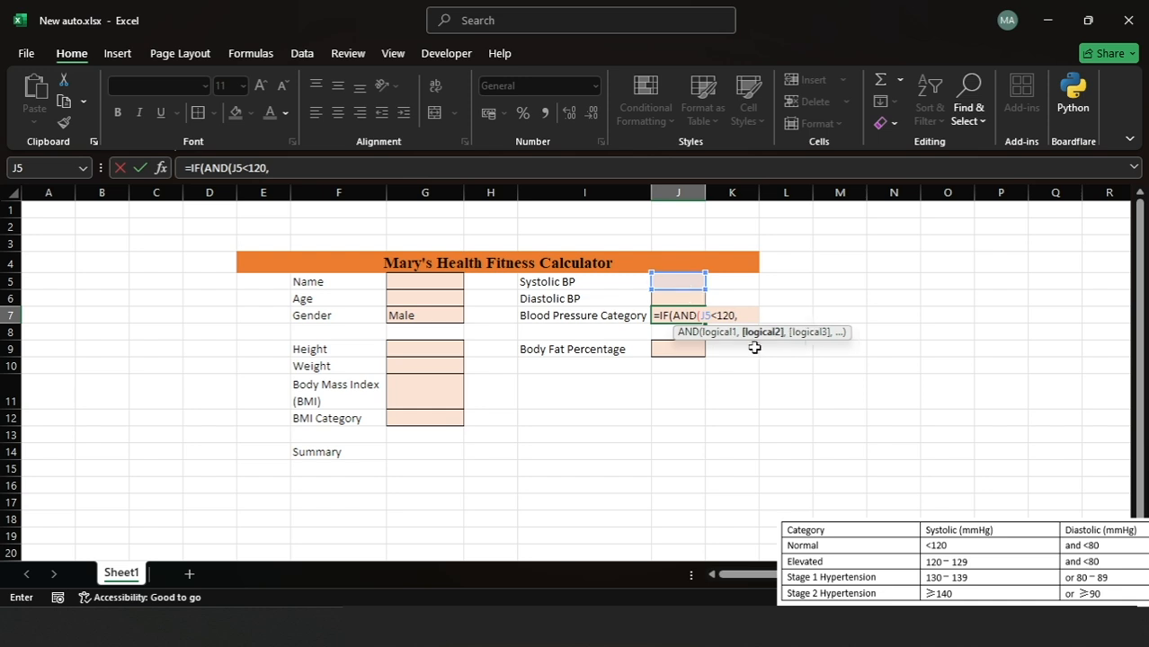
left_click(681, 298)
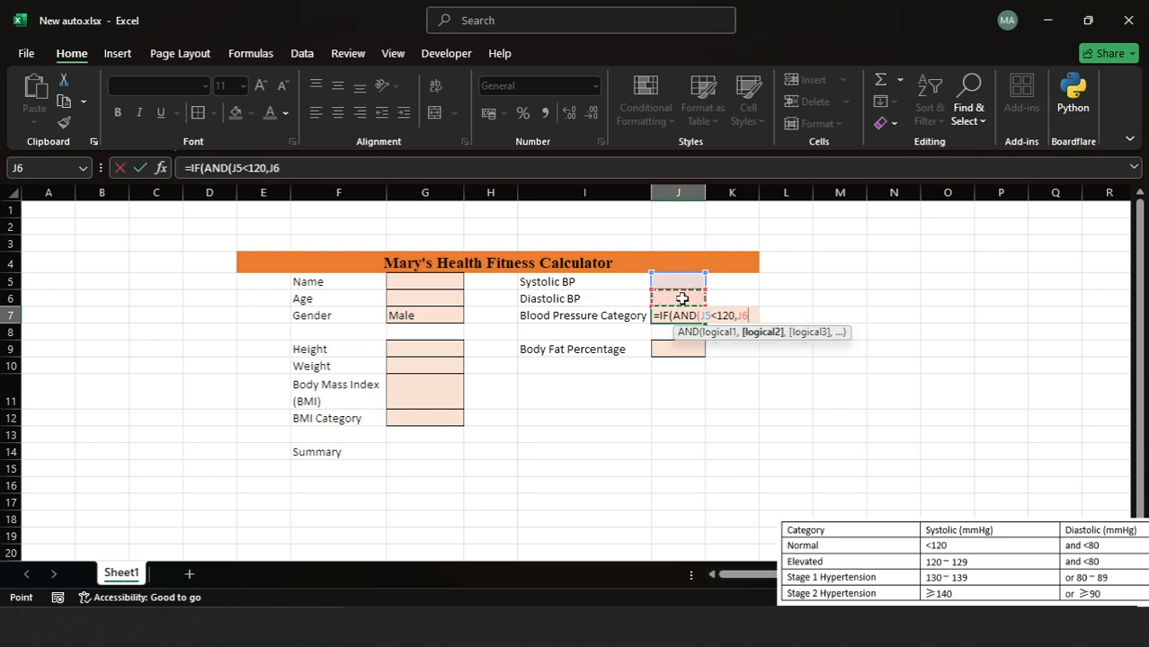
type("<80")
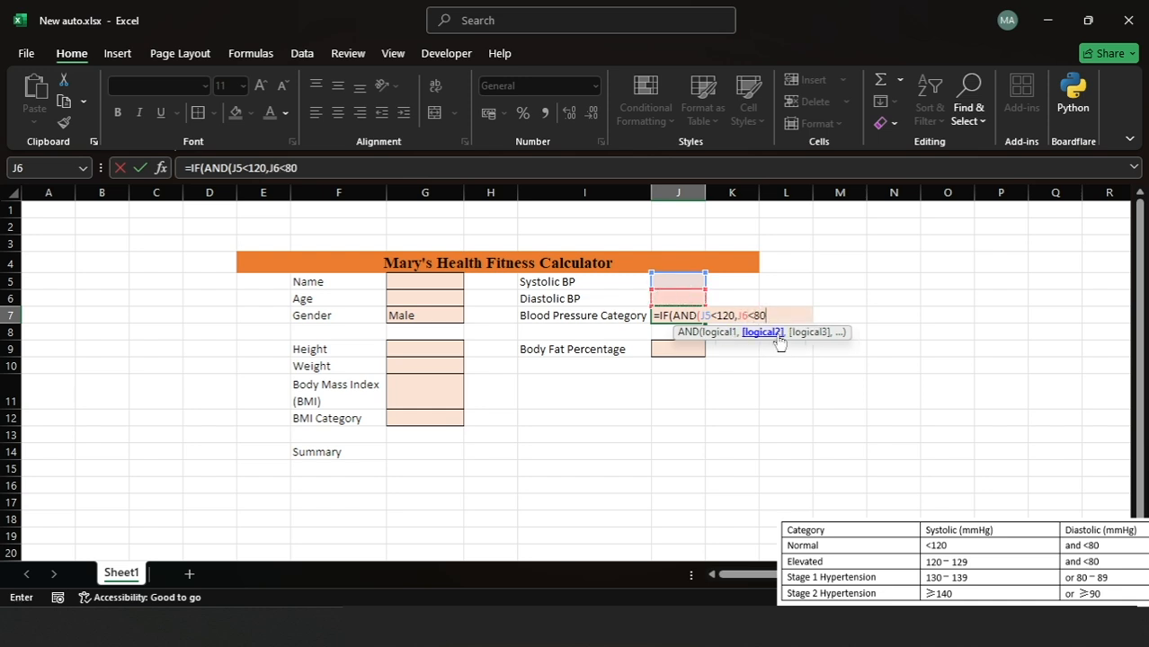
type("),")
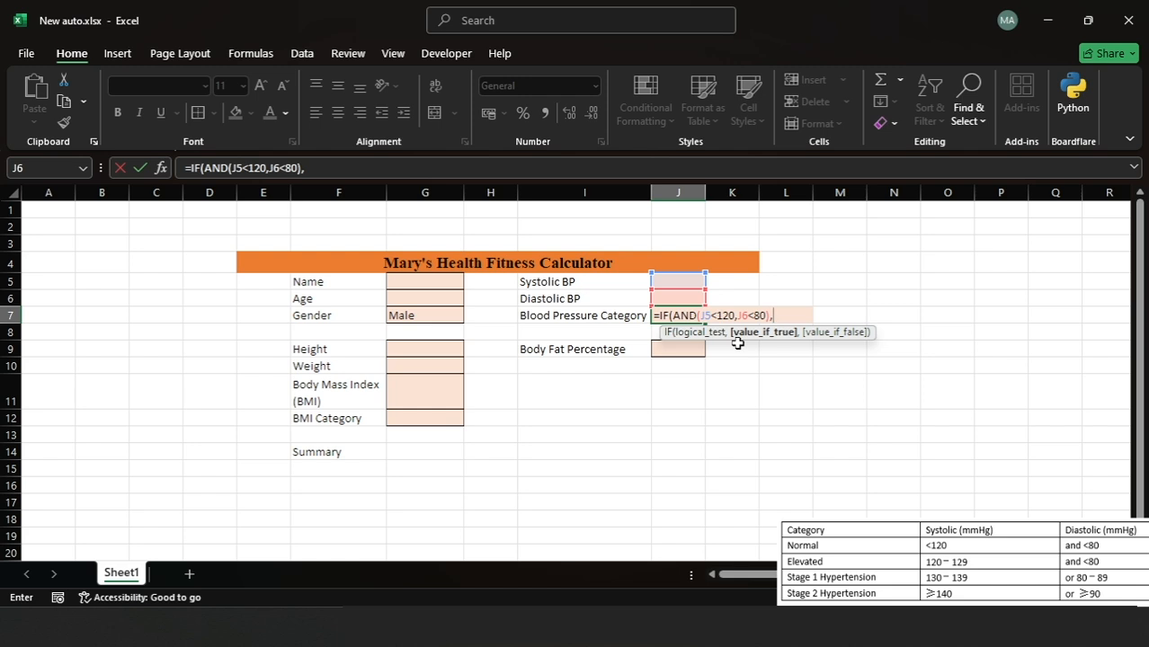
type(" \"Normal\",")
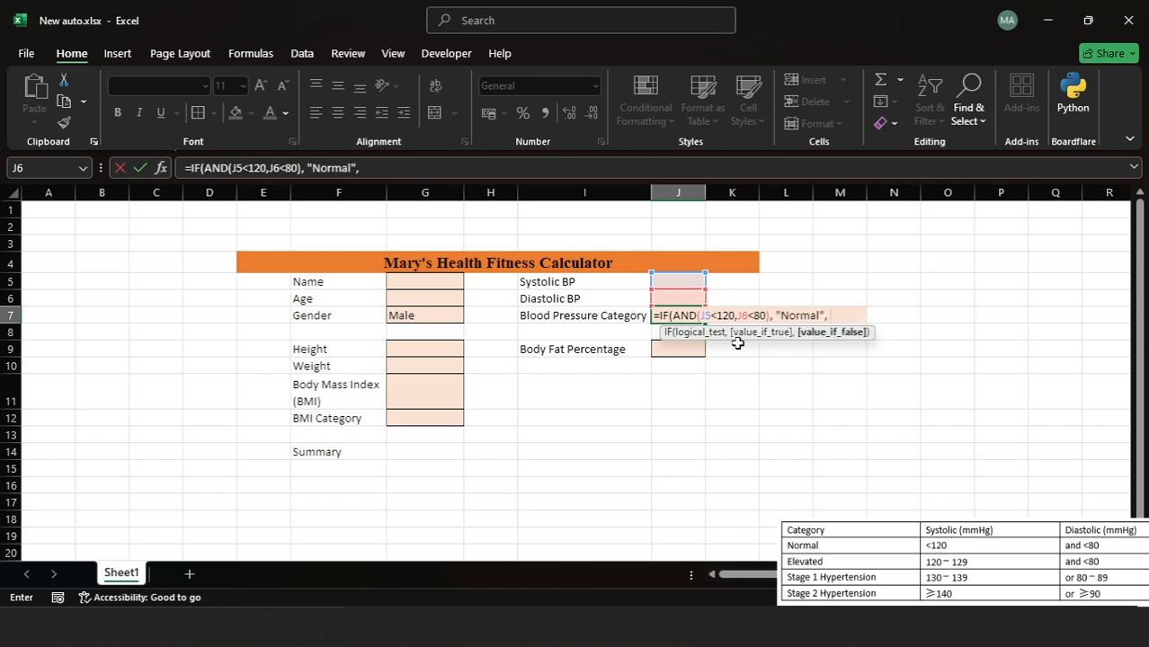
Extend the J7 formula with a nested elevated case: IF(AND(J5>120, J5<129, J6<80), "Elevated",.
type(" IF(AND")
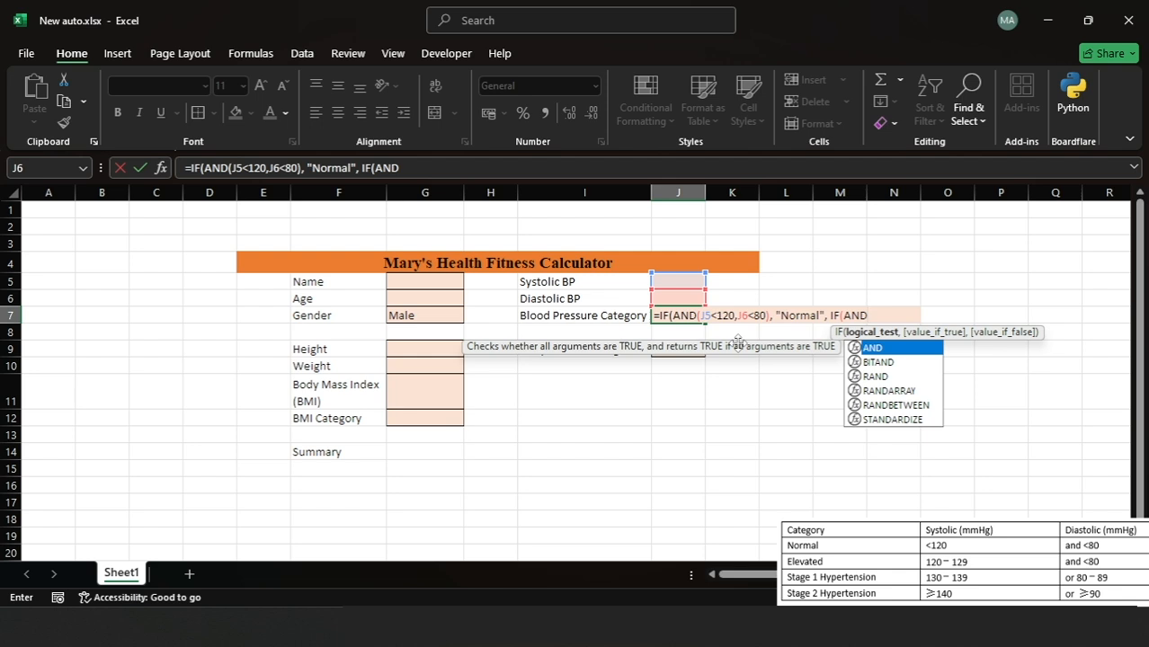
type("(")
left_click(676, 284)
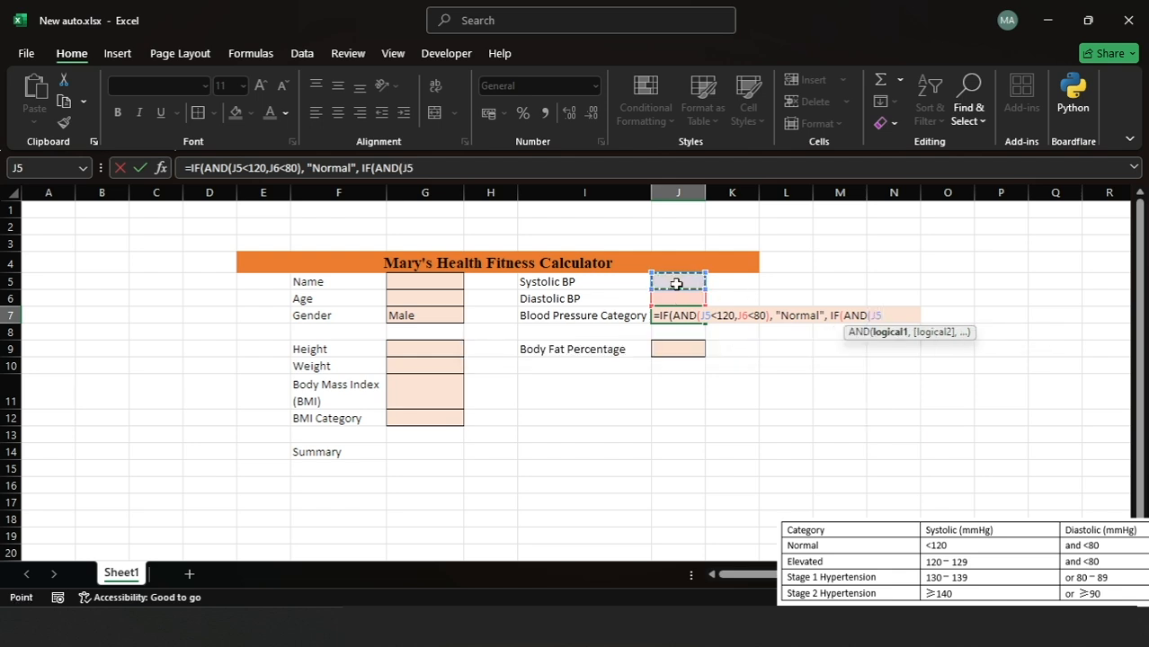
type(">")
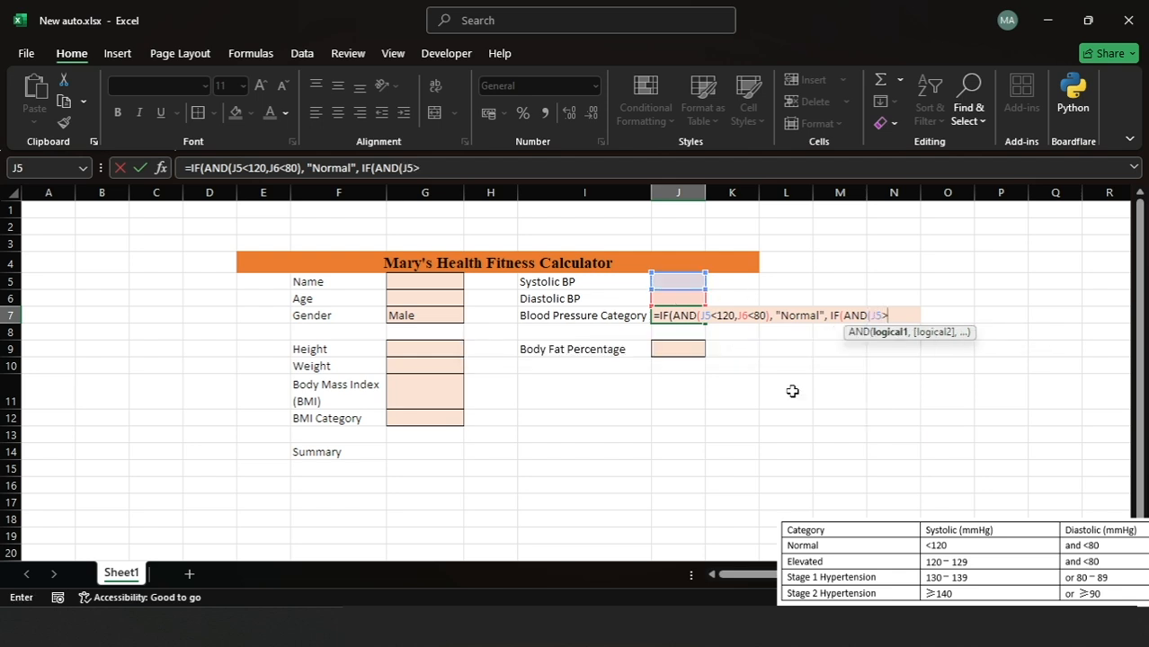
type("120,")
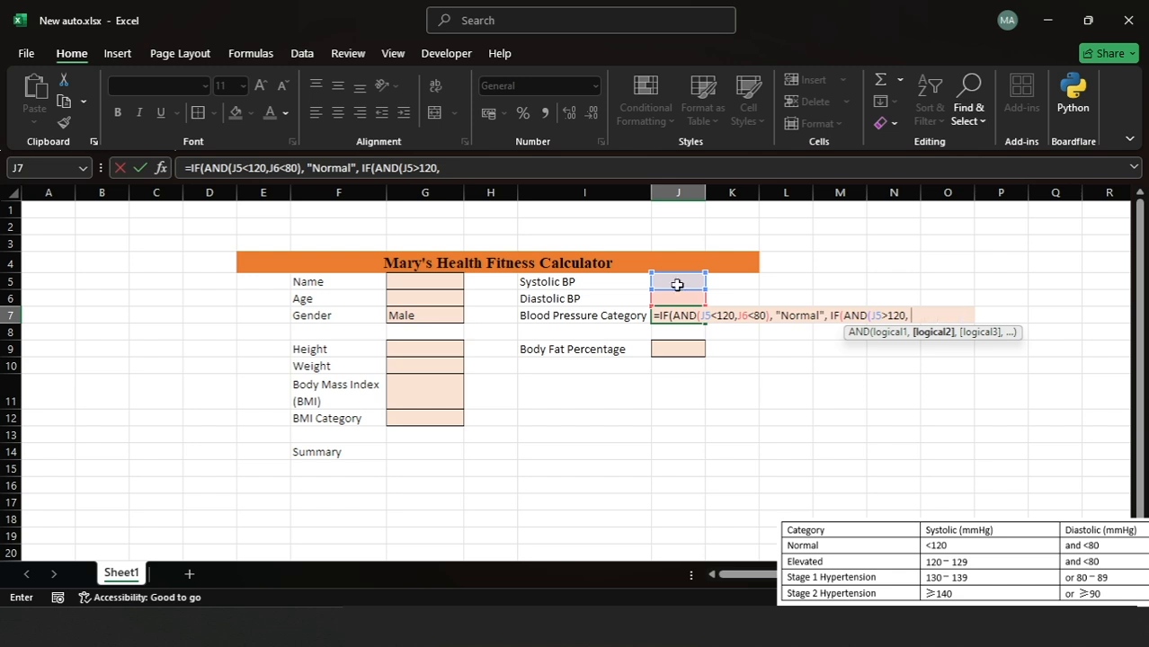
left_click(677, 284)
type("<129,")
left_click(679, 298)
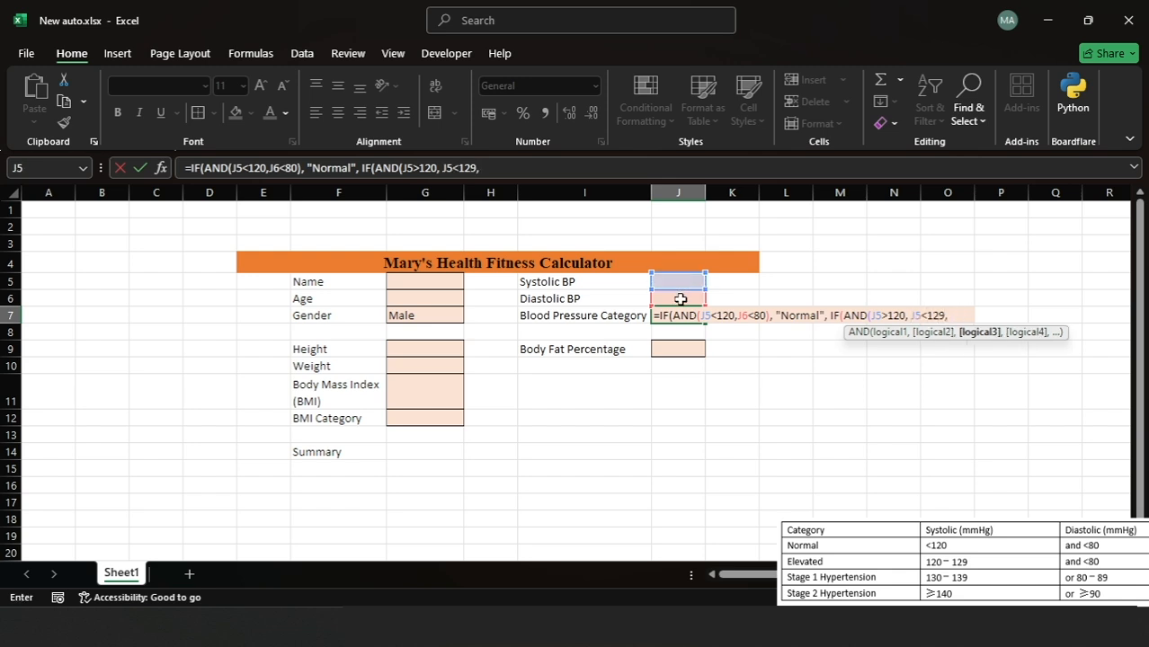
type("<80")
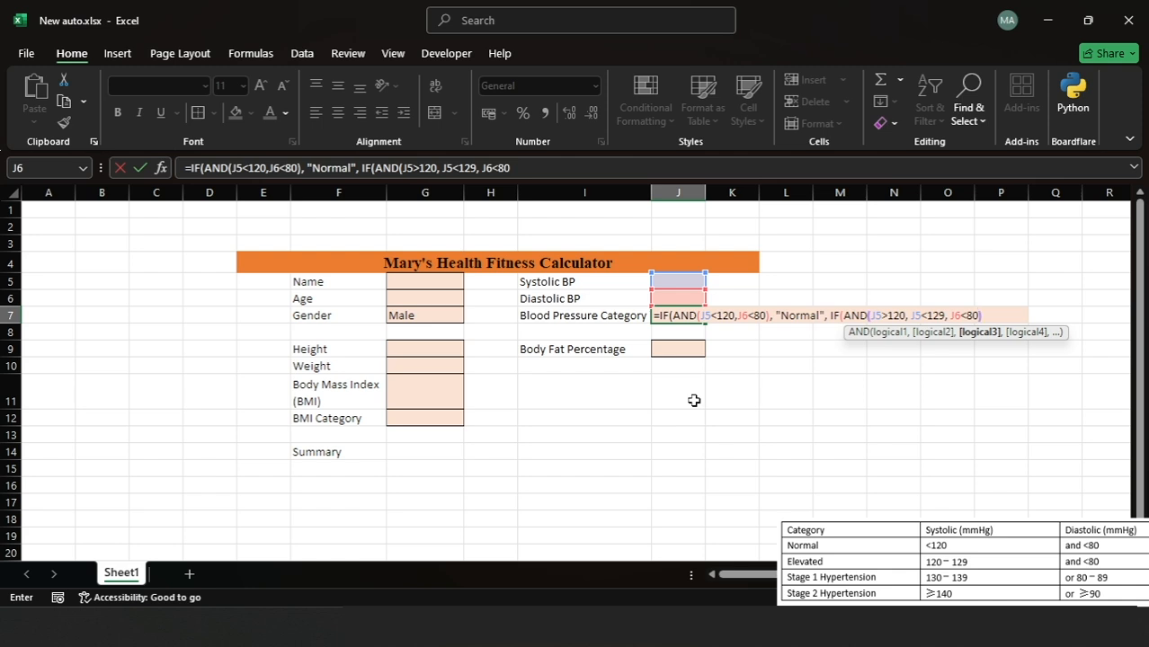
type("), \"")
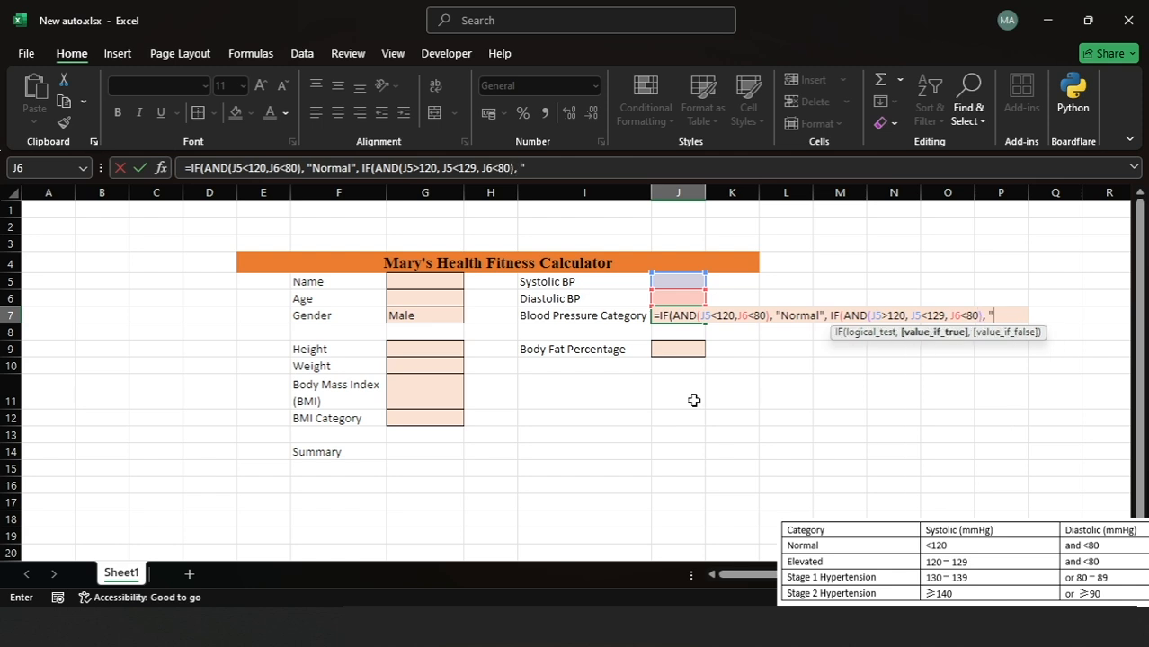
type("Elevated\", ")
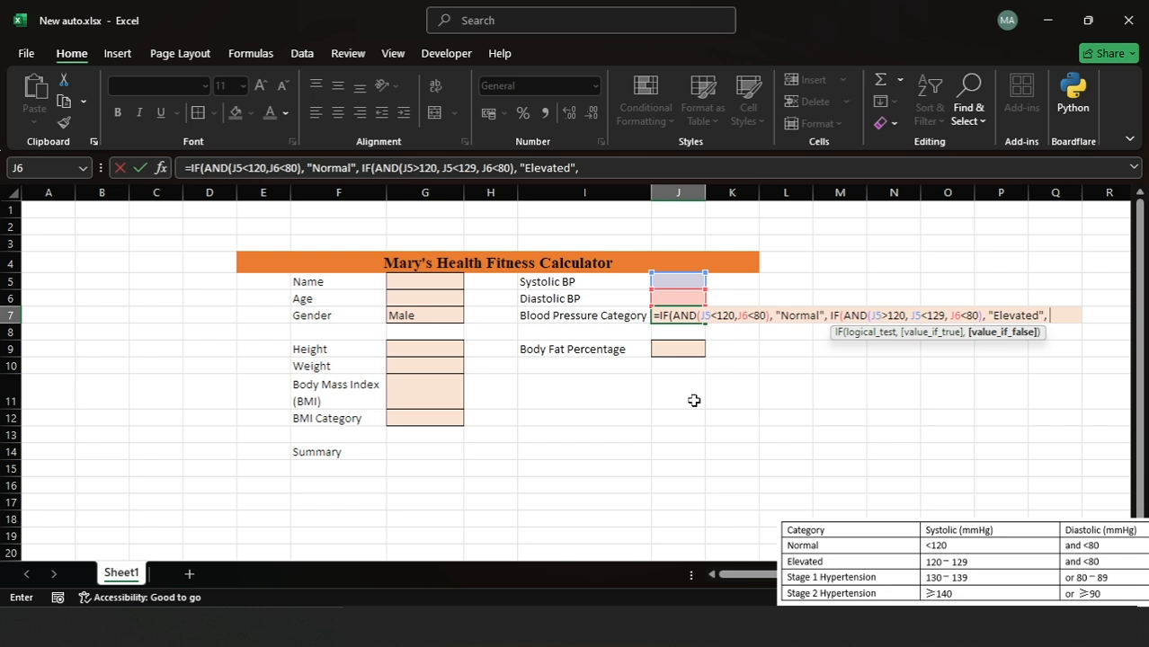
Expand the formula bar and add a nested case to J7: IF(AND(J5>130, J5<139, OR(J6>80, J6<89)), "Stage 1 Hypertension".
type("IF(AND(")
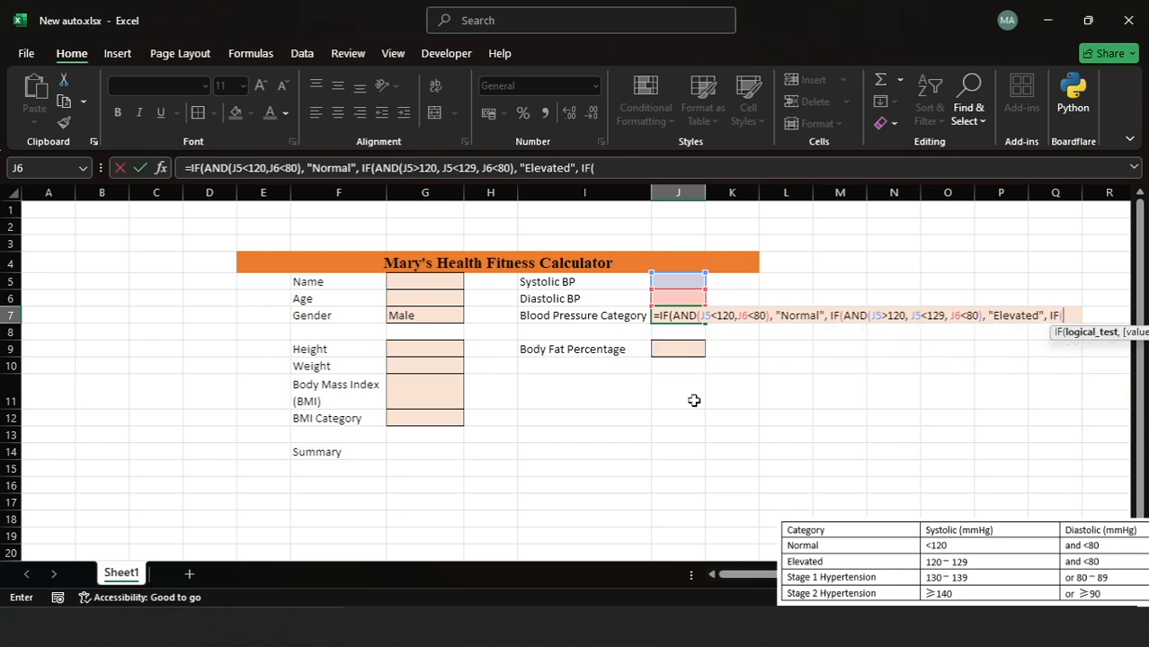
key("ctrl+shift+u")
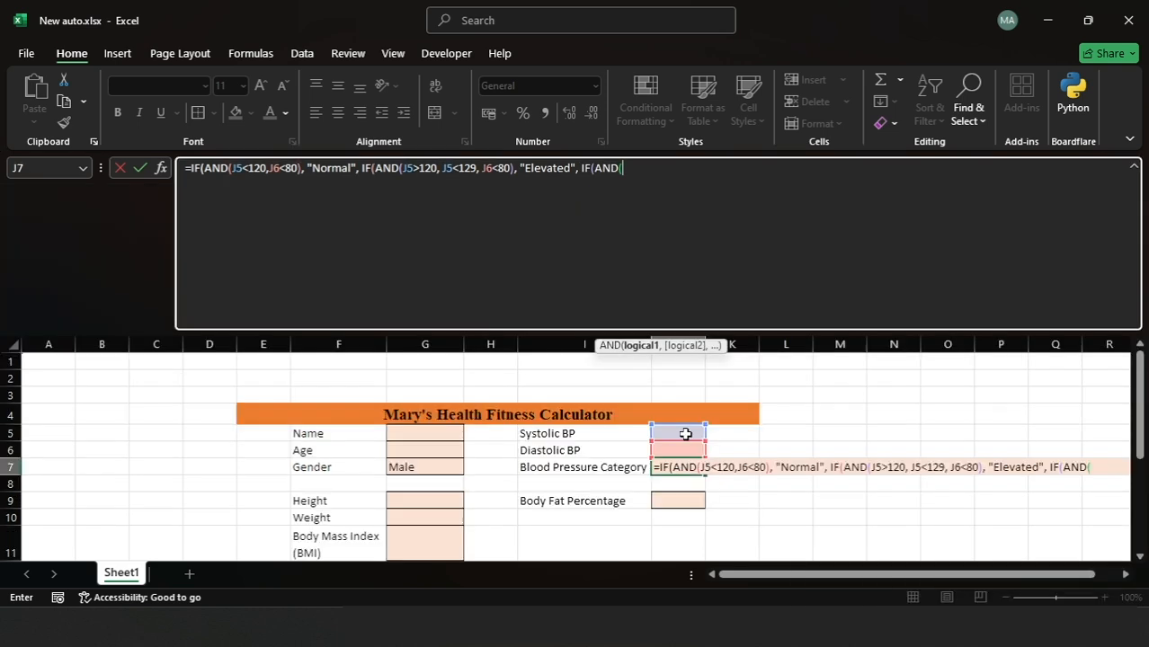
left_click(685, 434)
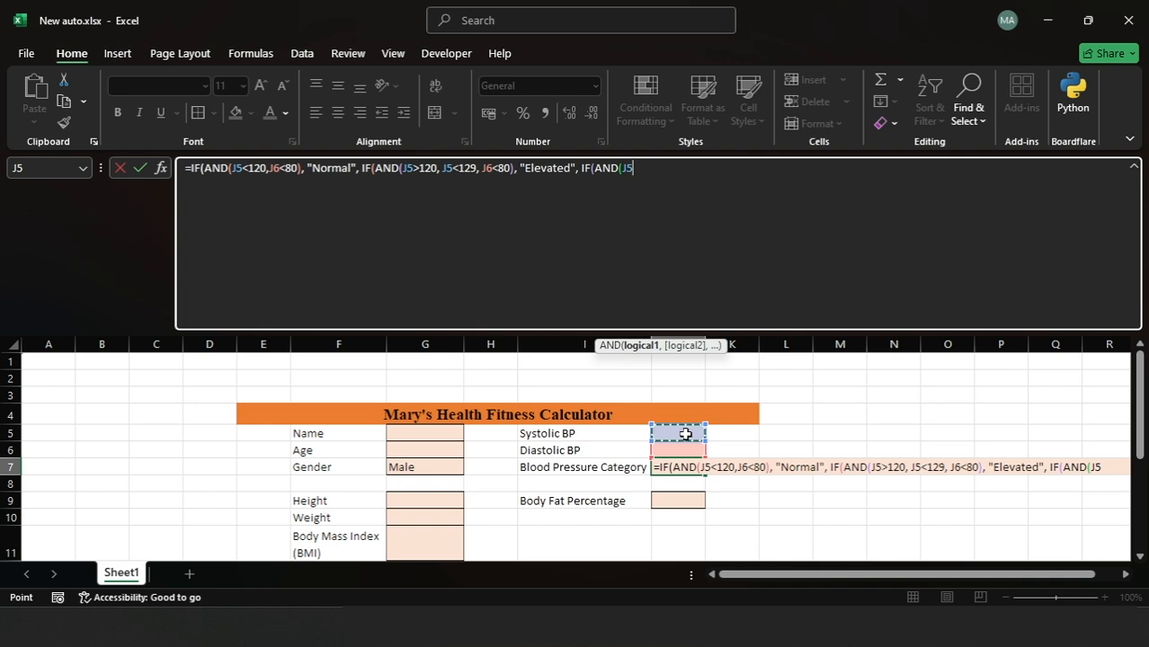
type(">130")
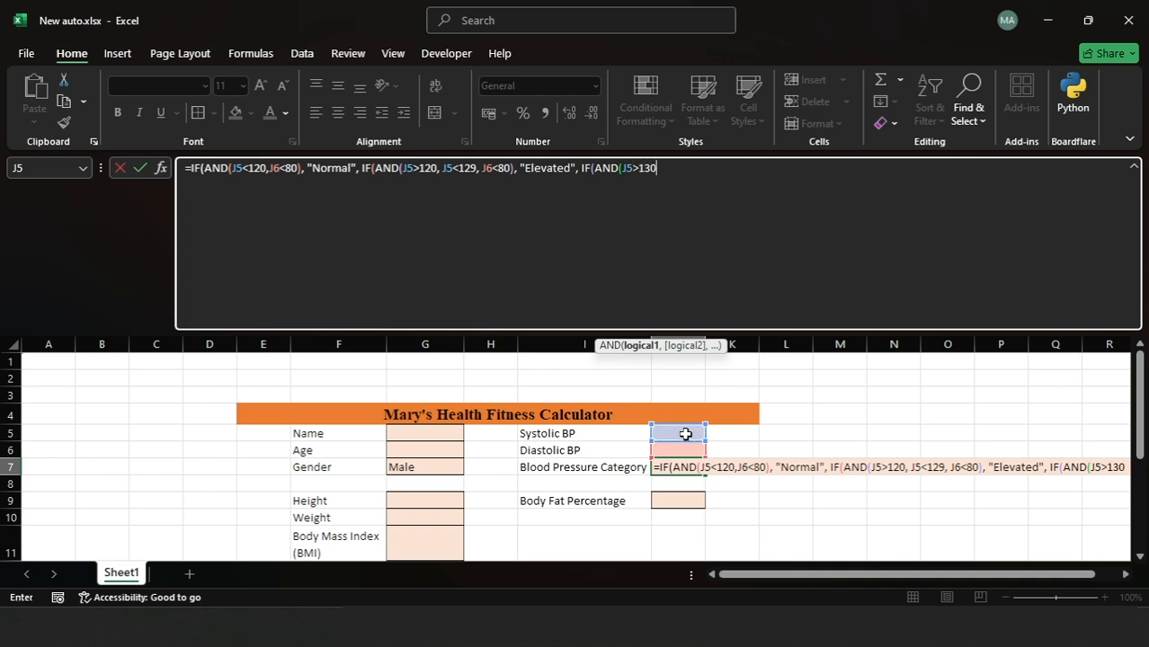
type(",")
left_click(685, 434)
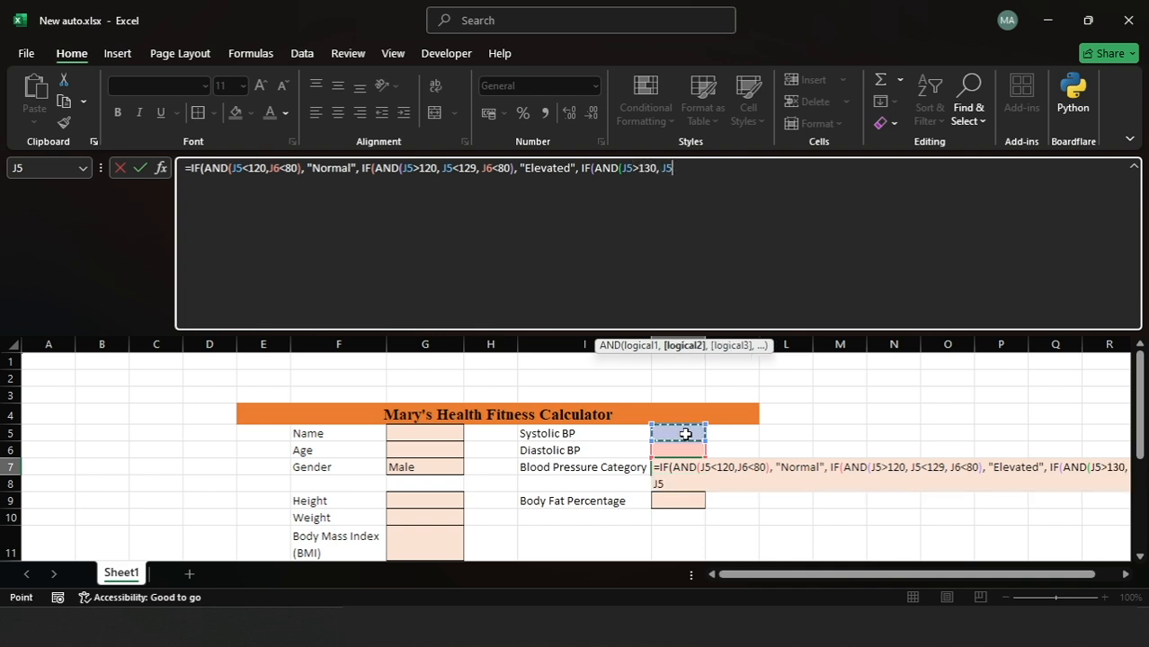
type("<139,")
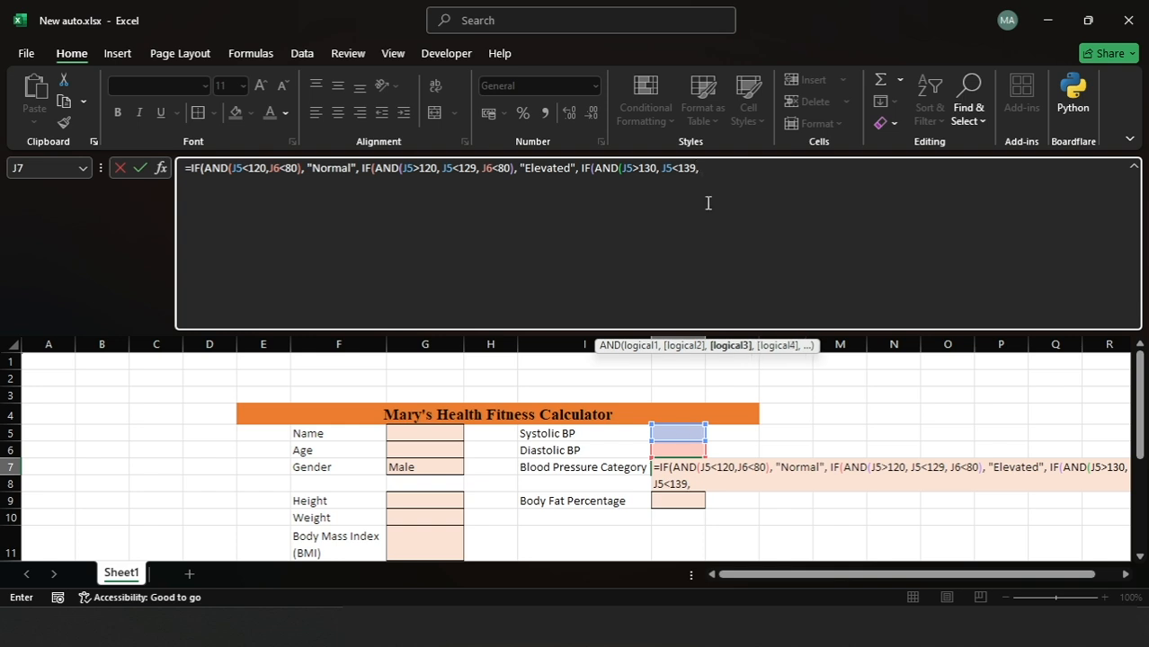
type(" OR")
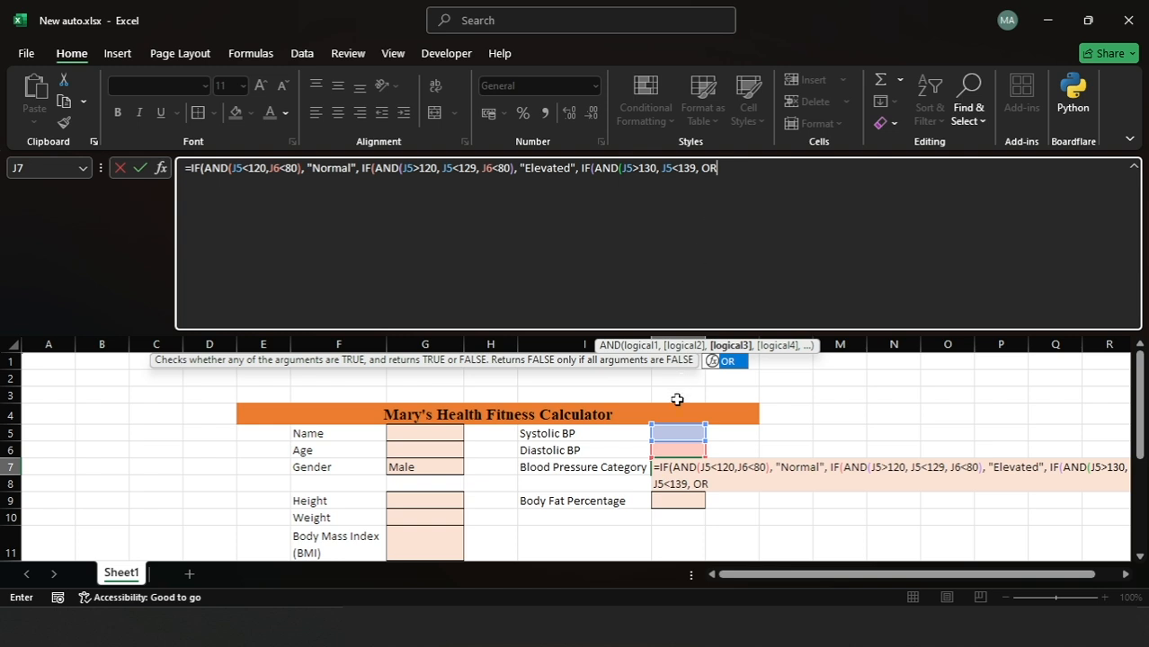
type("(")
left_click(679, 447)
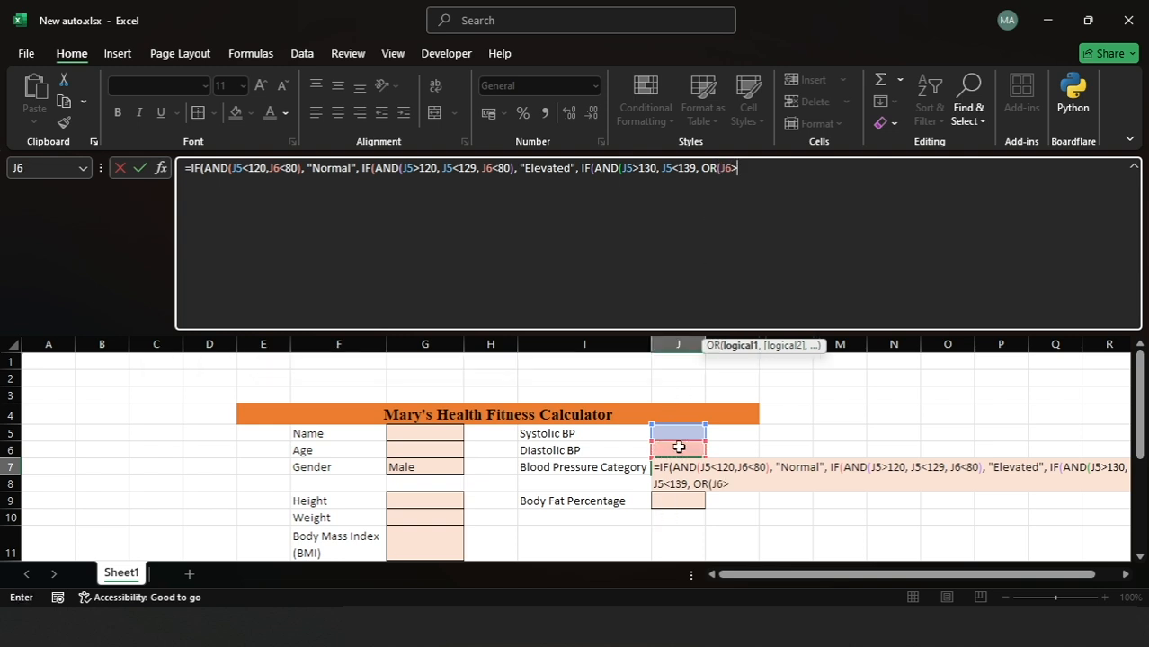
type(">80,")
left_click(679, 447)
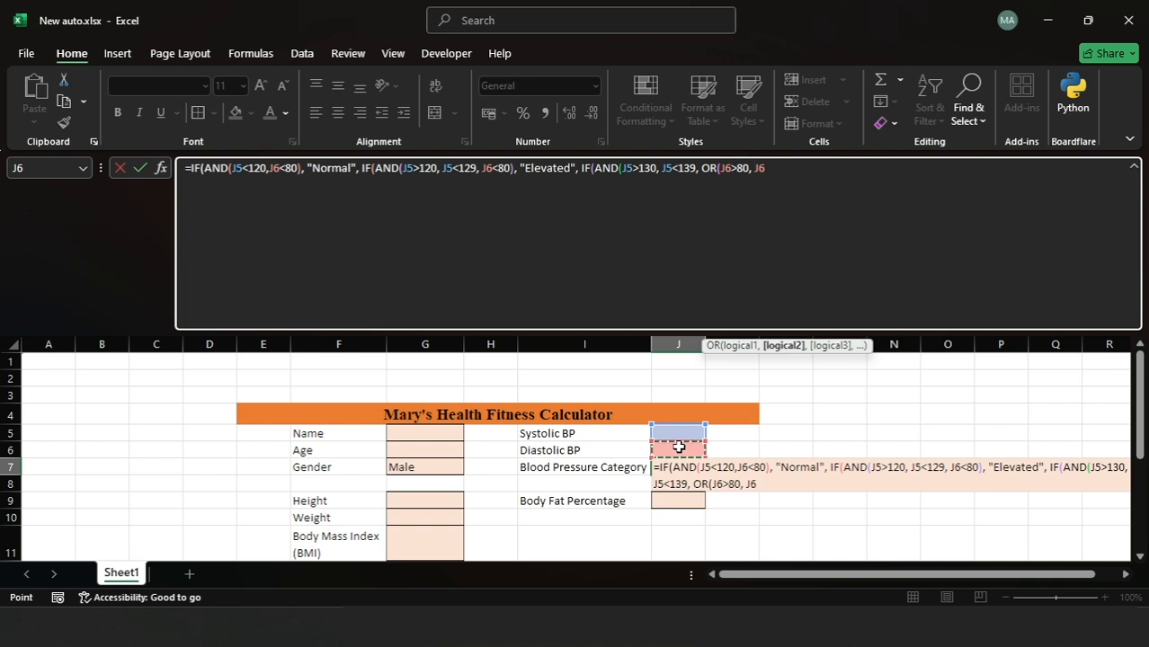
type("<89)")
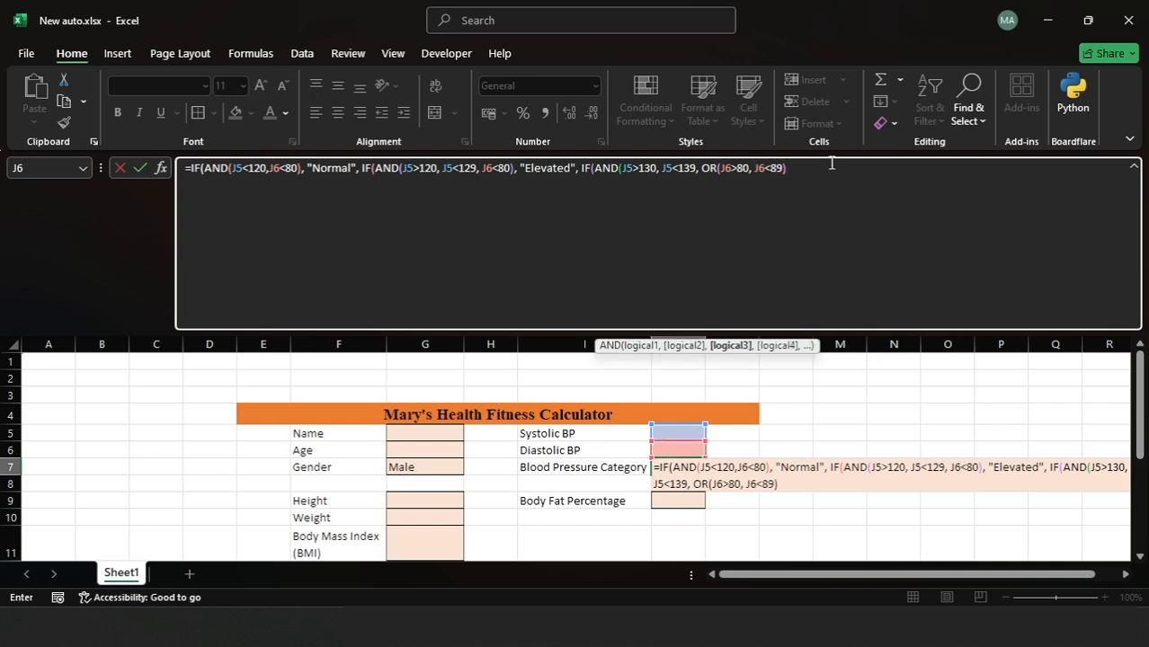
type("), \"Stage 1 Hypertension\"")
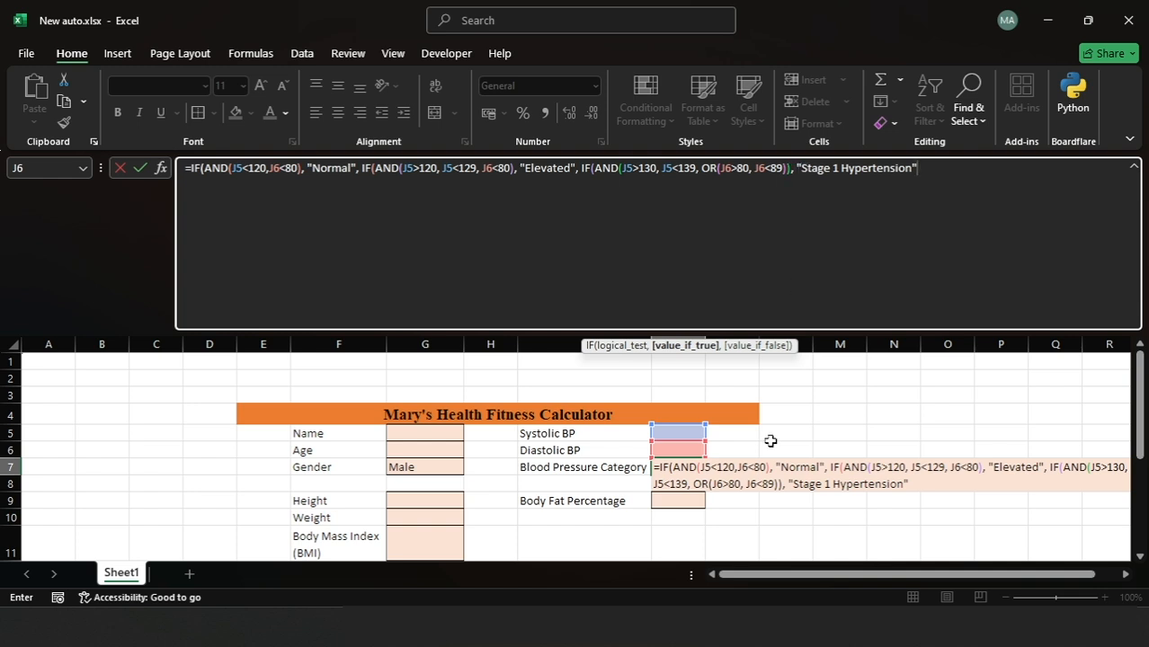
Extend the J7 formula with a nested stage 2 case: IF(OR(J5>140, J6>90), "Stage 2 Hypertension",.
type(",IF(")
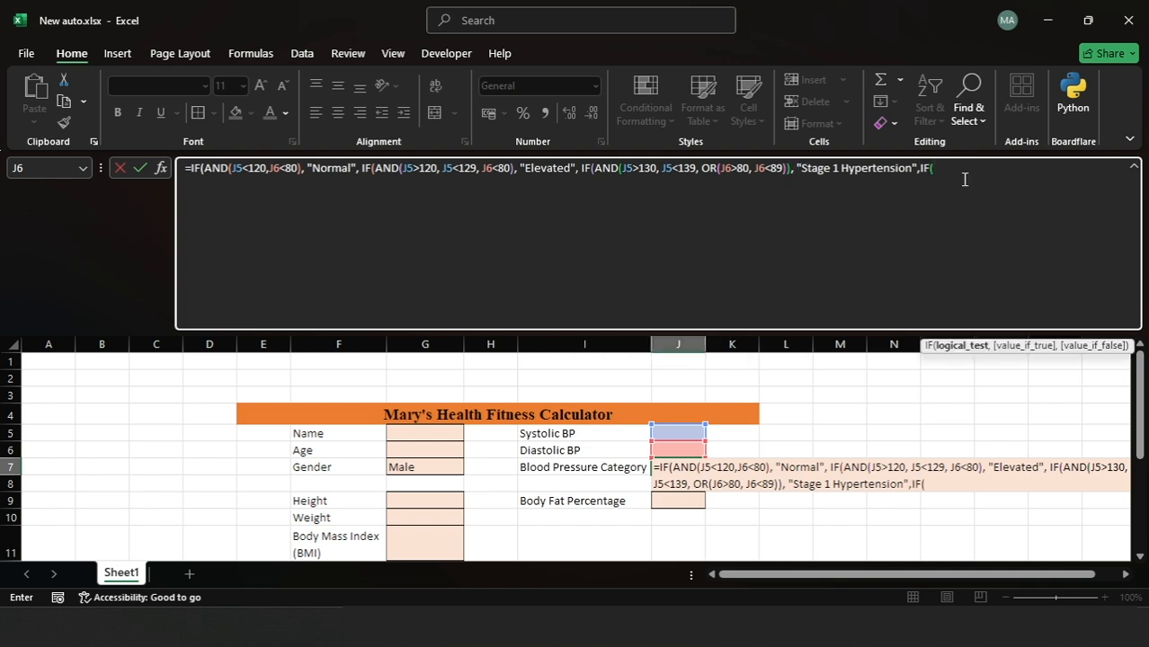
type("OR(")
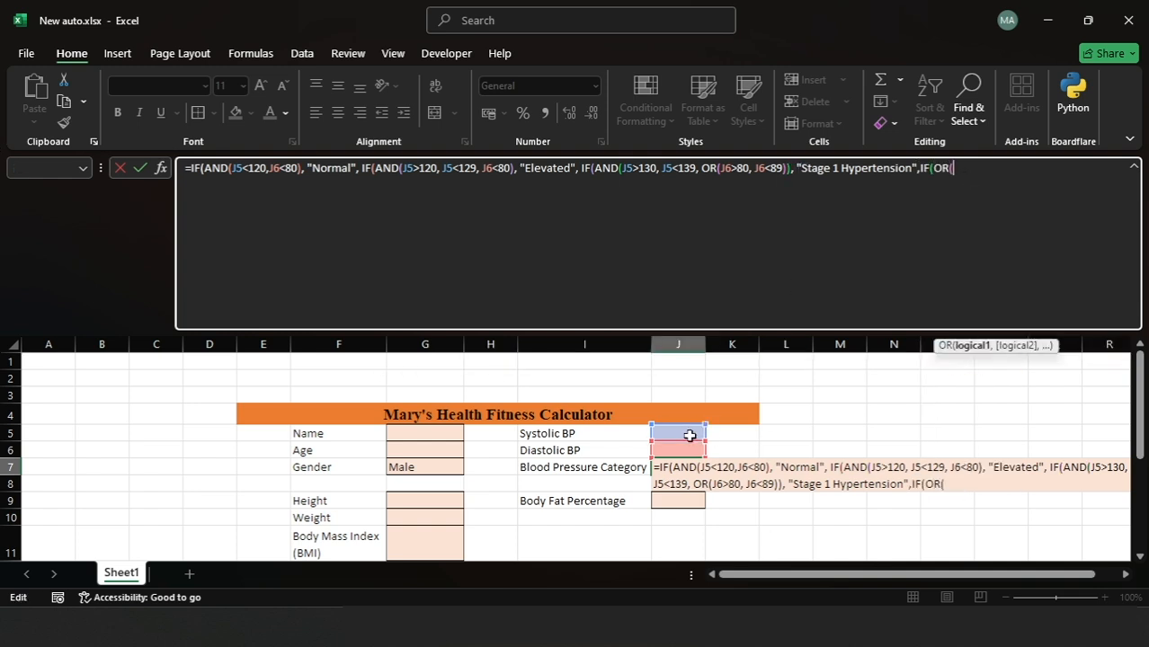
left_click(687, 433)
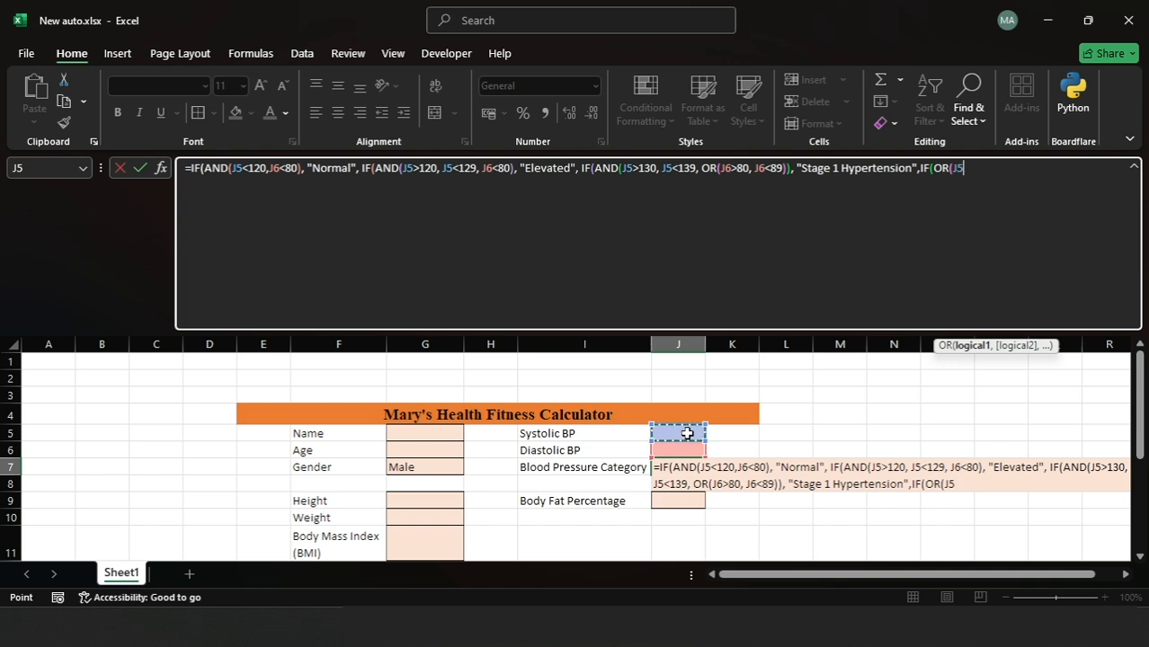
type(">140,")
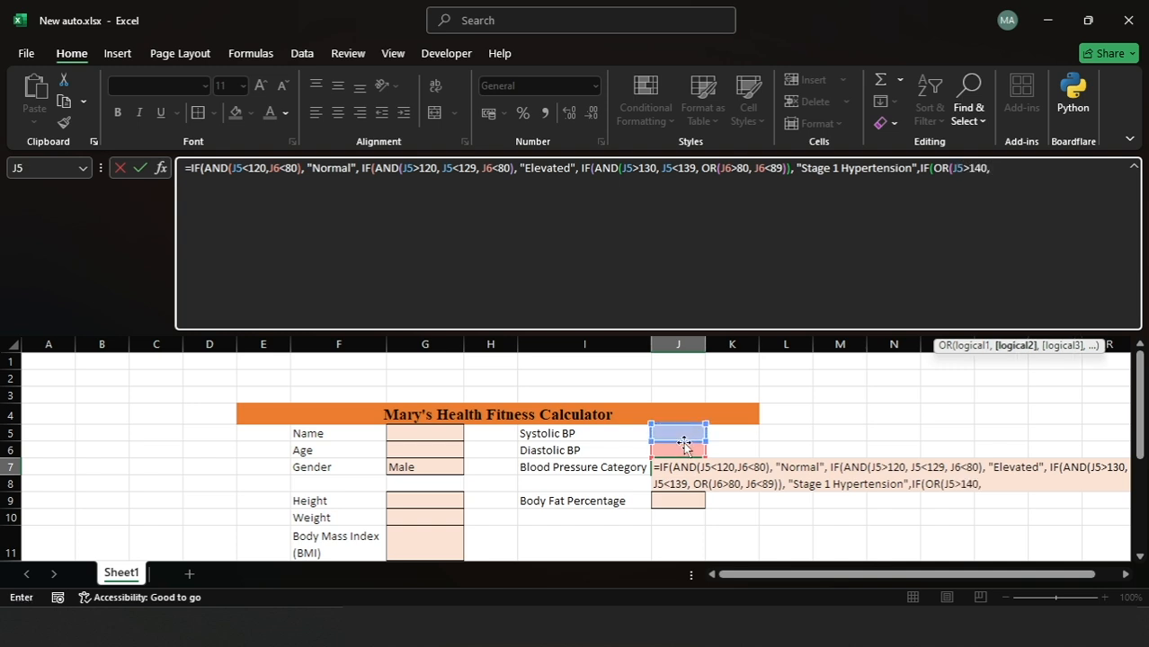
left_click(684, 447)
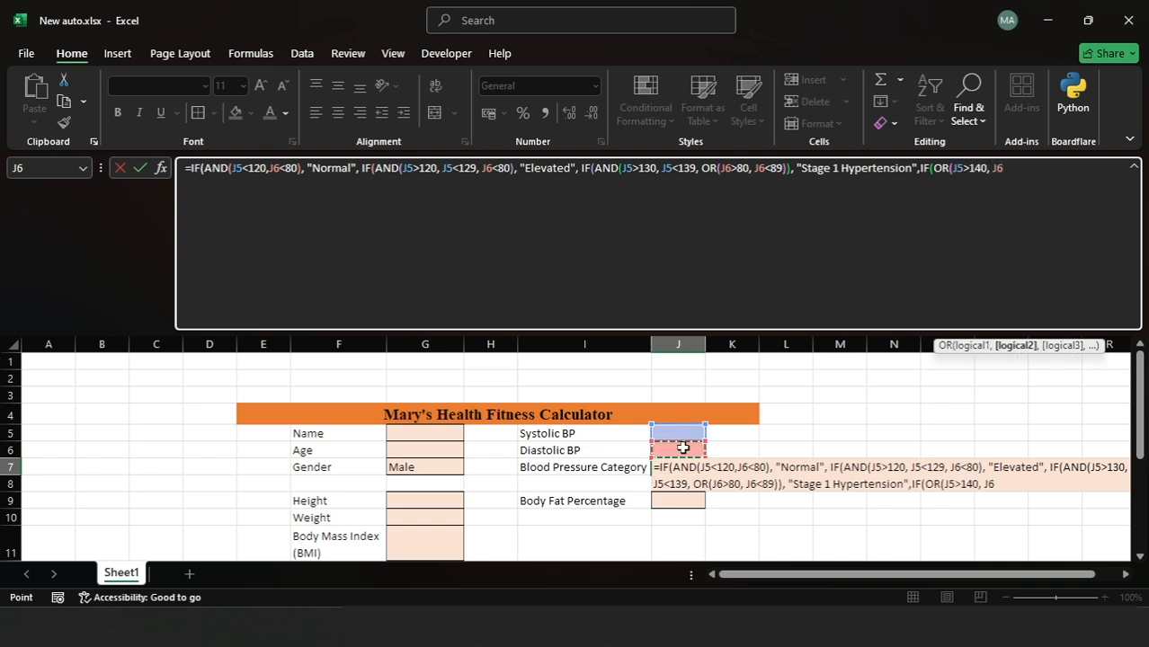
type(">90), ")
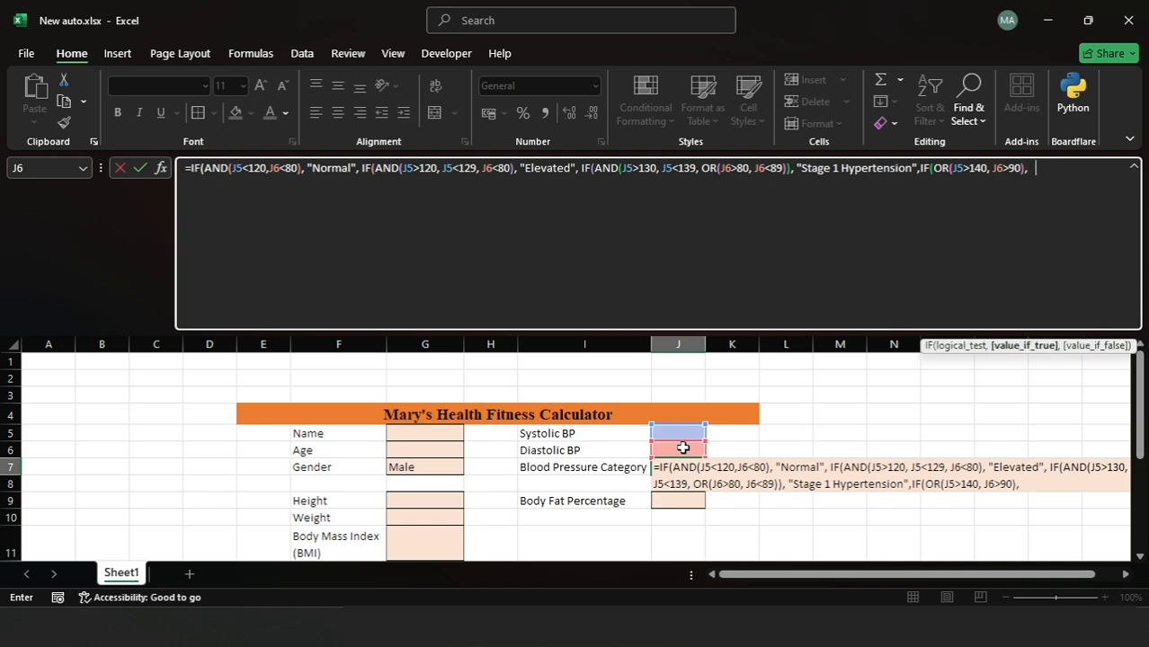
type("\"Stage 2 Hypertension\",")
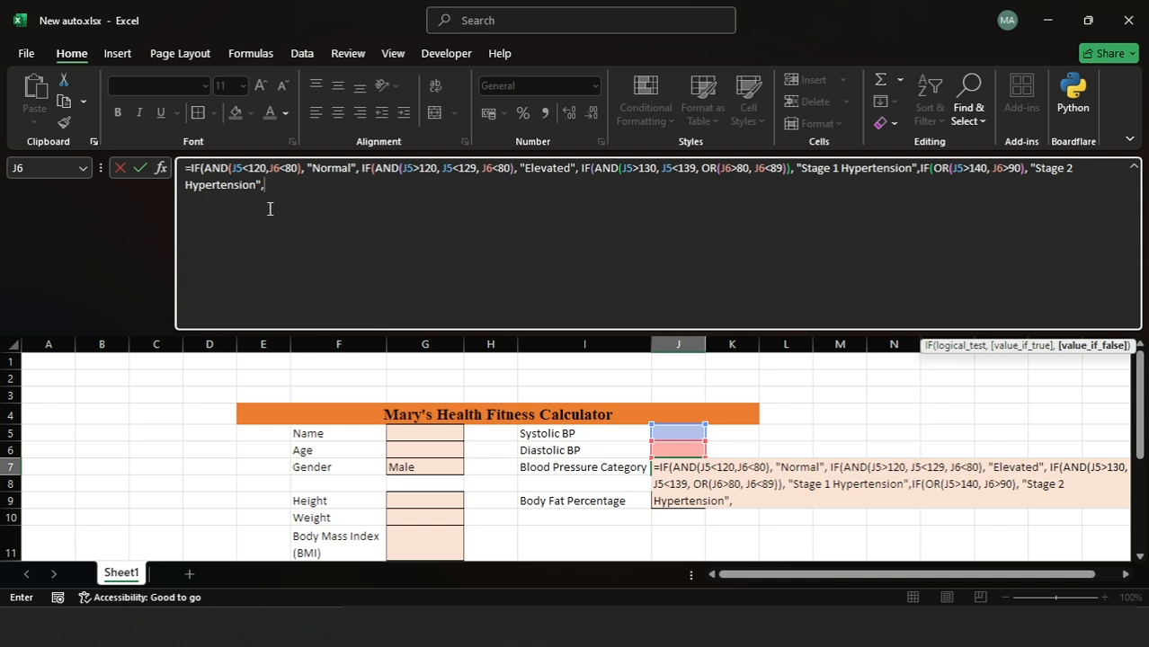
Finish the J7 formula with the fallback text "Check Readings", close all four IFs and commit it.
type("\"Check Read")
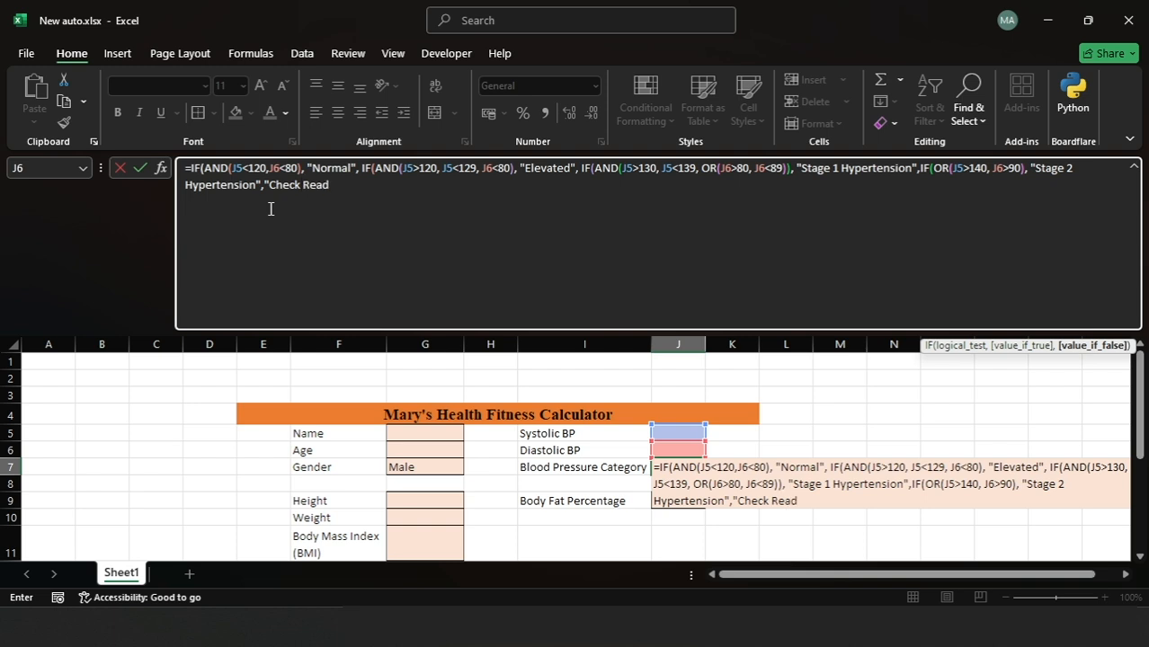
type("ings\"))))")
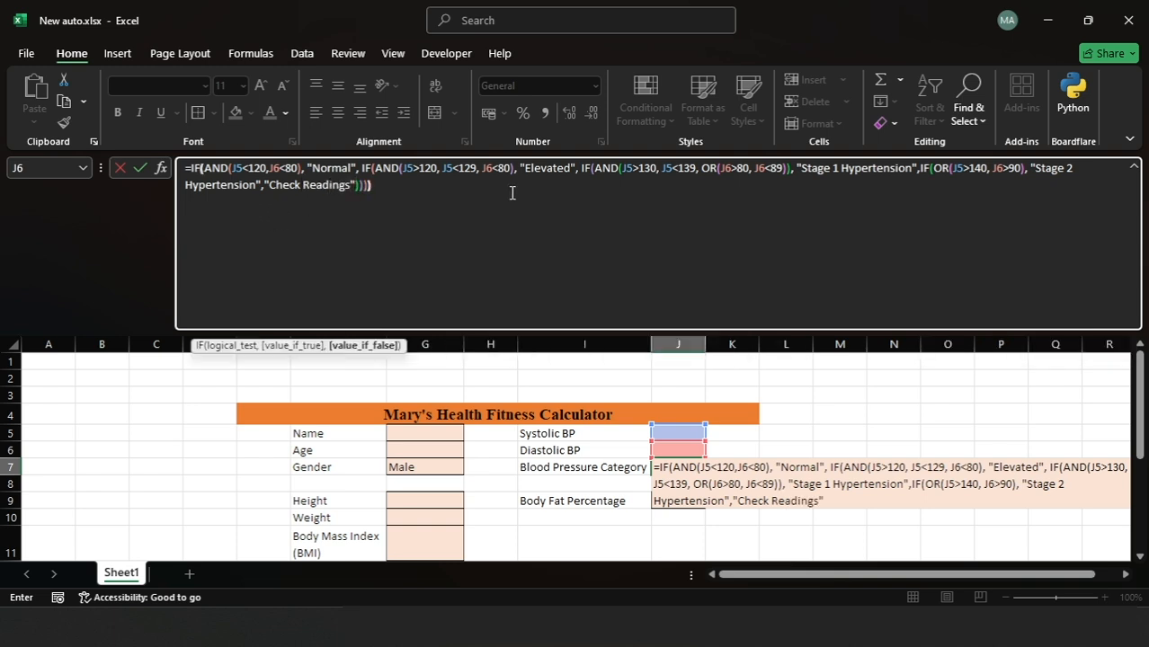
key("Return")
Wrap the J7 formula in an outer IF(J5="","", ...) so it returns blank when Systolic BP is empty.
left_click(676, 468)
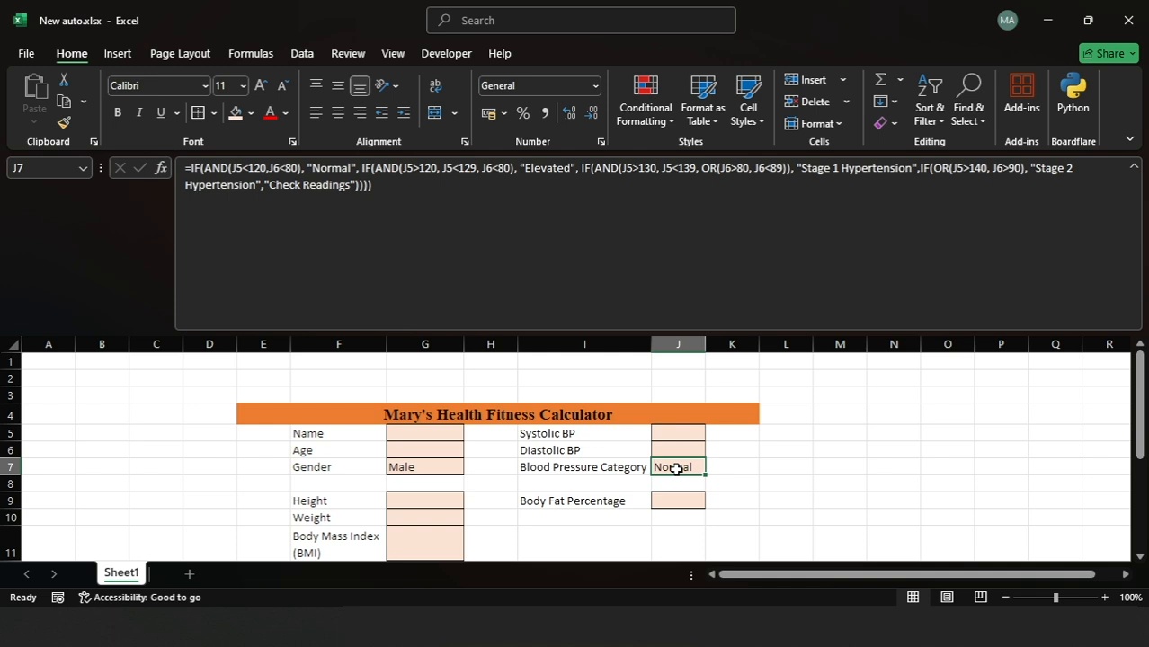
left_click(191, 168)
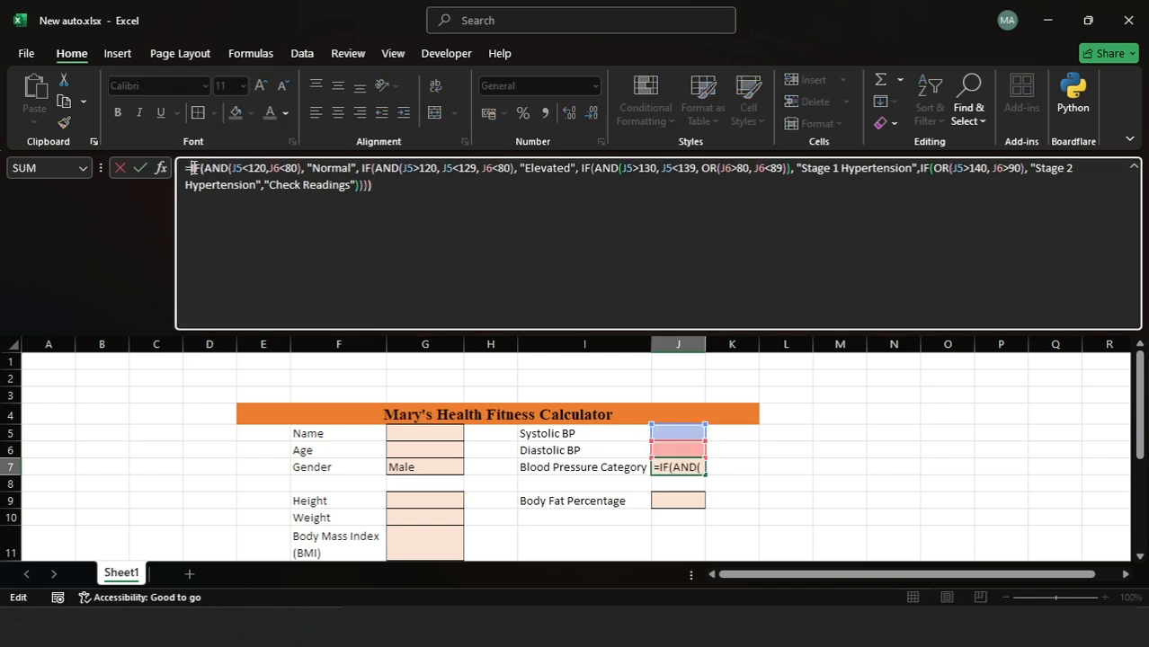
type("IF(")
scroll(688, 377, "down", 1)
left_click(689, 378)
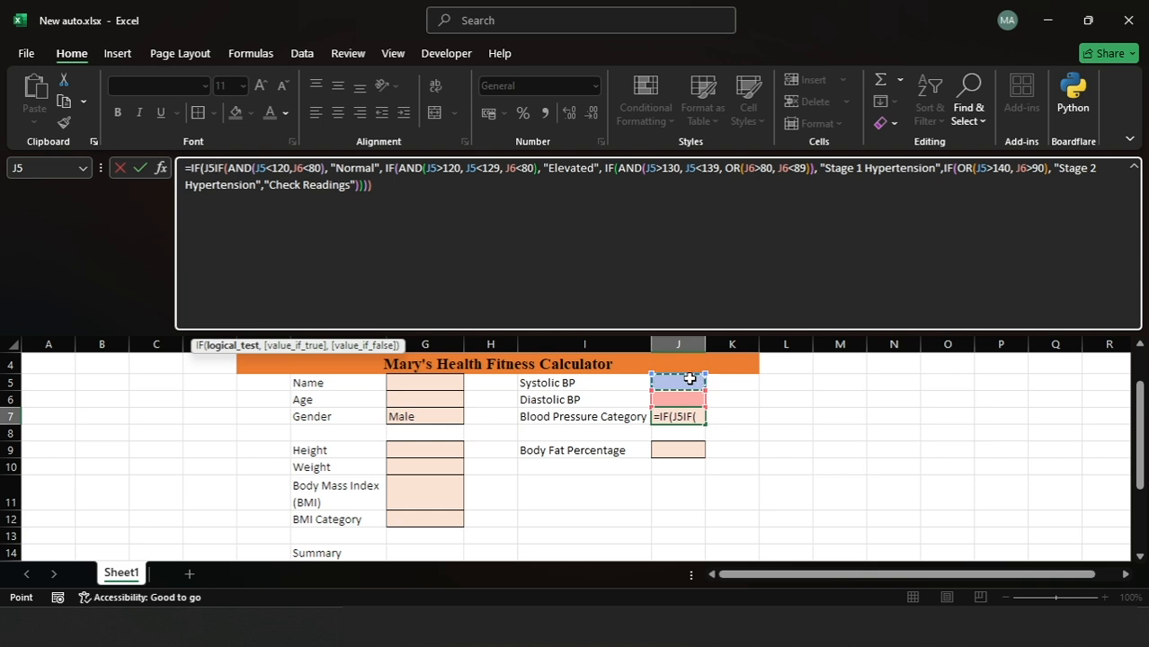
type("=\"\"")
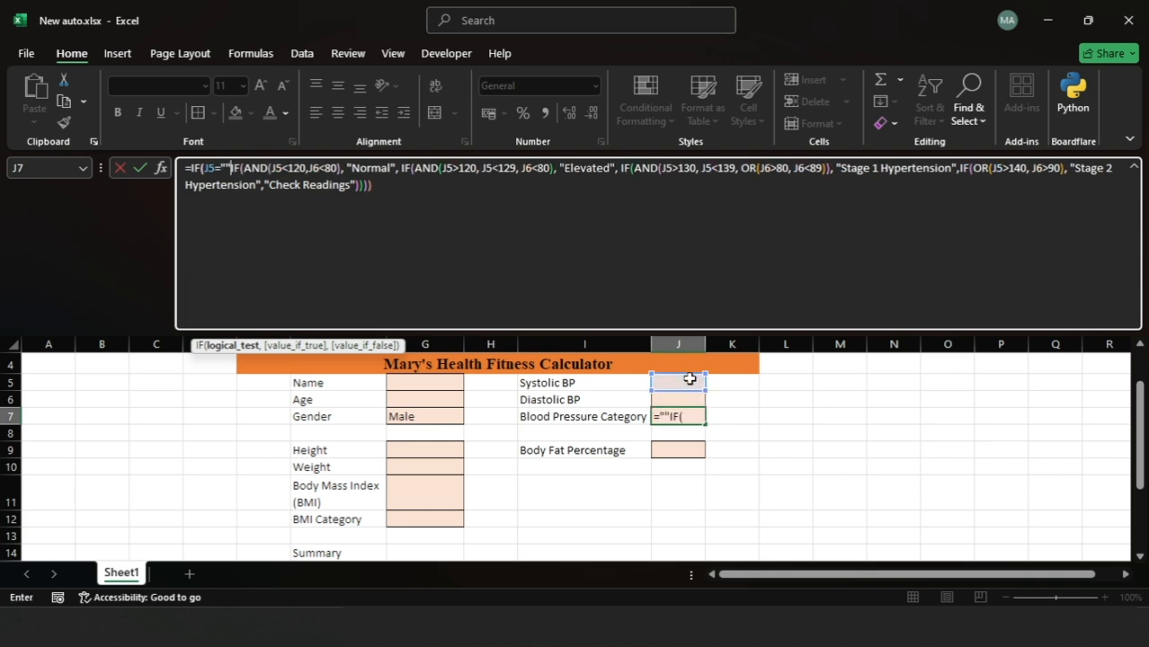
type(",\"\"")
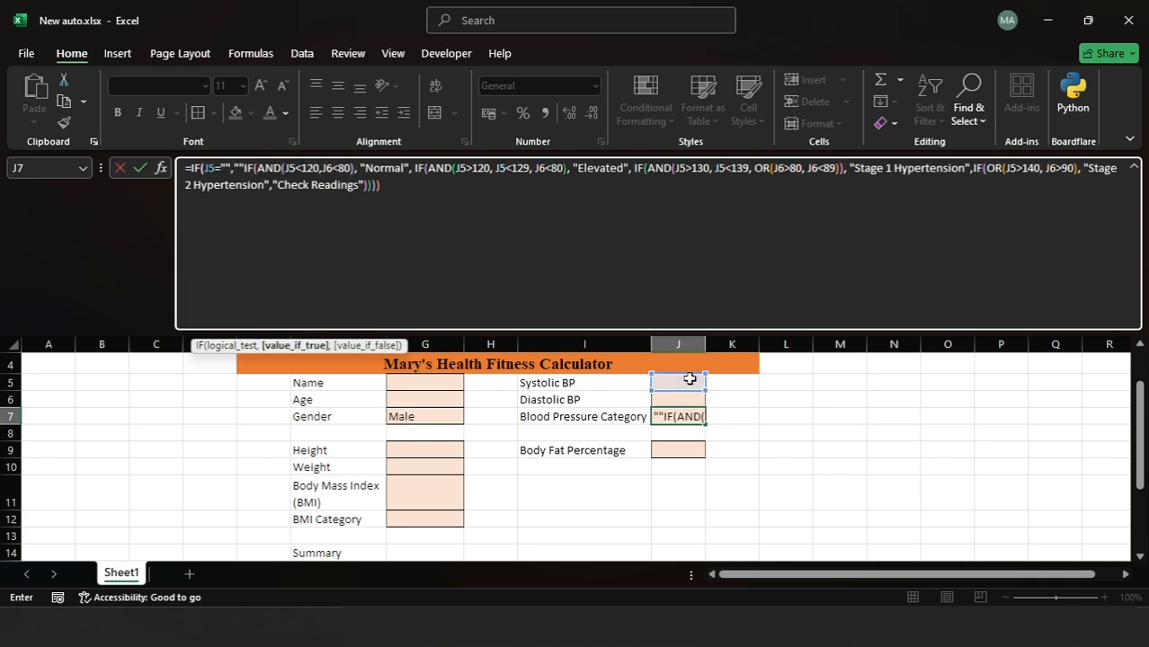
type(",")
left_click(421, 186)
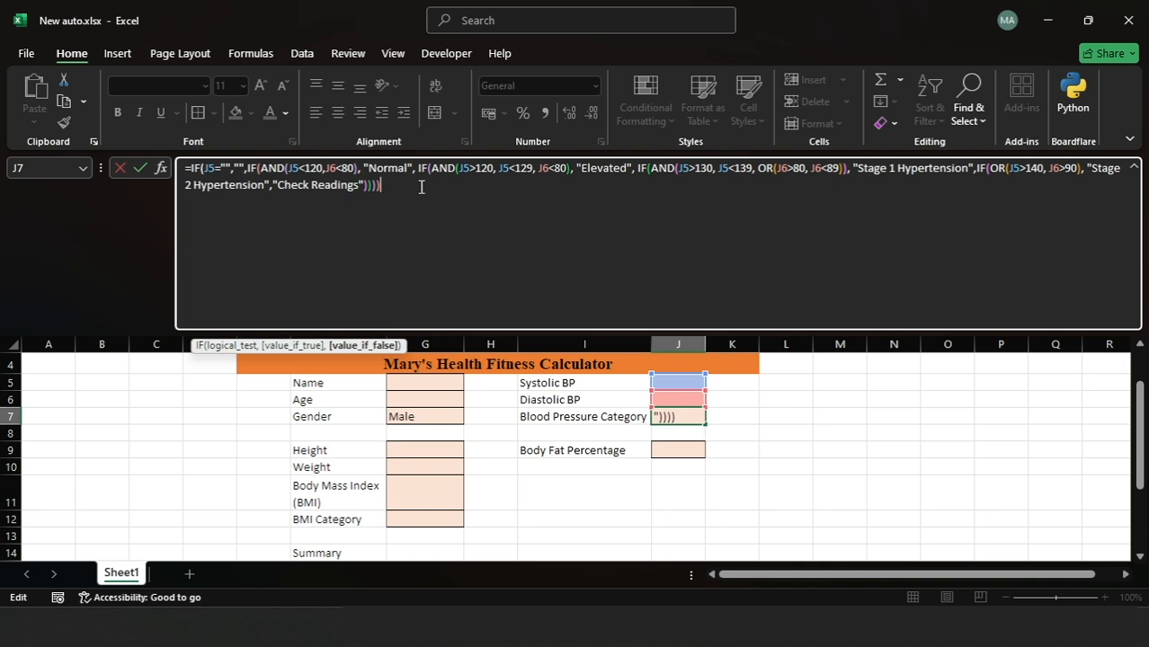
type(")")
key("Return")
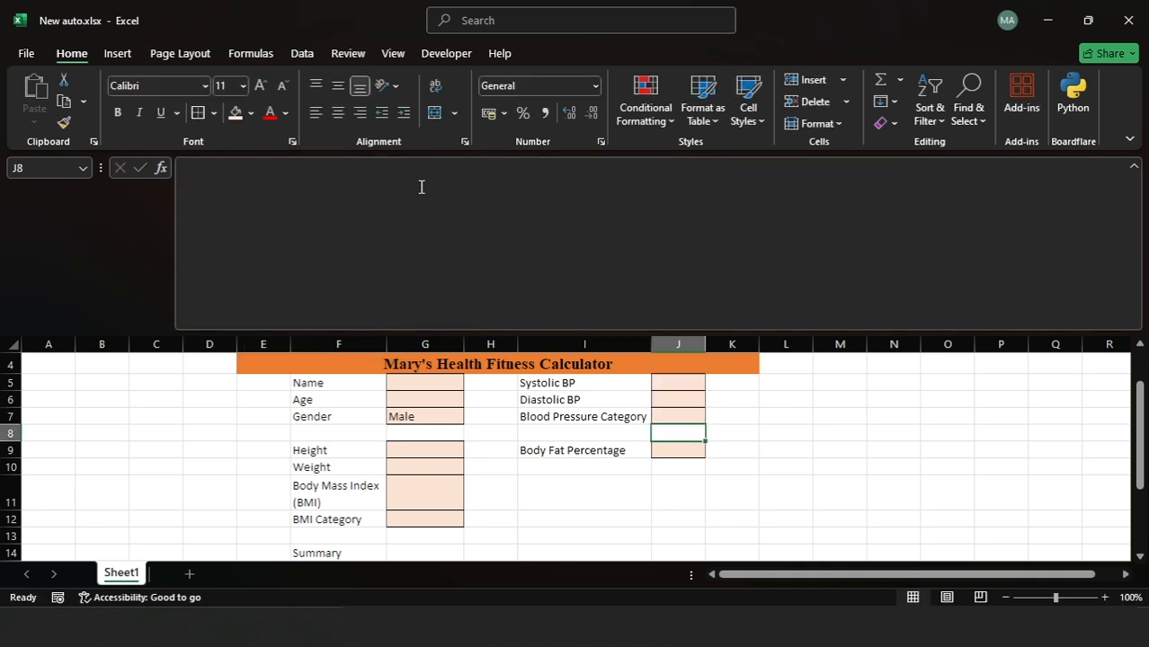
Add a formula-based conditional formatting rule to J7 that fills the cell green when $J$7="Healthy".
left_click(684, 419)
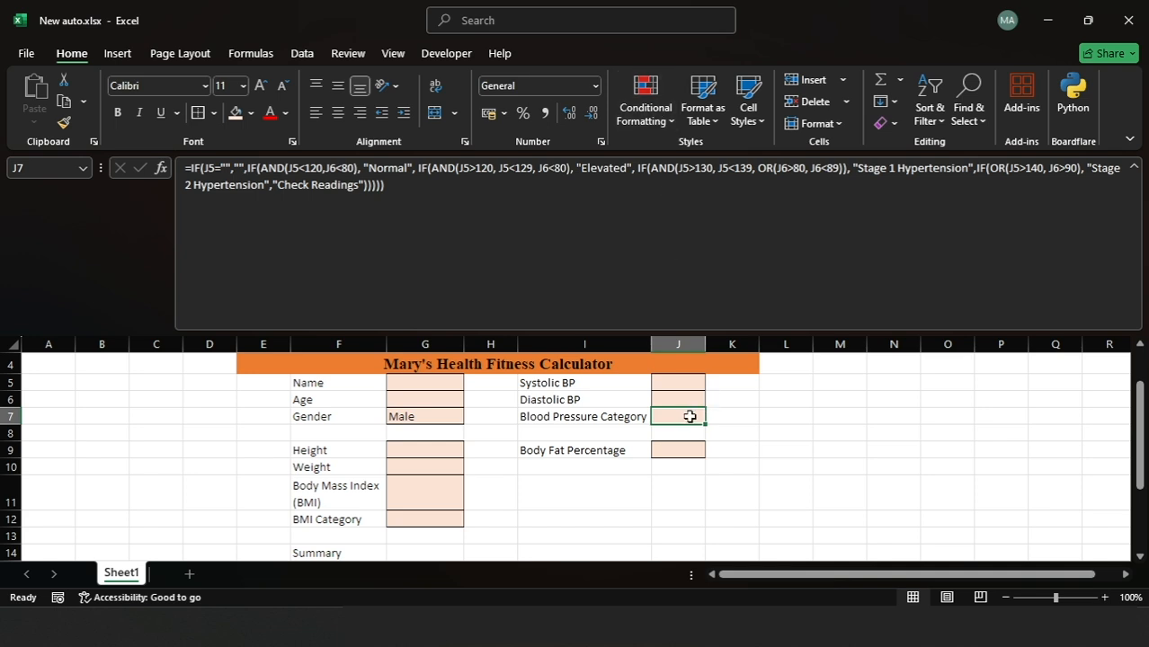
left_click(646, 117)
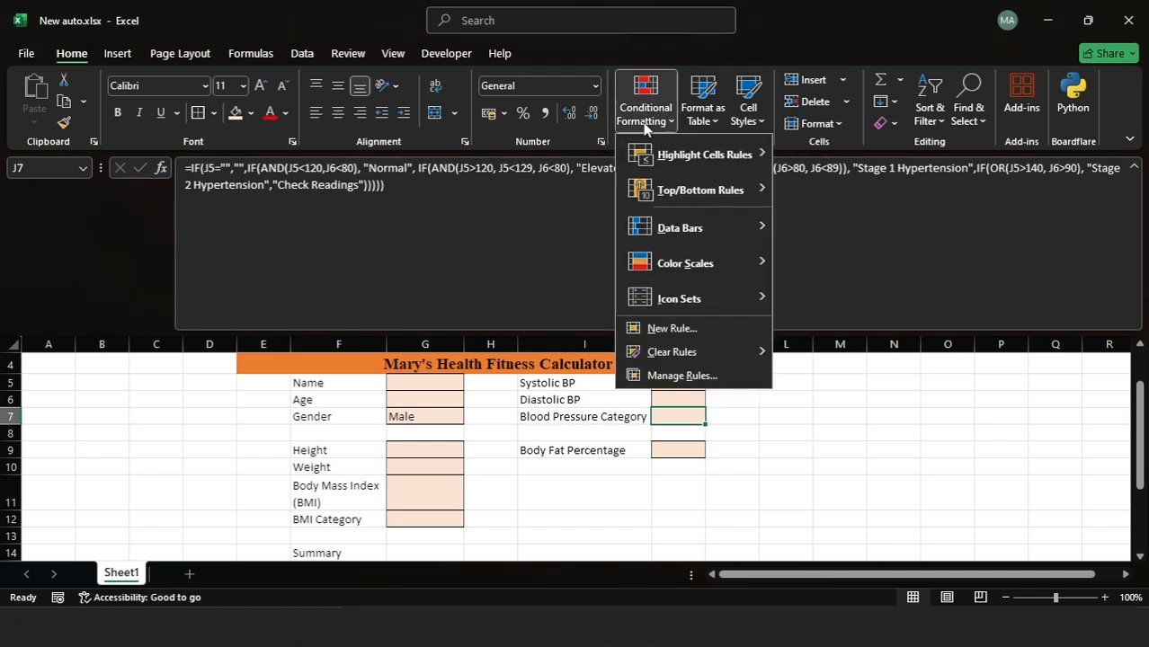
left_click(710, 329)
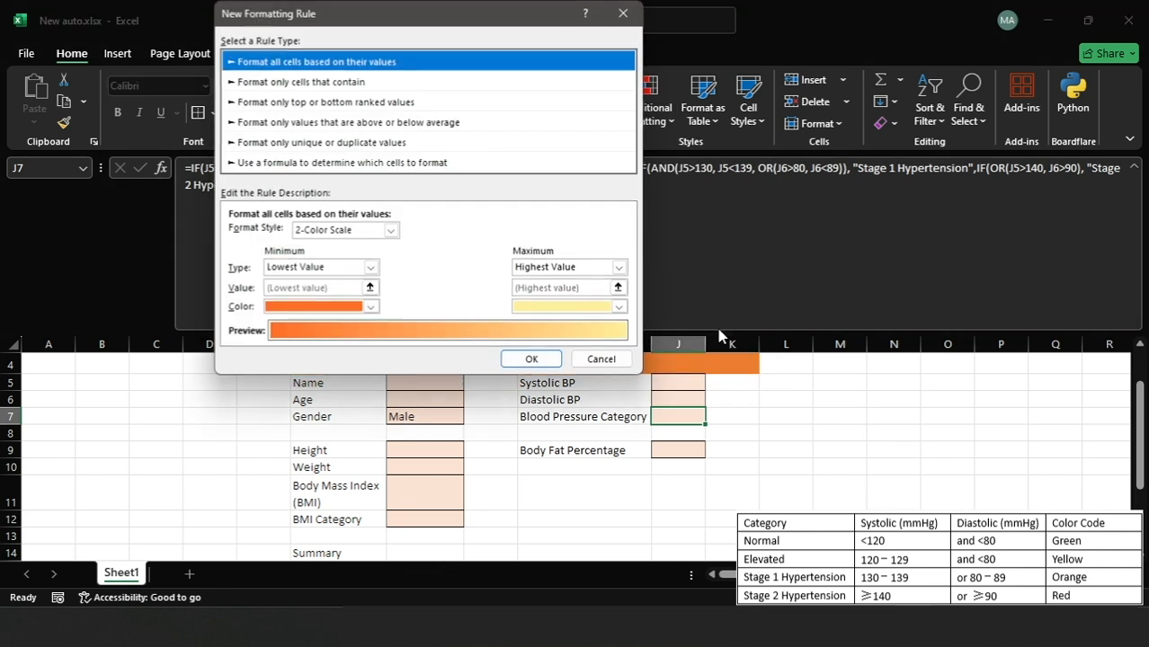
left_click(377, 167)
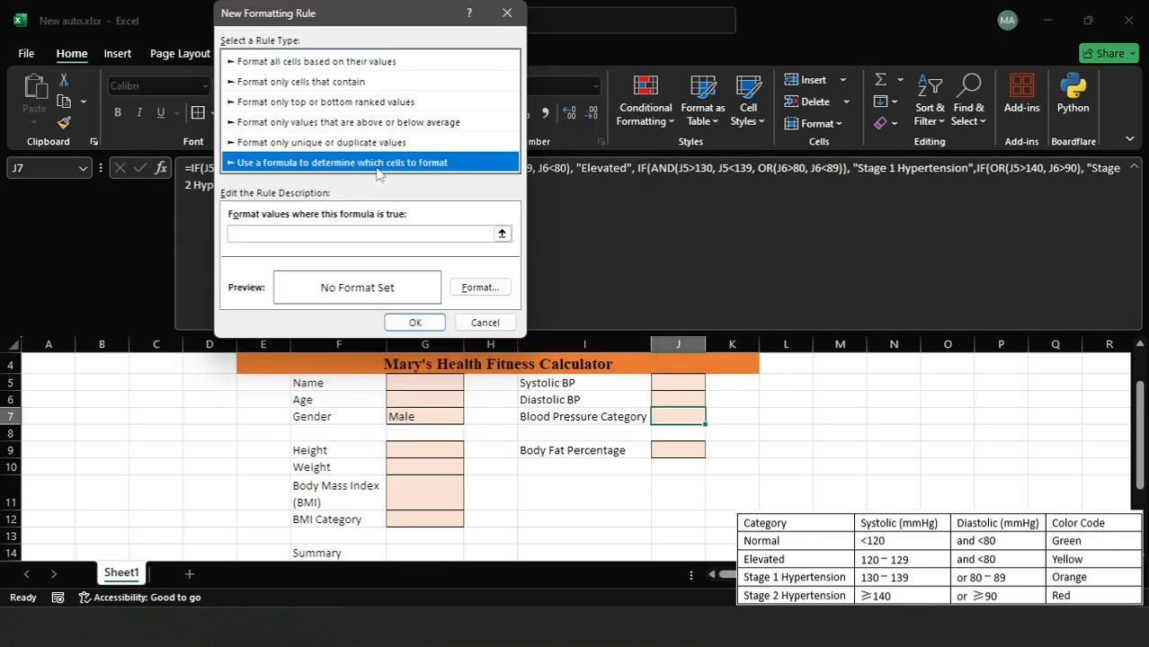
left_click(377, 232)
type("=")
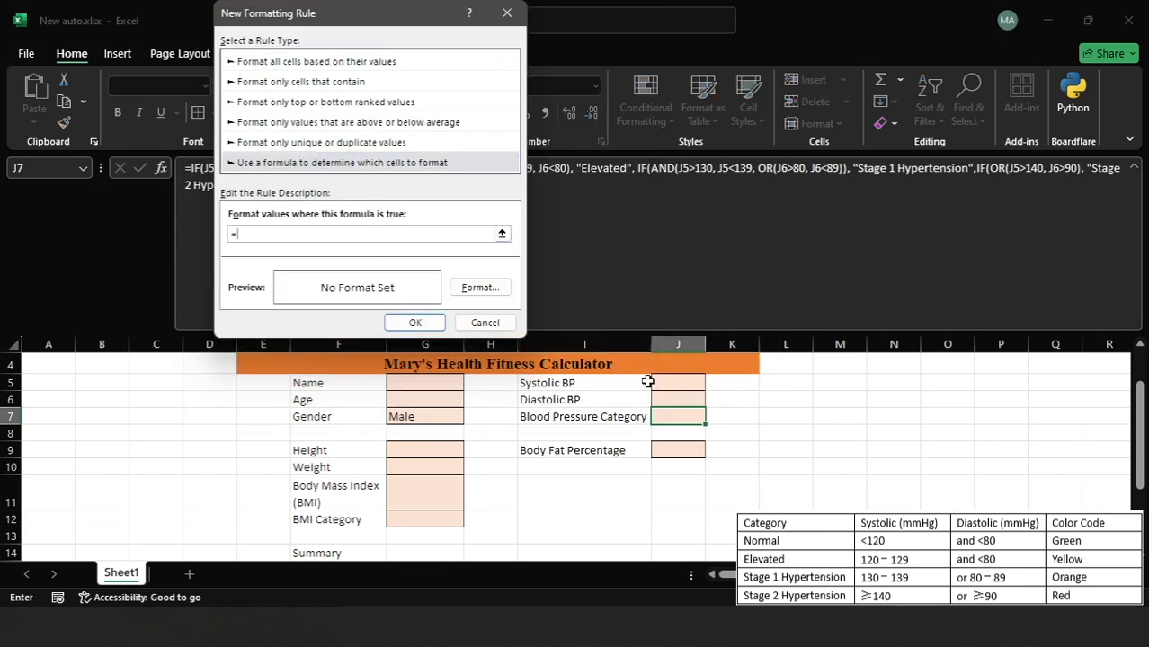
left_click(678, 422)
type("=\"Healthy")
left_click(484, 290)
left_click(306, 206)
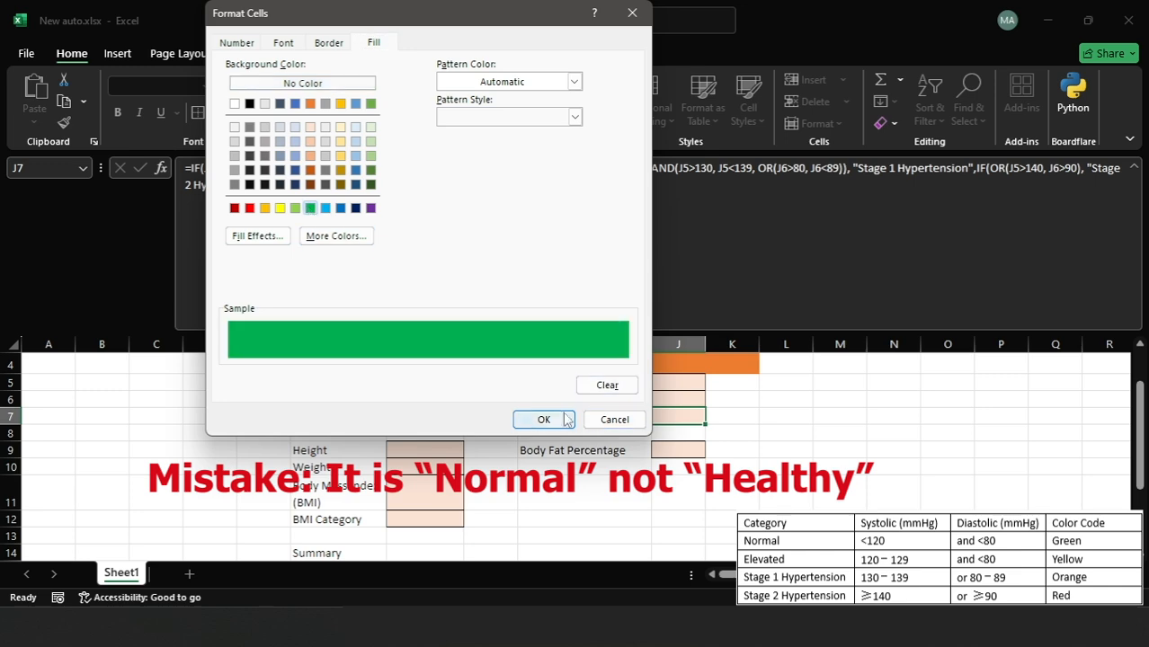
left_click(536, 416)
left_click(415, 322)
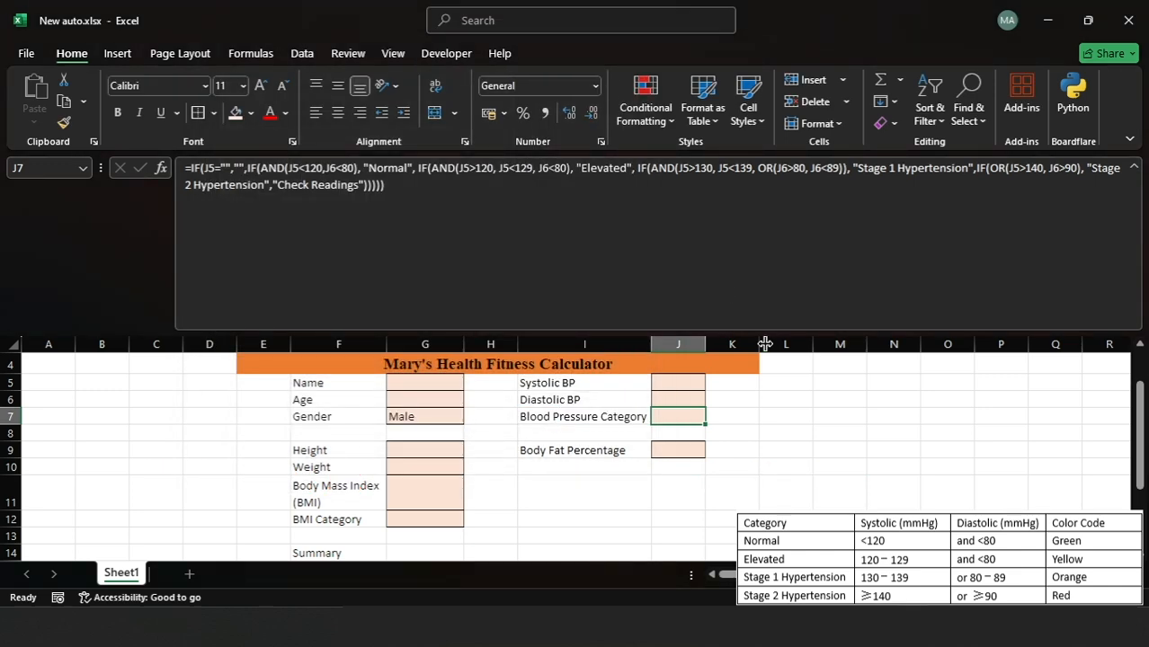
Add a formula-based conditional formatting rule to J7 that fills the cell yellow when $J$7="Elevated".
left_click(651, 128)
left_click(716, 328)
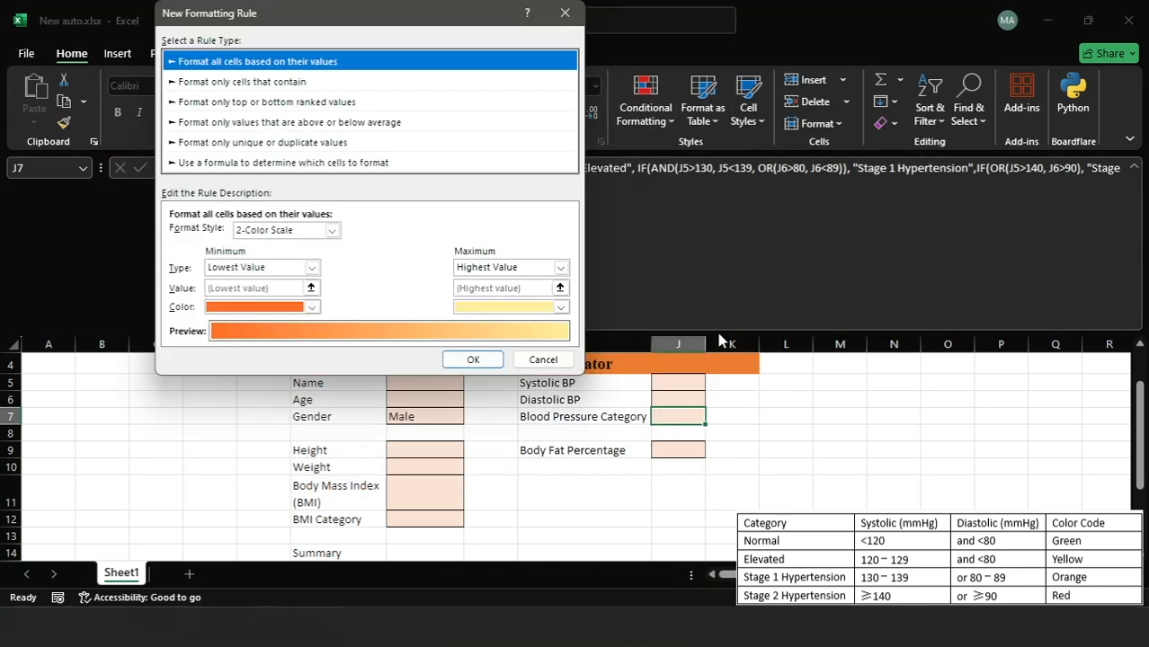
left_click(310, 163)
left_click(305, 231)
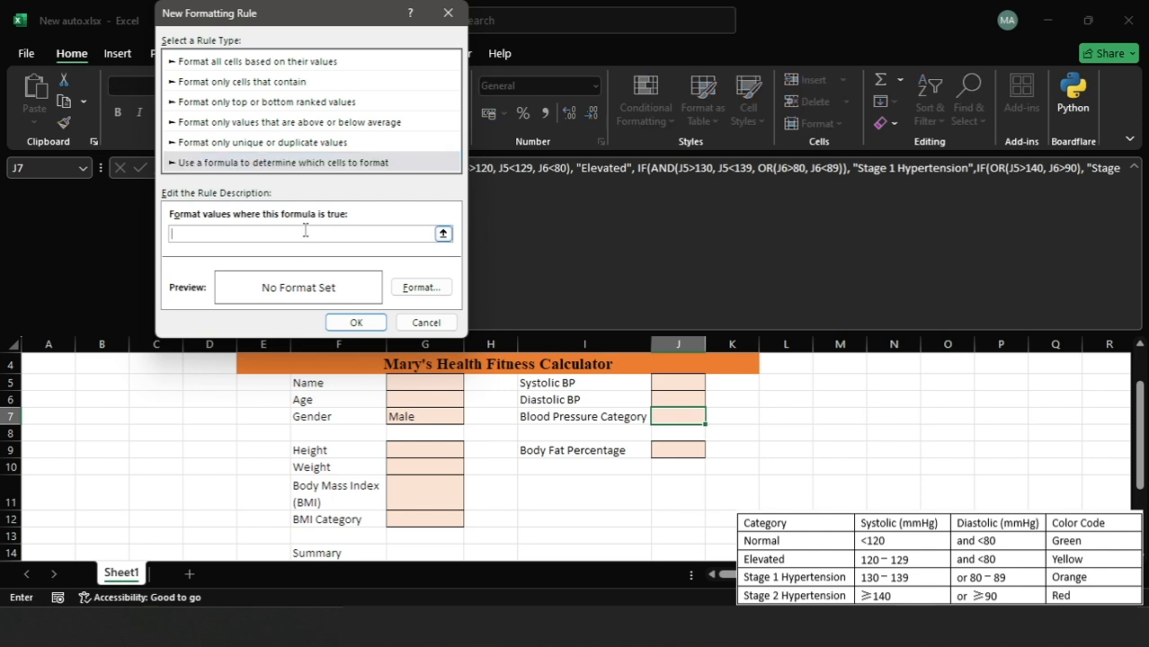
type("=")
left_click(688, 413)
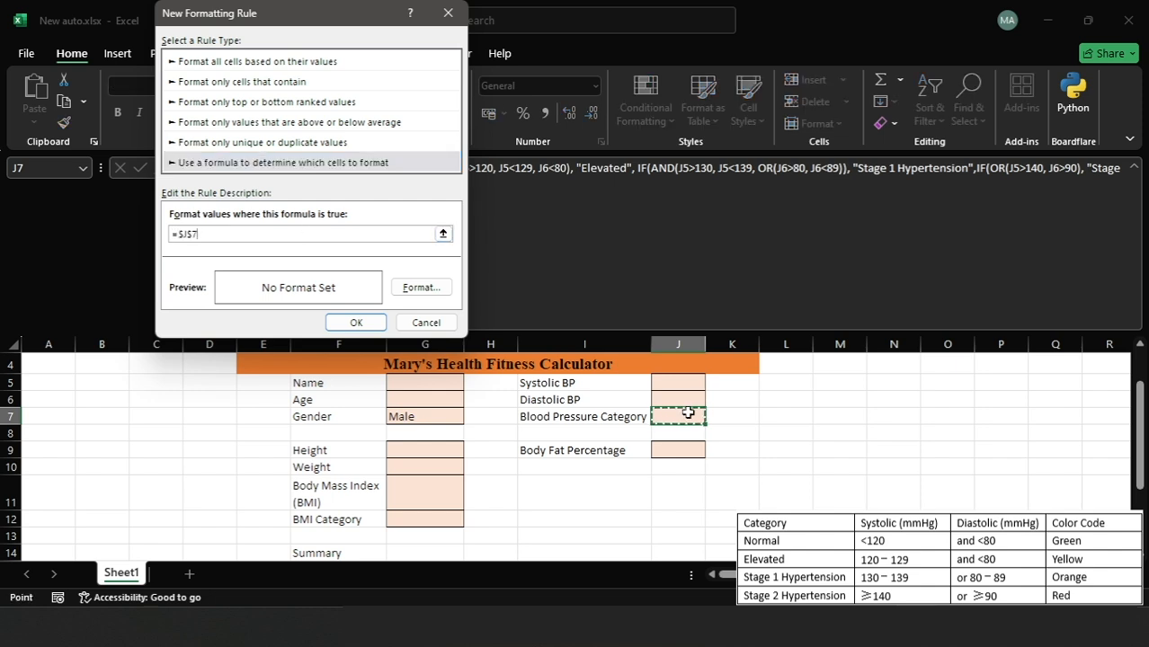
type("=\"Elevated")
left_click(421, 288)
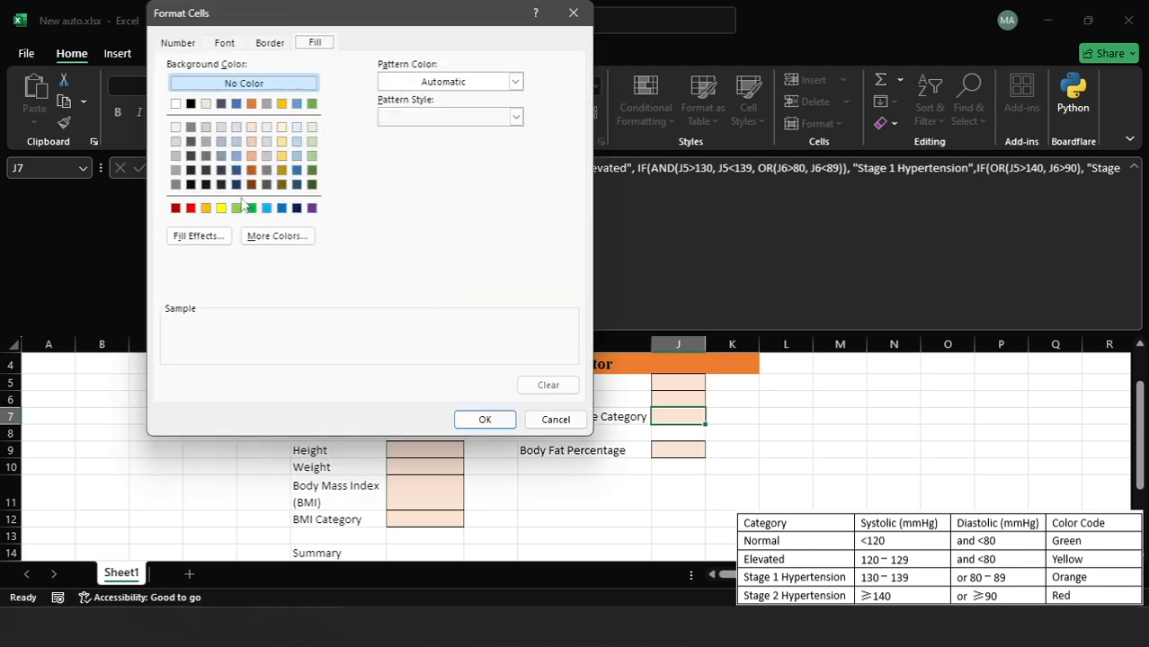
left_click(221, 207)
left_click(484, 420)
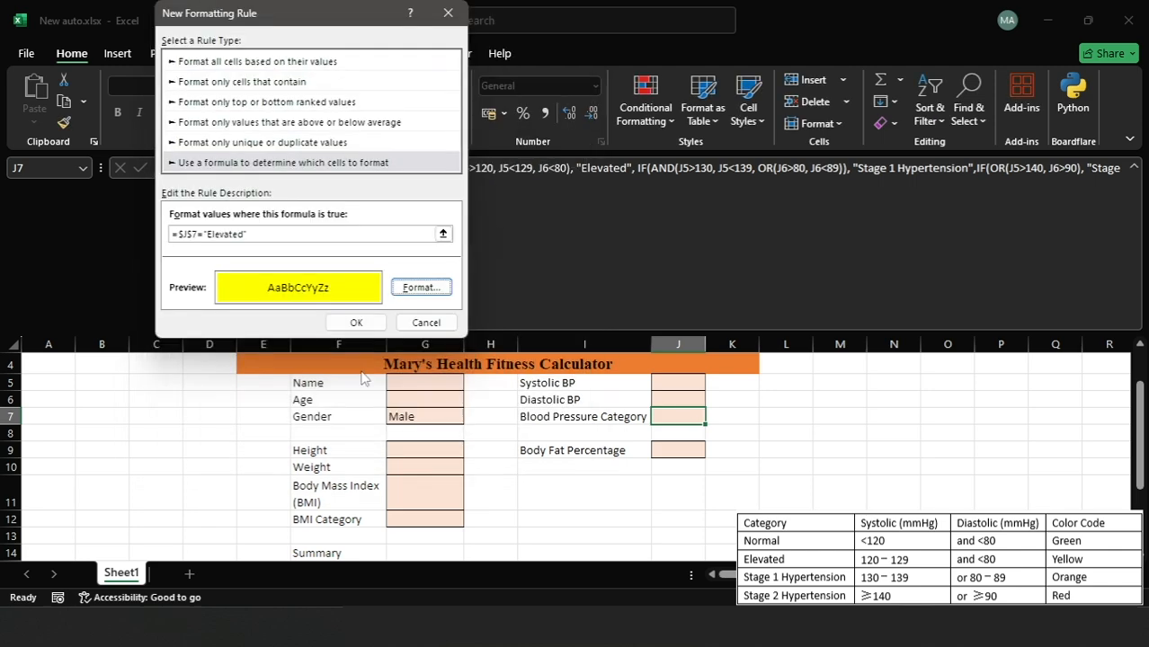
left_click(356, 323)
Add a formula-based conditional formatting rule to J7 that fills the cell orange when $J$7="Stage 1 Hypertension".
left_click(645, 106)
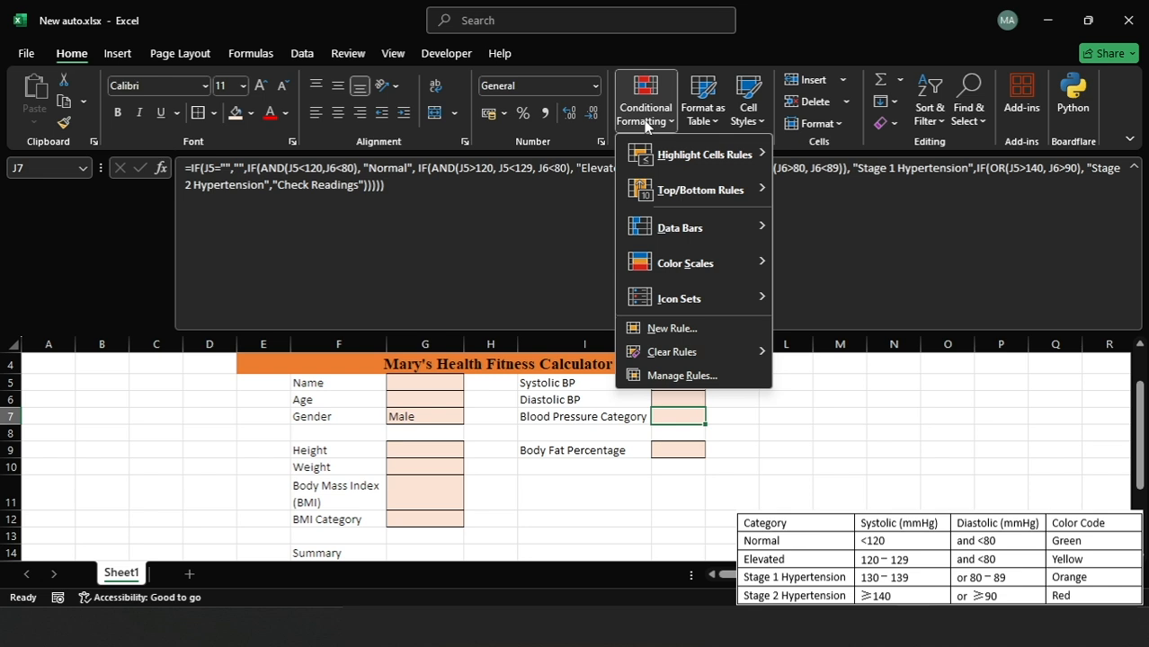
left_click(711, 327)
left_click(321, 162)
left_click(289, 234)
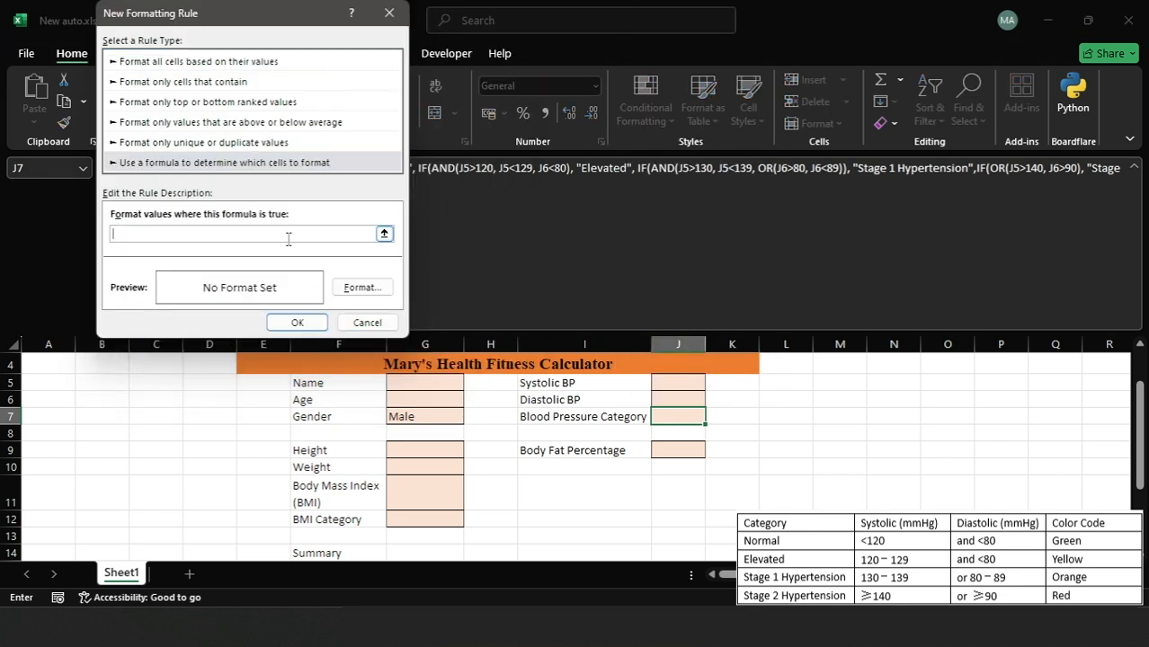
type("=")
left_click(689, 422)
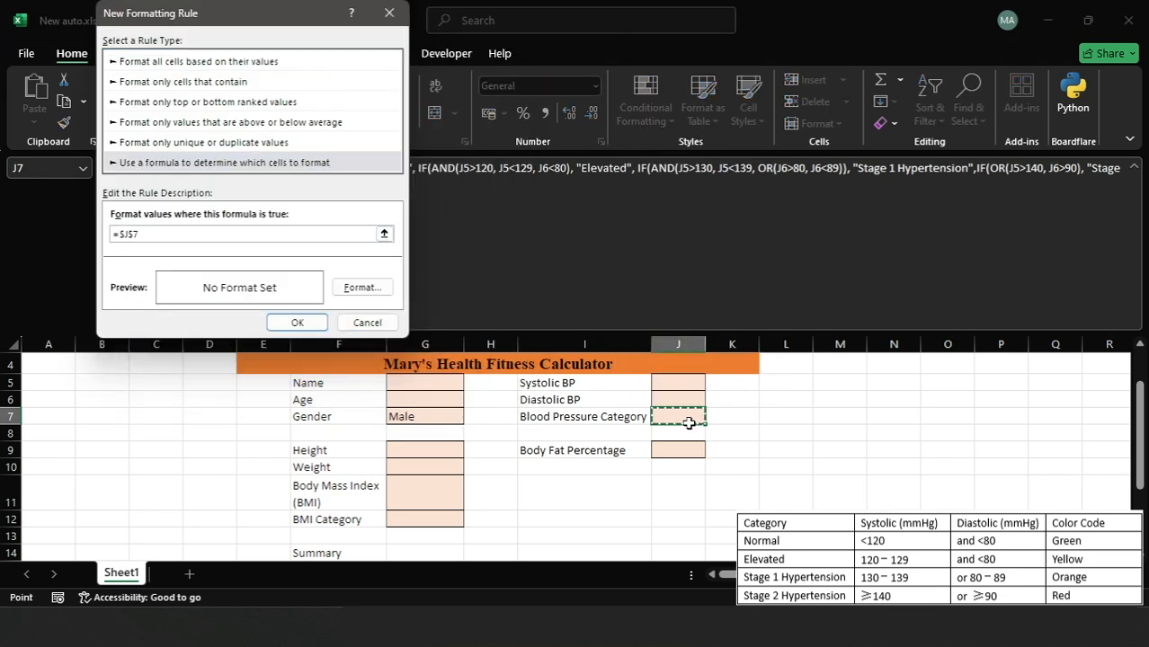
type("\"")
type("=")
type("Stage ")
type("1 Hypertension")
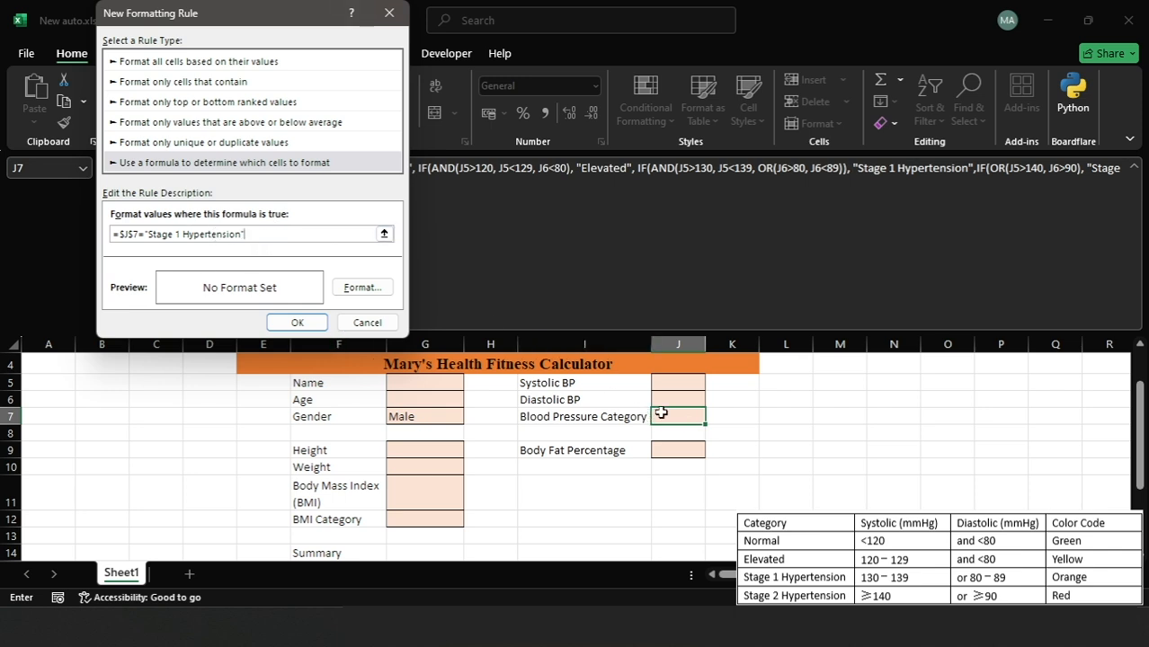
left_click(358, 288)
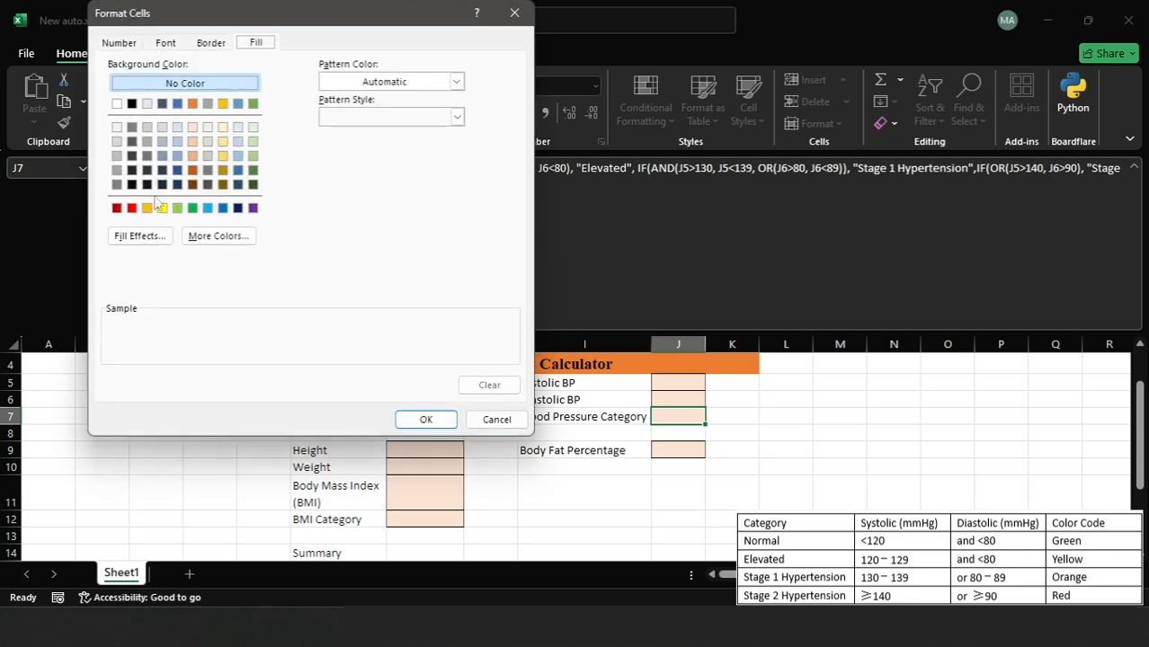
left_click(147, 207)
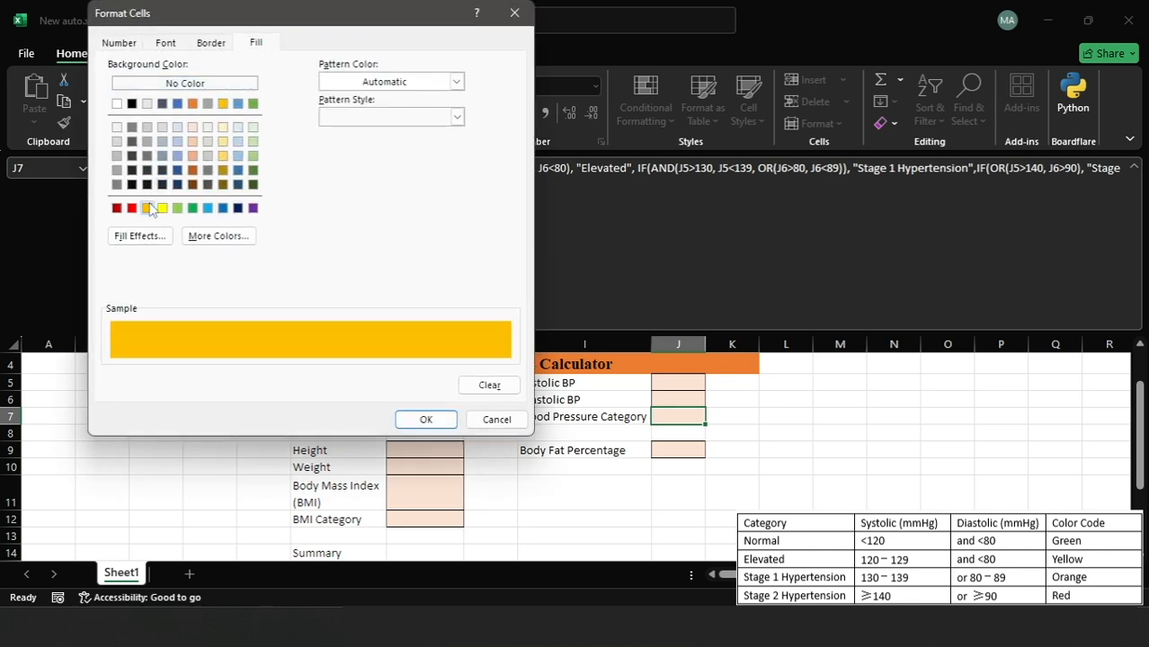
left_click(428, 417)
left_click(296, 323)
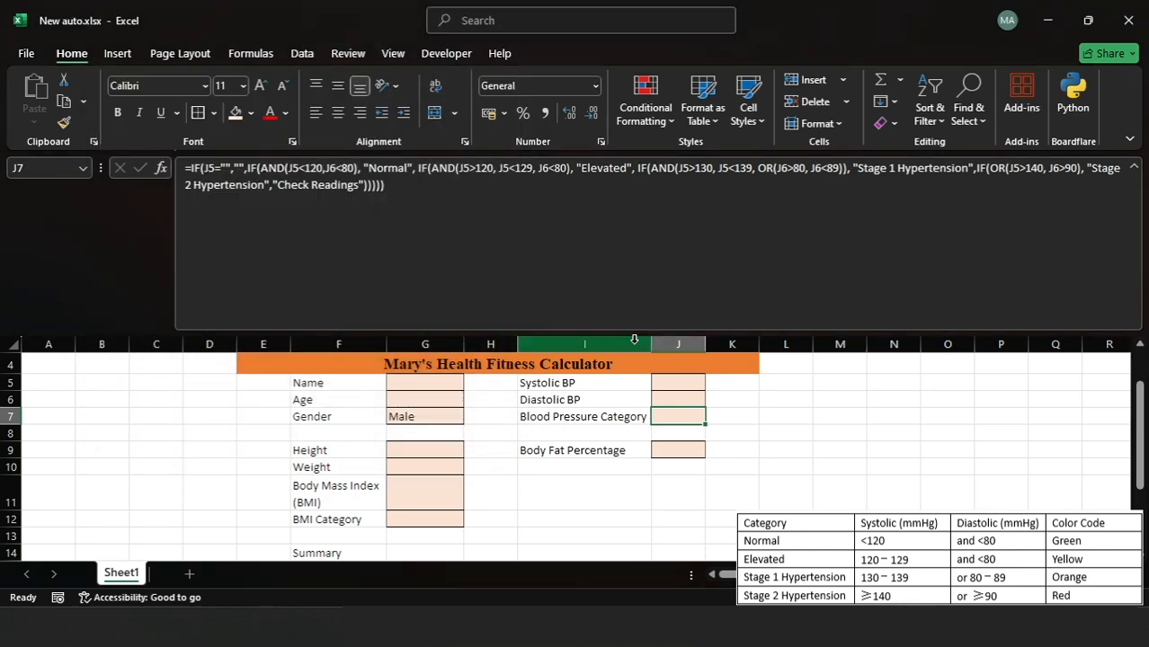
Add a formula-based conditional formatting rule to J7 that fills the cell red when $J$7="Stage 2 Hypertension".
left_click(661, 123)
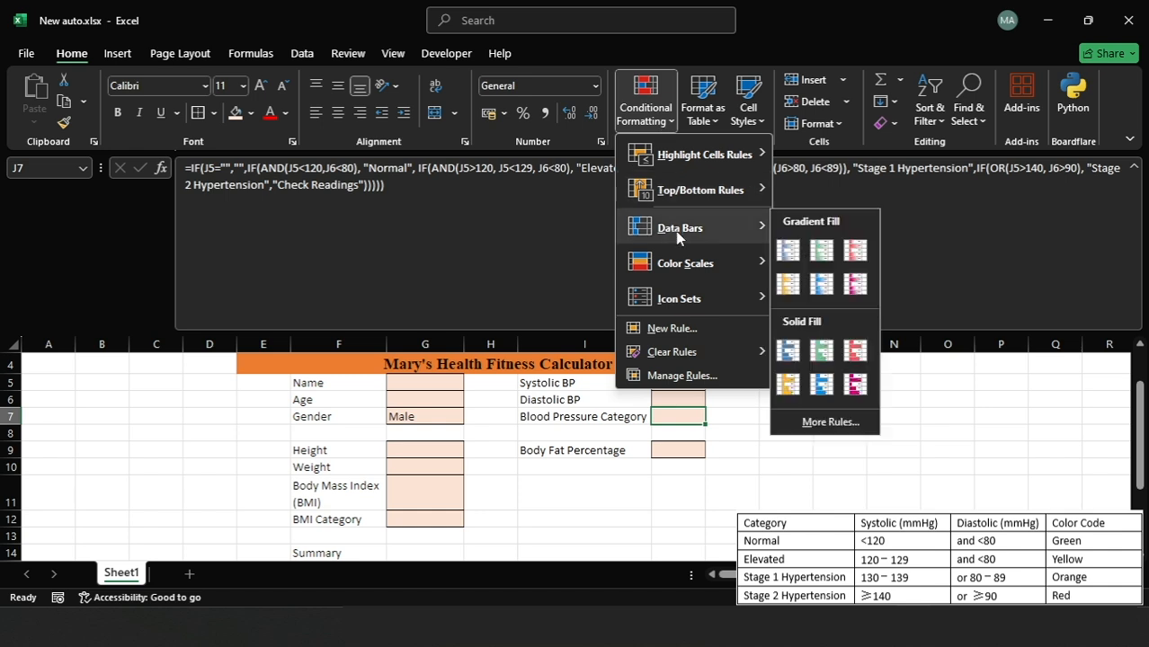
left_click(687, 329)
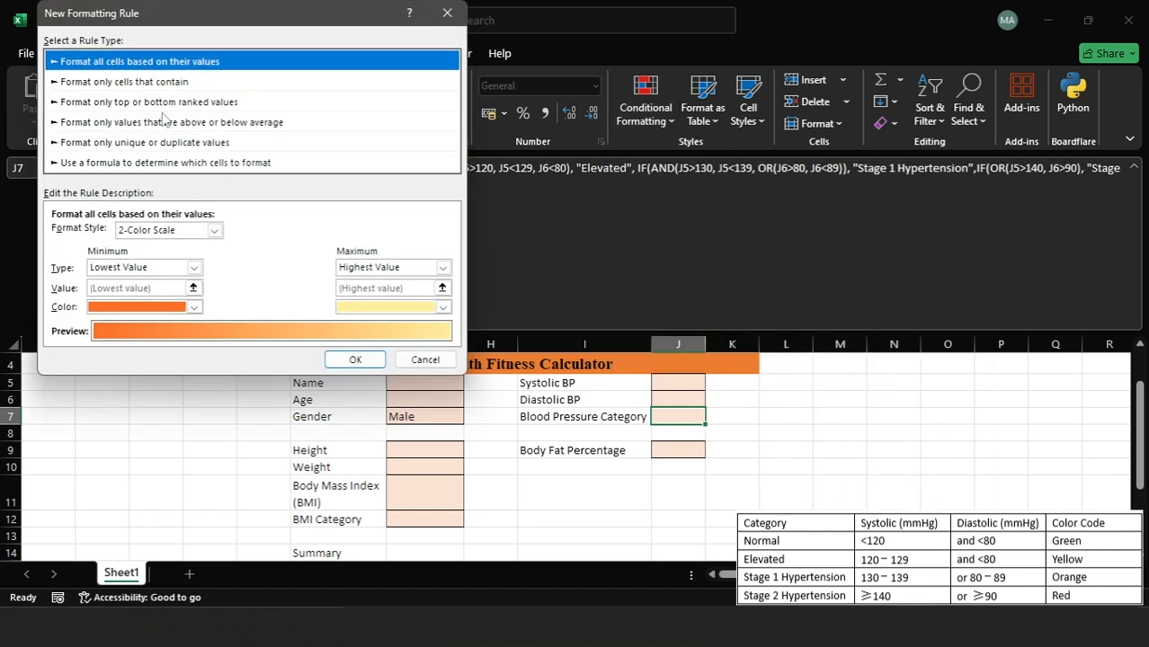
left_click(176, 162)
left_click(151, 234)
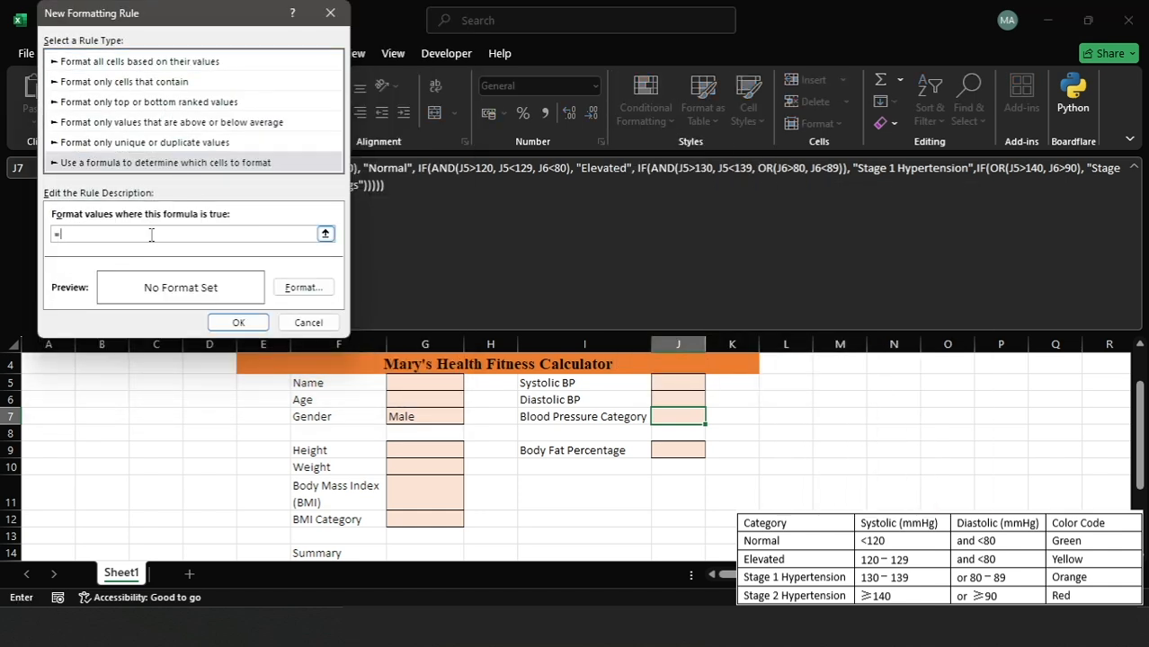
type("=")
left_click(658, 411)
type("=\"Stah")
key("BackSpace")
type("ge 2 Hypertension\"")
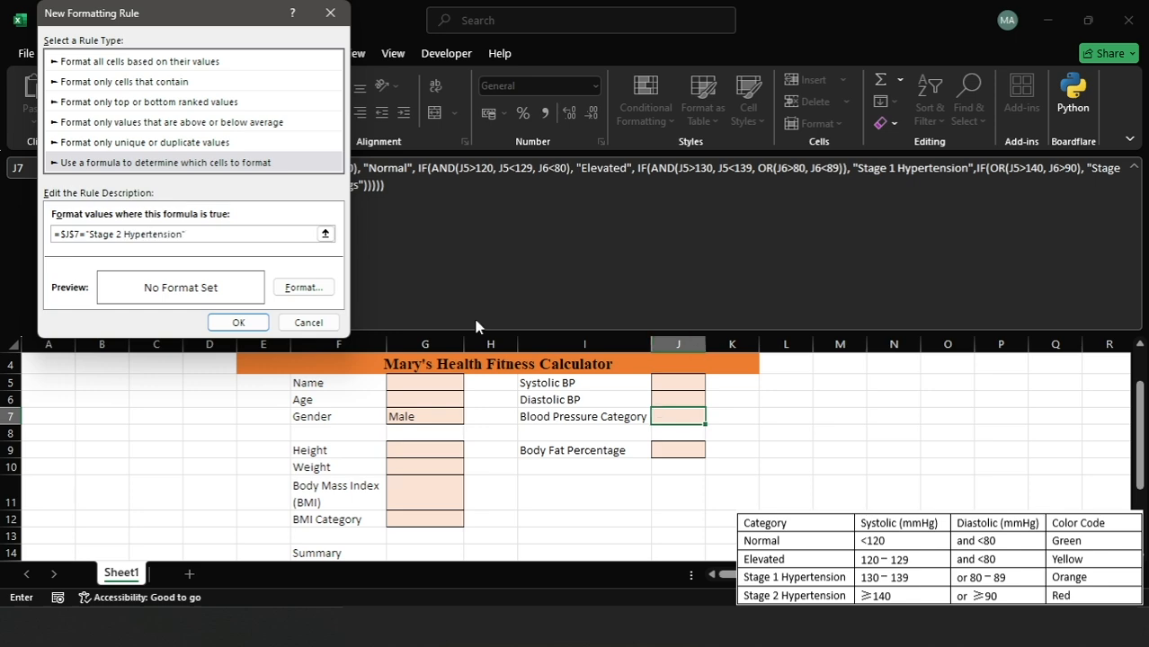
left_click(303, 287)
left_click(74, 207)
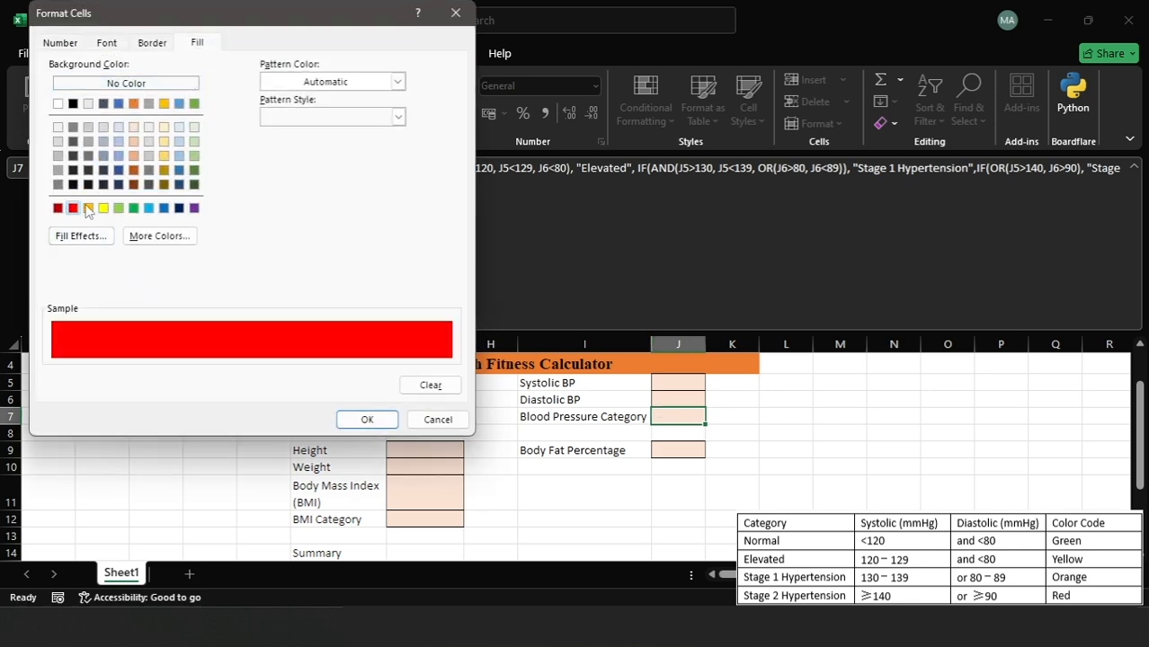
left_click(363, 419)
key("Return")
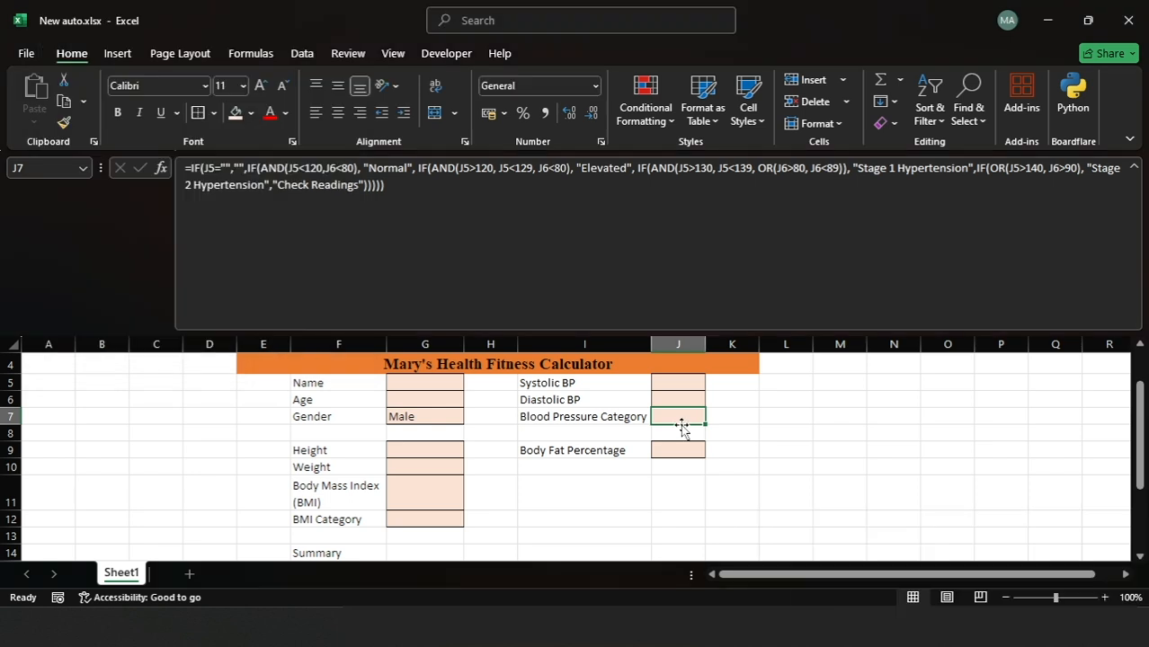
Add a formula-based conditional formatting rule to J7 that fills the cell red when $J$7="Check Readings".
left_click(647, 112)
left_click(672, 328)
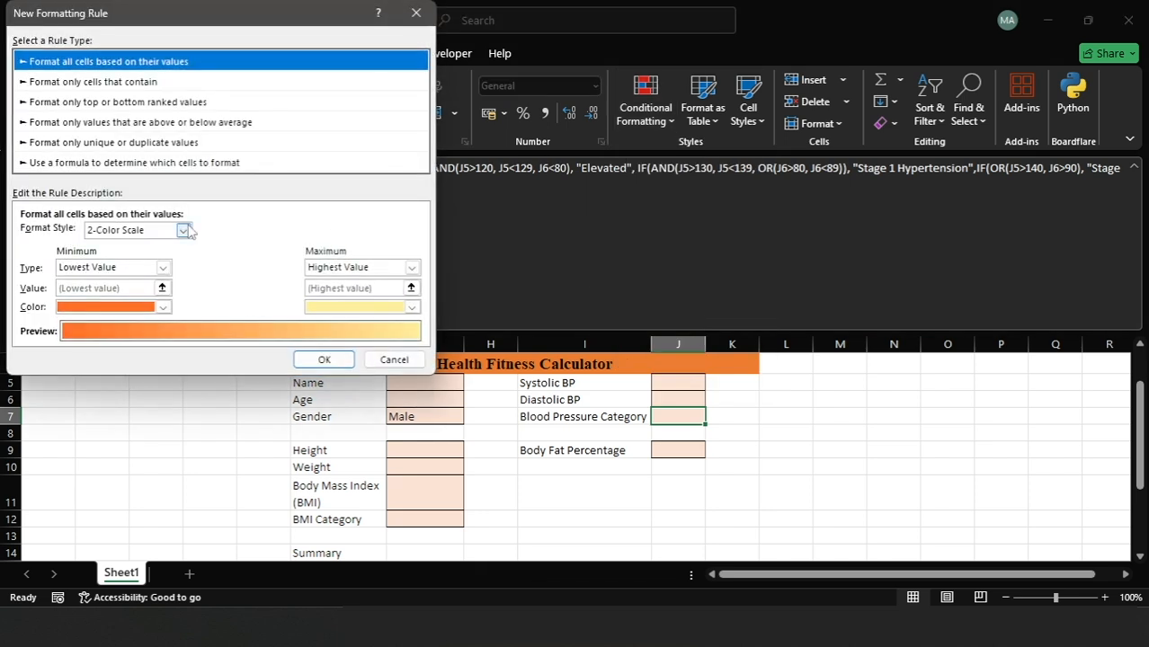
left_click(135, 162)
left_click(191, 235)
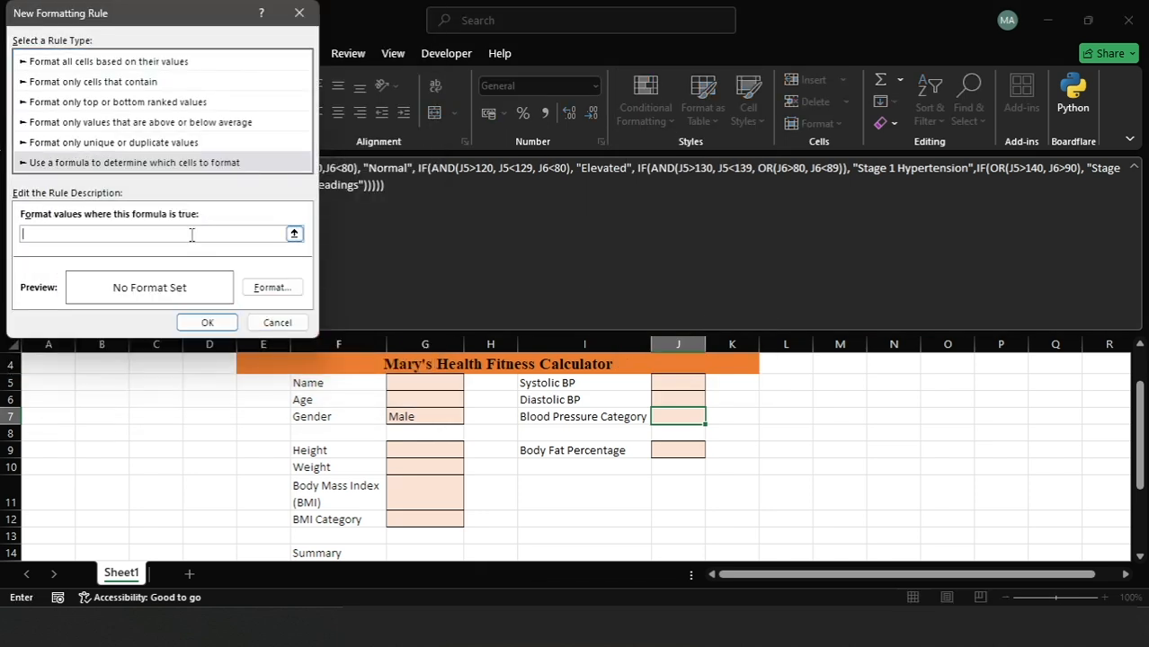
type("=")
left_click(676, 410)
type("=\"Check Readings")
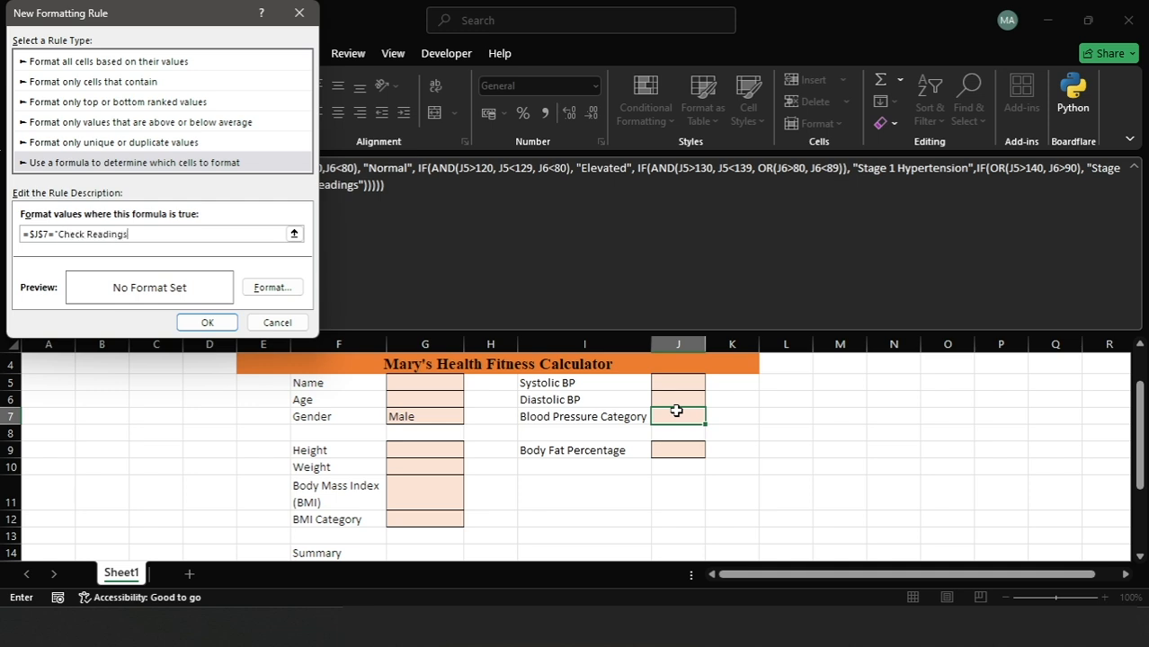
left_click(273, 288)
left_click(51, 208)
left_click(344, 419)
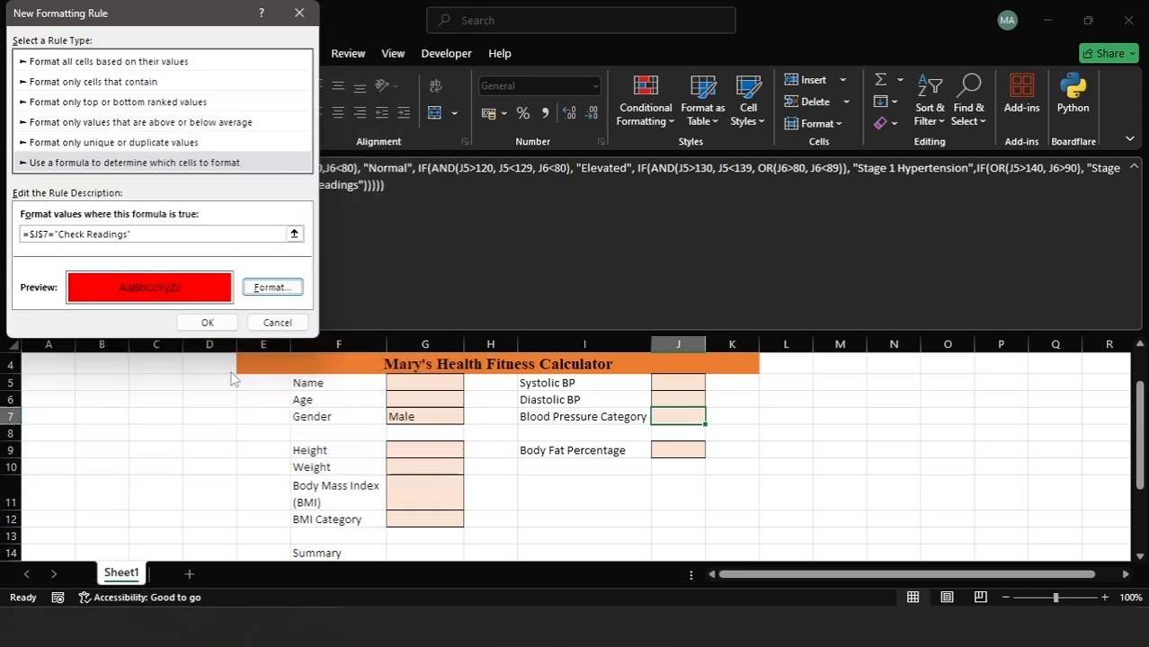
left_click(205, 321)
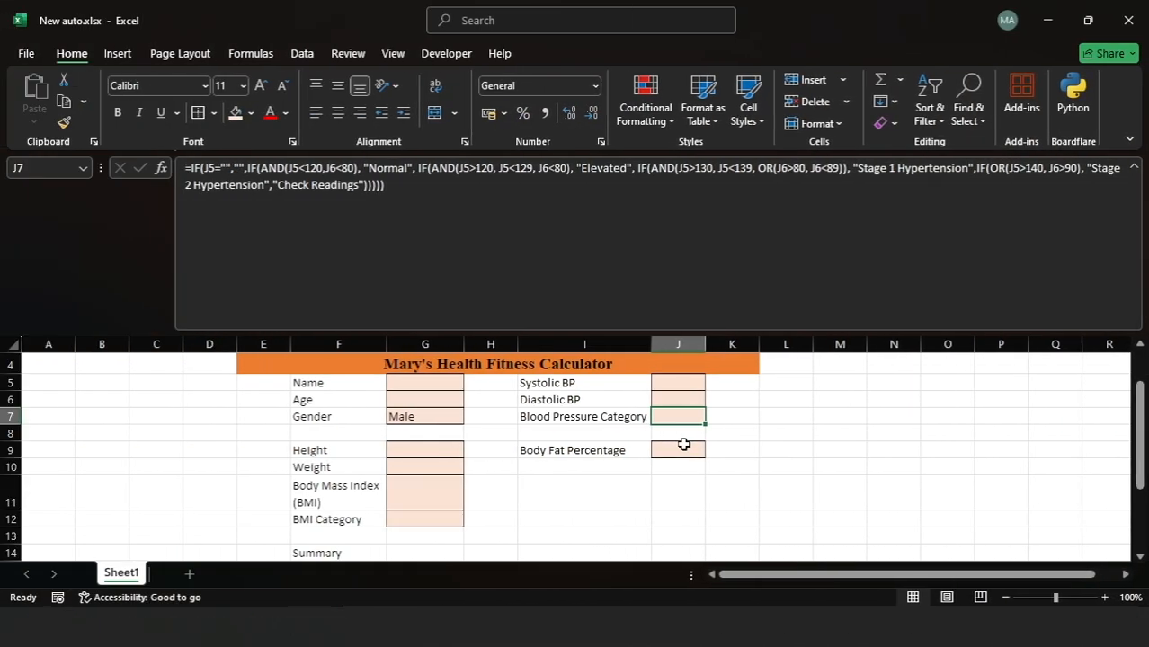
Start the Body Fat Percentage formula in J9 with the BMI and age terms, =(1.2*G11)+(0.23 *G6) -.
left_click(683, 455)
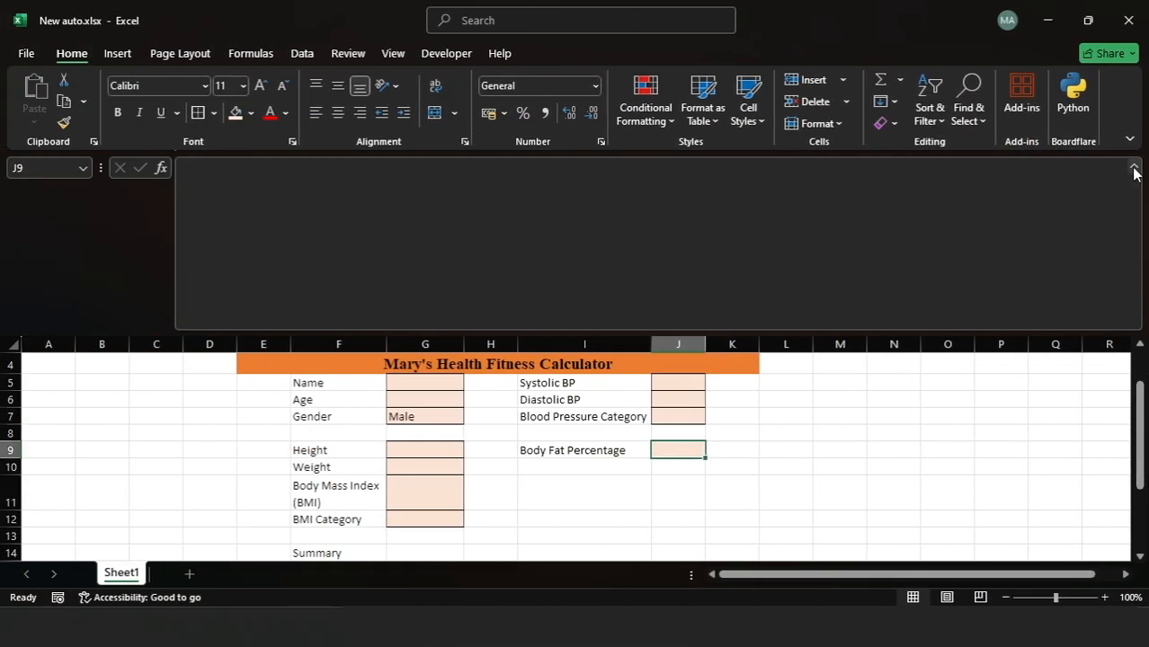
left_click(1134, 167)
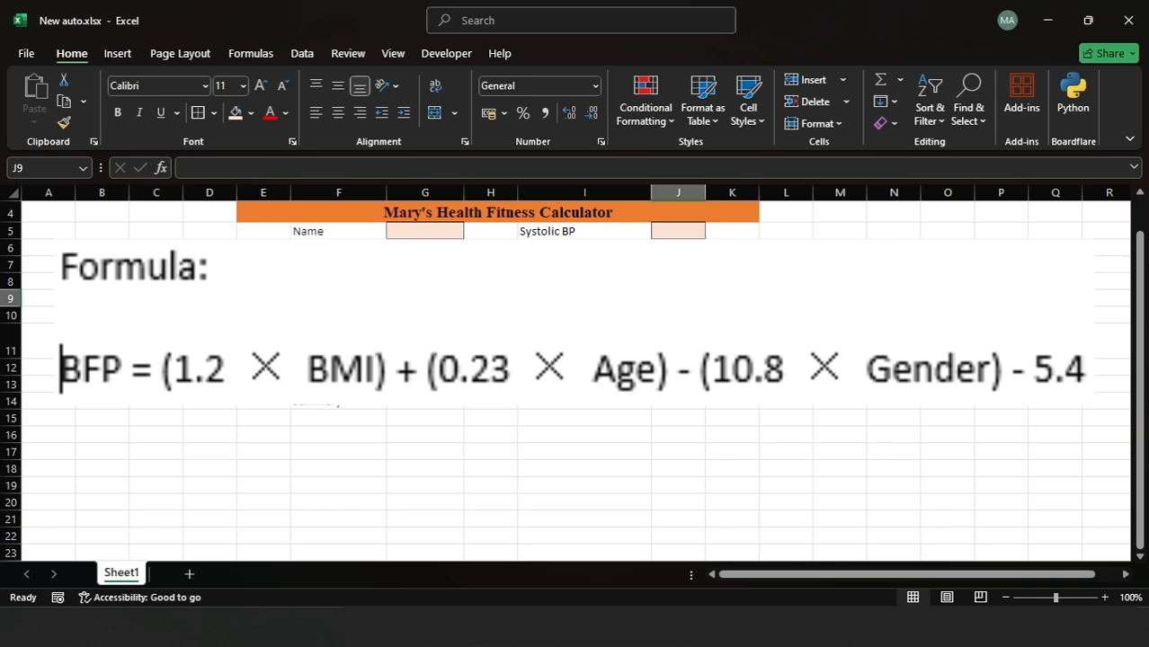
type("=(")
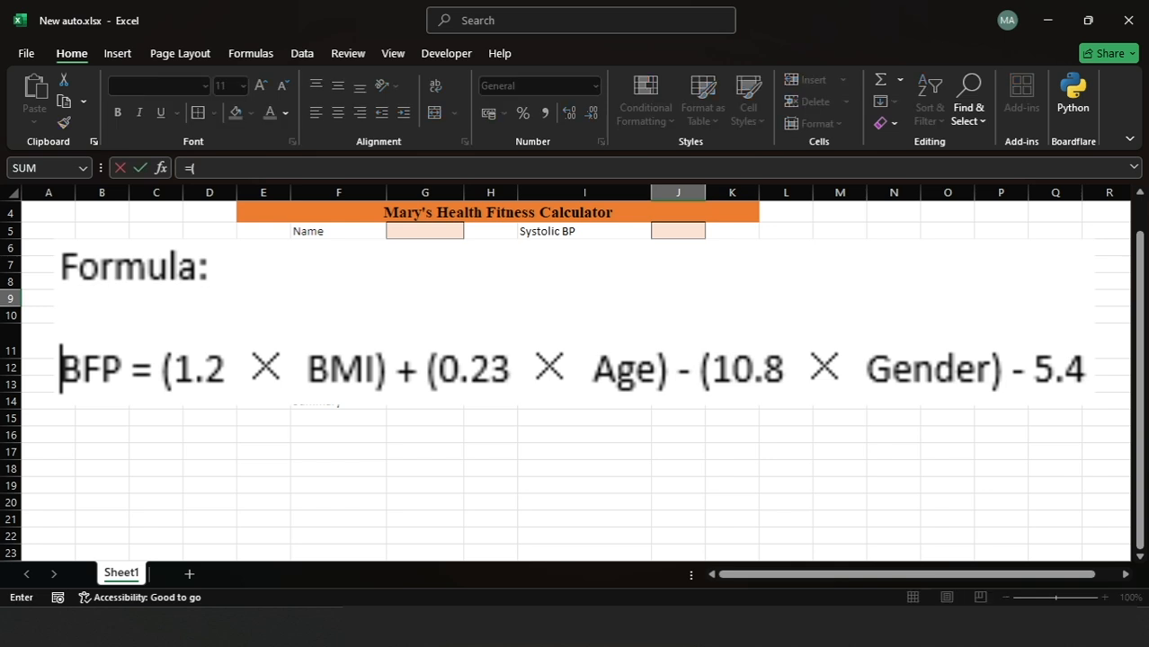
type("1.2*")
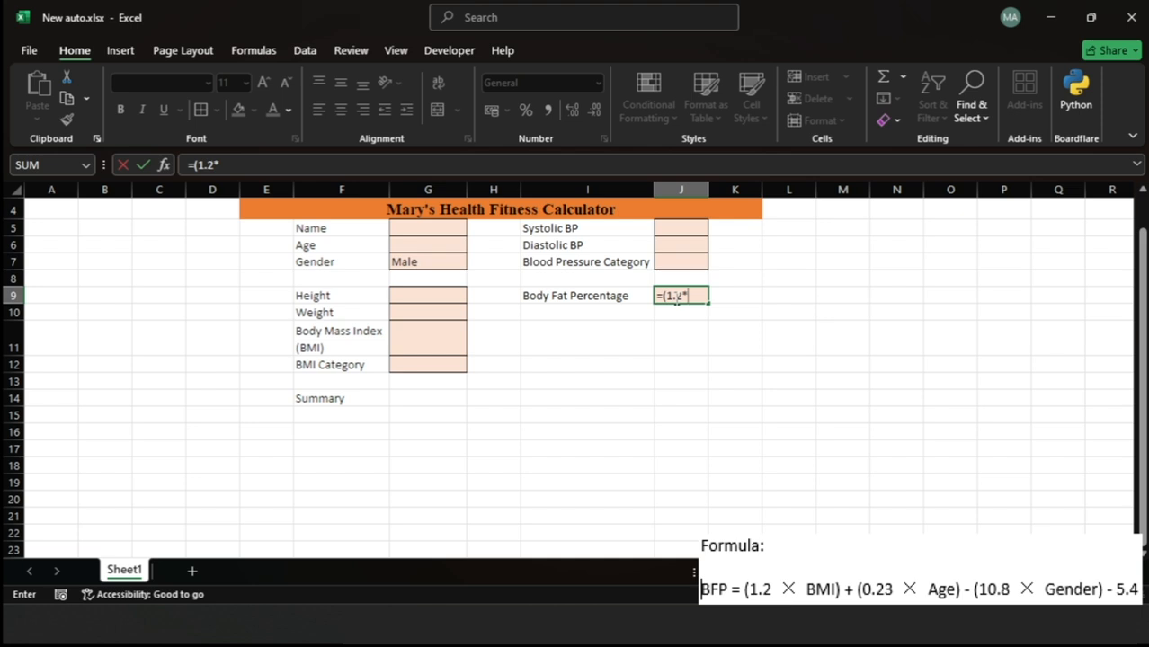
left_click(414, 339)
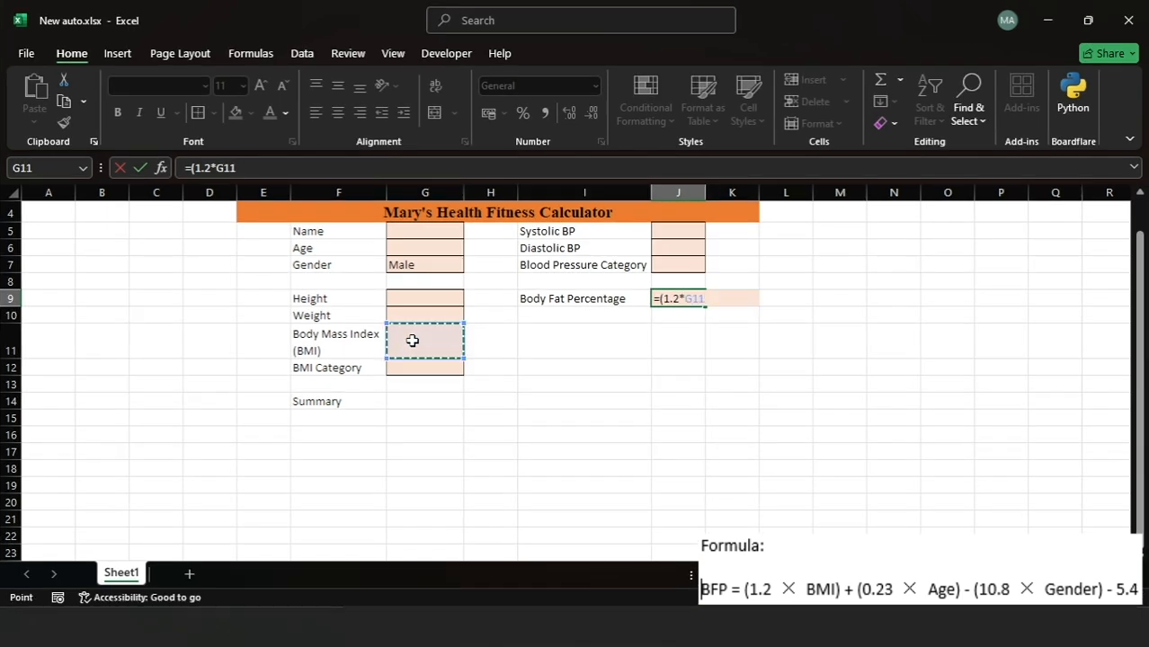
type(")+(")
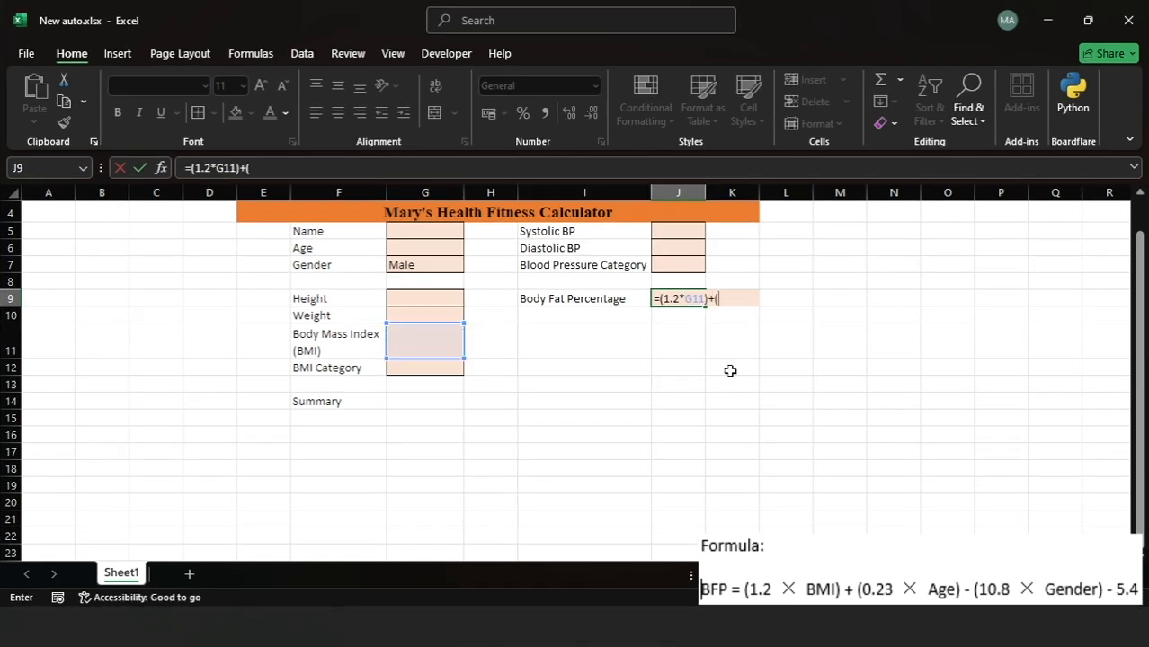
type("0")
type(".23 *")
left_click(418, 248)
type(") -")
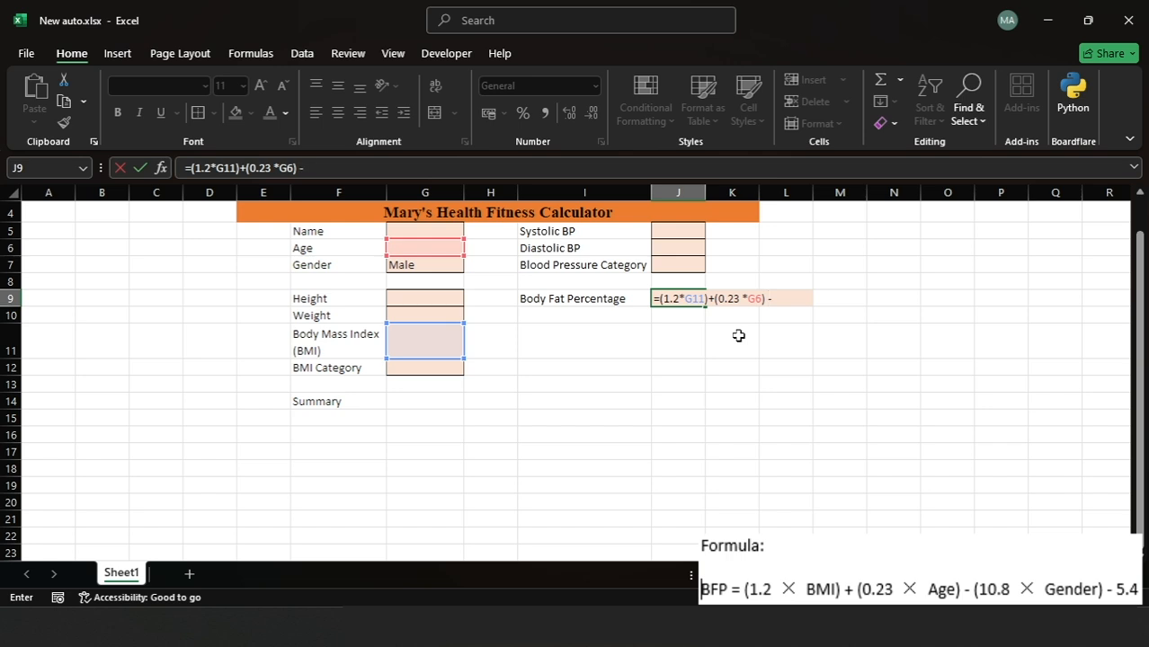
Complete the J9 formula with the gender term and constant, (10.8 * (IF(G7="Male", 1,0))) -5.4, and enter it.
type(" (10.8 *")
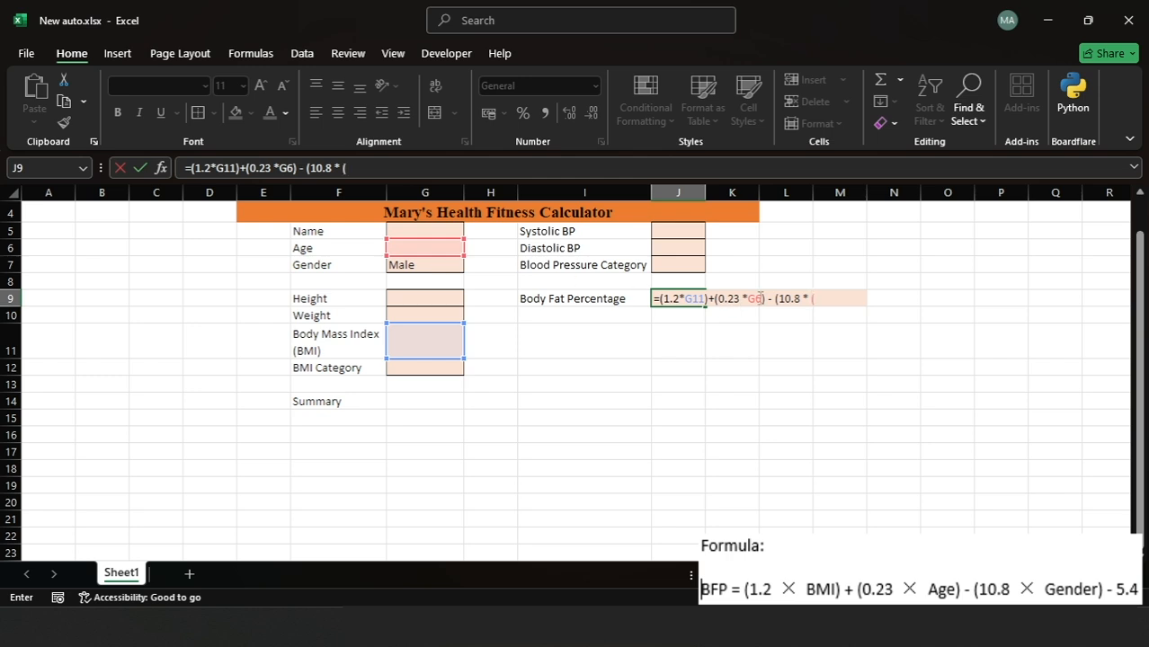
type("IF(")
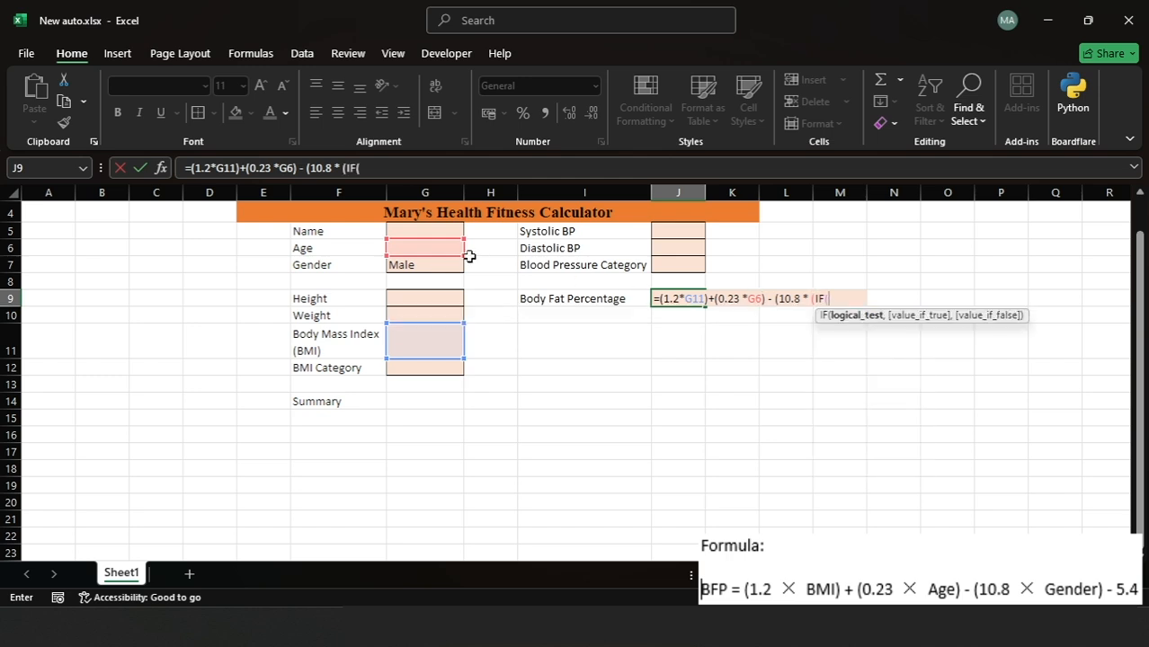
left_click(454, 261)
type("=\"")
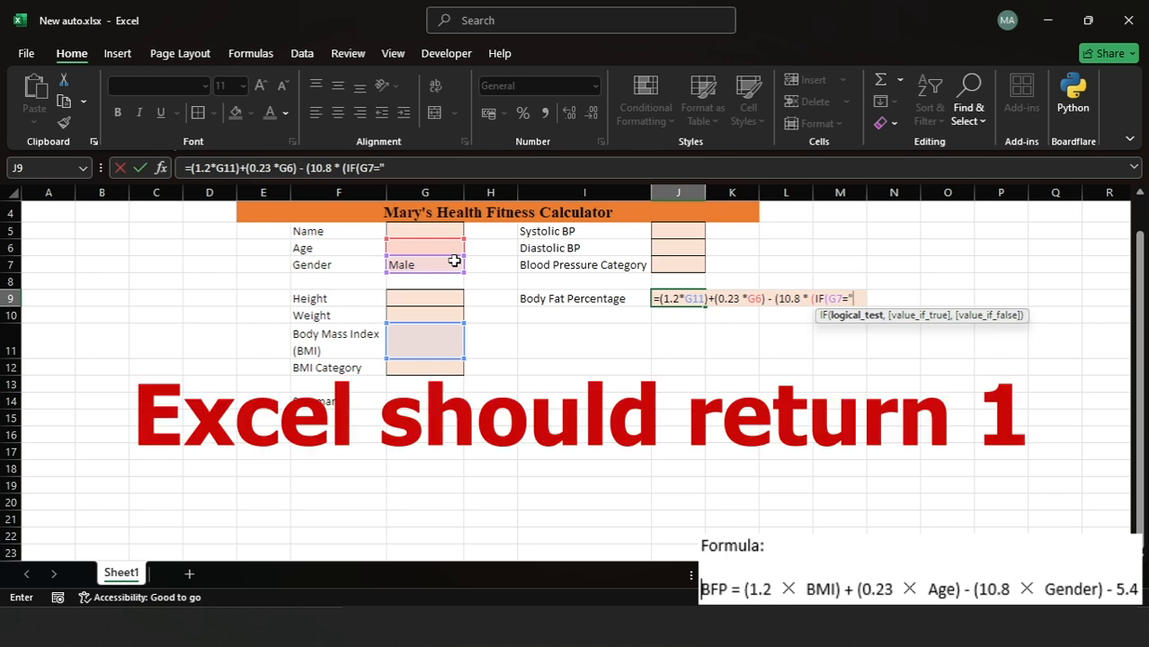
type("Male\", 1,0")
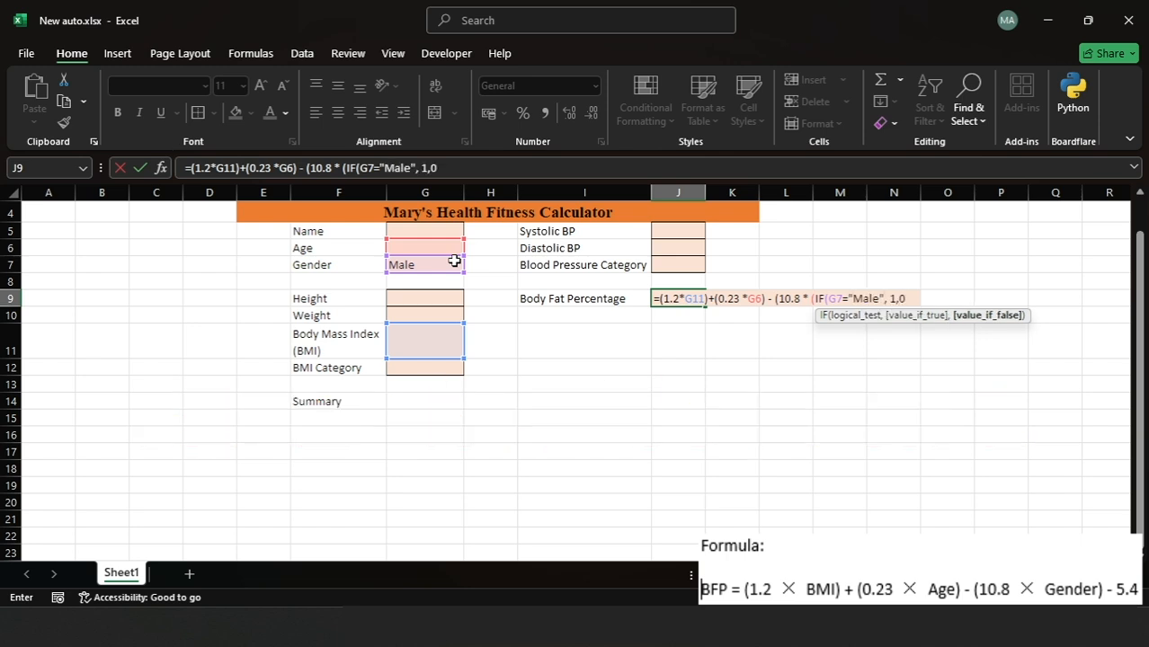
type(") -")
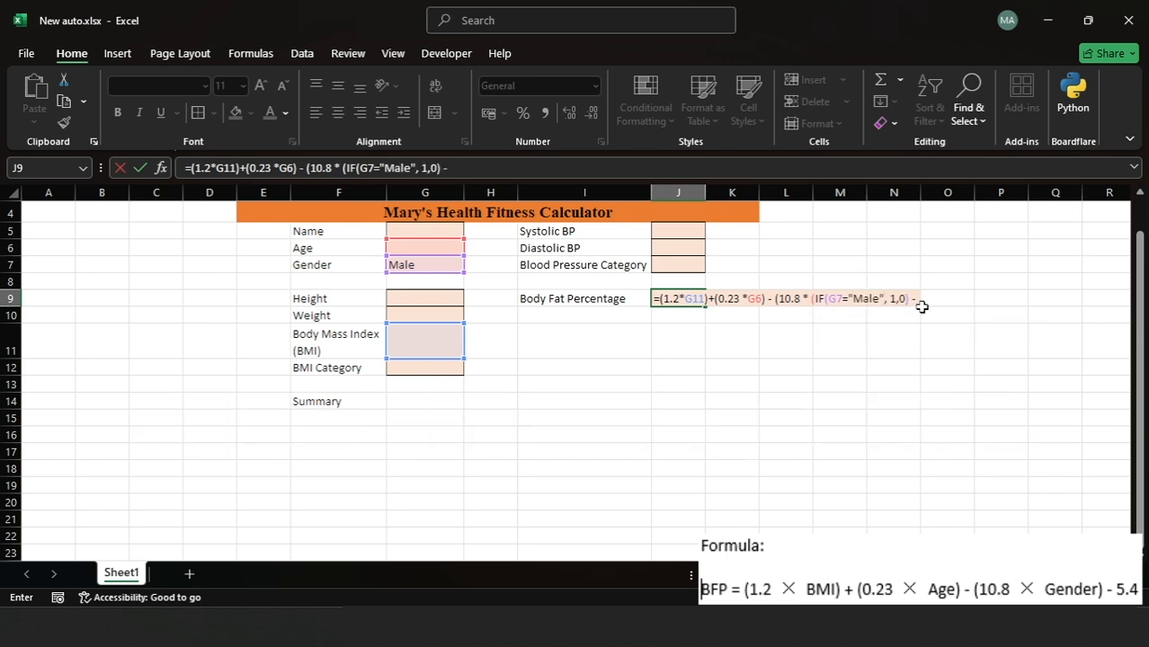
type("5")
type("4")
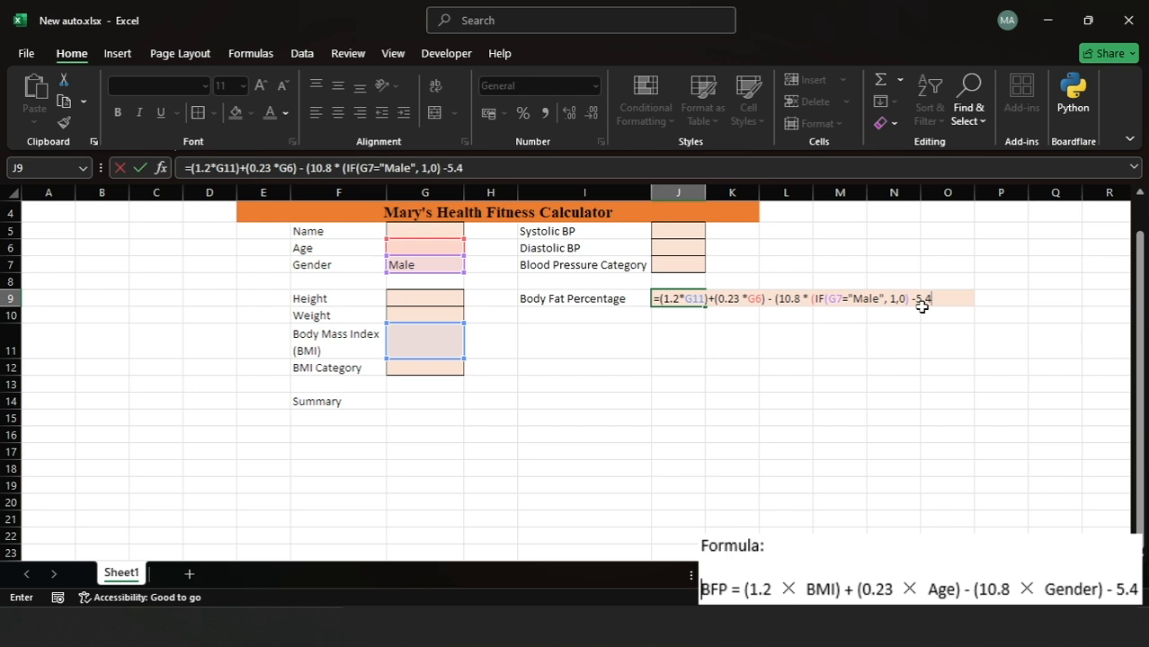
key("Left")
key("Left")
key("Left")
key("Left")
key("Left")
type(")")
key("Return")
Wrap the J9 body fat formula in an outer IF(AND(G11,G6,G7)="","", ...) so it returns blank without inputs.
left_click(692, 297)
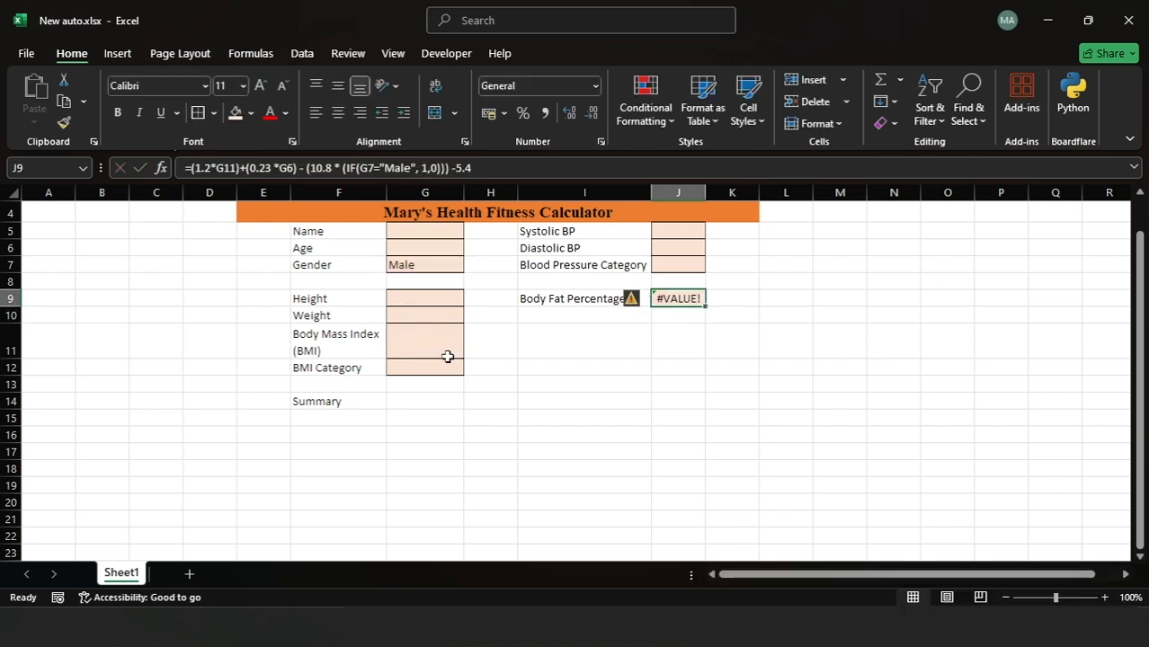
double_click(669, 299)
type("IF(AND(")
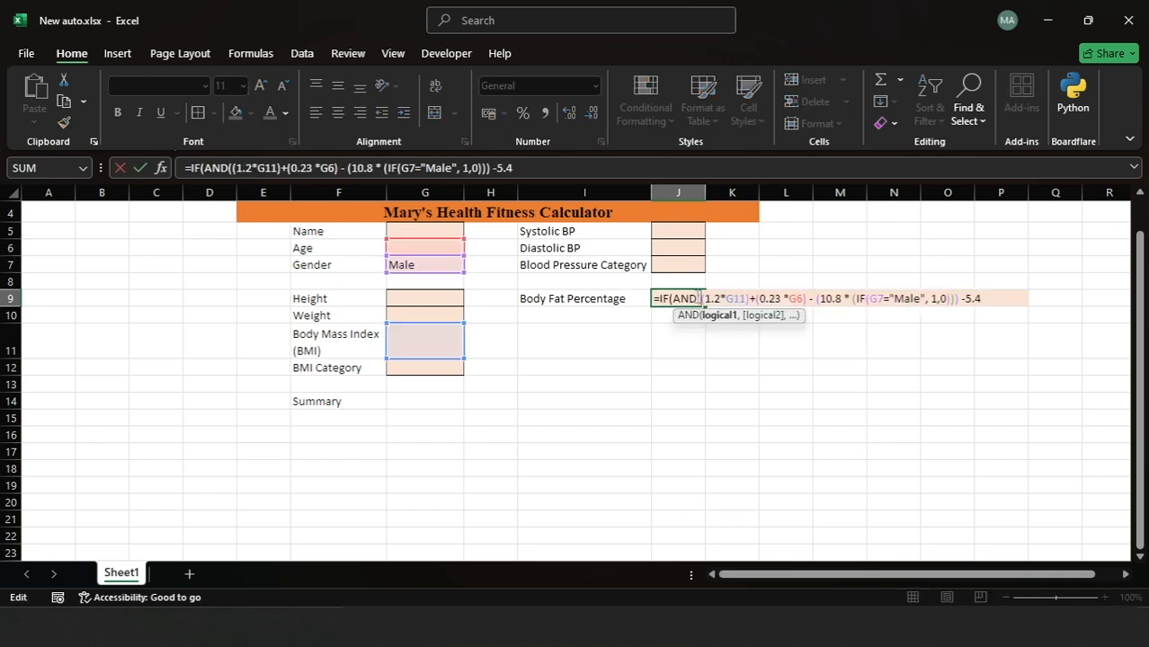
left_click(421, 337)
type(",")
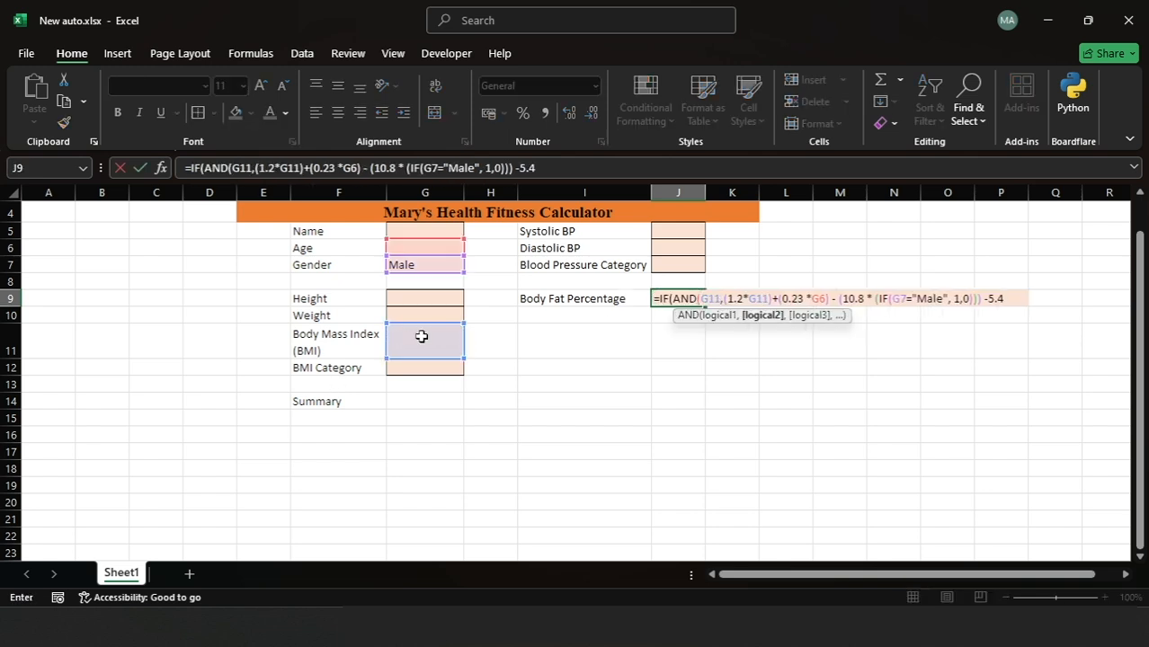
left_click(419, 244)
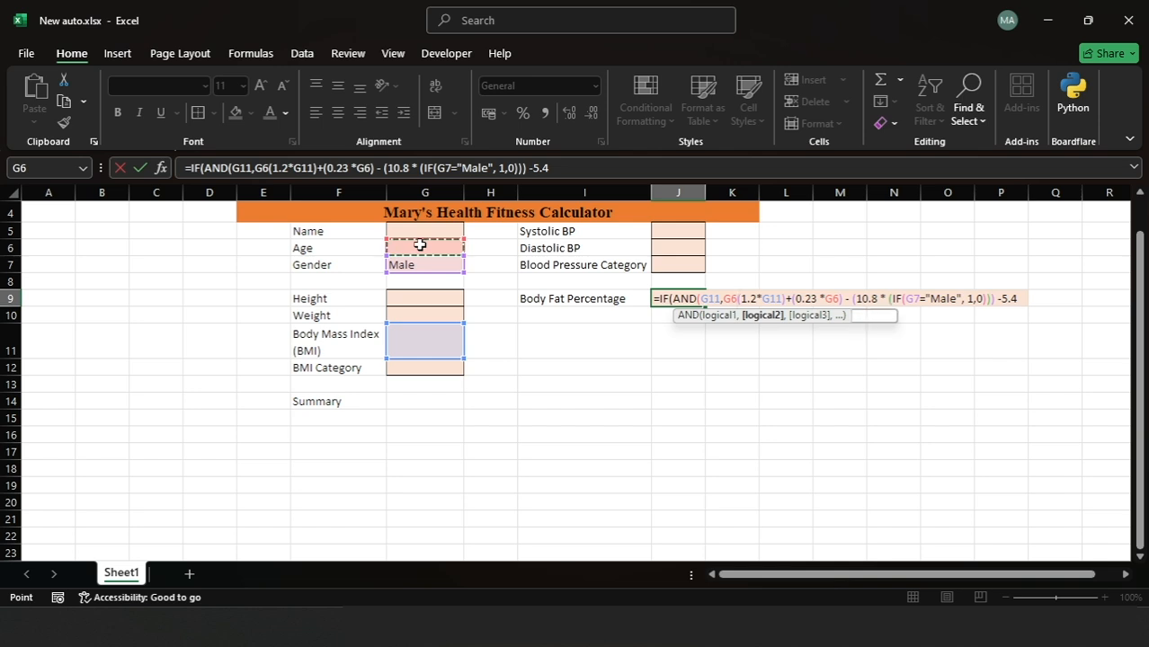
type(",")
left_click(419, 265)
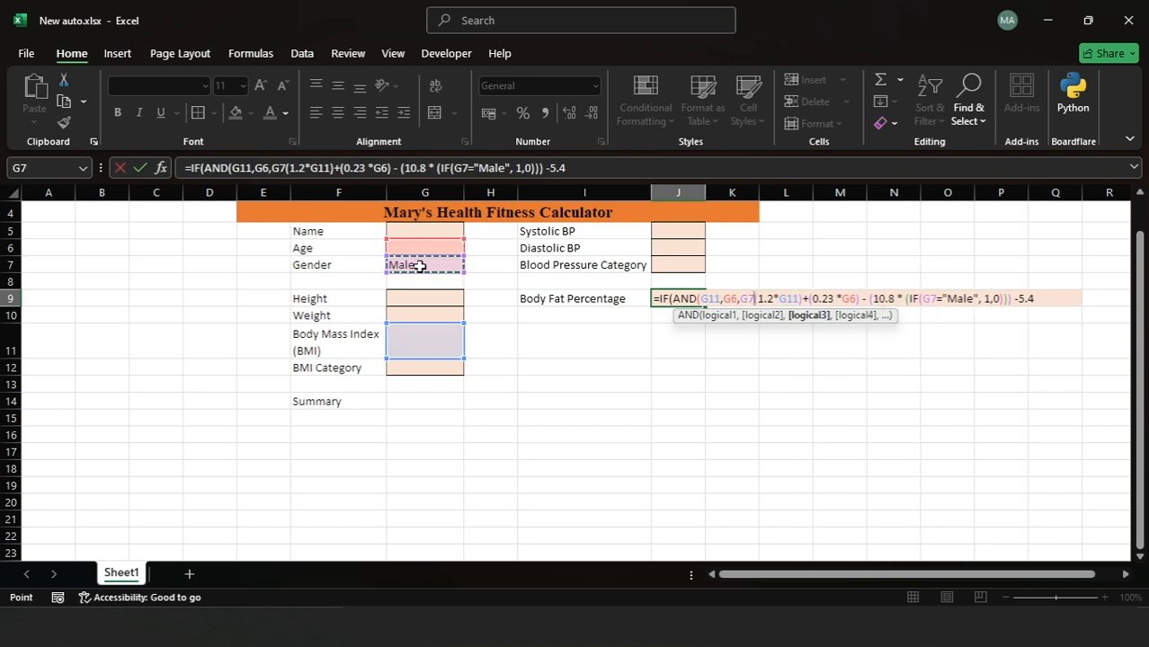
type(")=\"\"")
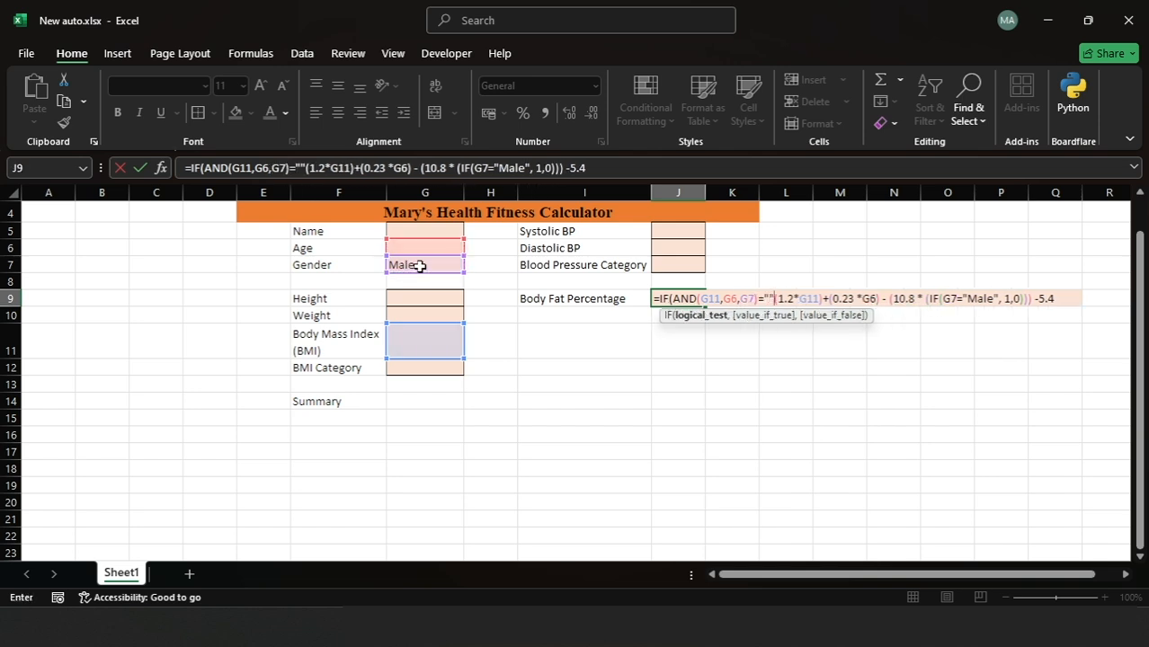
type(",\"\"")
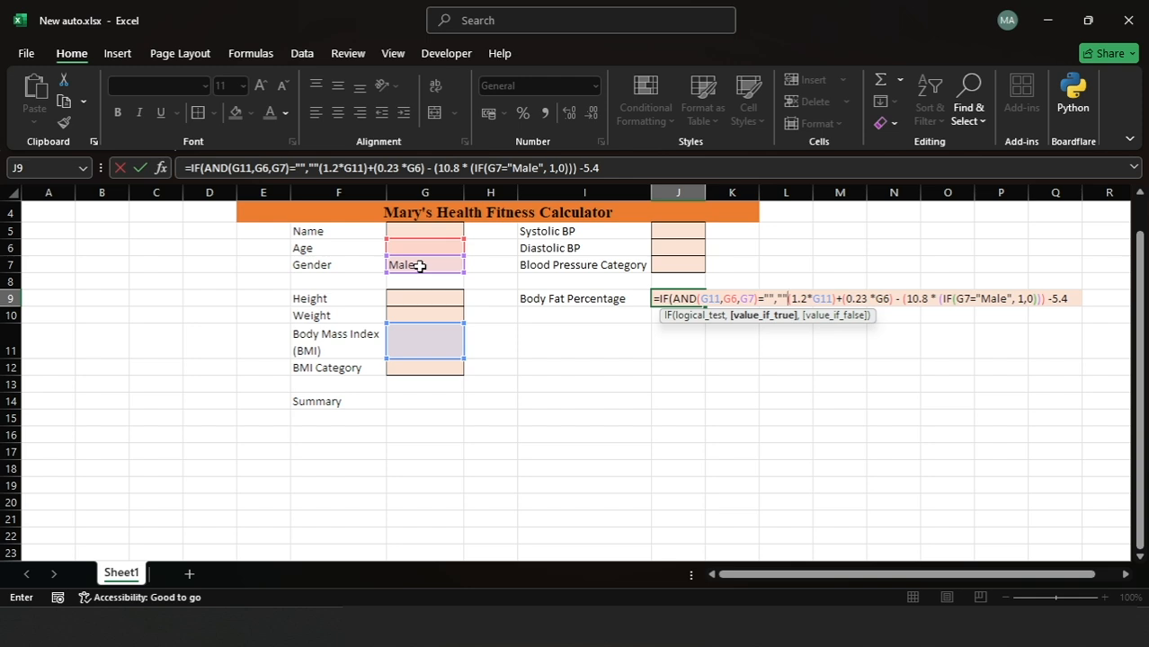
type(",")
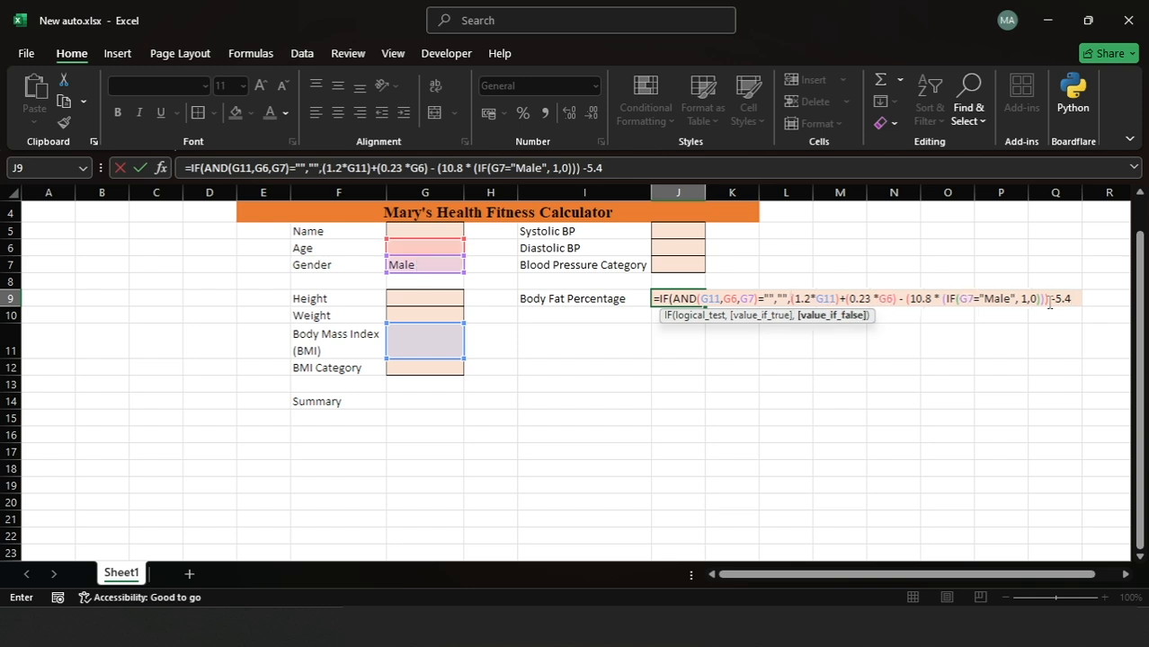
Wrap the J9 body fat formula in IFERROR so that it returns "" on an error, and enter it.
left_click(656, 299)
type("IFERR")
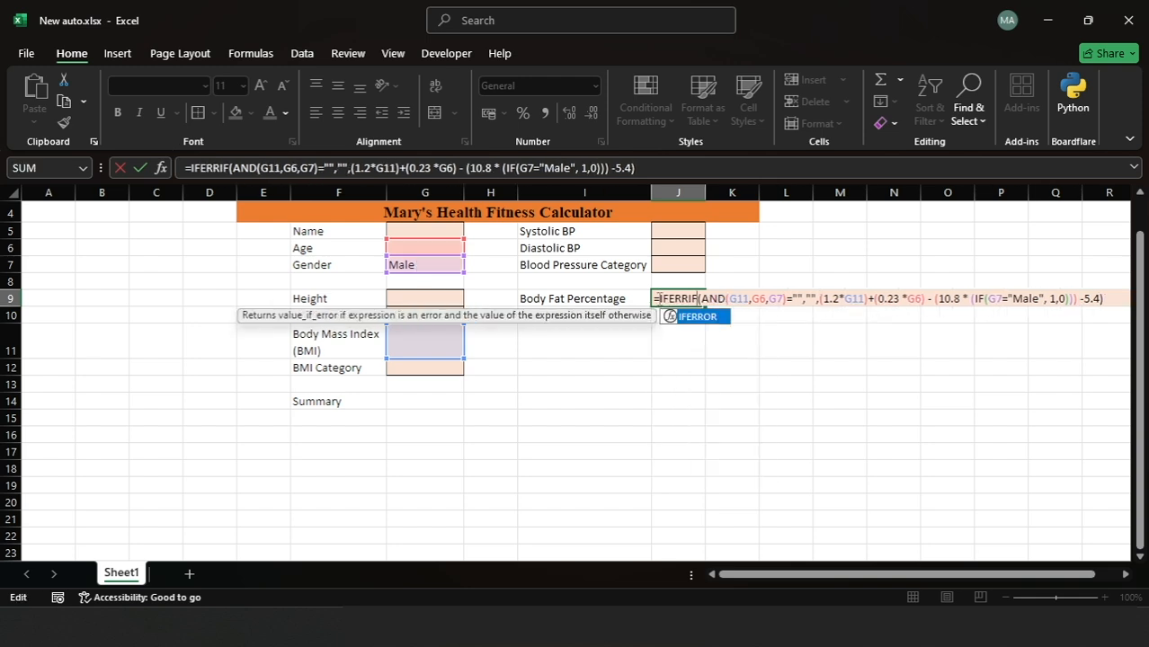
type("OR")
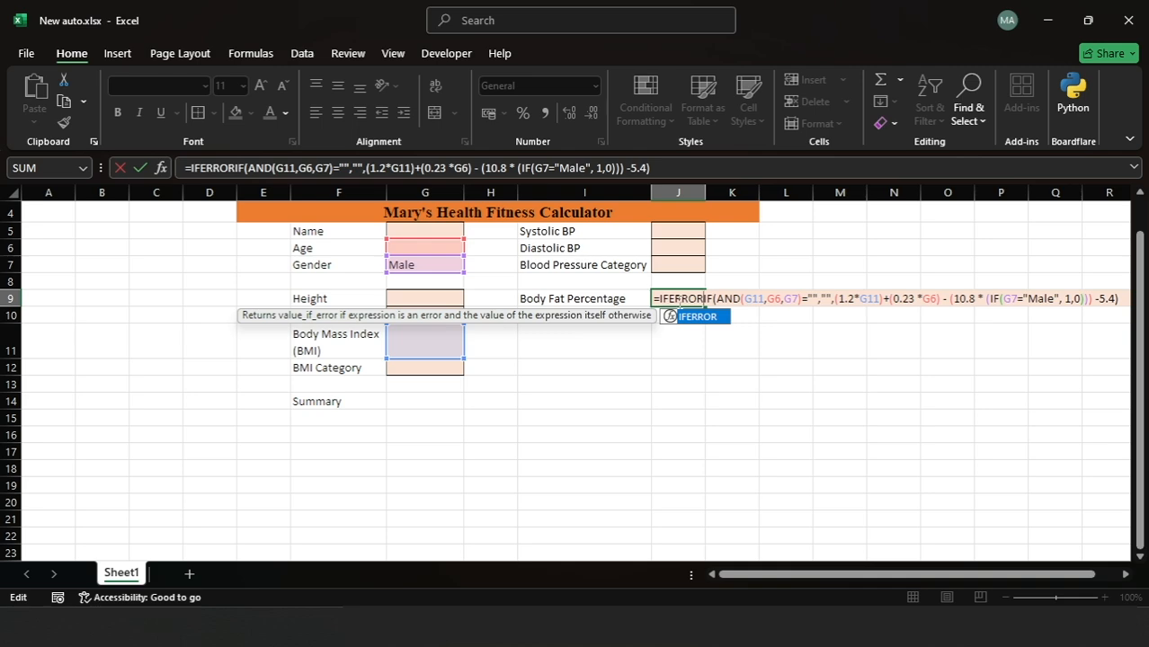
type("(")
key("ctrl+shift+u")
type("\"\"")
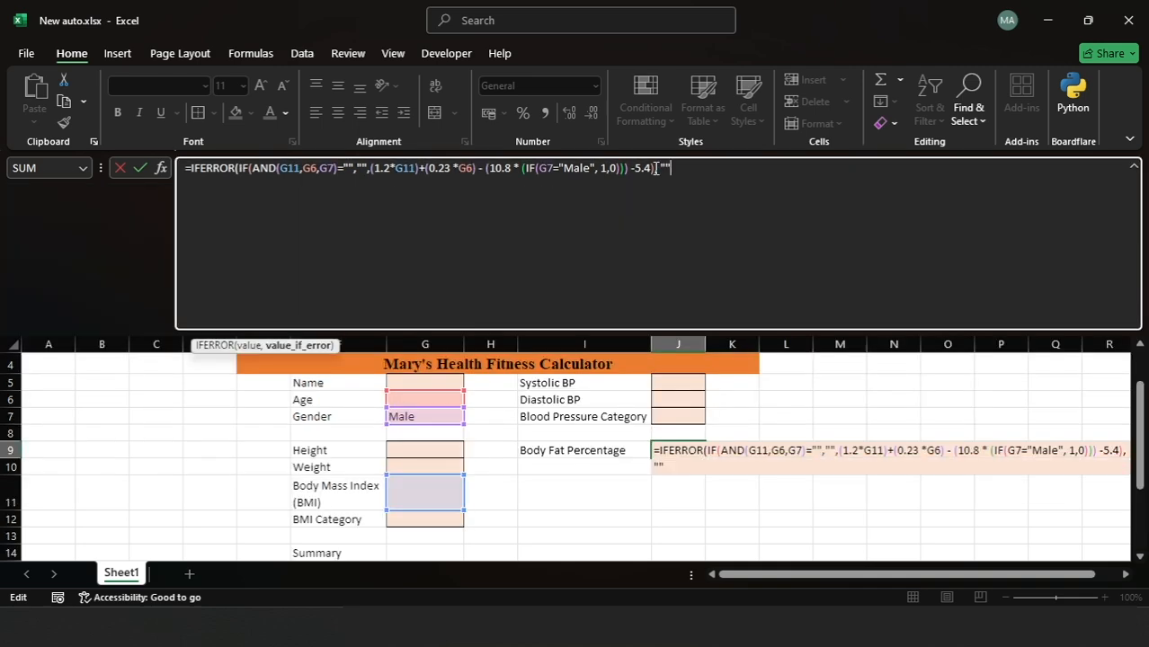
type(")")
key("Return")
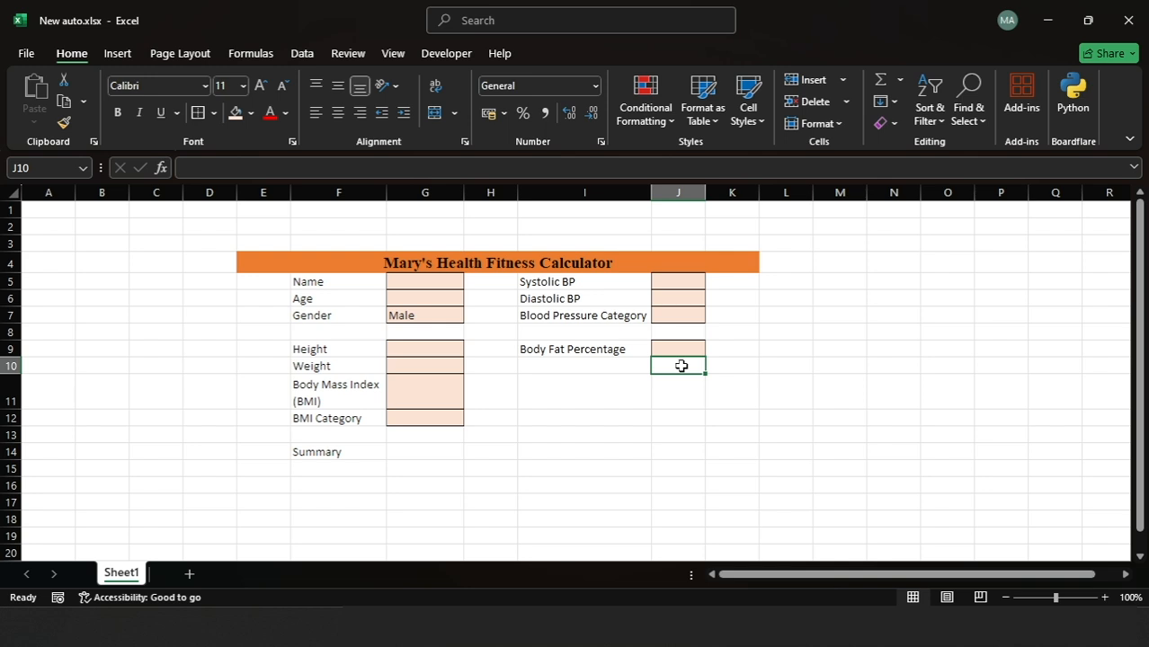
Label cell I10, below Body Fat Percentage, as BSP Category.
left_click(522, 364)
type("Category")
double_click(522, 364)
type("B")
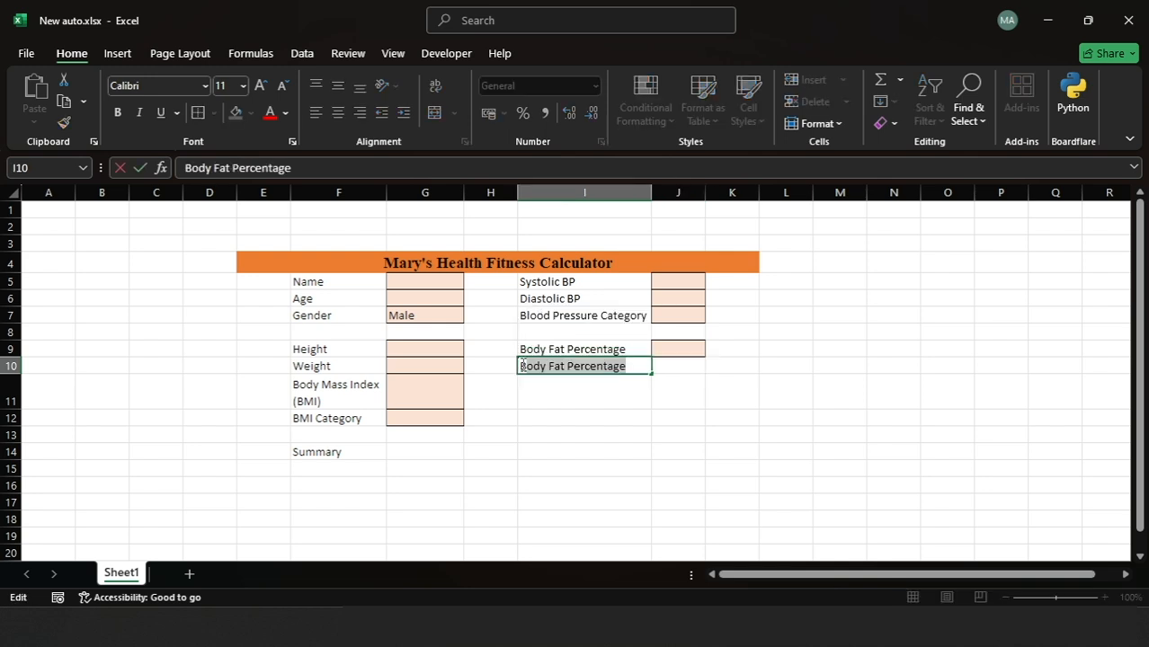
type("SP Cate")
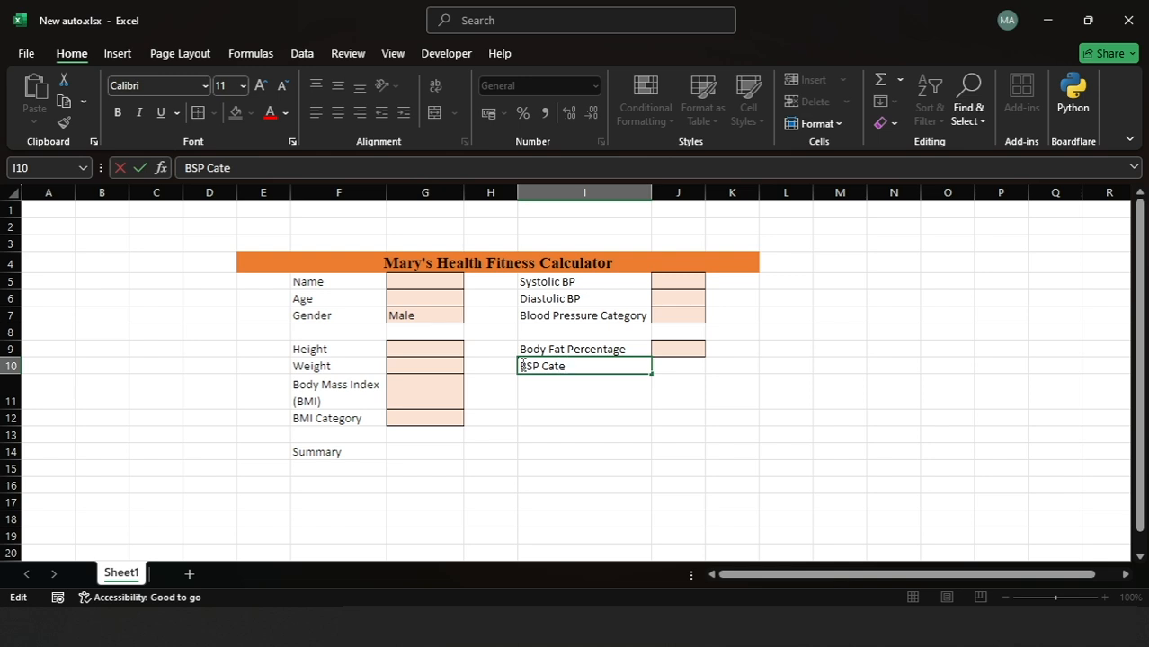
type("gory")
Copy the empty formatted Systolic BP cell J5 into J10 beside the BSP Category label.
left_click(676, 285)
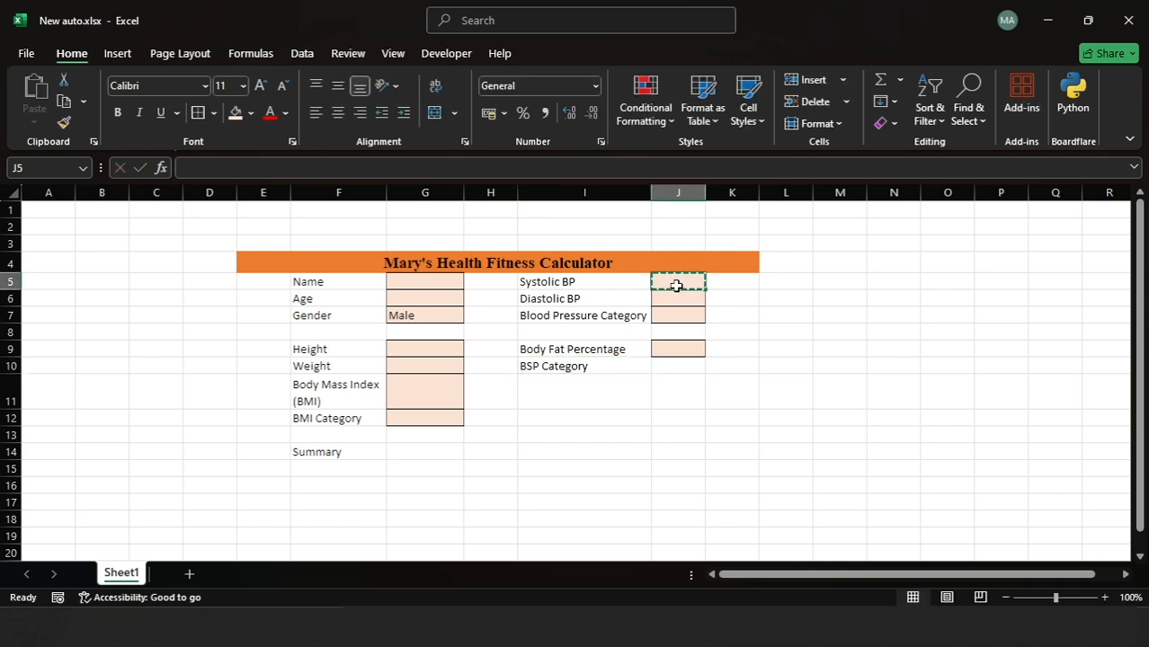
key("ctrl+c")
left_click(680, 364)
key("ctrl+v")
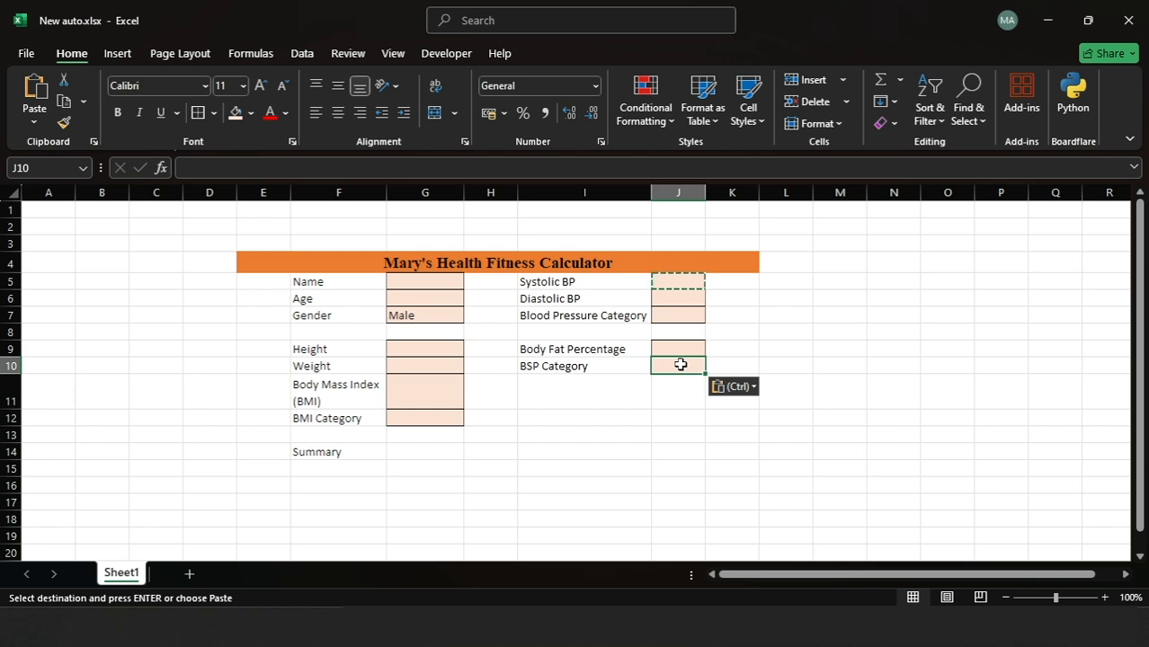
left_click(688, 396)
left_click(679, 350)
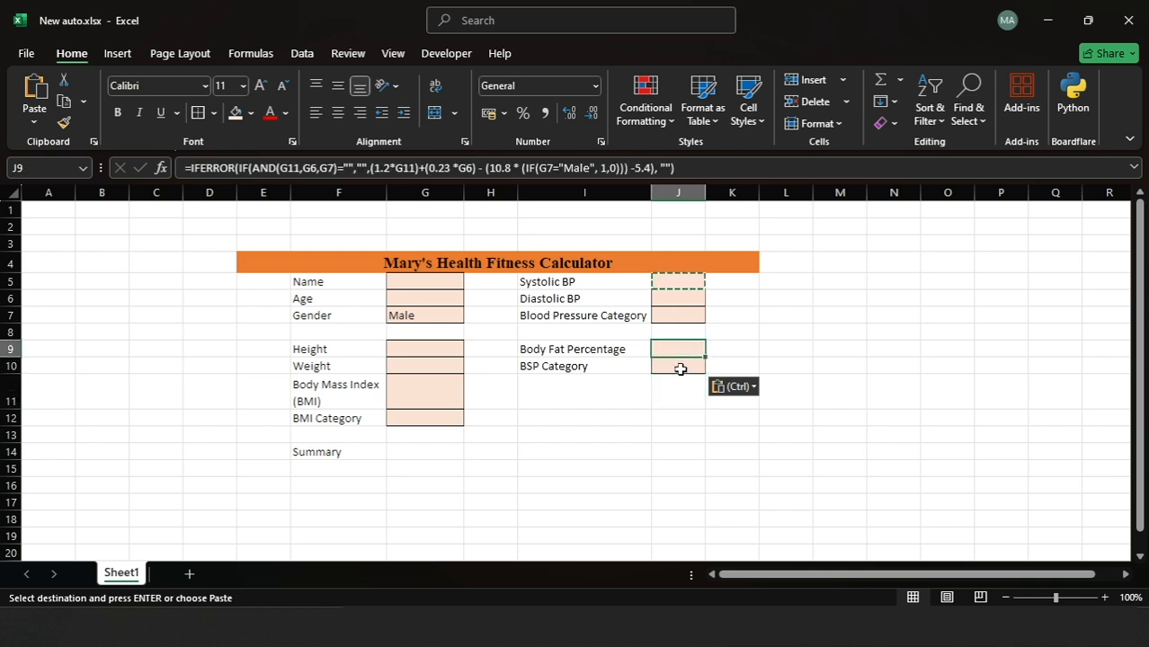
Start the BSP Category formula in J10 with the male low range, =IF(G7="Male", IF(J9<8, "Low", IF(.
left_click(680, 367)
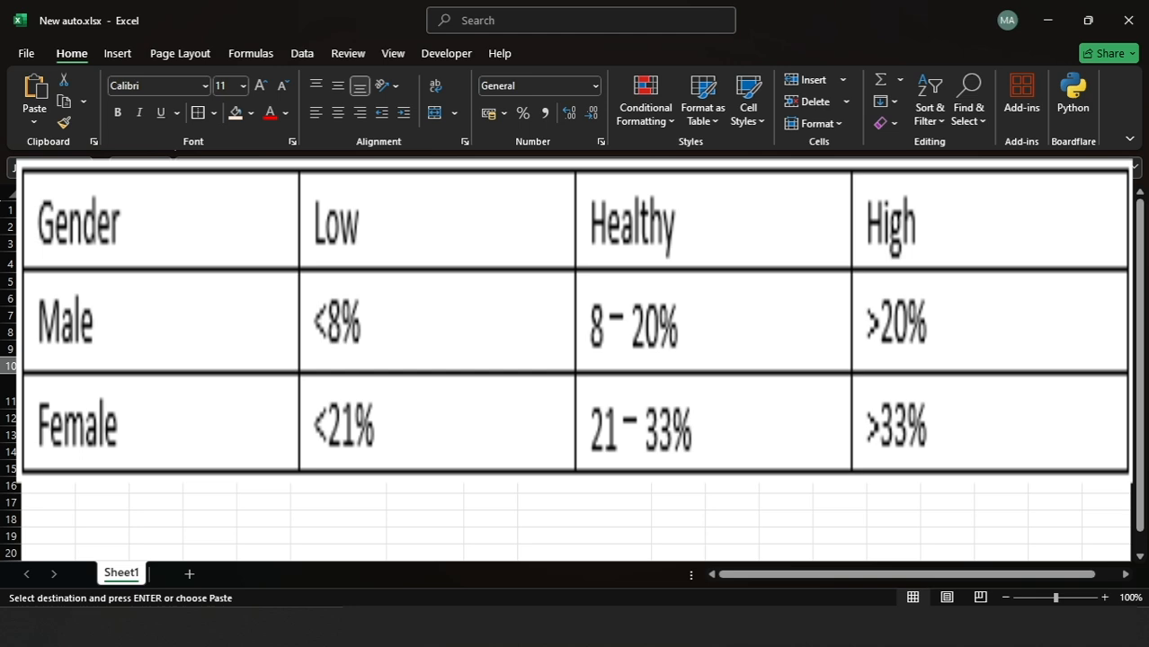
type("=")
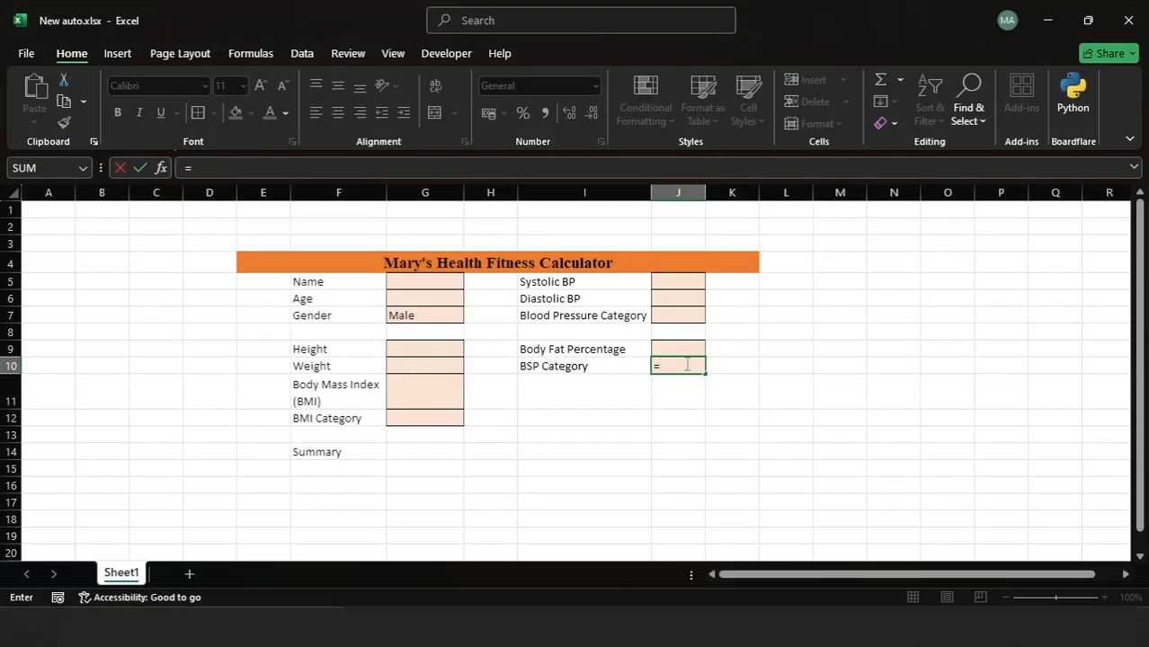
type("IF(")
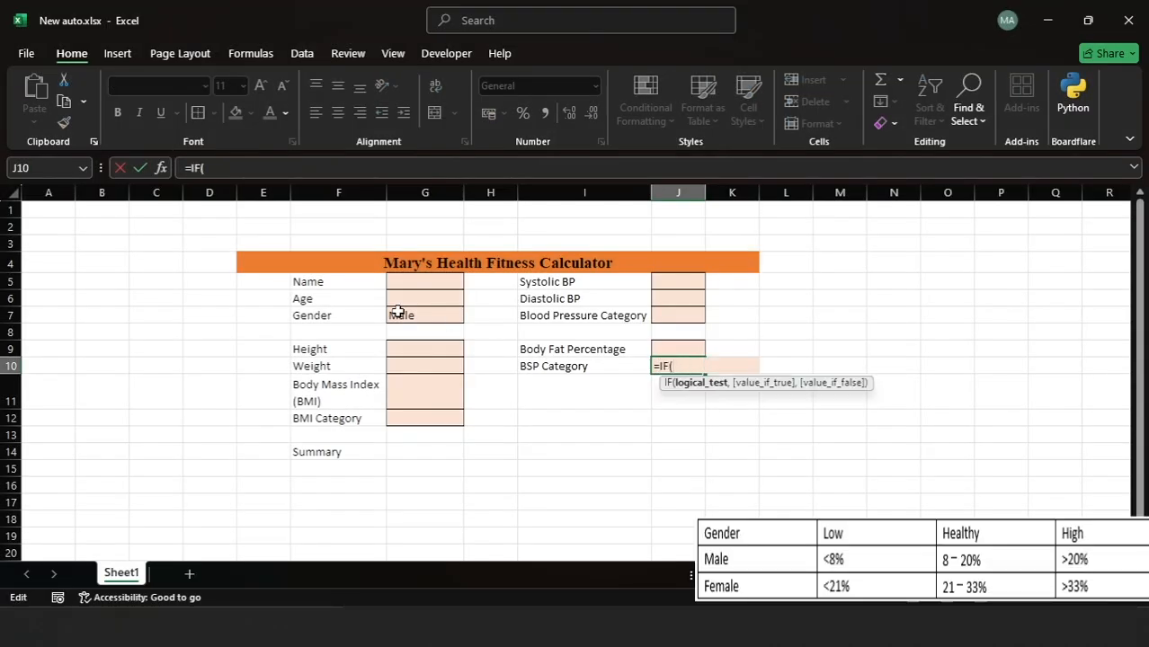
left_click(405, 314)
type("=")
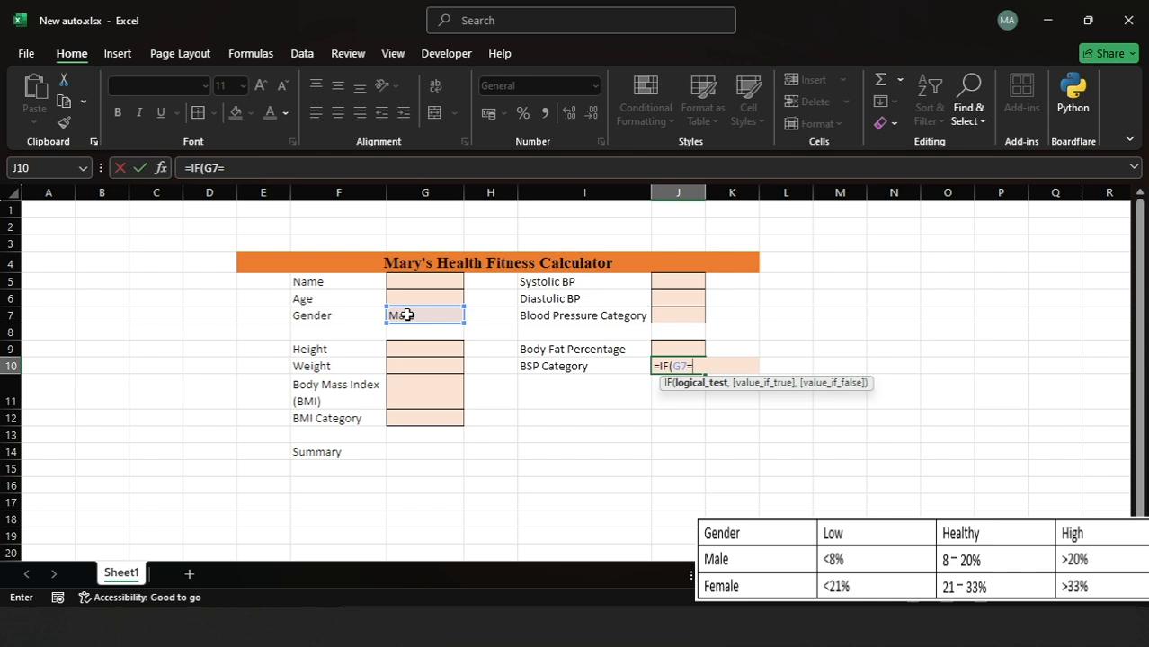
type("\"Male\", IF")
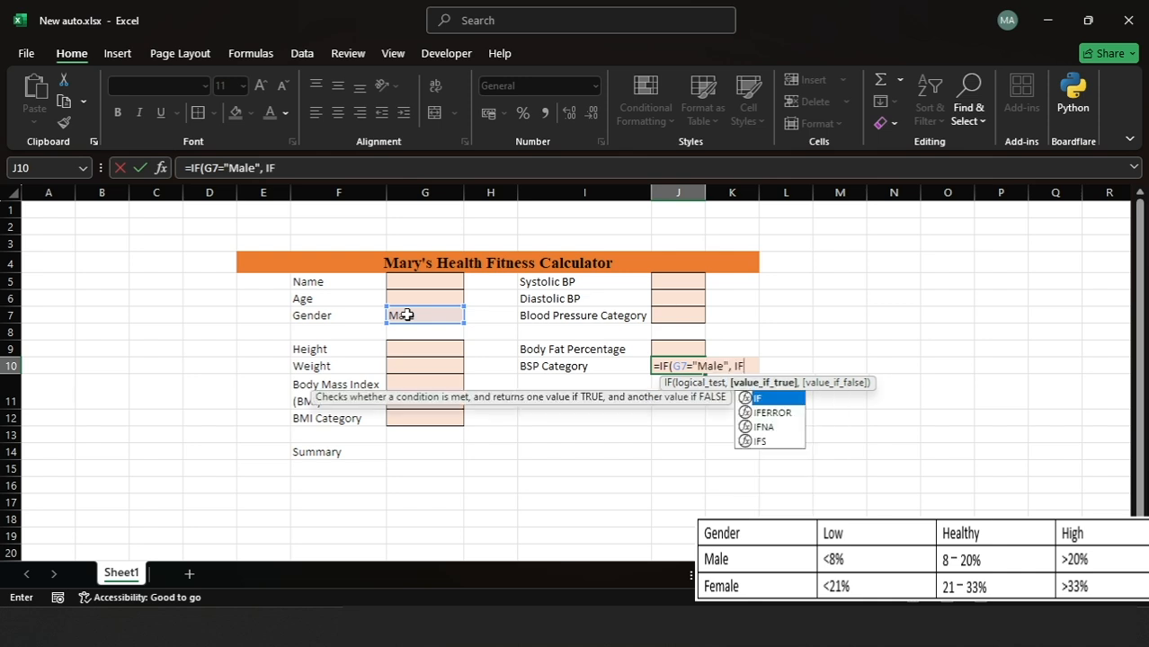
type("(")
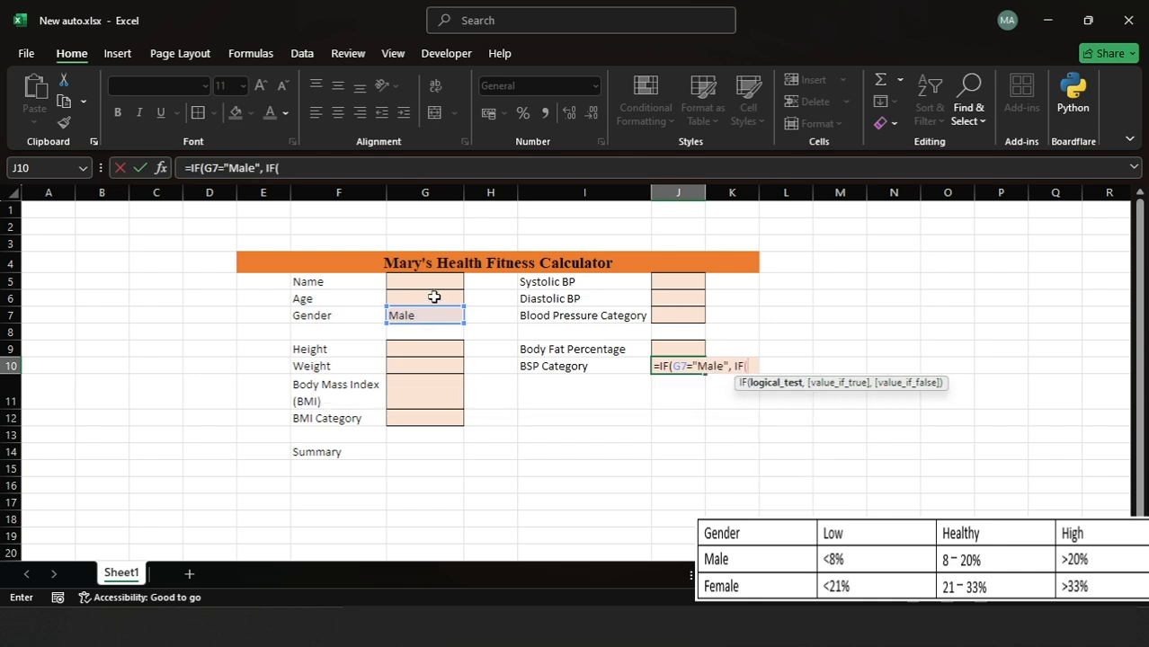
left_click(682, 350)
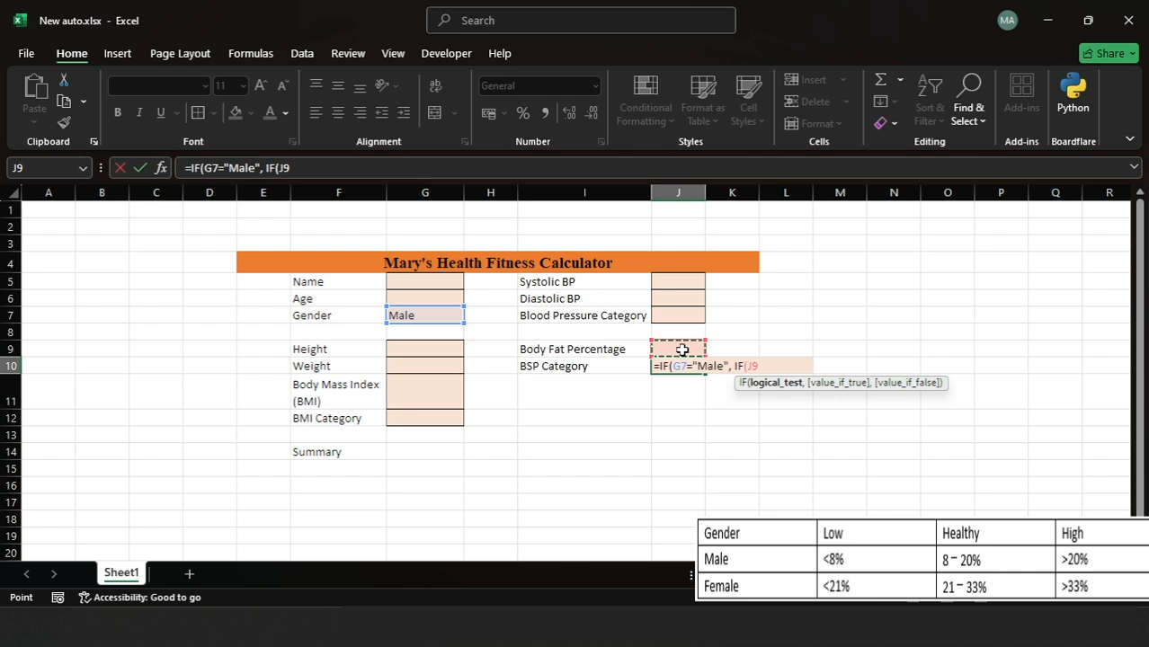
type("<8, ")
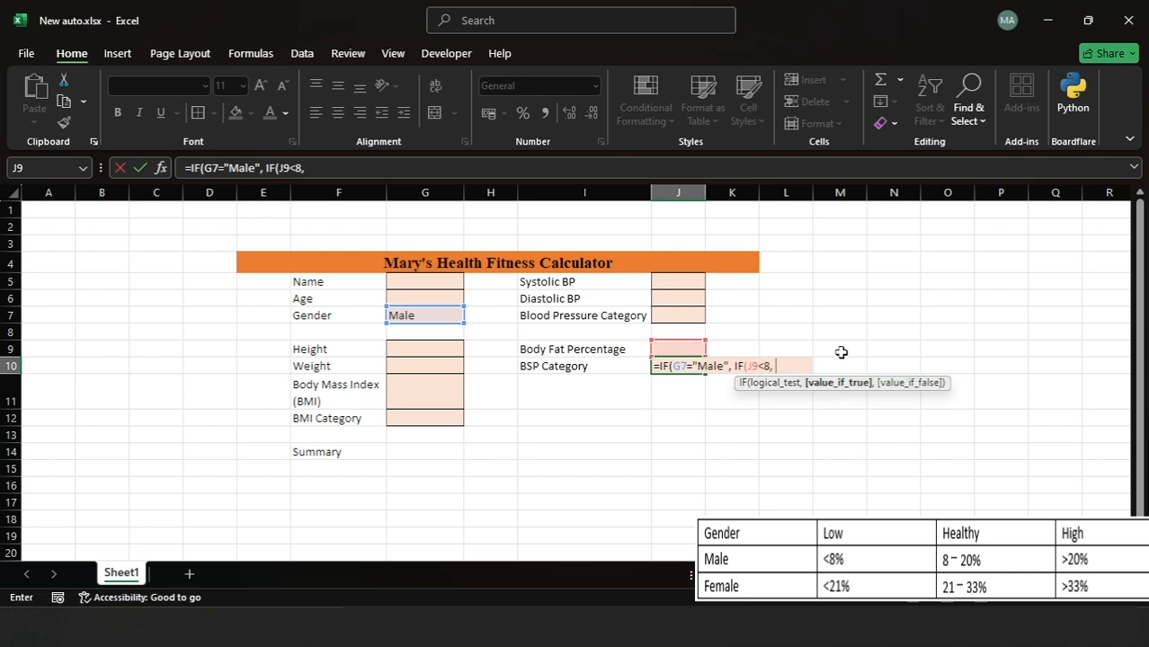
type("\"Low\", IF(")
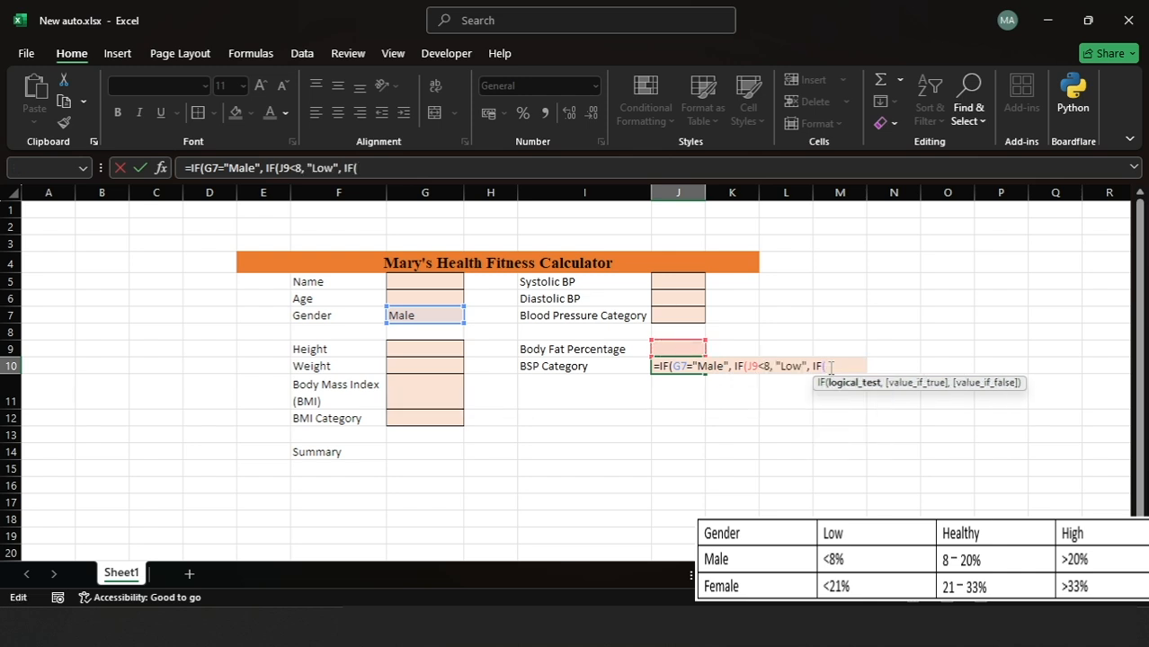
Continue the J10 formula with the remaining male ranges, J9<20,"Healthy","High")),.
left_click(674, 348)
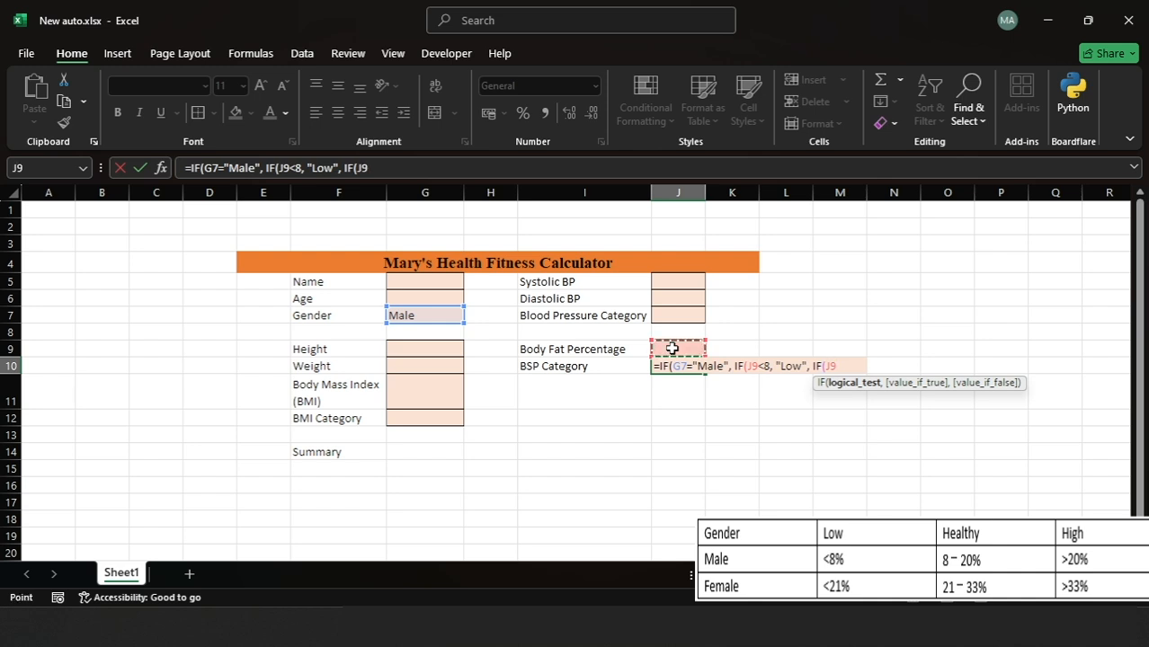
type("<20,\"He")
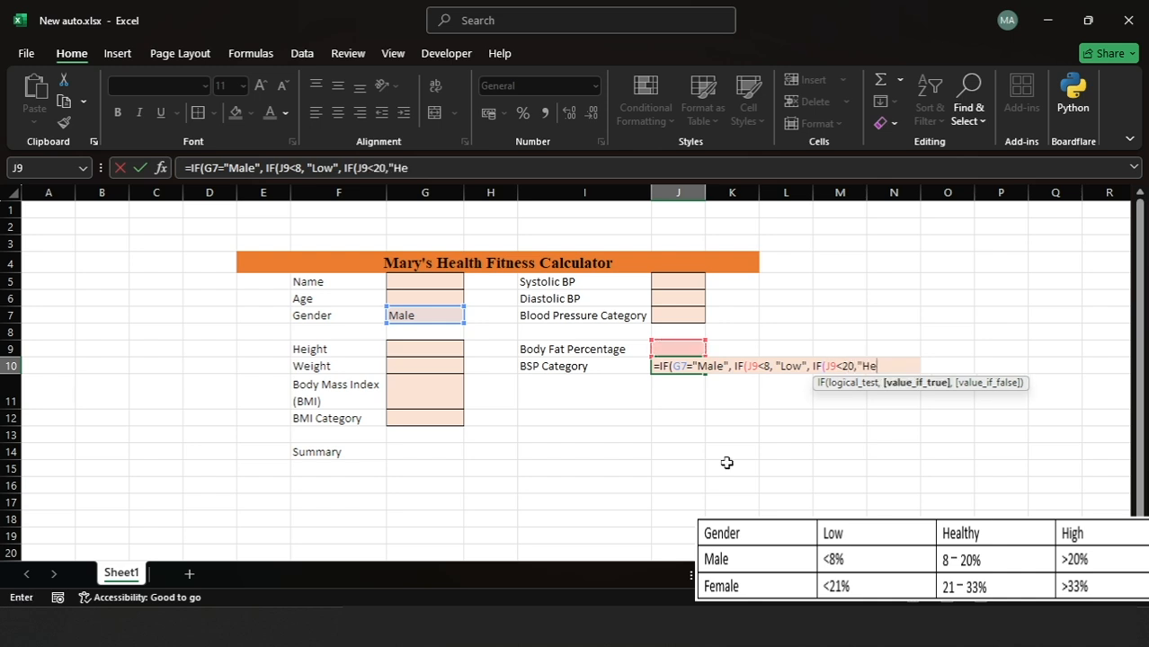
type("althy")
type("\", IF(")
key("BackSpace")
key("BackSpace")
key("BackSpace")
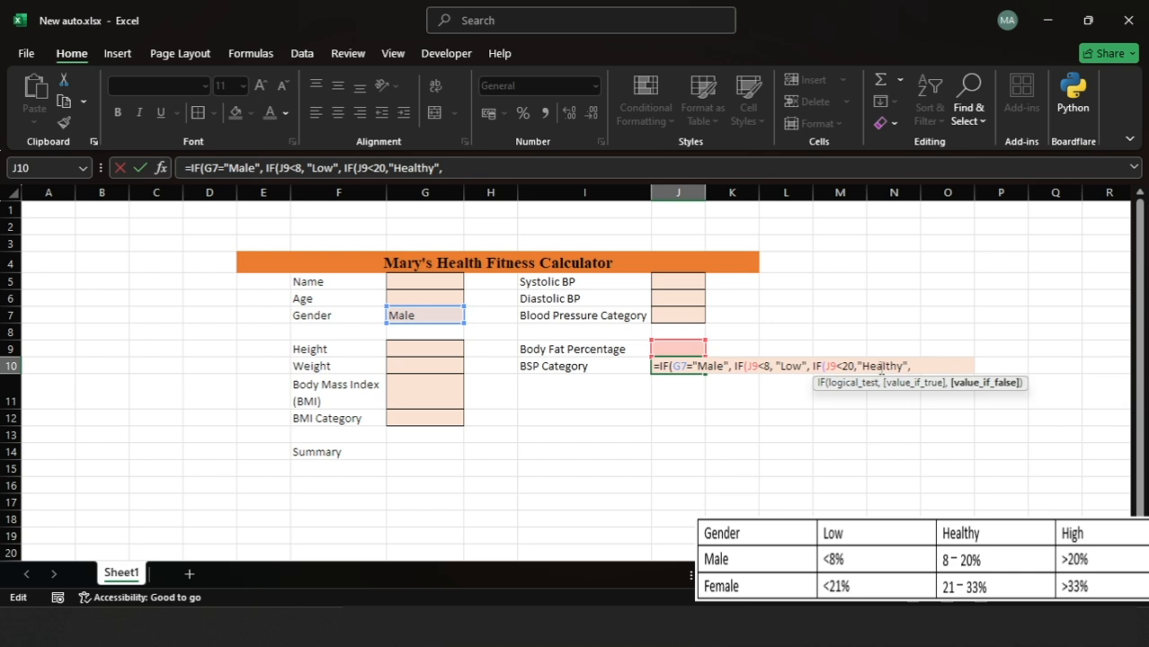
left_click(915, 368)
type("High\"")
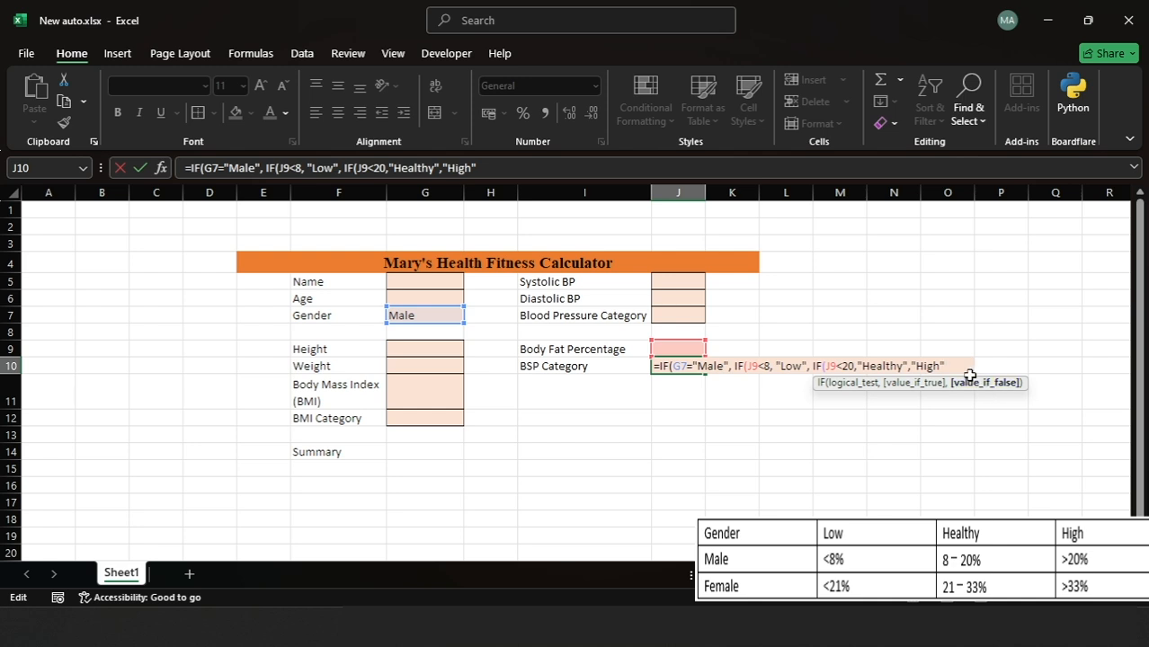
type(")),")
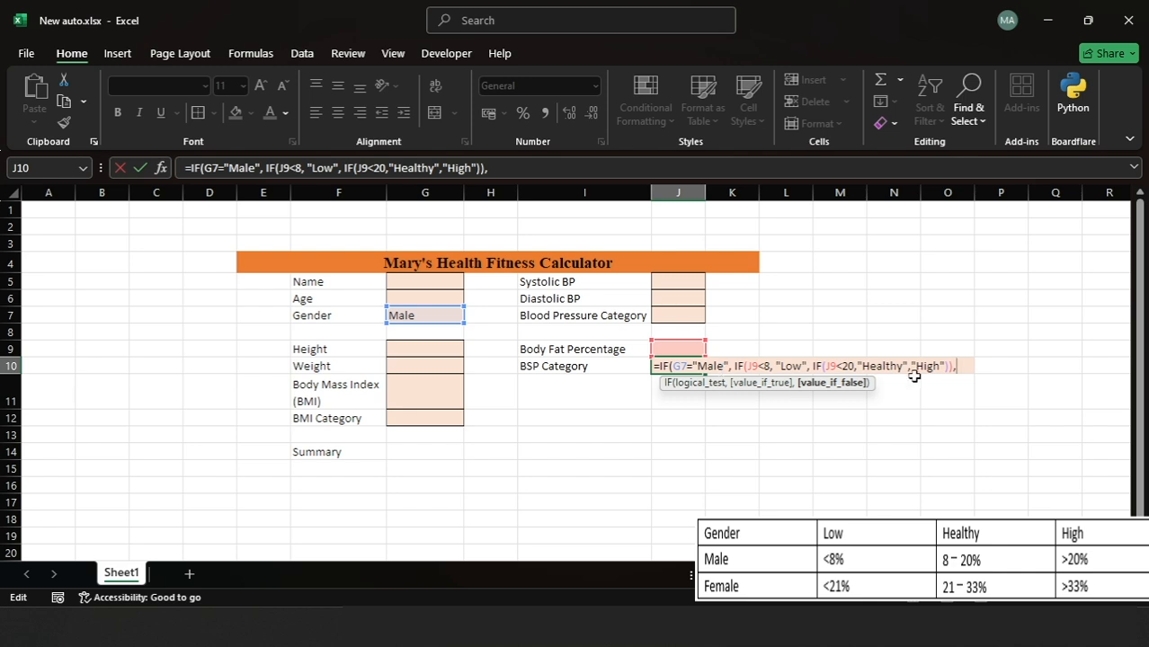
Complete the J10 formula with the female ranges, IF(J9<21, "Low", IF(J9<33, "Healthy", "High"))), and enter it.
type("IF(")
left_click(670, 347)
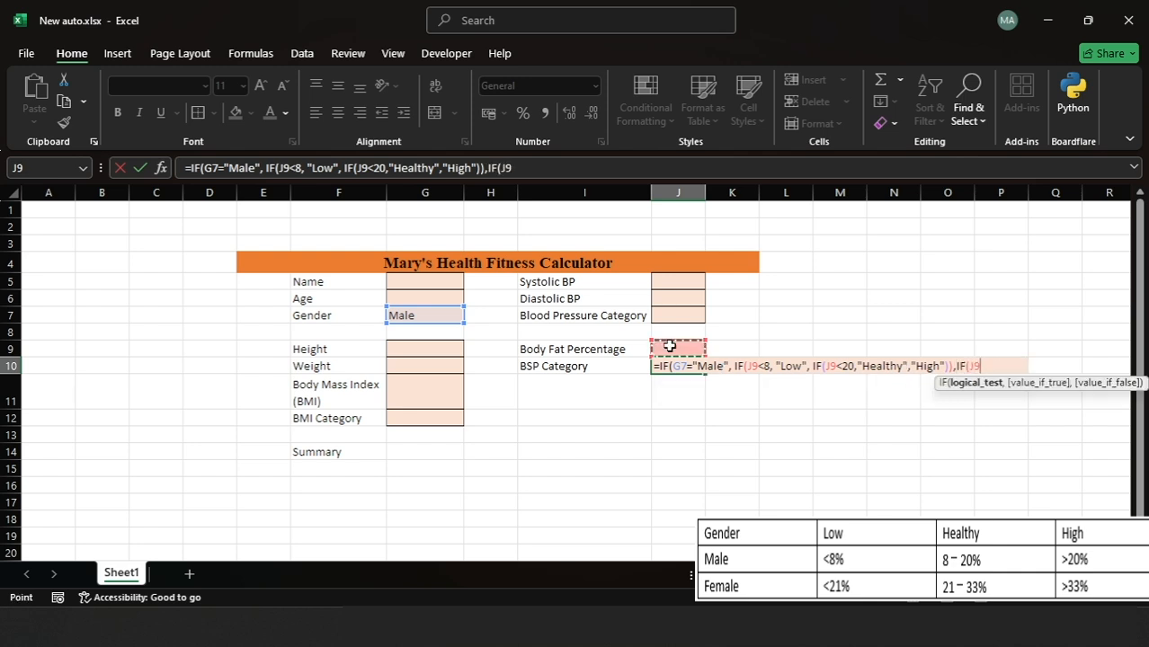
type("<21,")
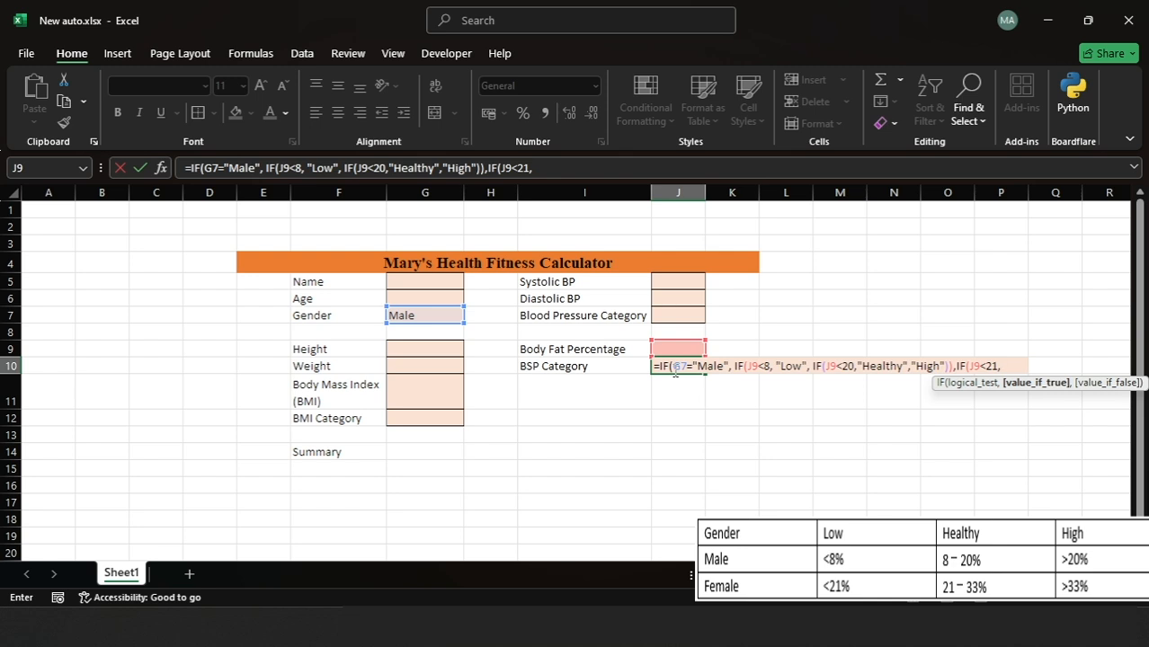
type(" \"Low\", IF(J9")
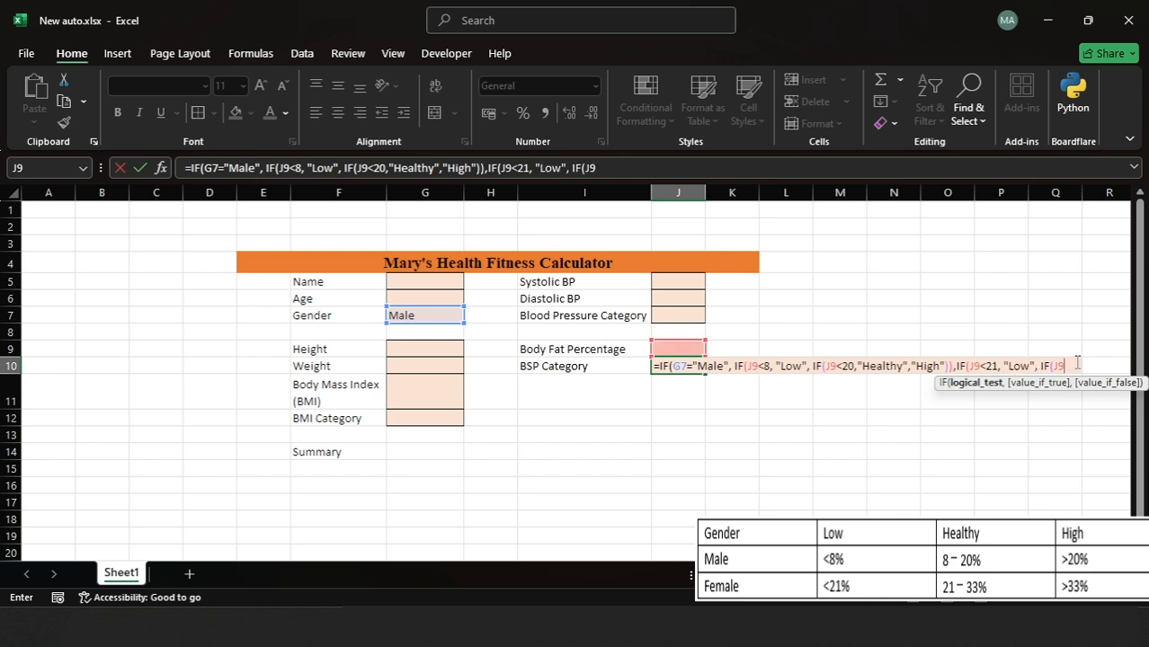
type("<33, \"healthy\",")
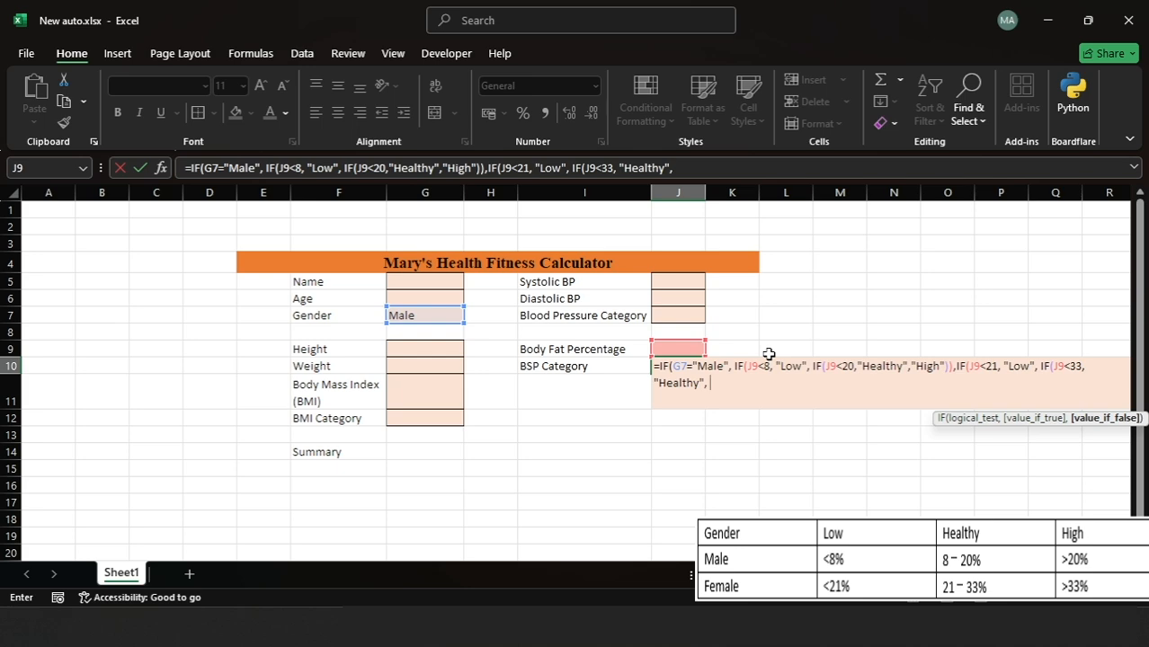
type(" \"High\"))")
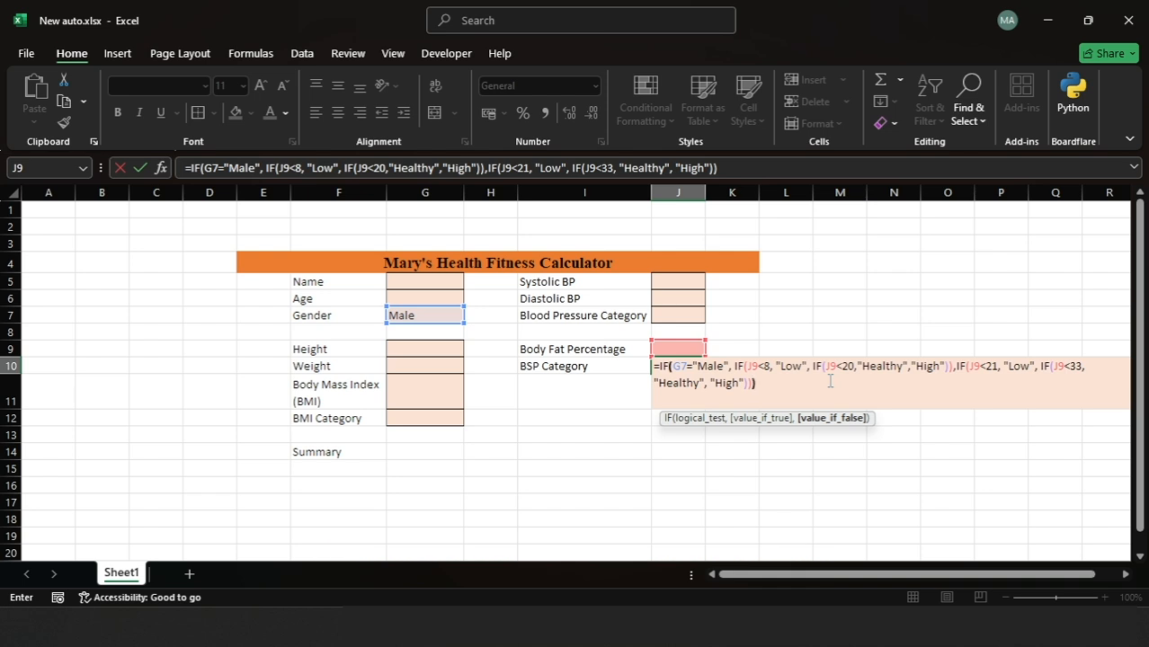
key("Return")
Begin wrapping the BSP Category formula in J10 in an outer IF( placed before the existing IF.
left_click(688, 369)
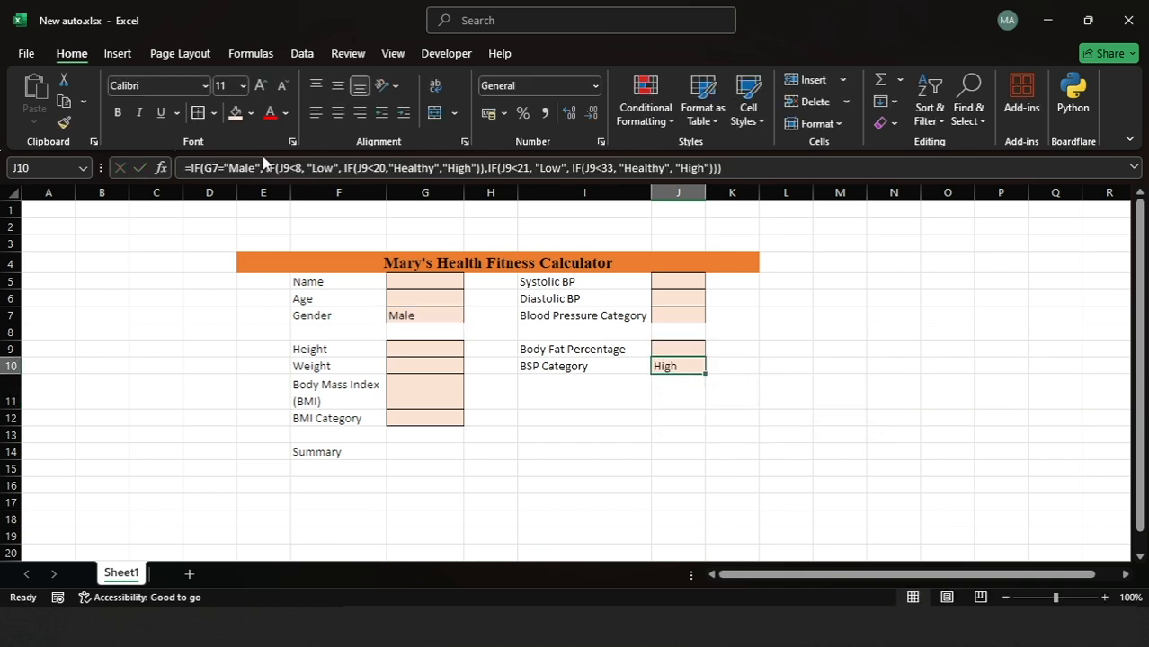
left_click(1134, 168)
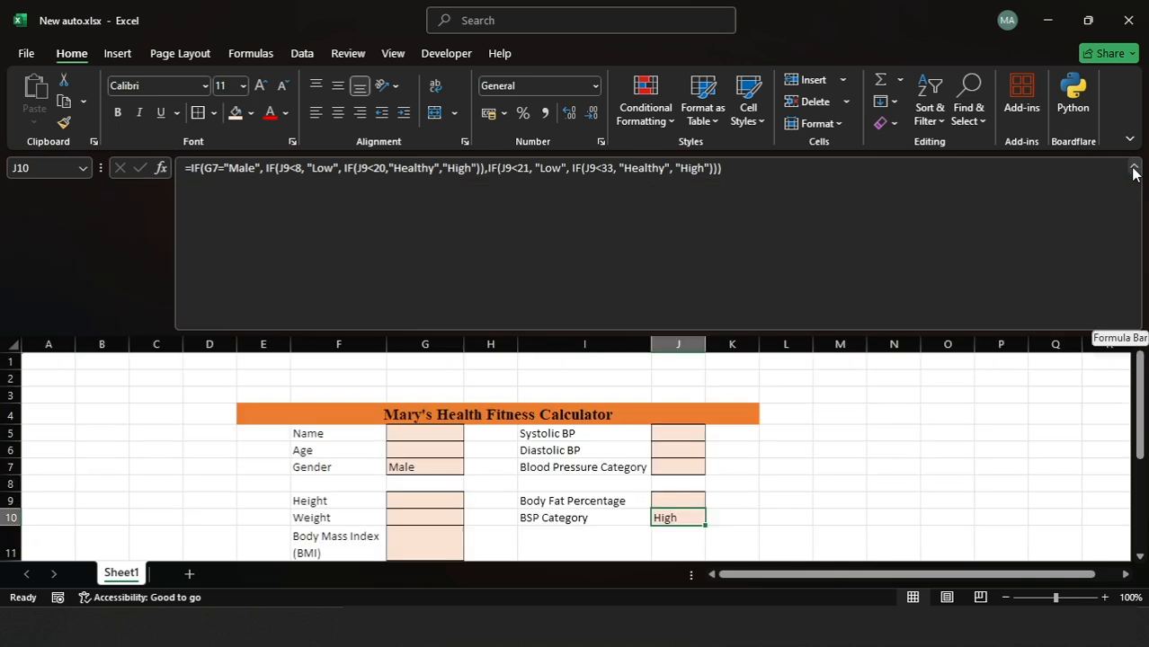
left_click(191, 170)
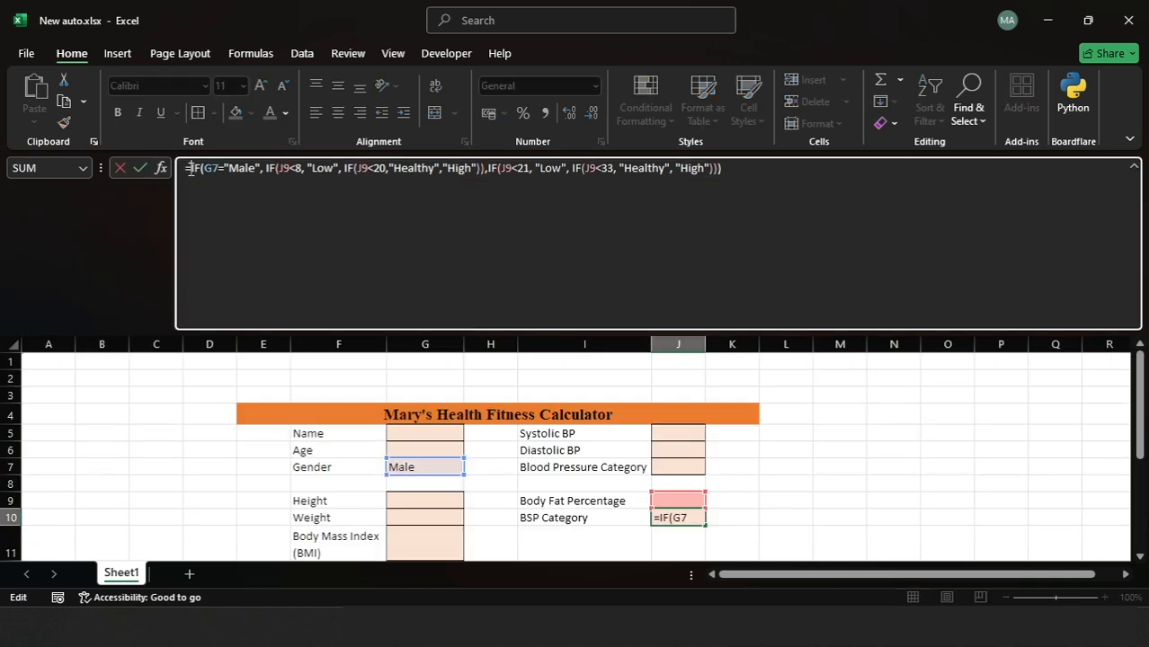
key("Right")
key("Right")
key("Right")
key("Right")
key("Left")
key("Left")
key("Left")
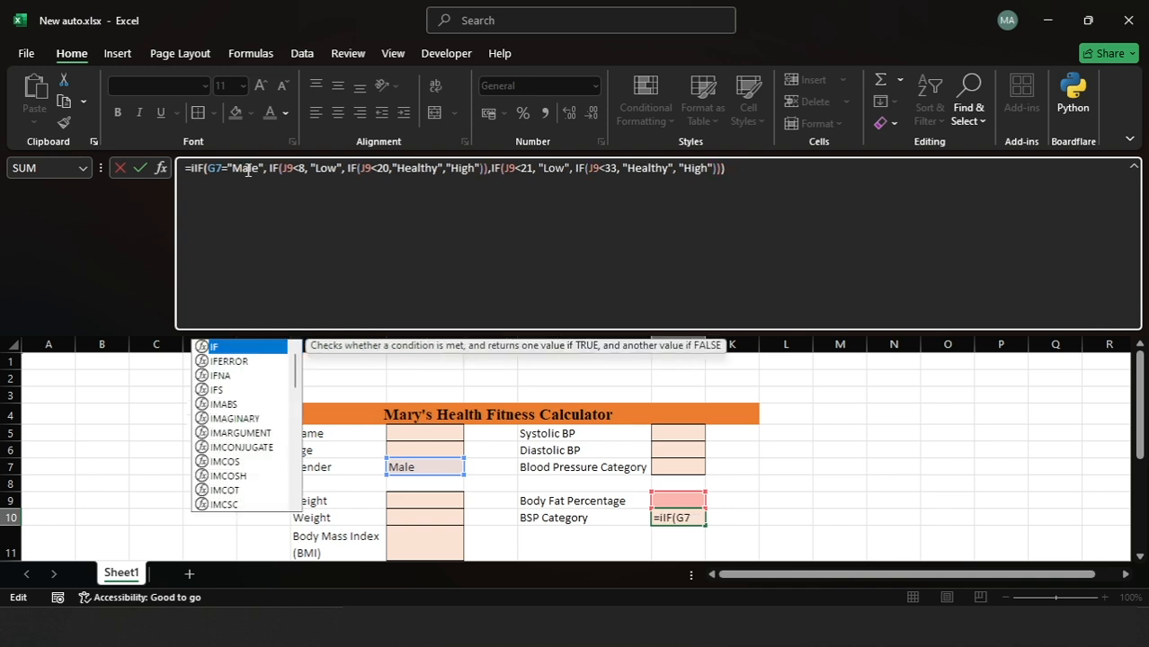
key("Right")
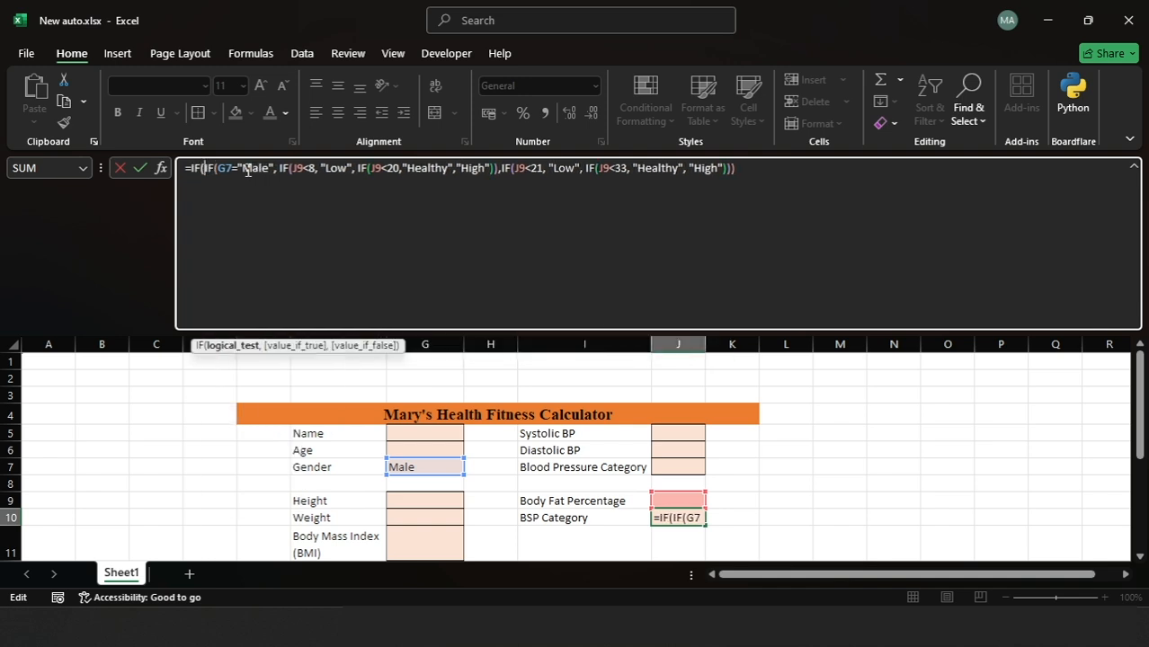
Add the blank check J9="","", to the outer IF in J10, close its parenthesis and enter the formula.
left_click(687, 501)
type("=\"\",\"\"")
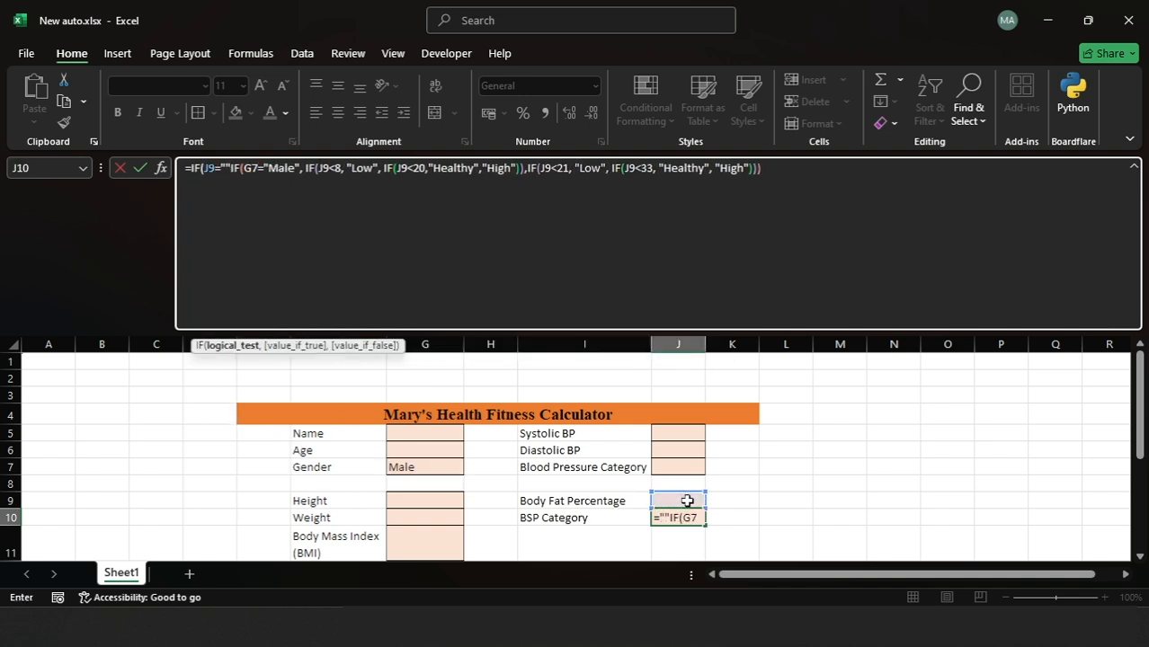
type(",")
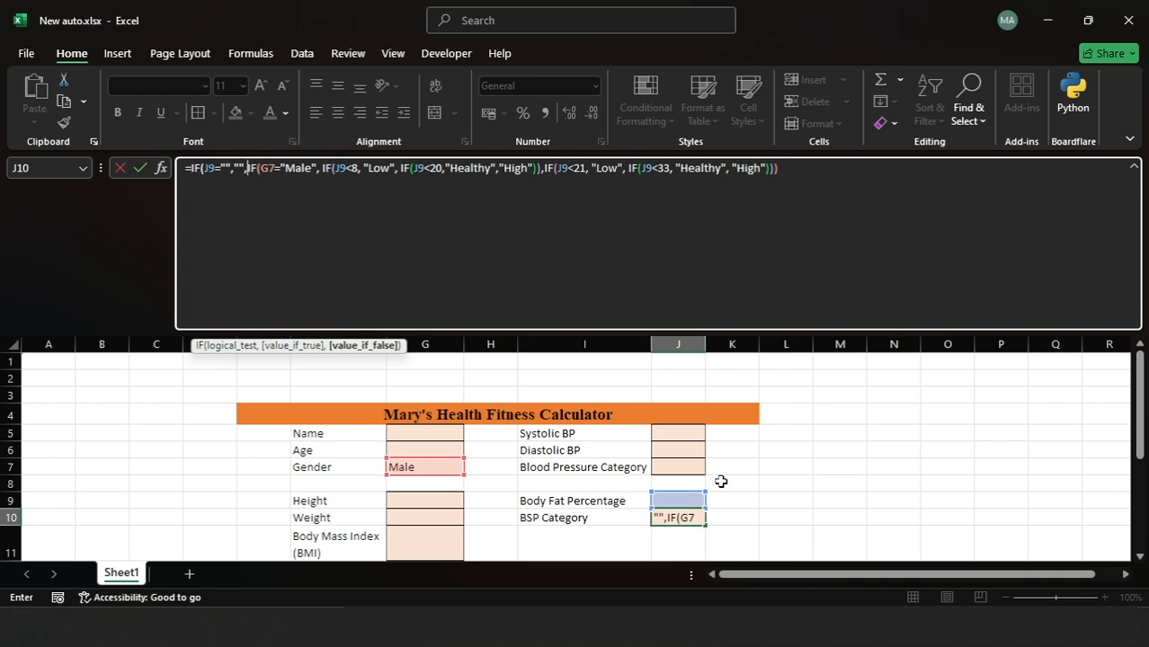
left_click(799, 169)
type(")")
key("Return")
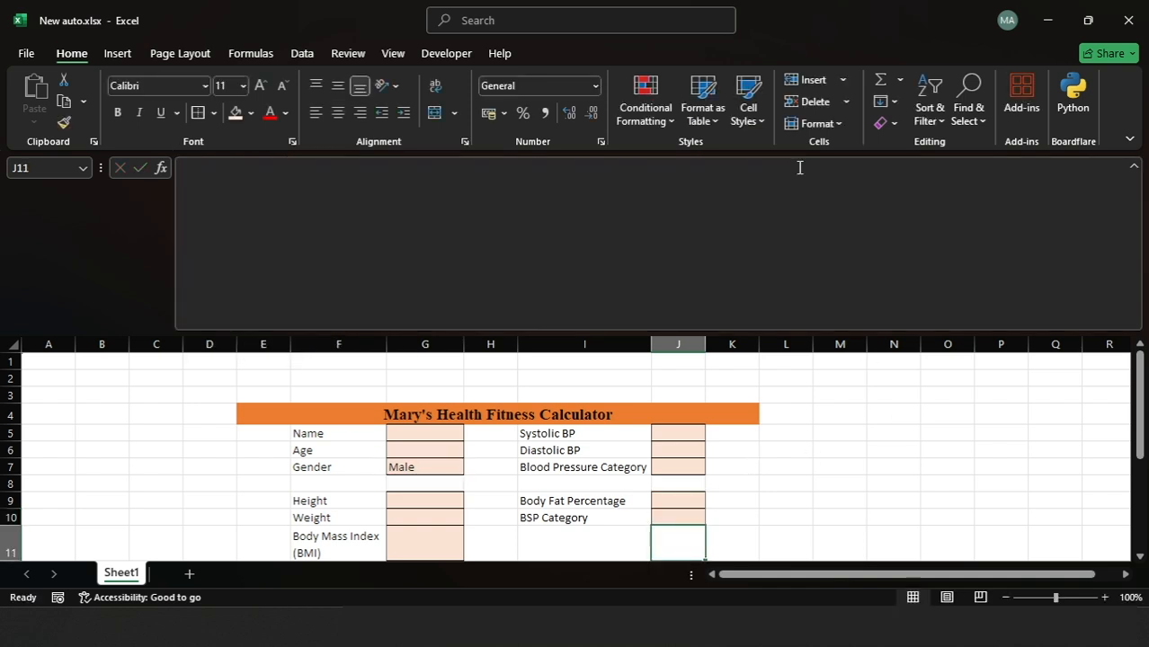
Add a formula-based conditional formatting rule to J10 that fills it green when =$J$10="Healthy".
left_click(686, 361)
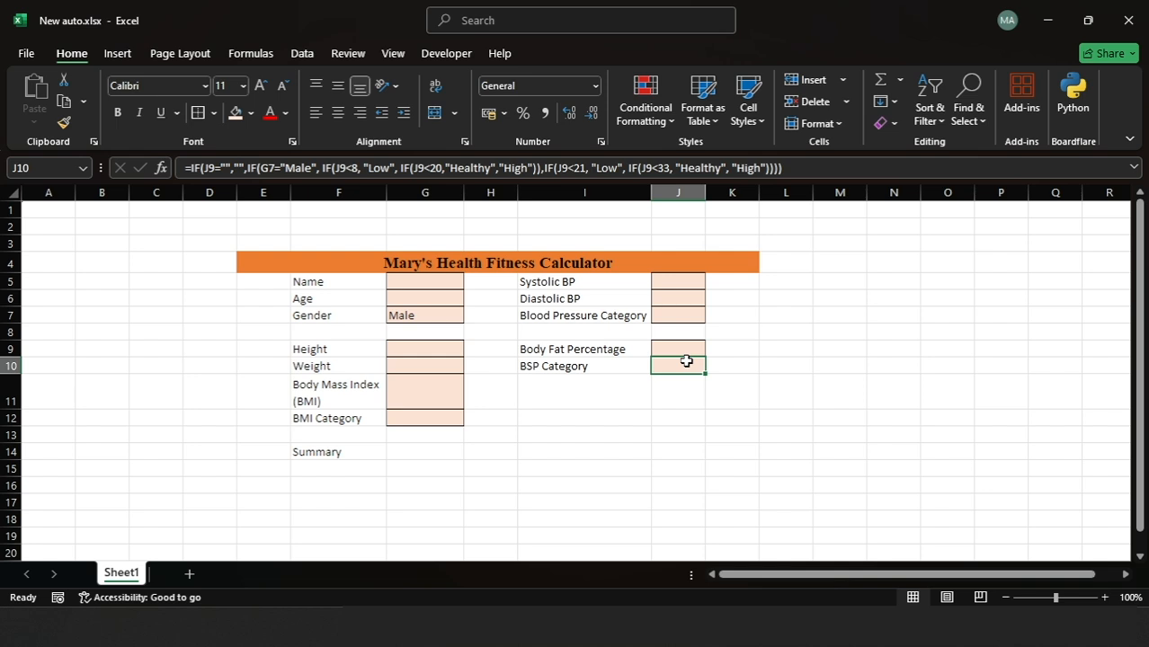
left_click(645, 107)
left_click(710, 331)
left_click(241, 164)
left_click(202, 234)
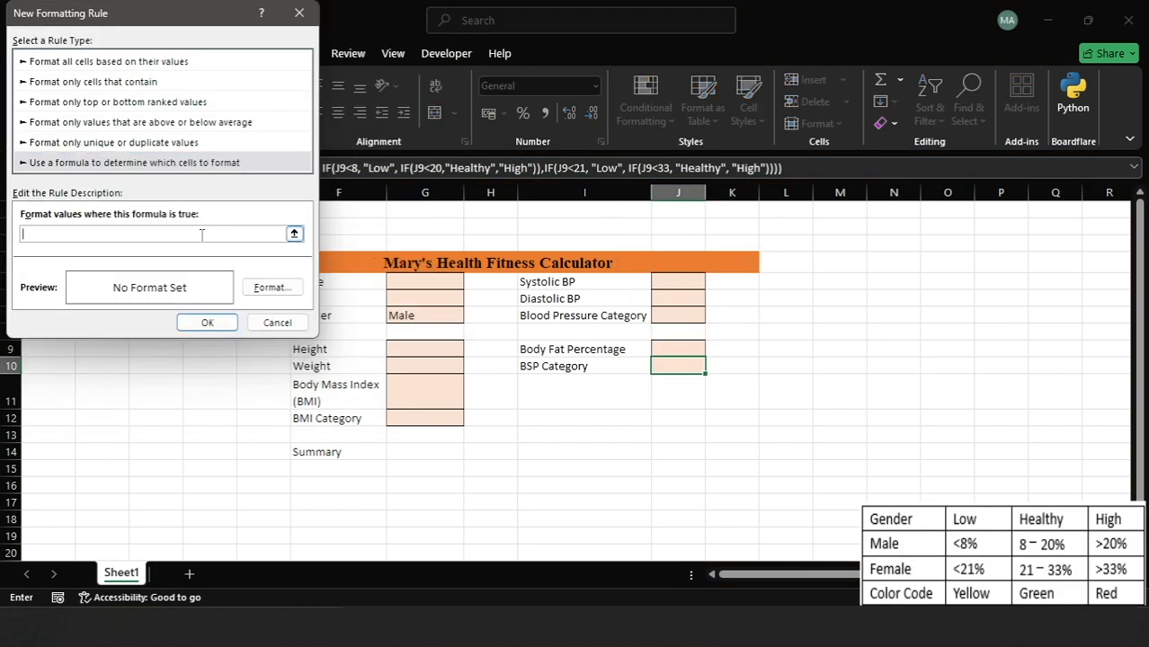
type("=")
left_click(678, 366)
type("=\"h")
type("ealthy")
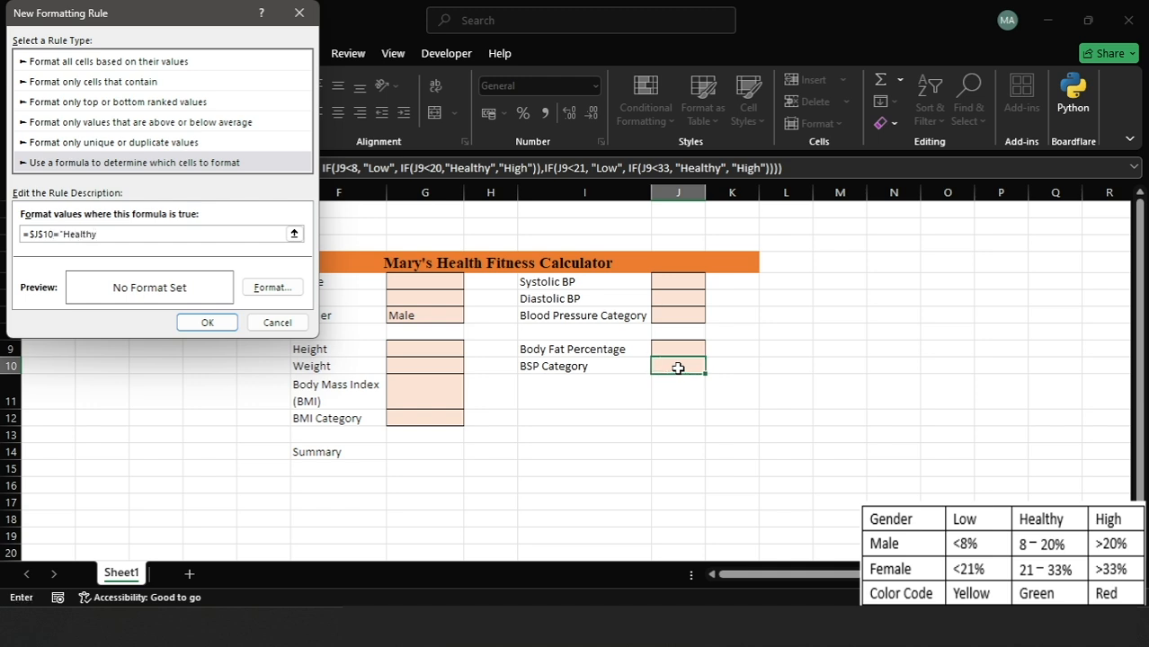
left_click(270, 288)
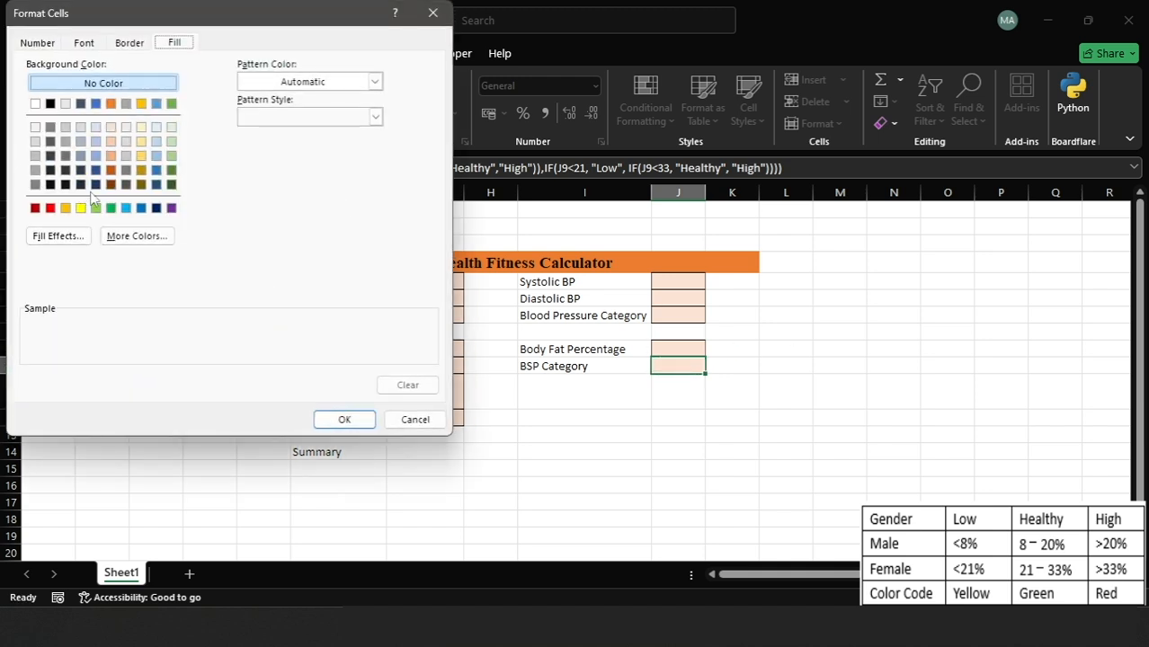
left_click(110, 207)
left_click(344, 419)
left_click(205, 322)
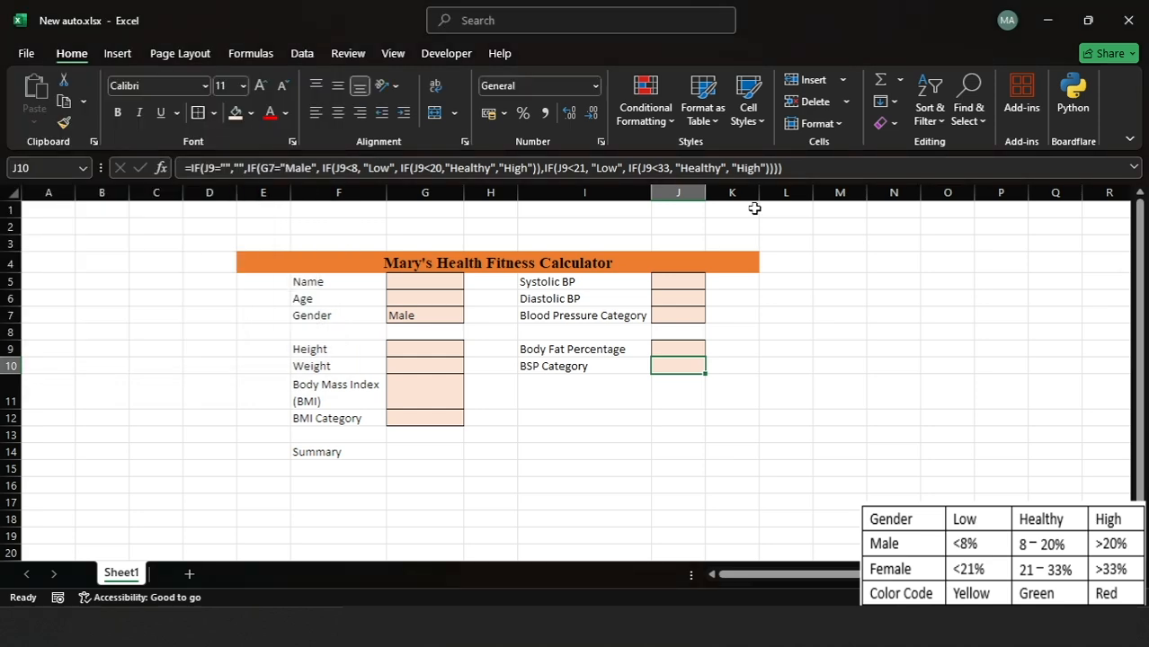
Add a formula-based conditional formatting rule to J10 that fills it yellow when =$J$10="Low".
left_click(665, 123)
left_click(674, 328)
left_click(134, 163)
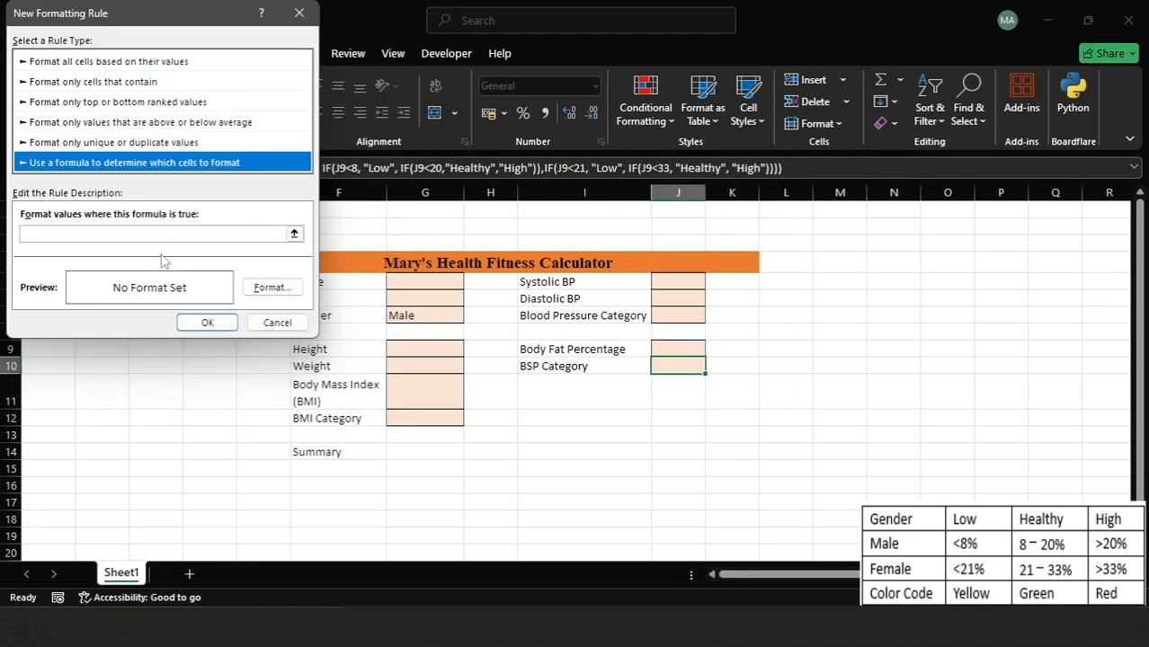
left_click(161, 234)
type("=")
left_click(674, 366)
type("=\"Low")
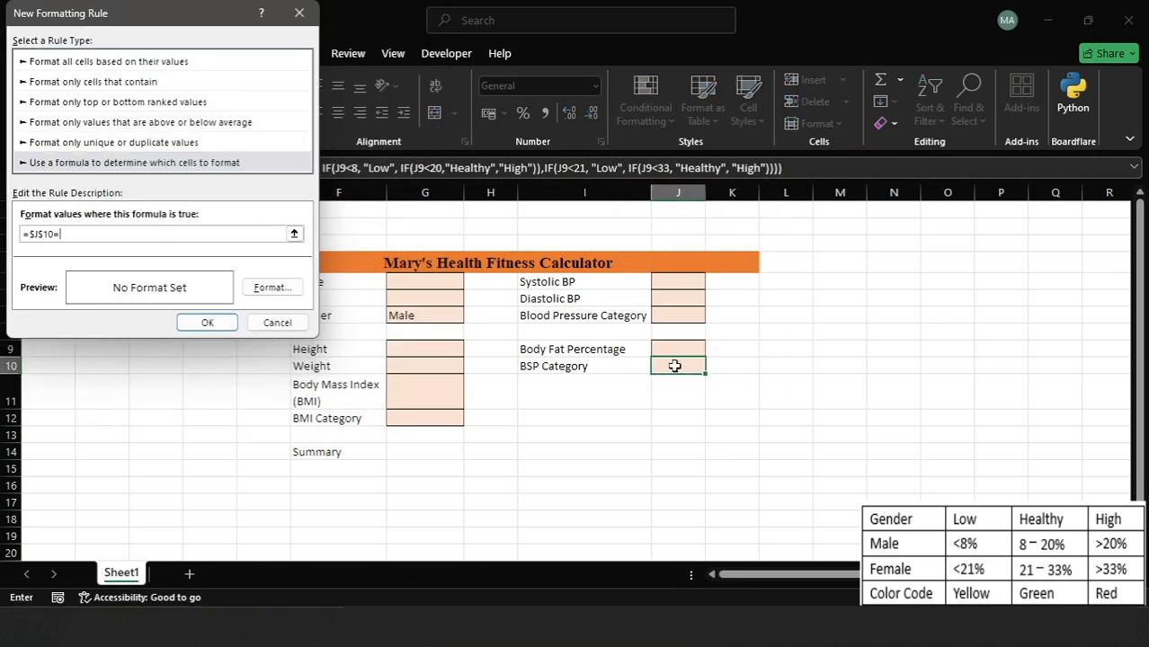
left_click(273, 287)
left_click(80, 208)
left_click(349, 428)
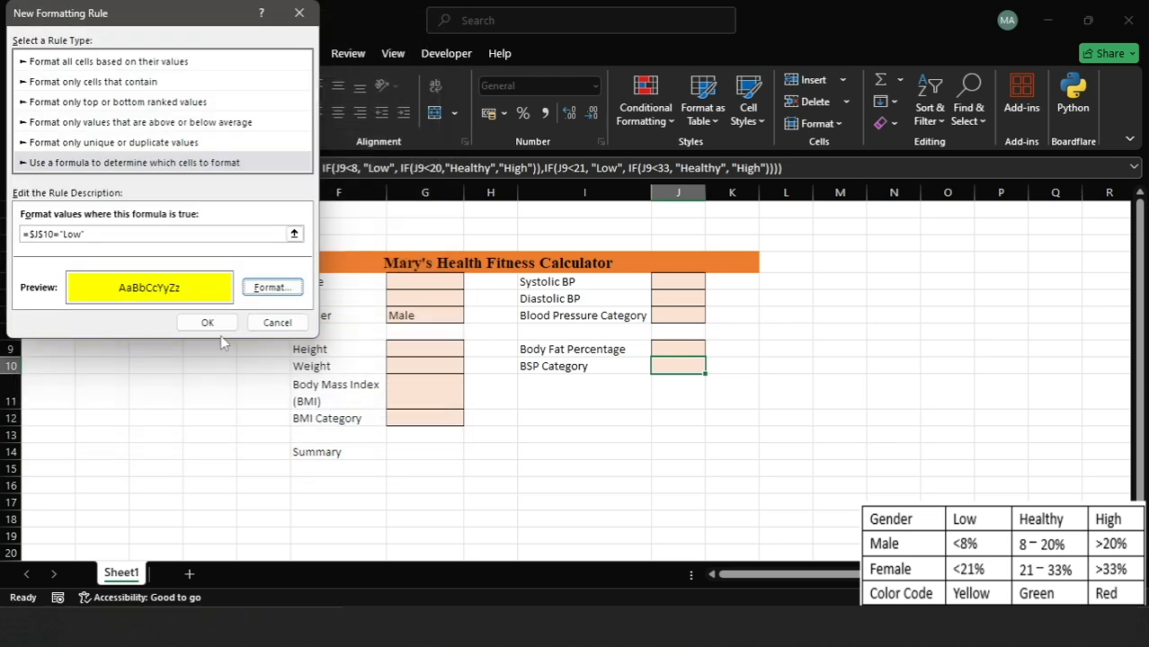
left_click(221, 331)
Add a formula-based conditional formatting rule to J10 that fills it red when =$J$10="High".
left_click(653, 111)
left_click(690, 331)
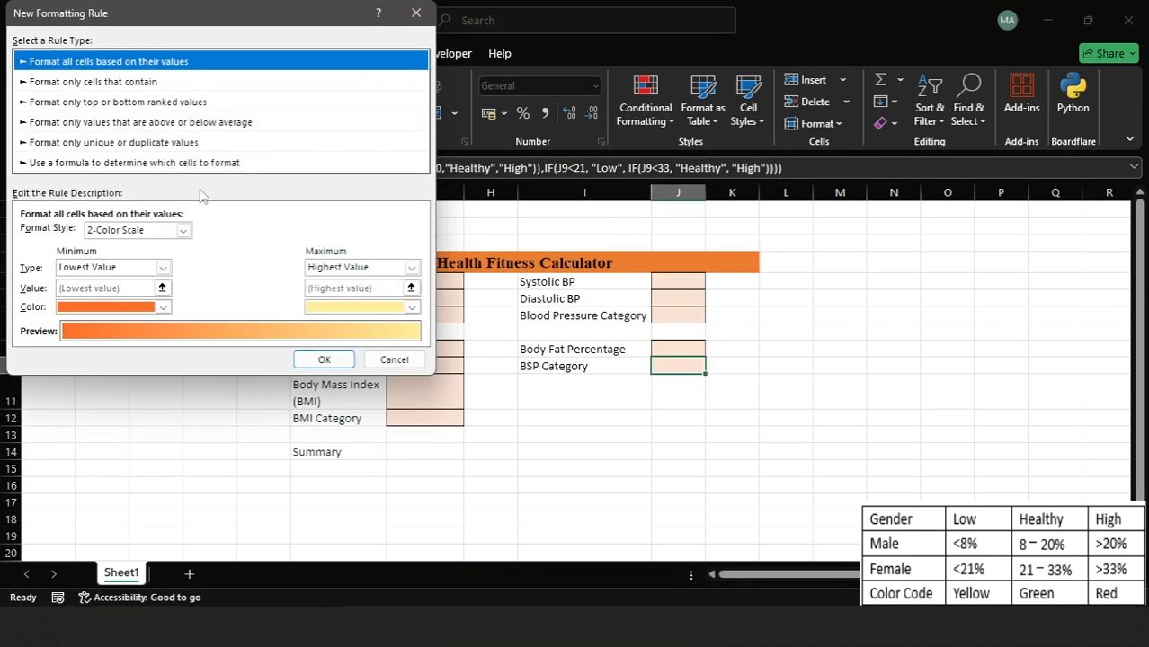
left_click(193, 164)
left_click(151, 236)
type("=")
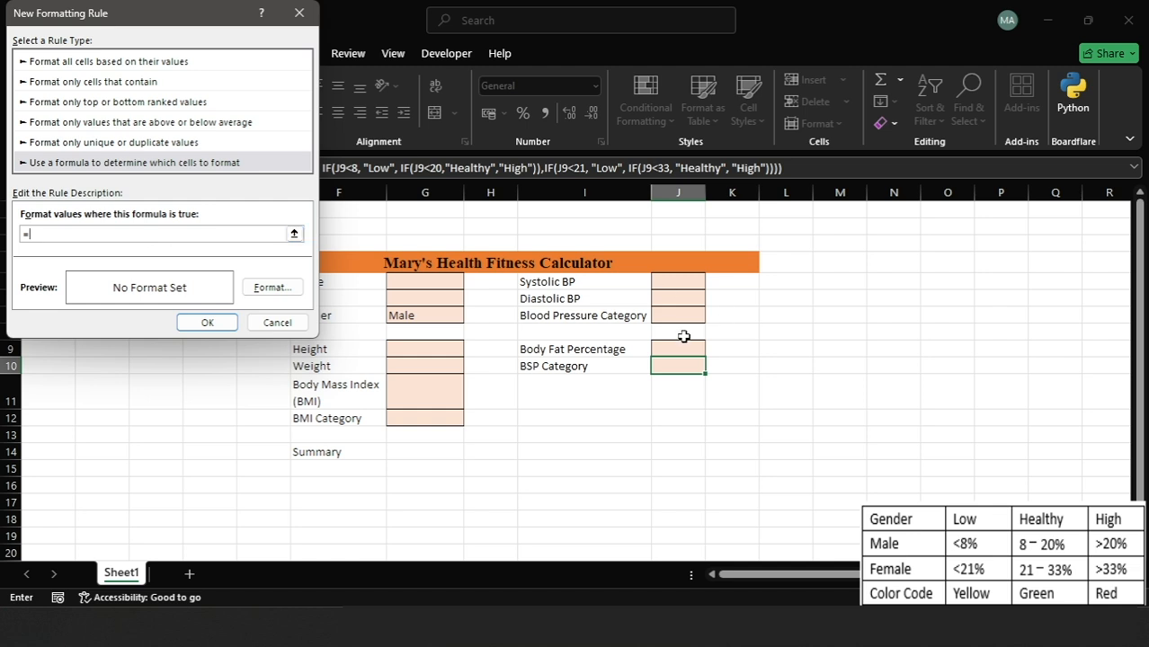
left_click(663, 366)
type("=\"High")
left_click(271, 287)
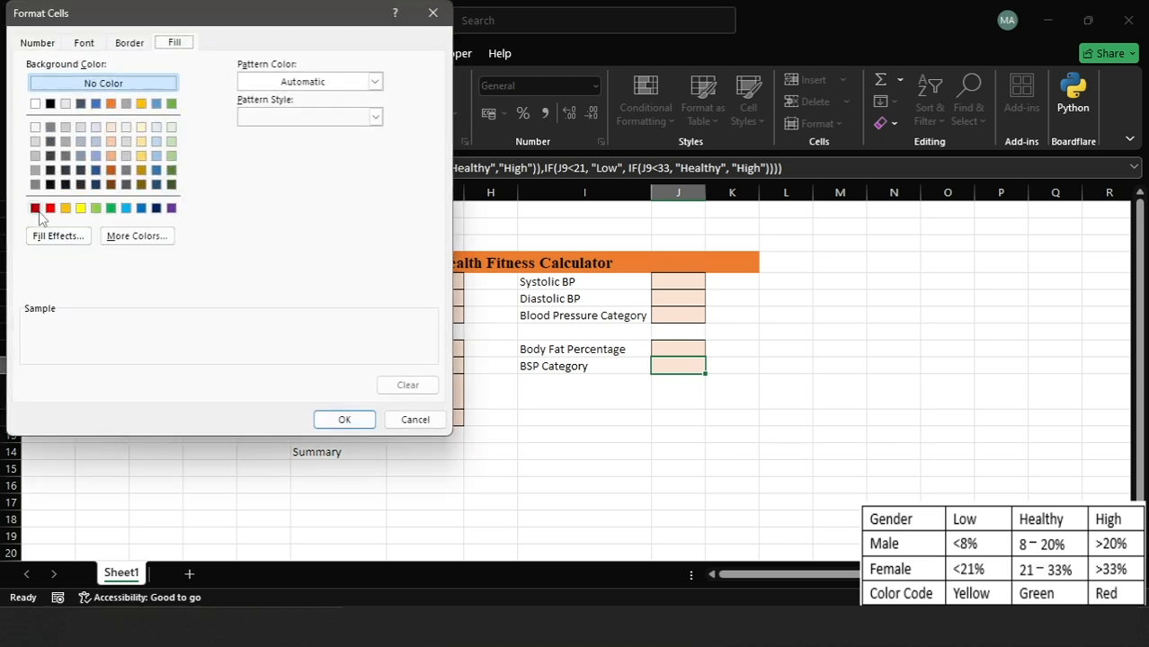
left_click(51, 208)
left_click(344, 419)
left_click(206, 321)
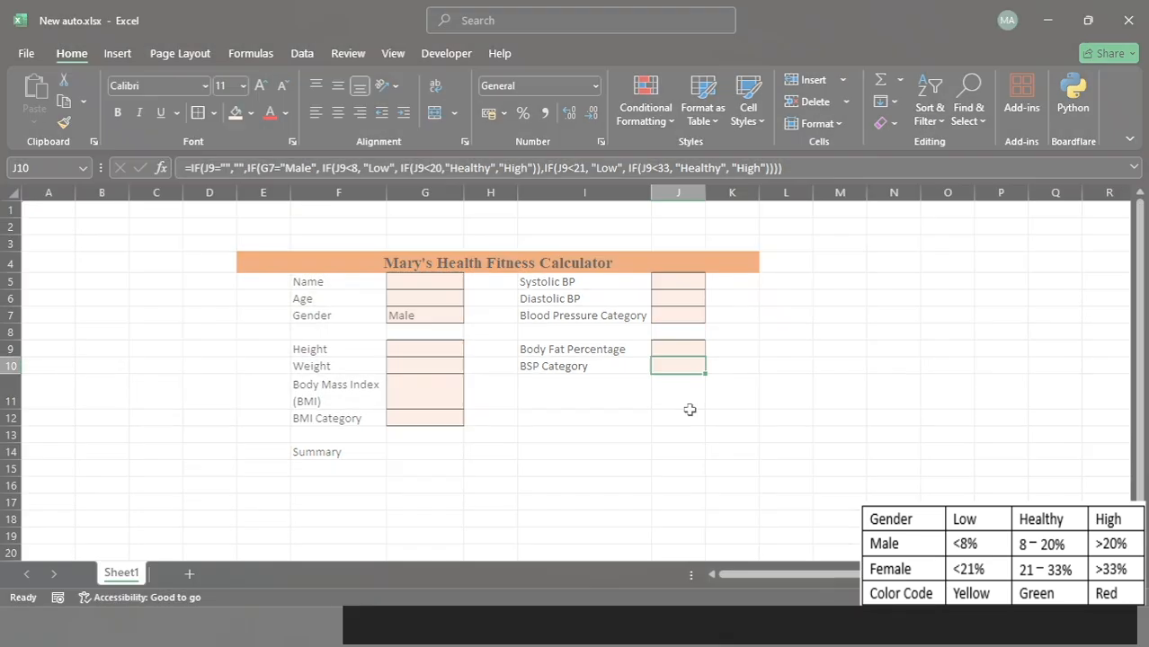
Enter test values of 70 for Systolic BP in J5 and 35 for Age in G6.
left_click(426, 450)
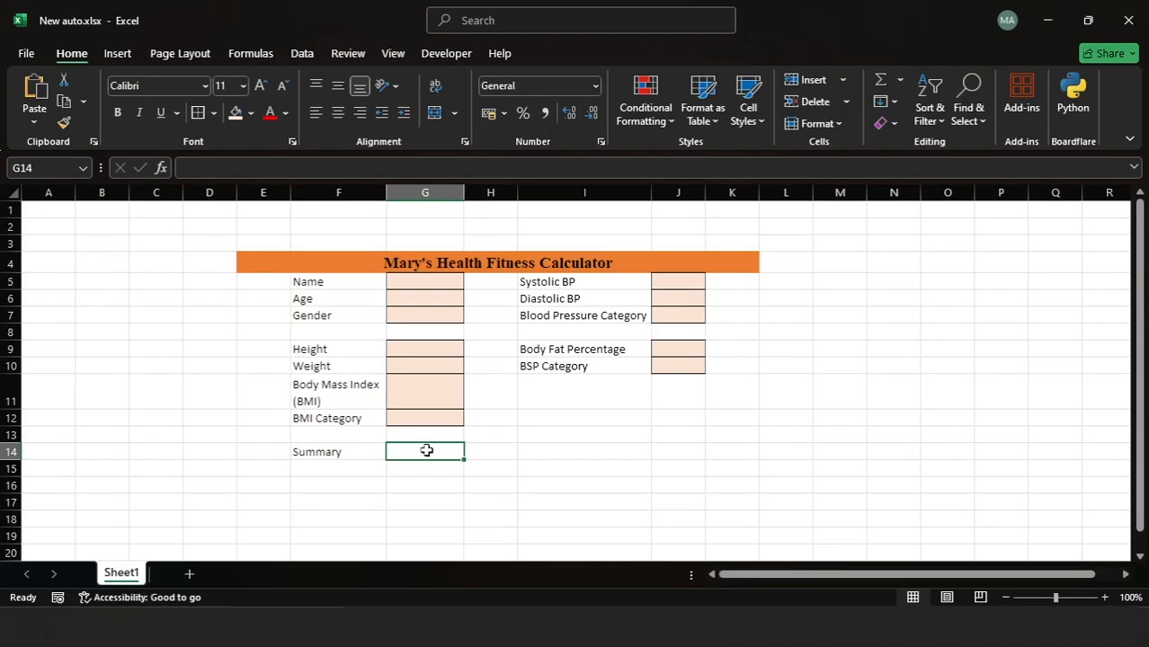
left_click(678, 282)
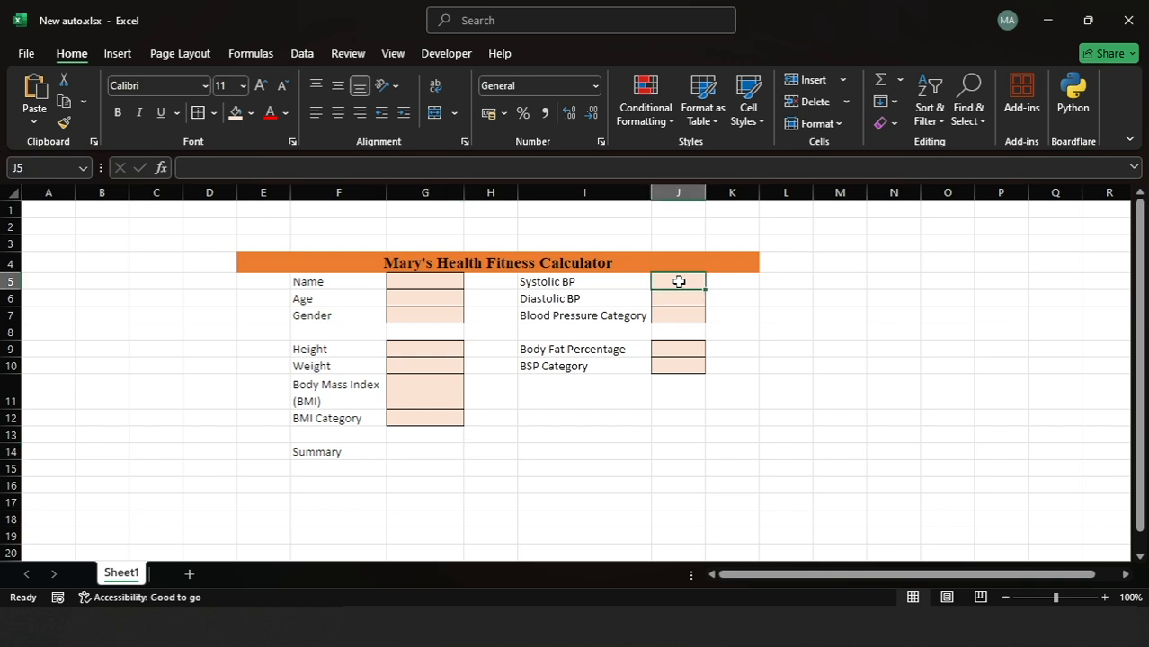
type("70")
key("Return")
left_click(440, 297)
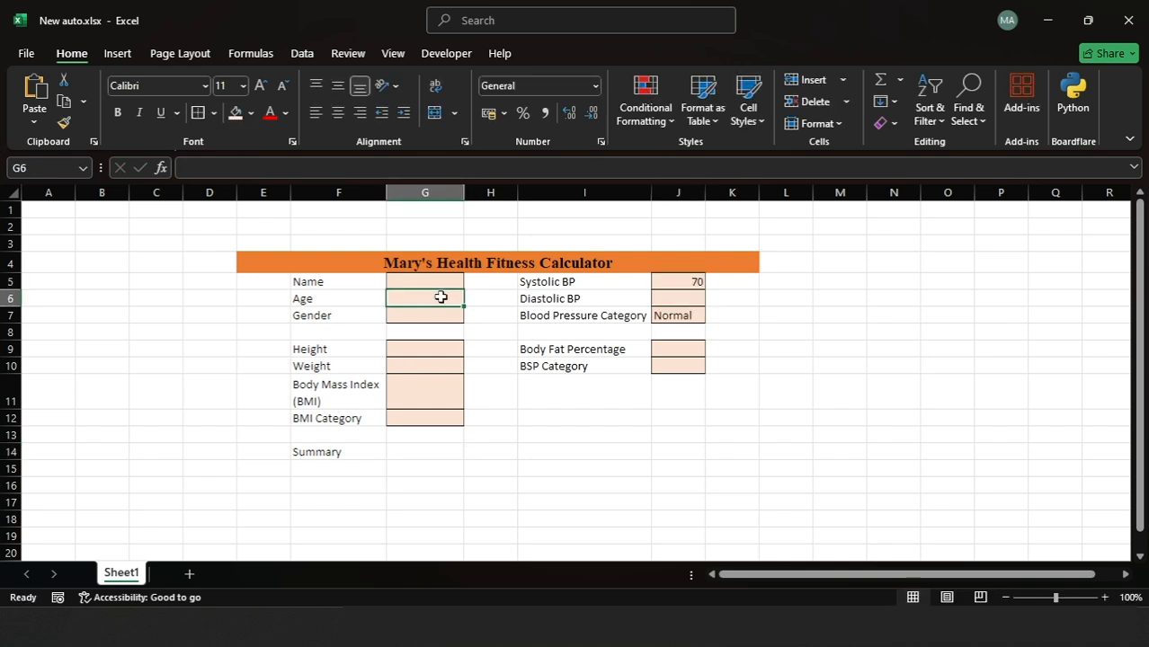
type("35")
key("Return")
Enter test values of 80 for Weight in G10 and 12 for Height in G9.
left_click(453, 364)
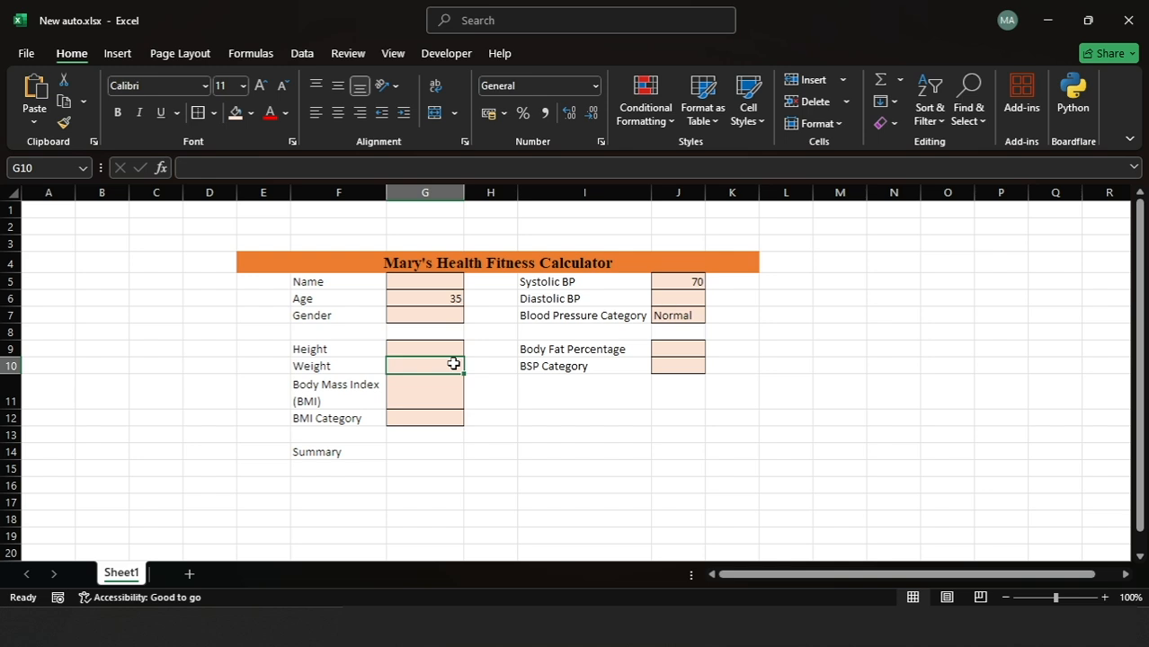
type("80")
key("Return")
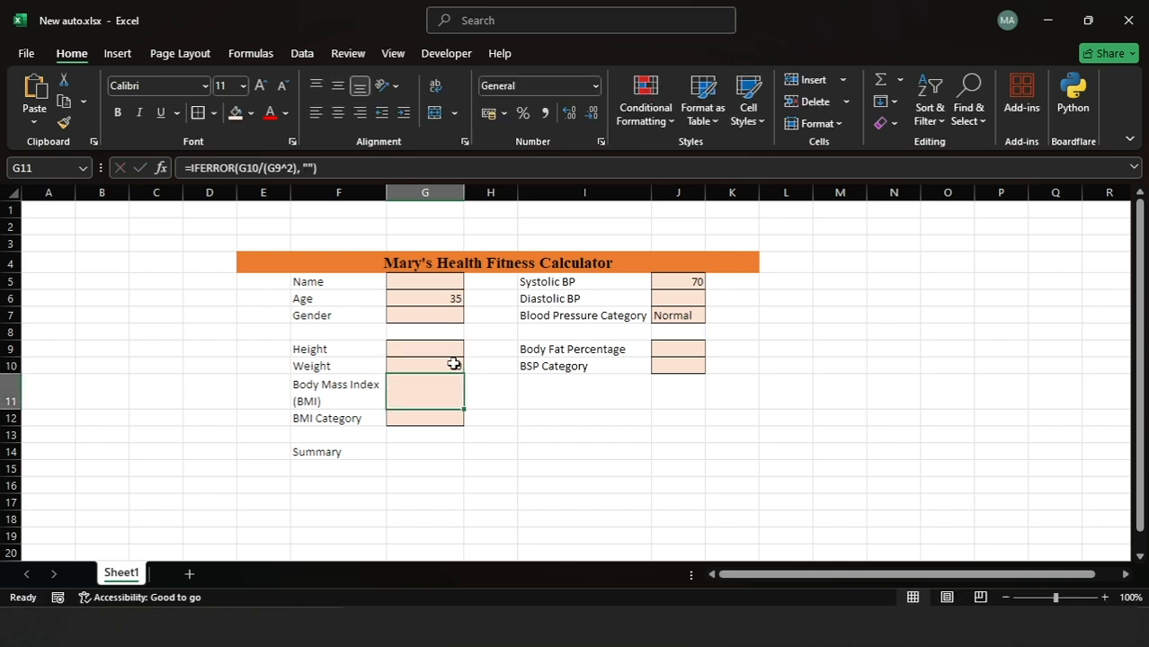
left_click(423, 351)
left_click(427, 370)
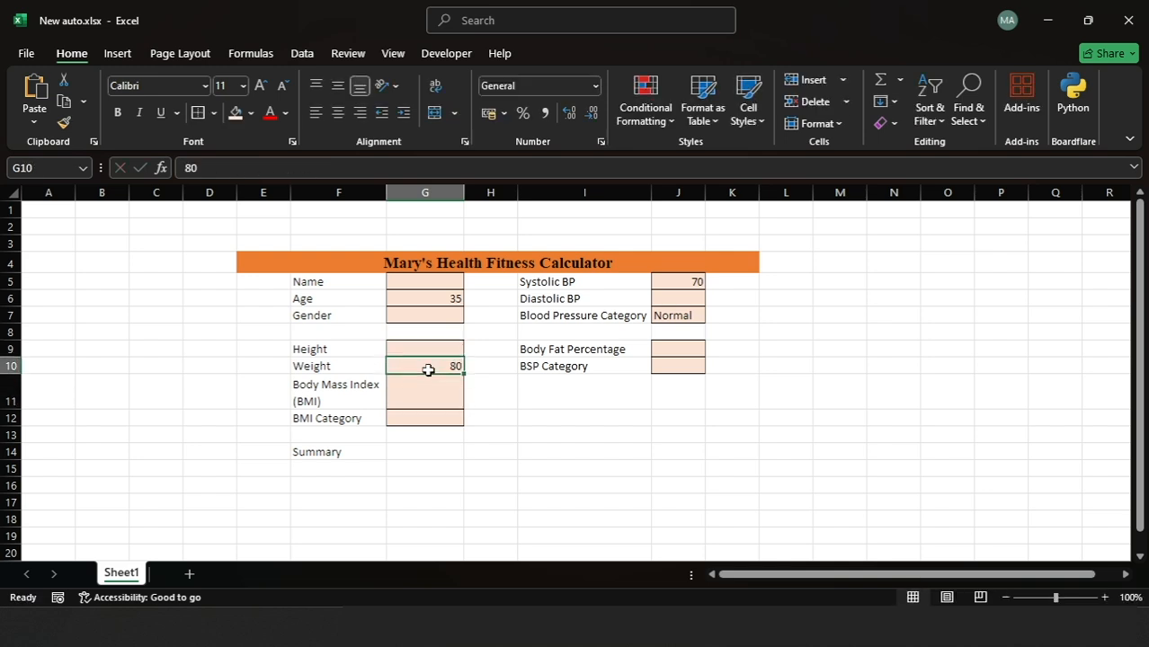
left_click(435, 351)
type("12")
key("Return")
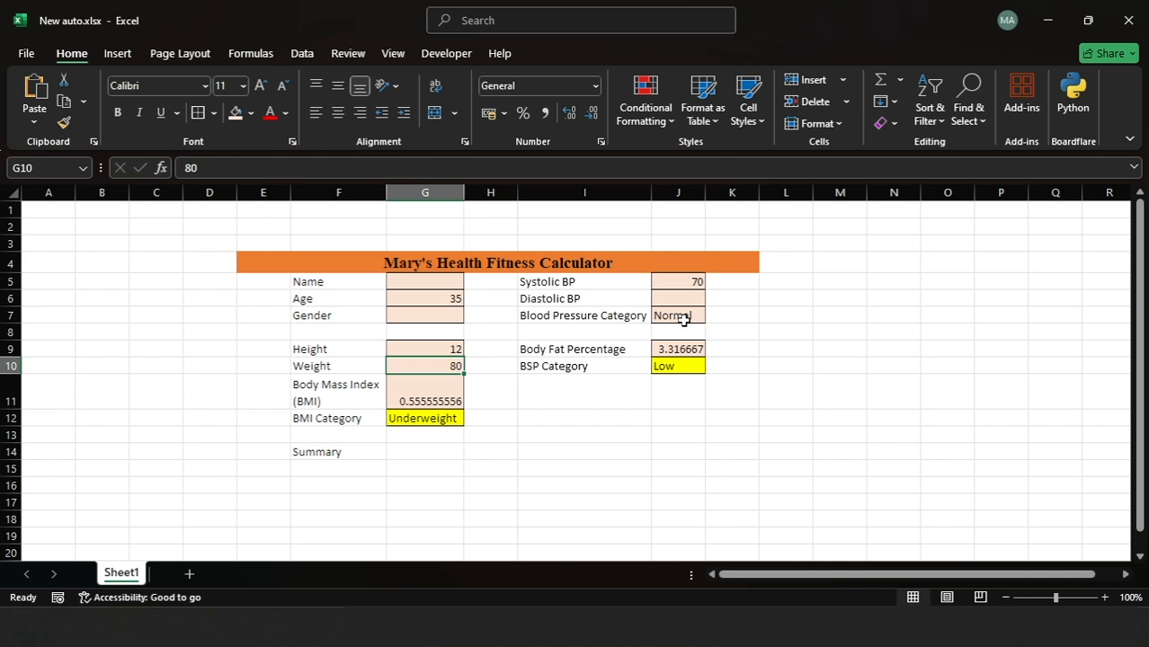
Replace the J5="","" blank check in the Blood Pressure Category formula in J7 with the start of an OR( test.
left_click(684, 319)
double_click(686, 319)
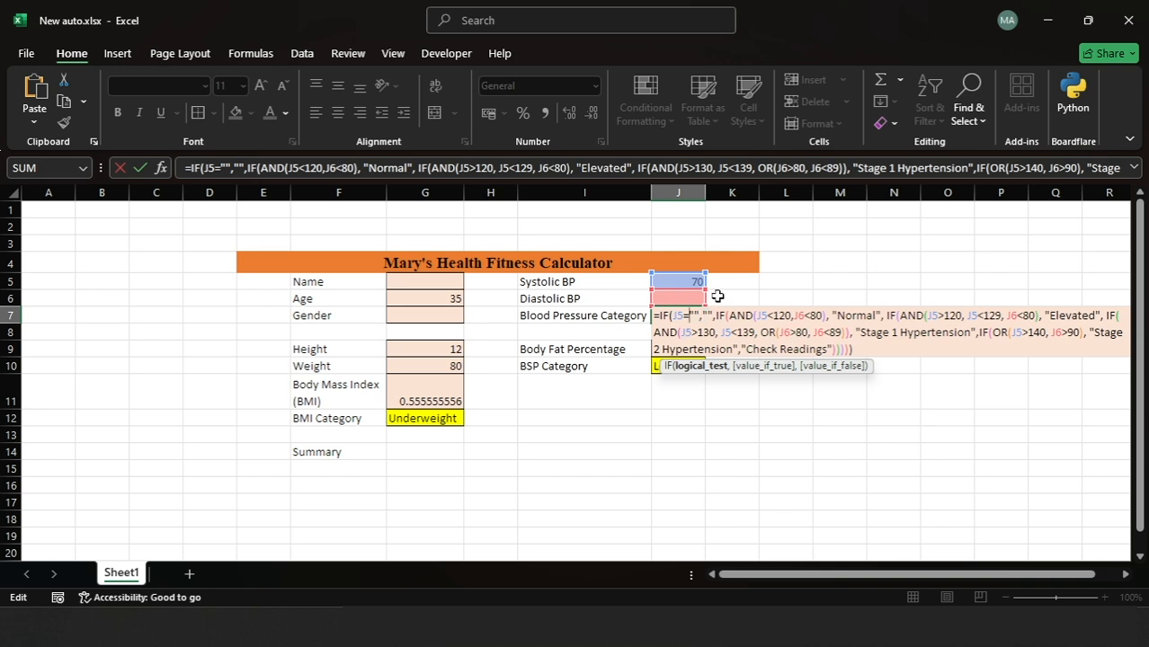
key("BackSpace")
key("BackSpace")
key("BackSpace")
key("BackSpace")
key("BackSpace")
key("BackSpace")
key("BackSpace")
key("BackSpace")
key("ctrl+shift+u")
type("OR")
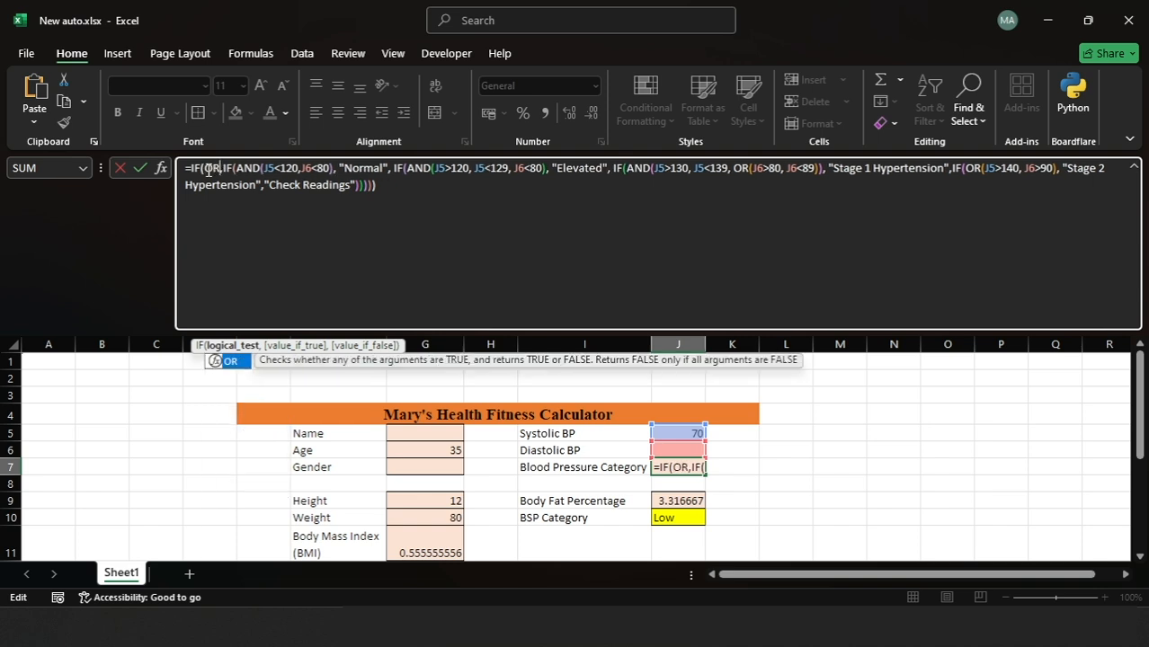
type("(")
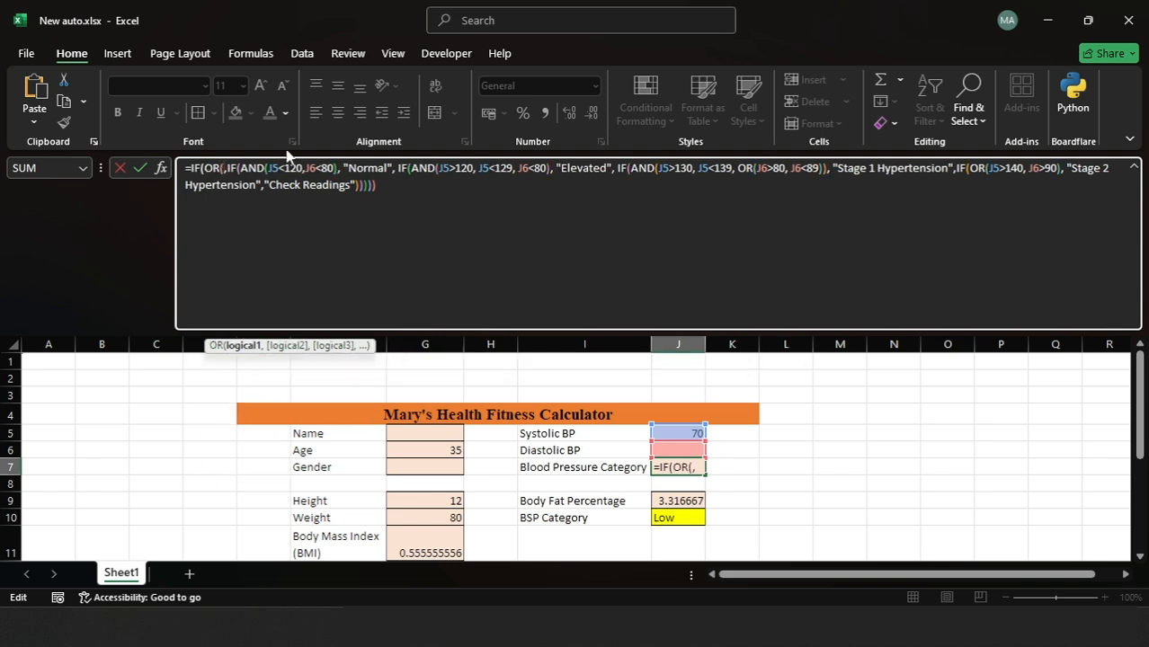
Complete the blank check in the J7 formula as OR(J5="",J6=""),"" ahead of the existing category tests and commit it.
type("J5=\"\",")
left_click(684, 451)
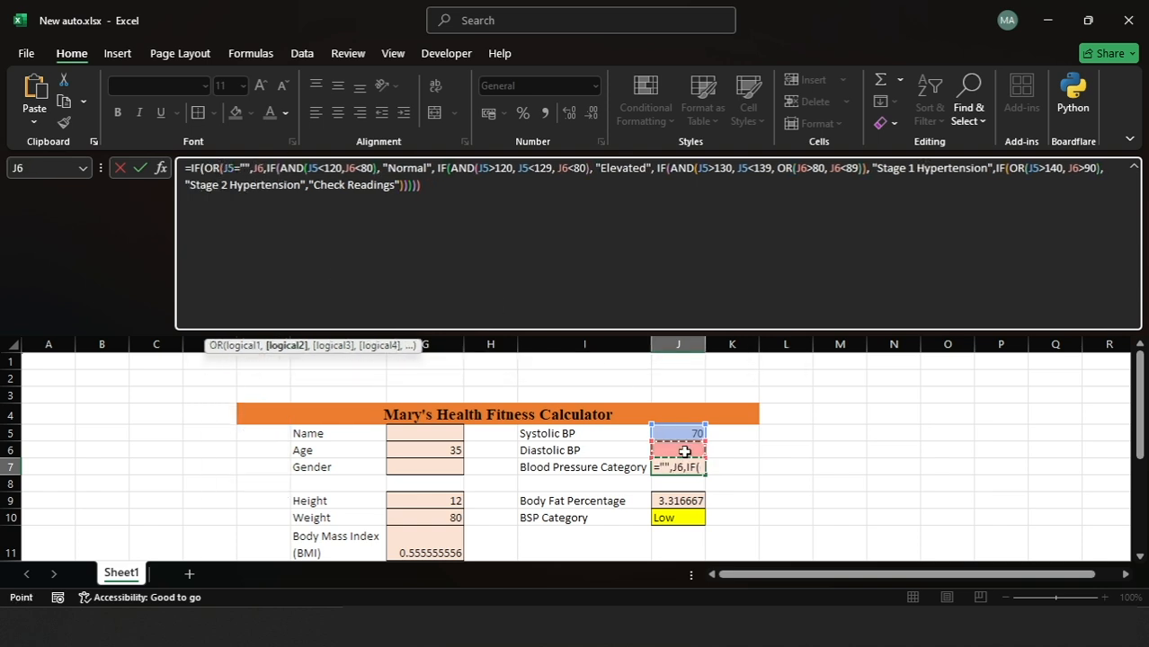
type("=")
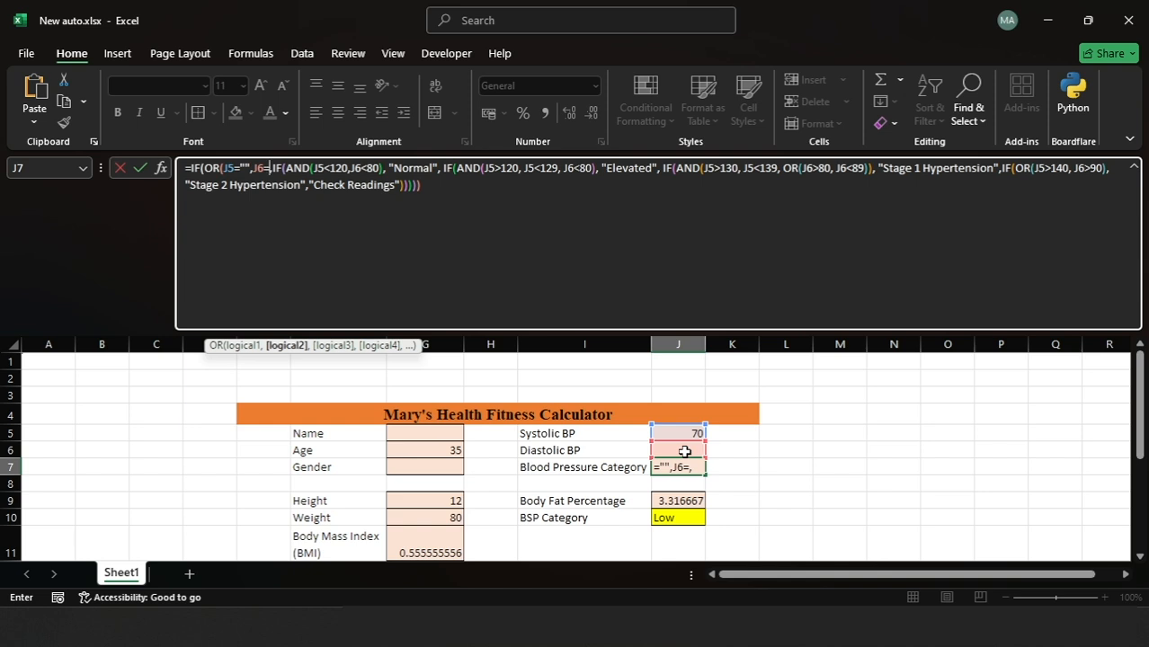
type("\"\"")
key("Right")
type(",")
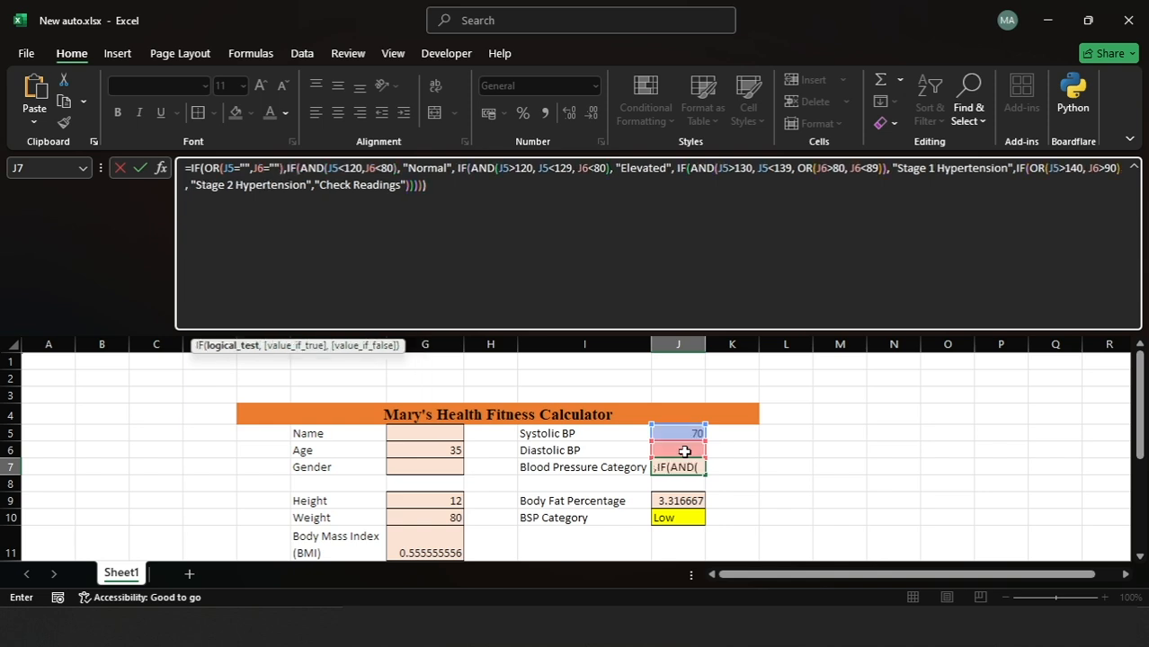
type(",\"\"")
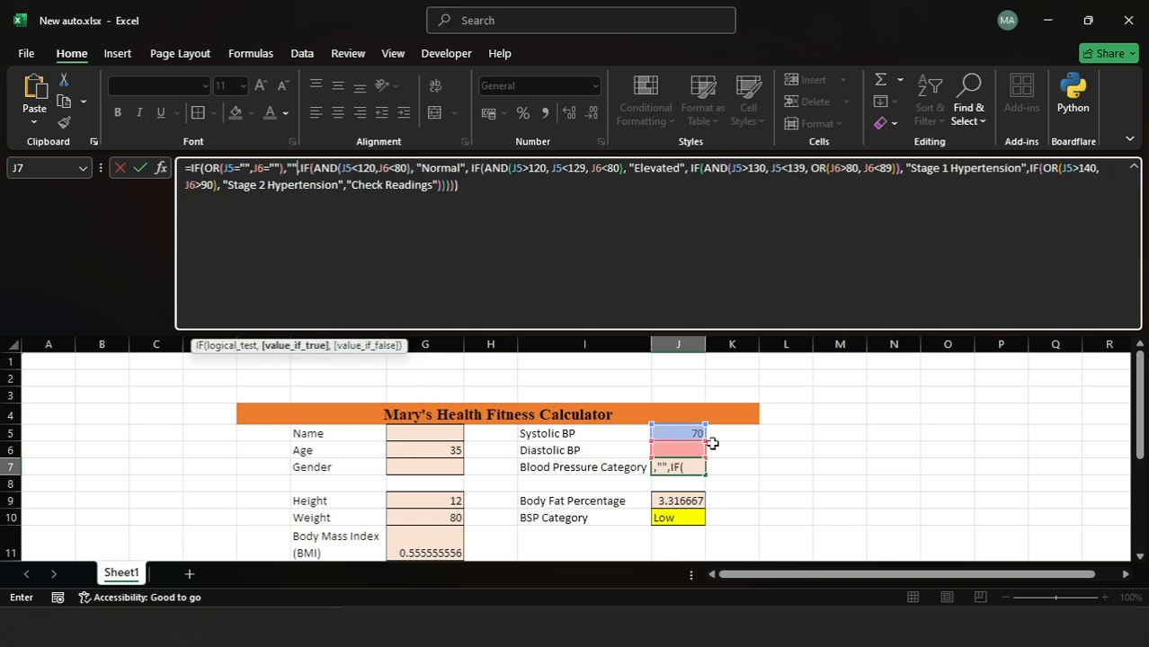
left_click(473, 187)
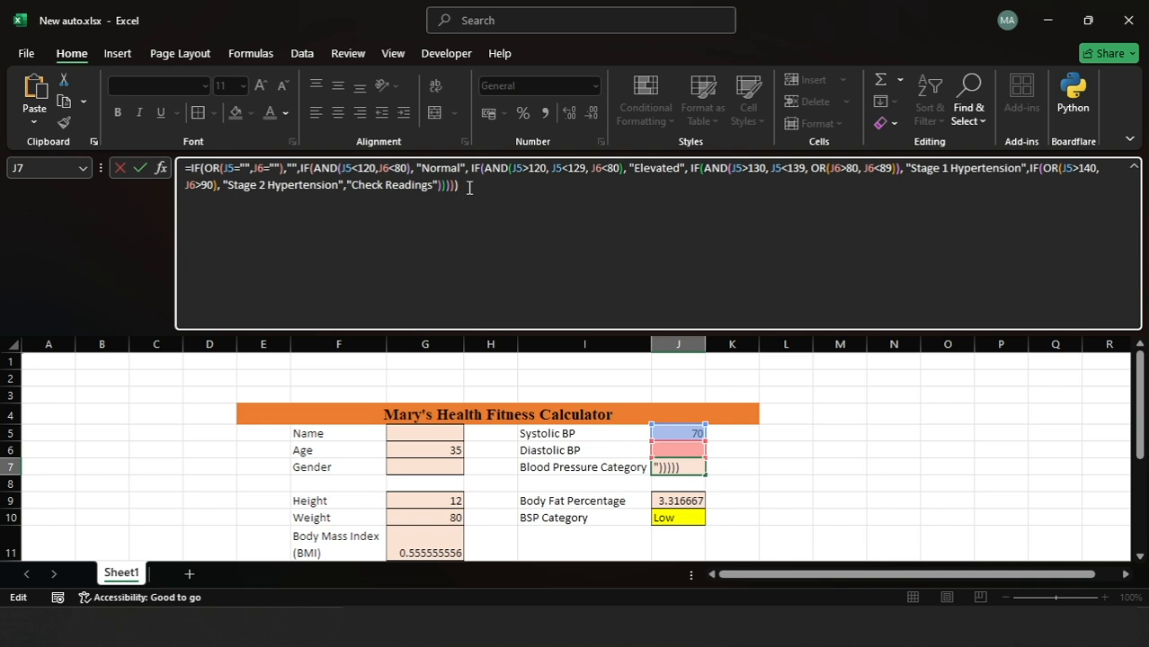
key("BackSpace")
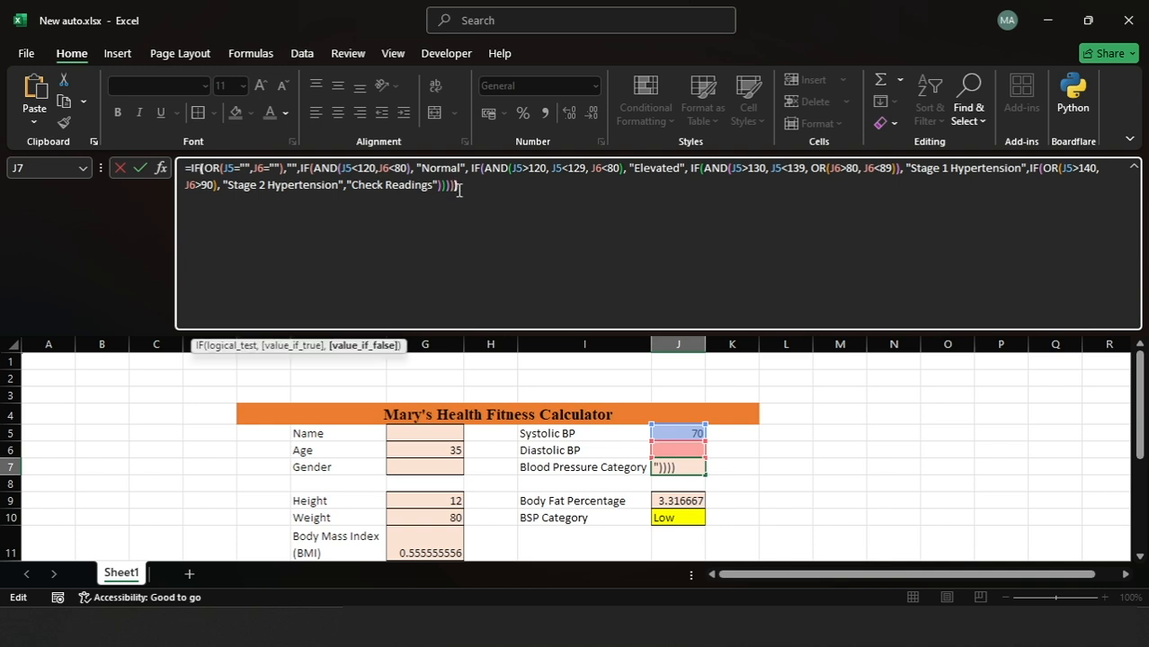
type(")")
key("Return")
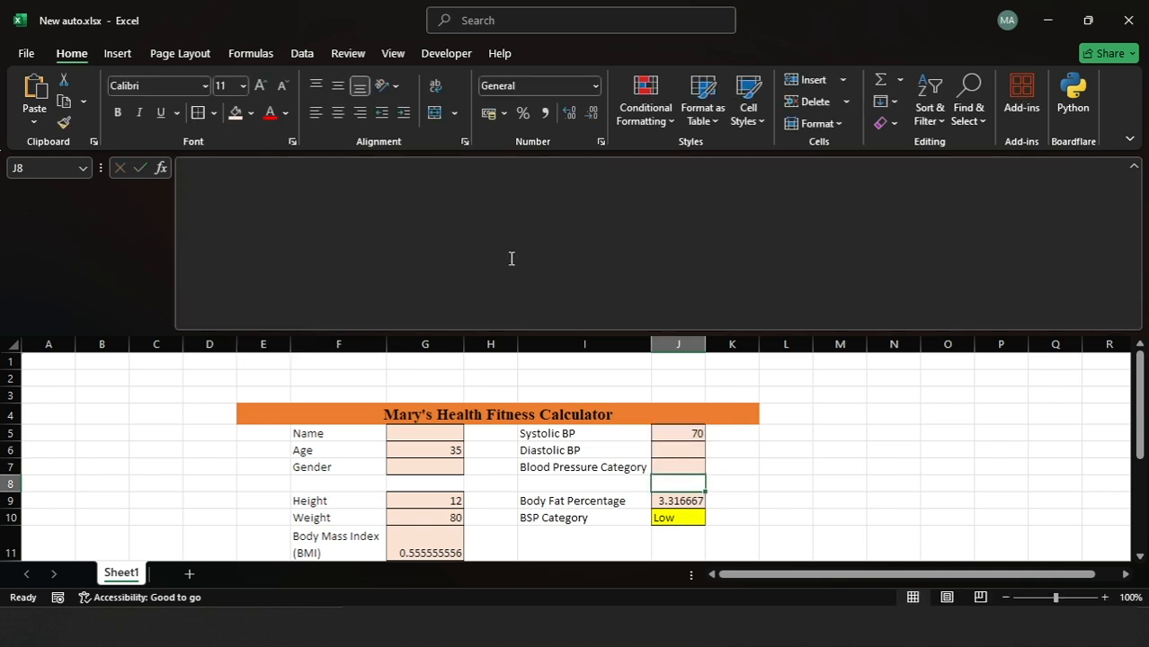
Clear the Systolic BP value in J5, enter 50 for Diastolic BP in J6, and collapse the formula bar.
left_click(679, 449)
left_click(688, 436)
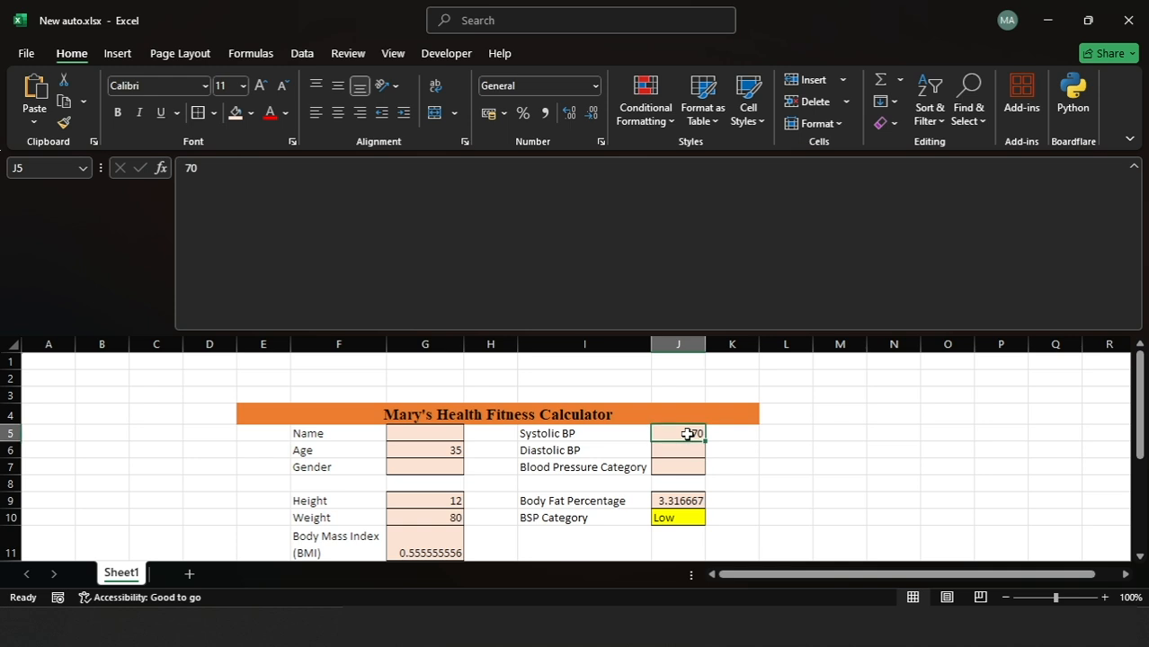
key("BackSpace")
left_click(687, 448)
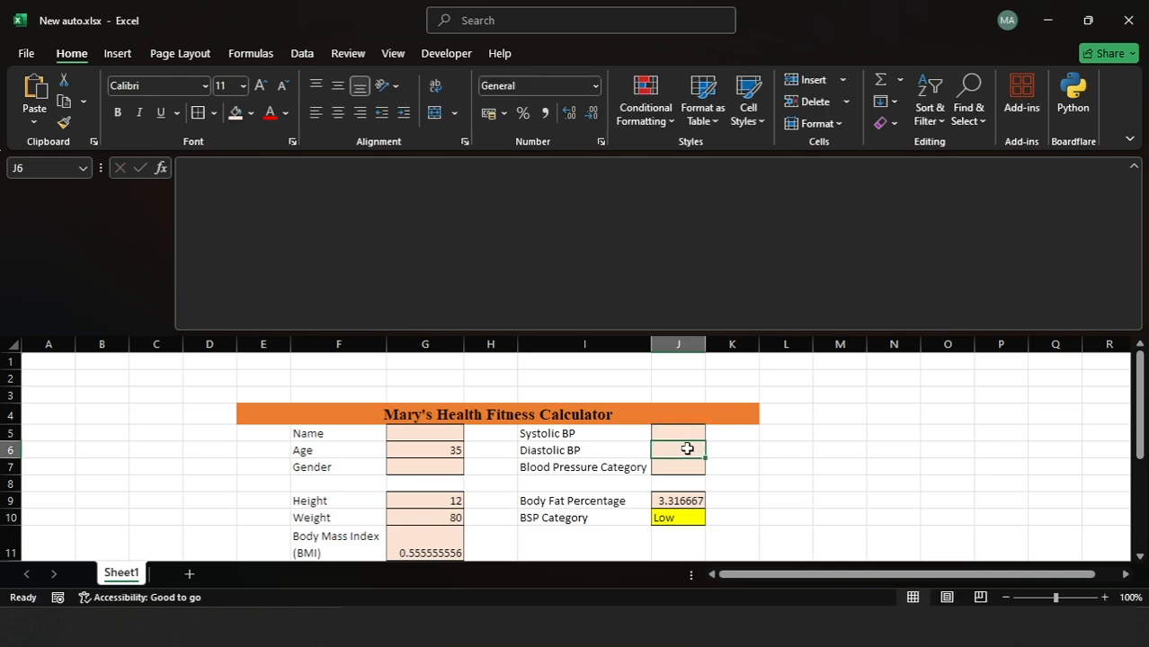
type("50")
key("Return")
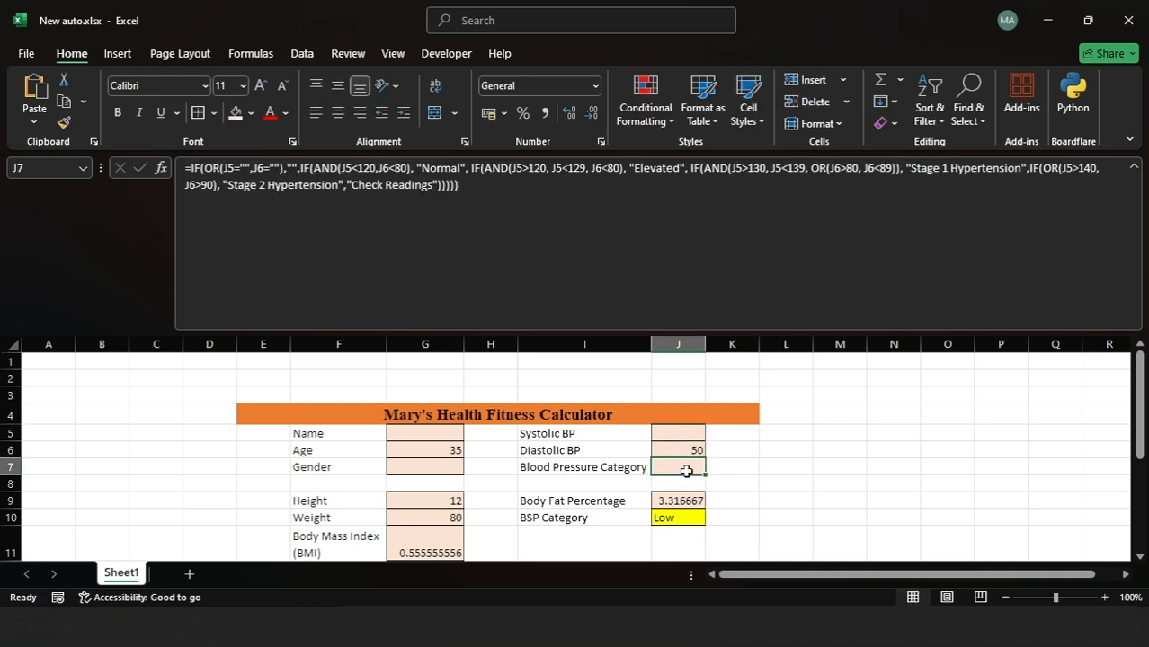
key("ctrl+shift+u")
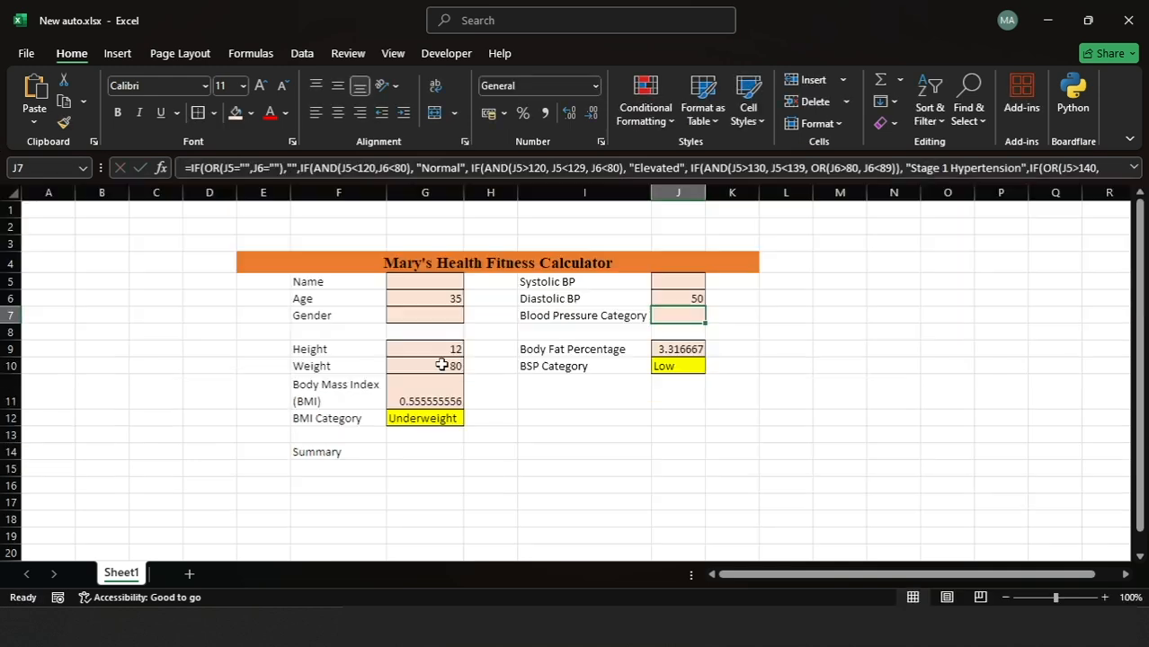
Replace the AND blank check in the Body Fat Percentage formula in J9 with an OR test for G6="" and G7="".
left_click(689, 348)
left_click(368, 169)
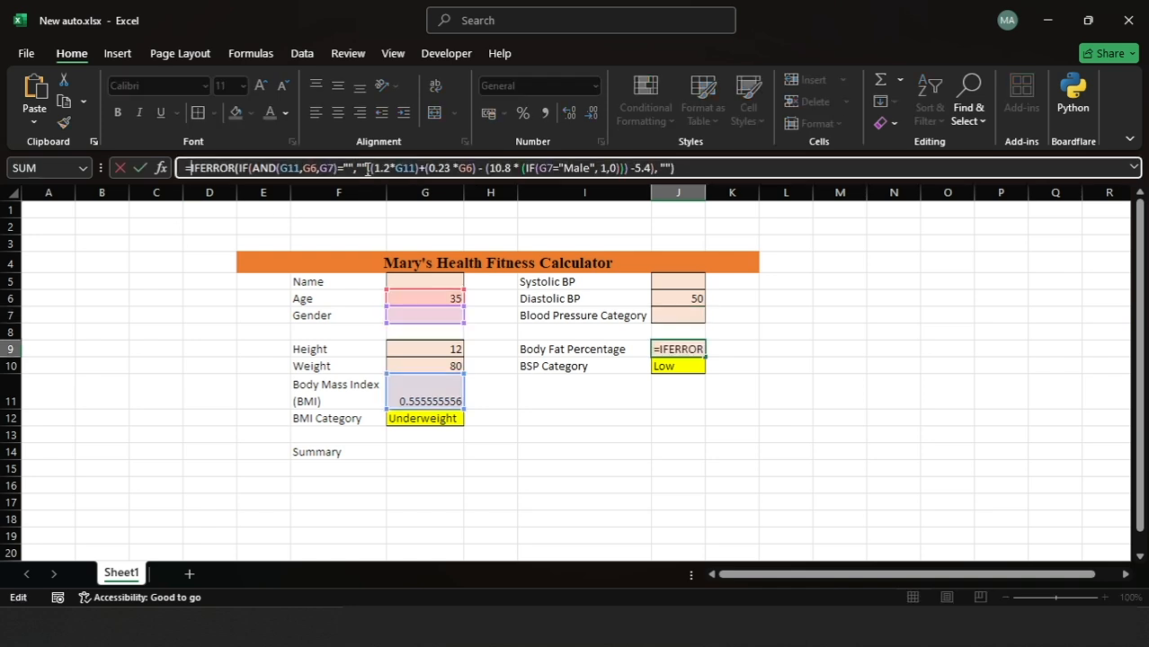
left_click_drag(368, 169, 252, 169)
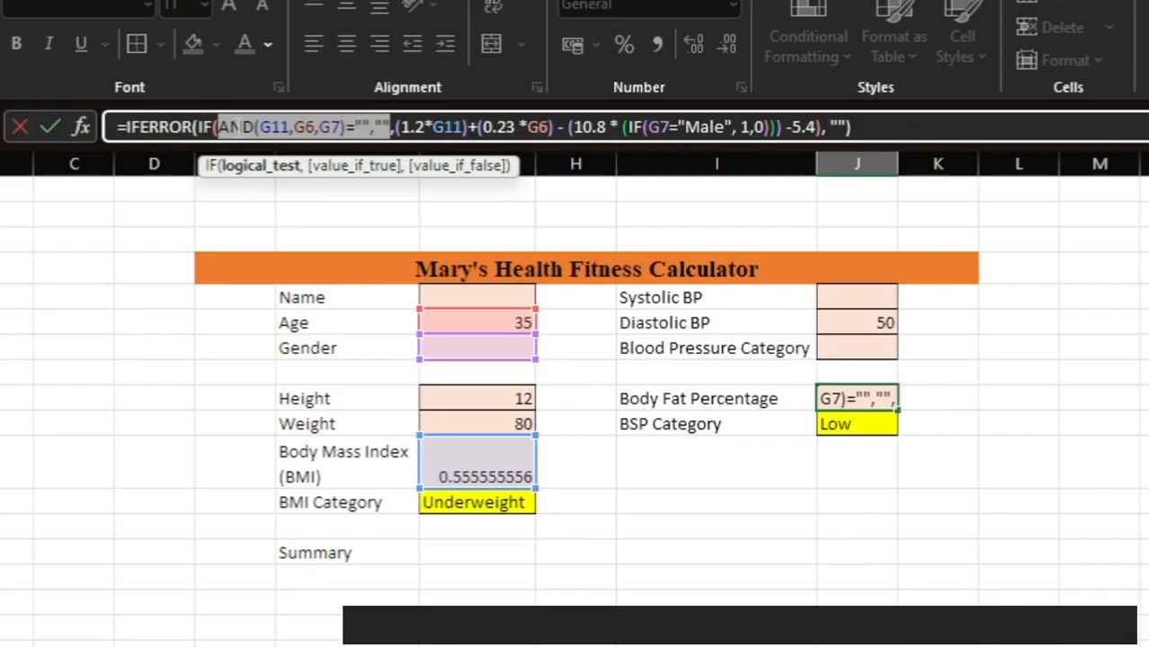
type("OR(")
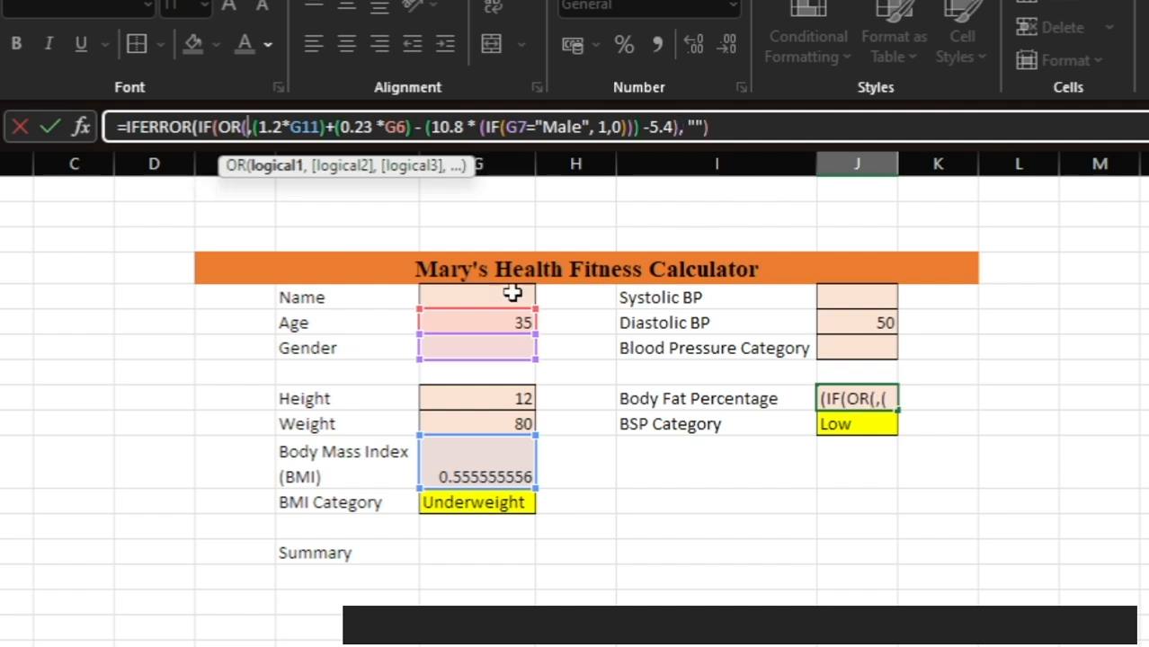
left_click(497, 322)
type("=\"\"")
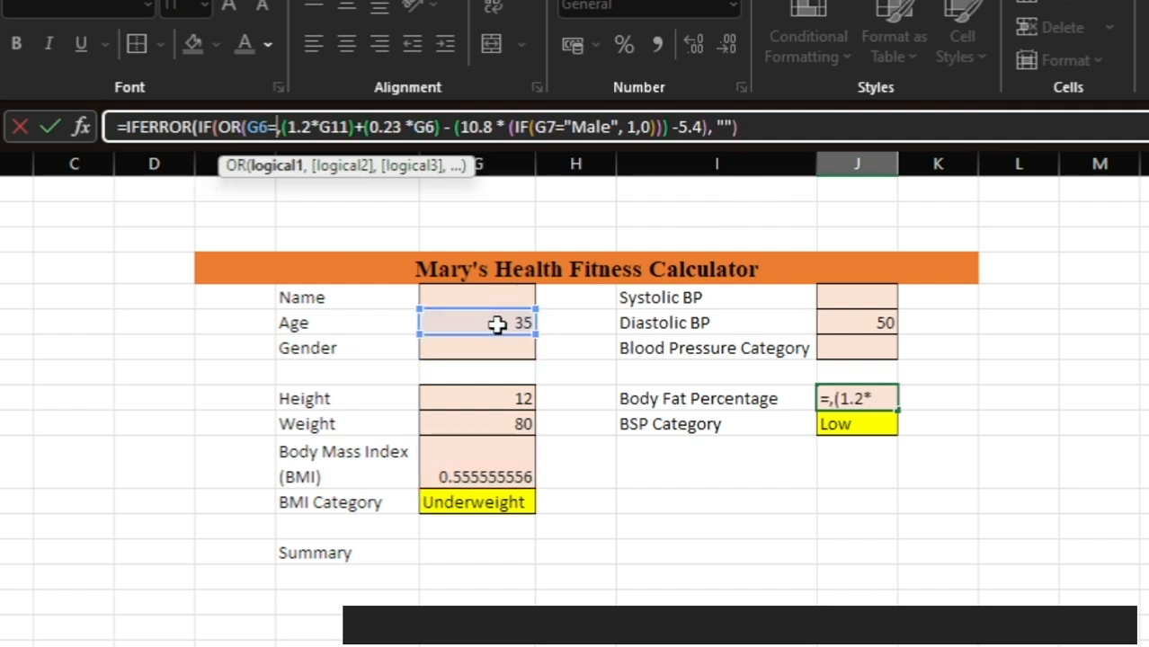
type(",")
left_click(497, 347)
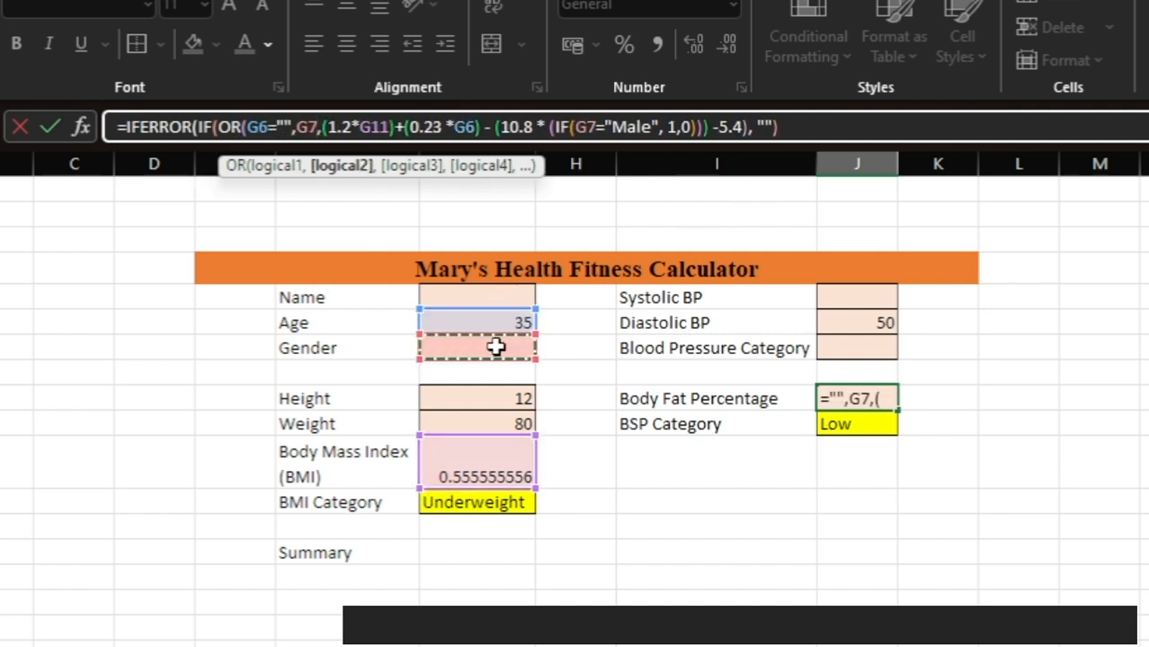
type("=\"\",")
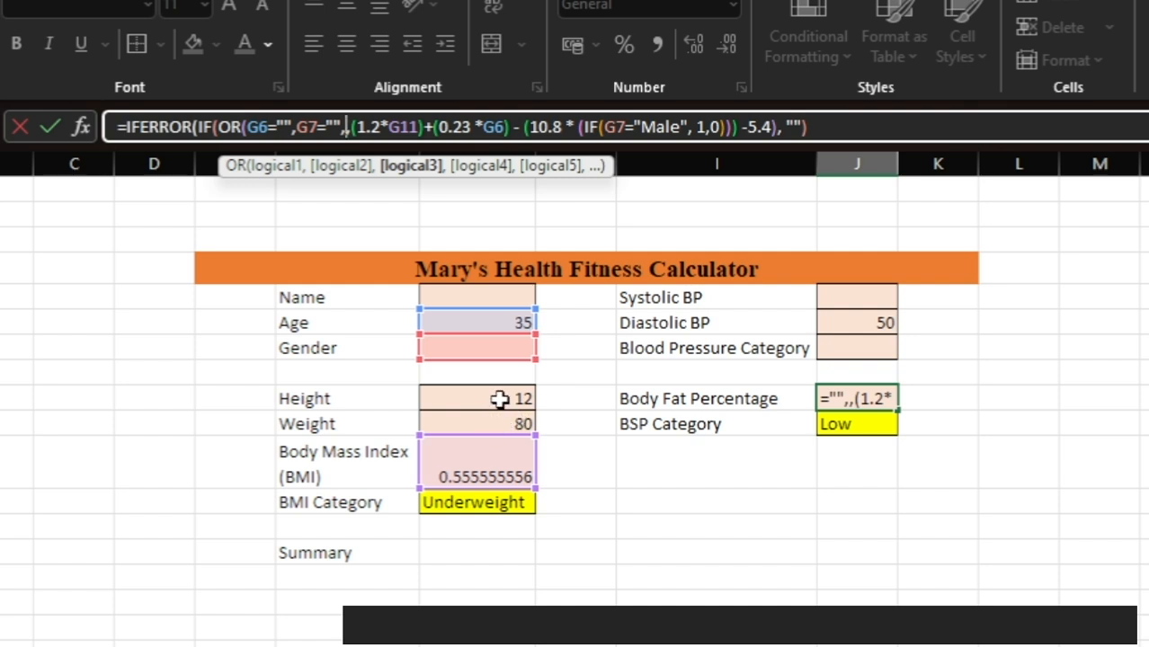
Add G11="" to the OR test in J9, return "" when it is true, and commit the formula.
left_click(487, 458)
type(",")
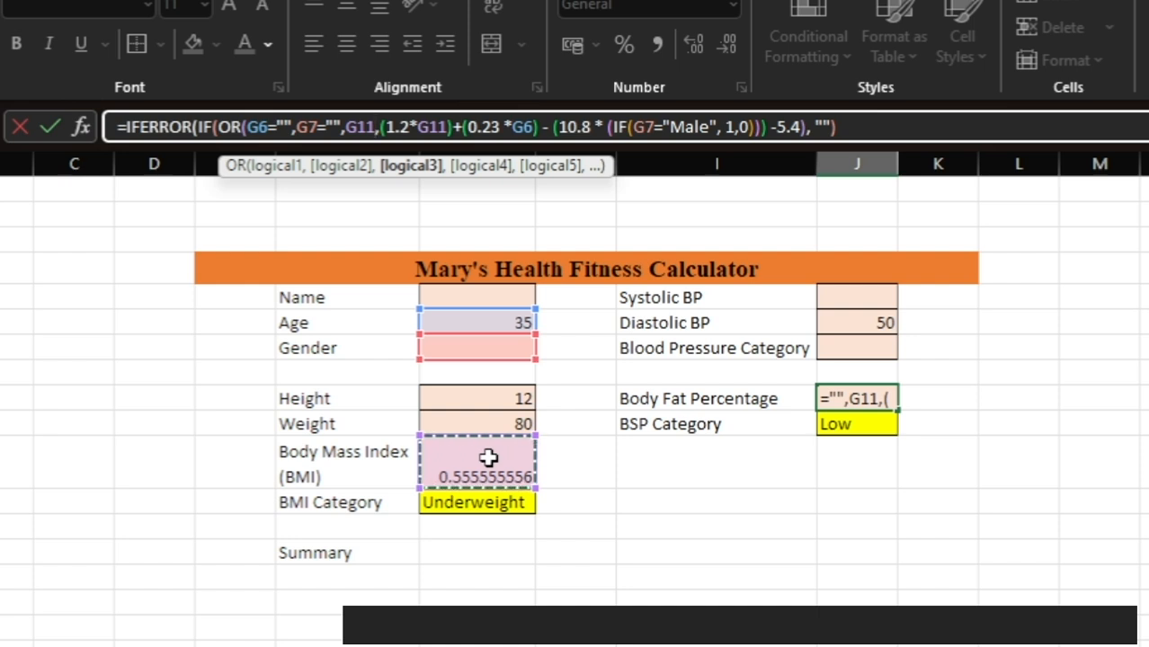
key("Left")
type("=\"\"")
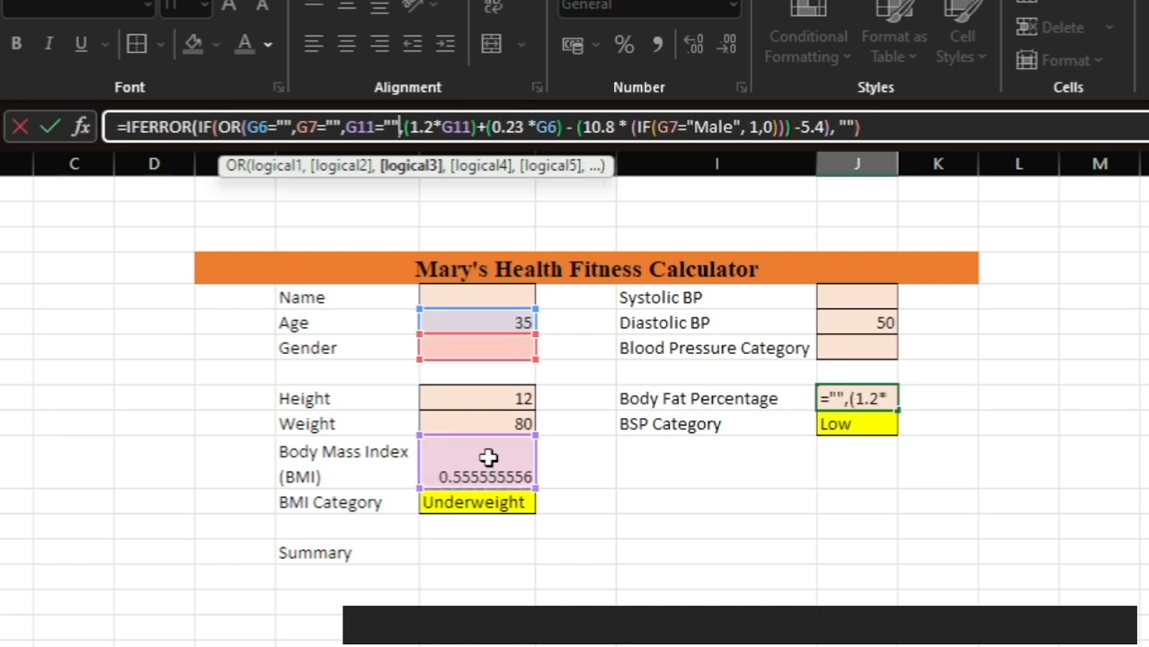
type("),\"\",")
key("Return")
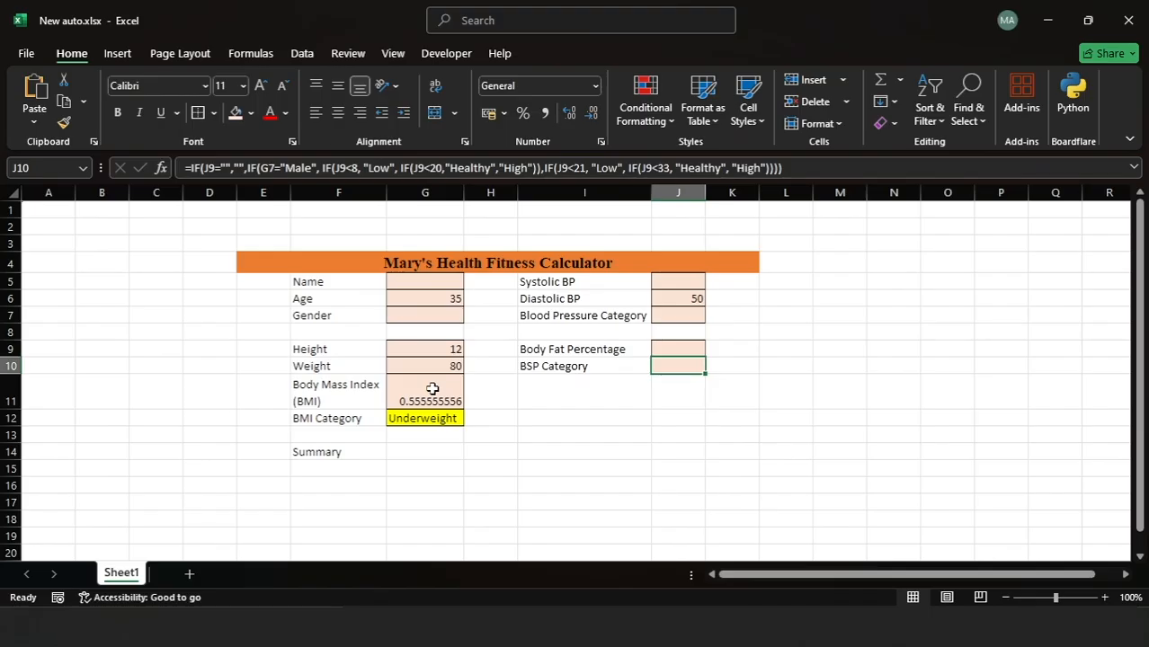
left_click(485, 458)
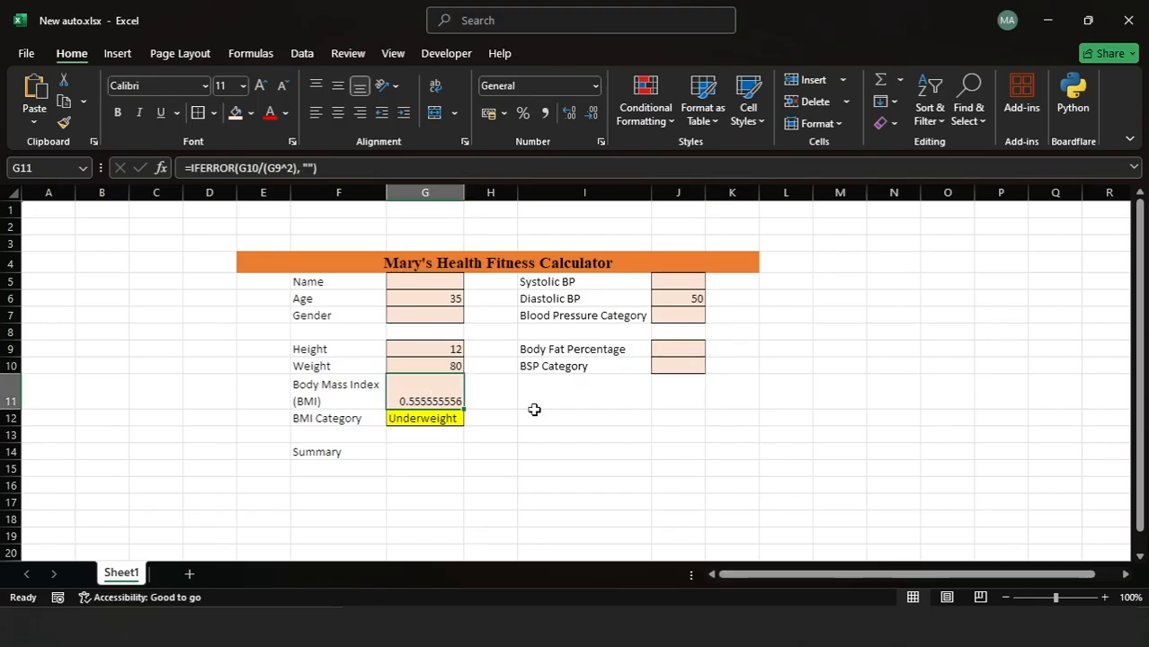
Start the Summary formula in G14 with ="Your BMI is "&ROUND(G11,1).
left_click(405, 453)
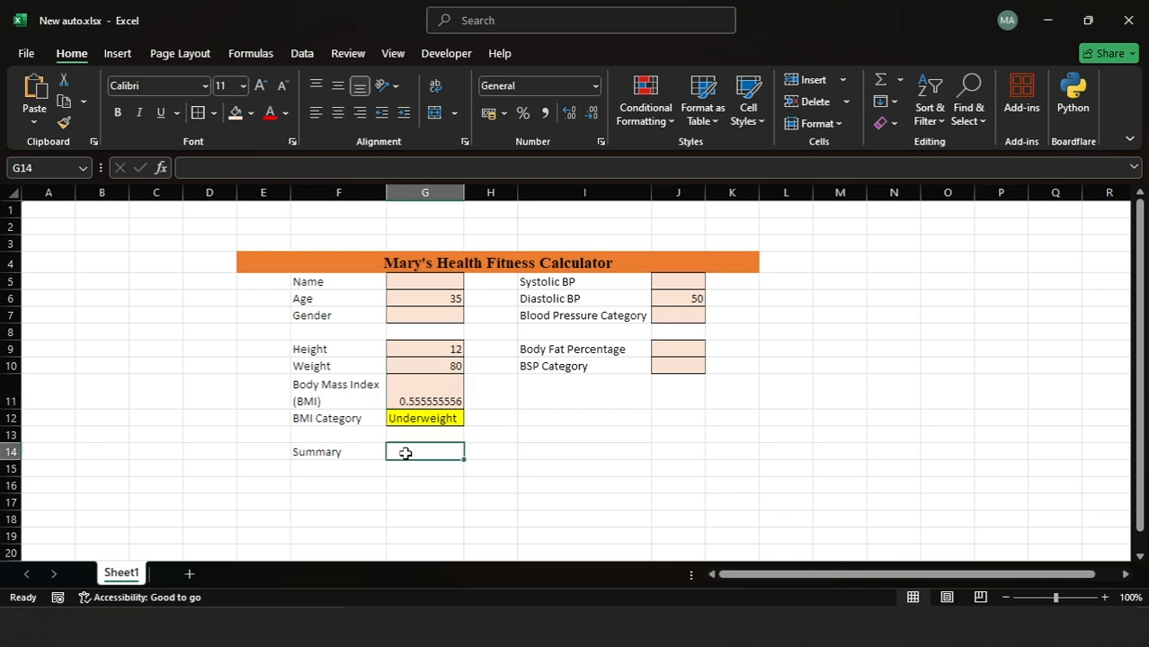
type("=\"Your ")
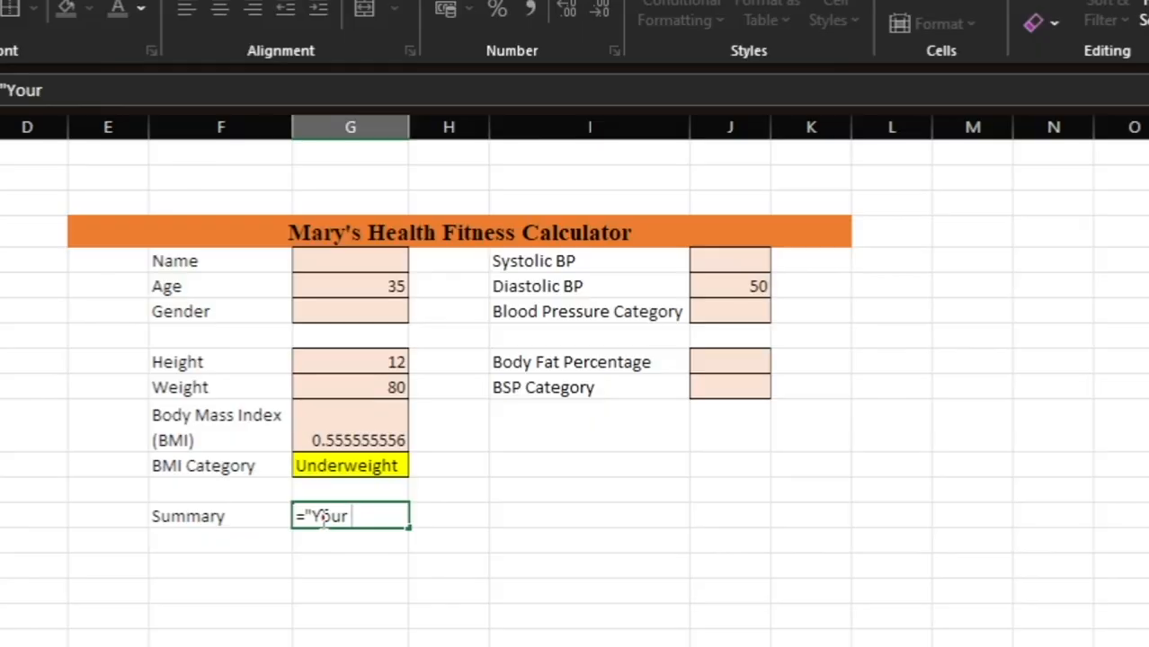
type("BMI is \"")
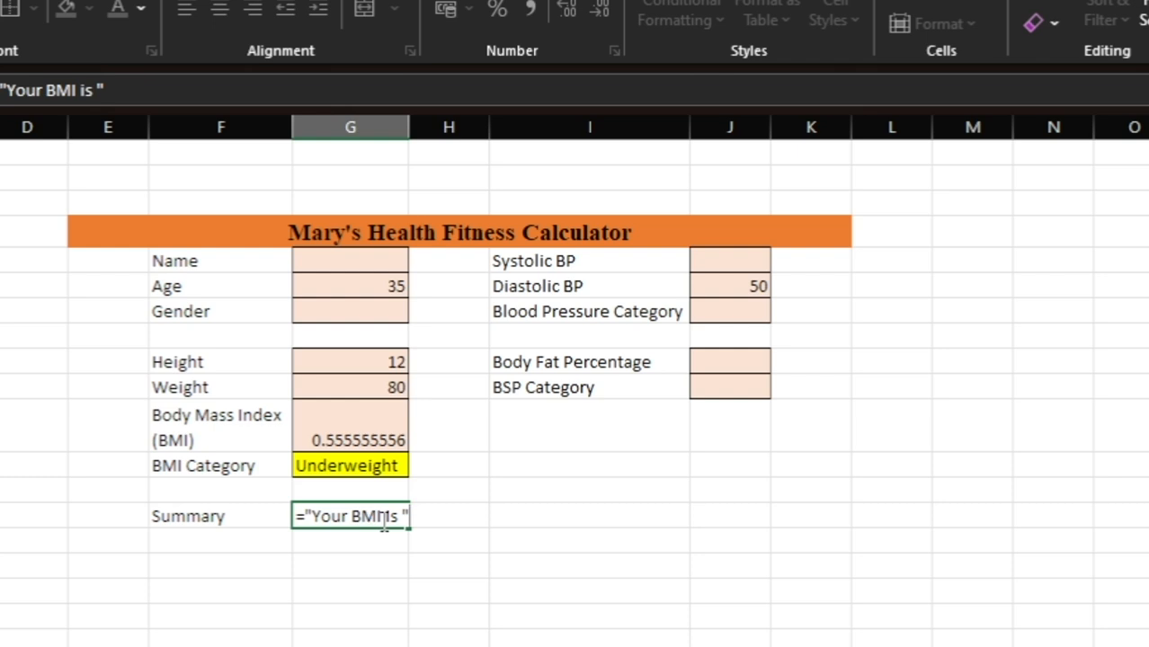
type("&ROUND")
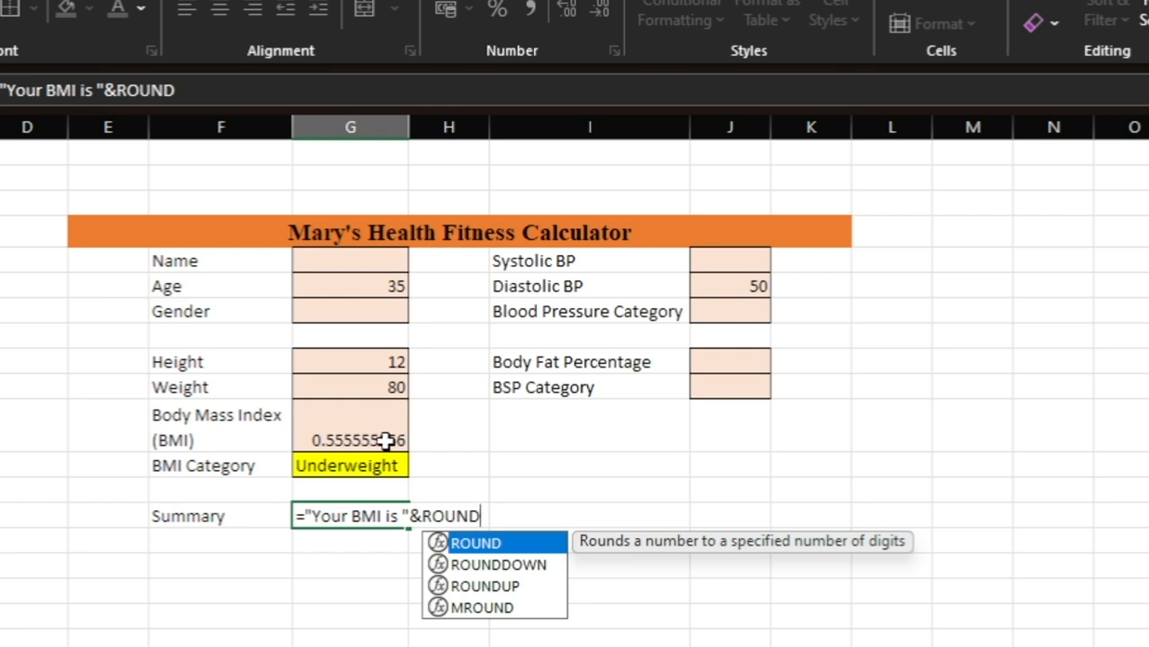
type("(")
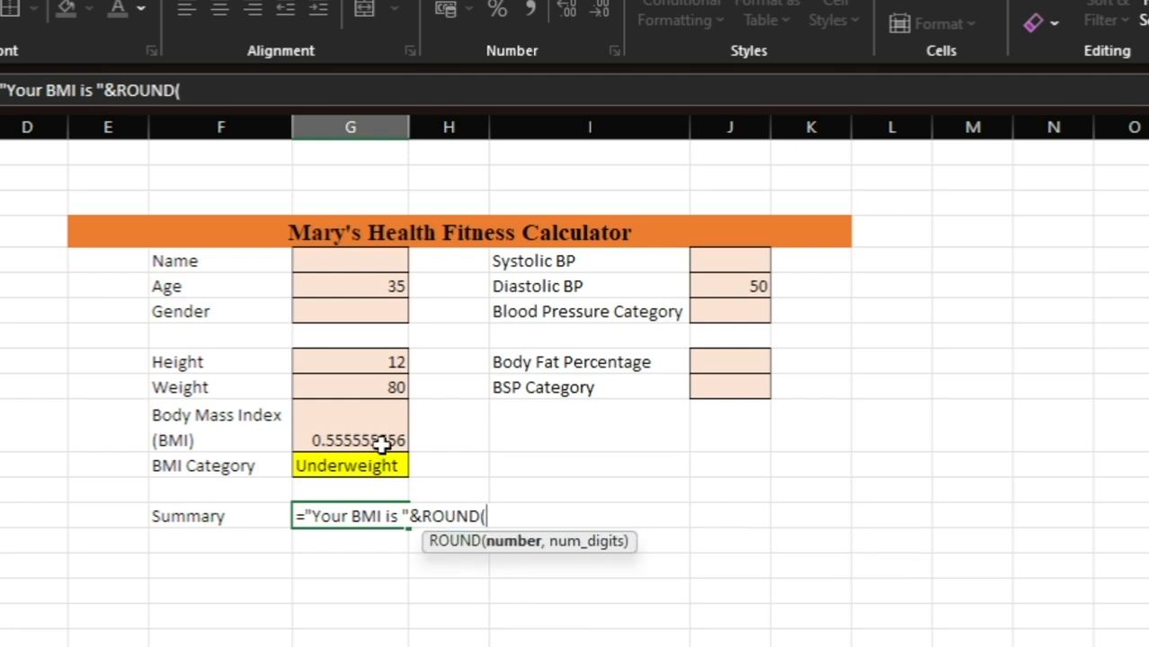
left_click(382, 442)
type(",1)")
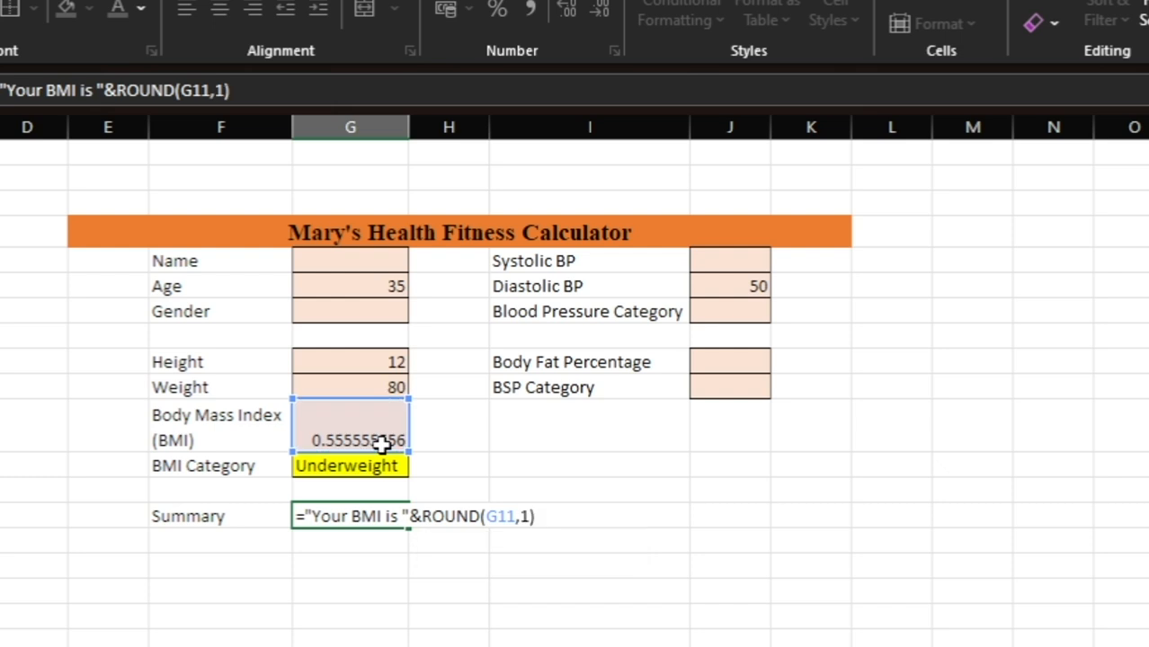
Append the BMI category to the Summary formula after an opening parenthesis, using &" ("&G12&.
type("&\" (")
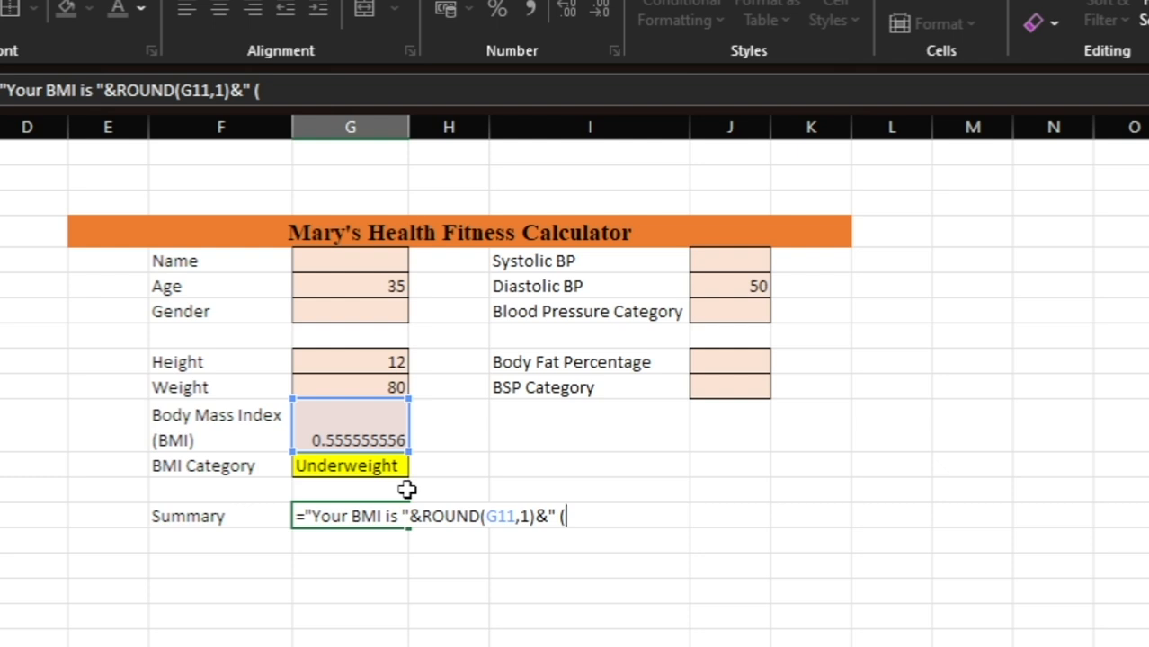
type("\"&")
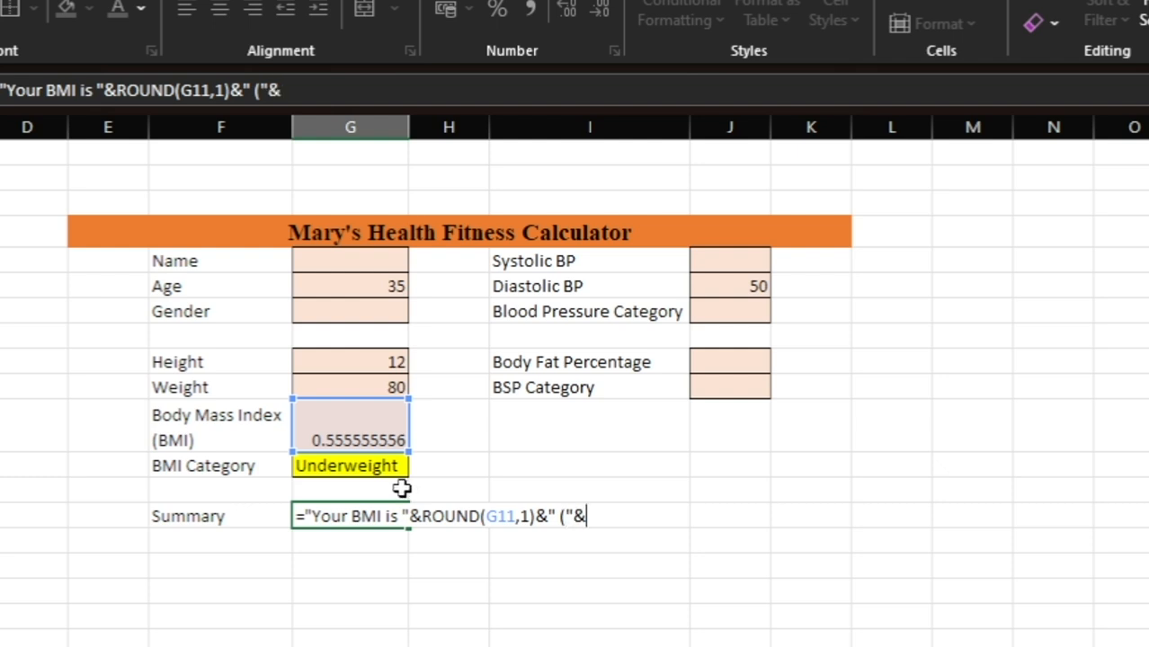
left_click(368, 465)
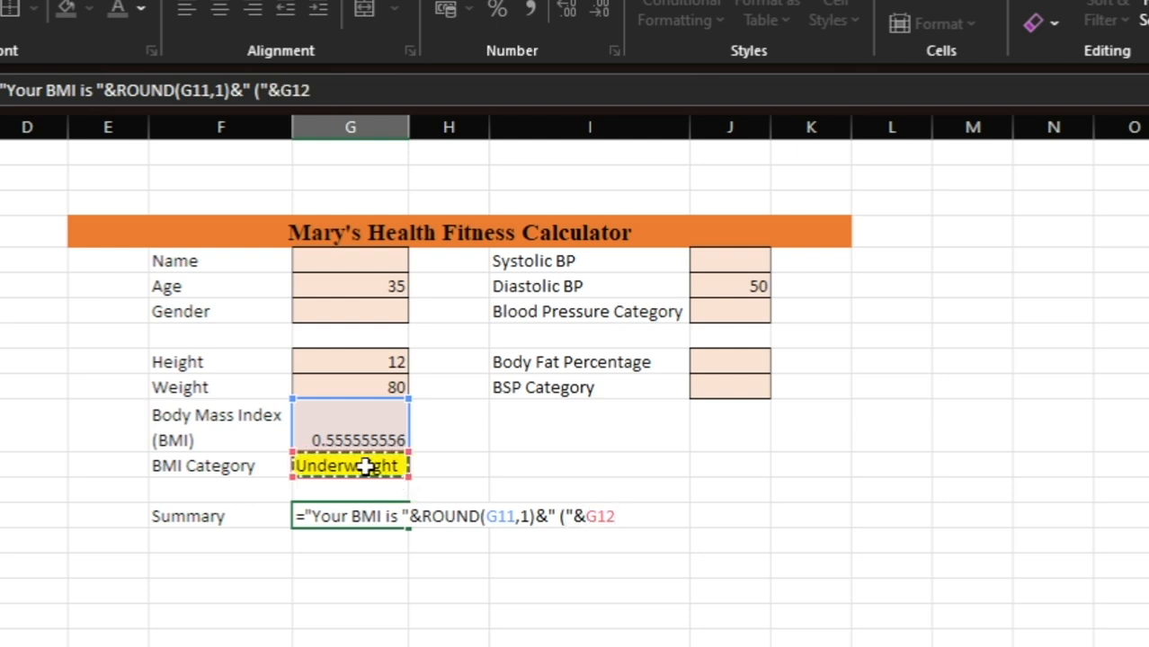
type("&")
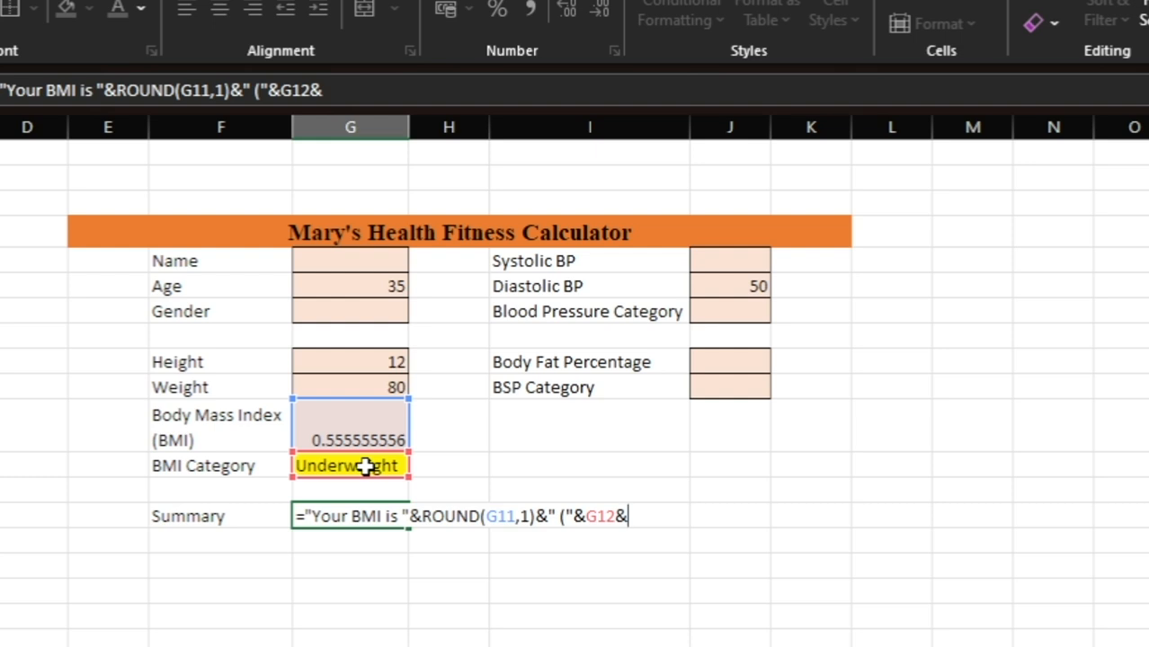
Append the text "), BP is " and the blood pressure category to the Summary formula, using &"), BP is "&J7&.
type("\"), BP is \"&")
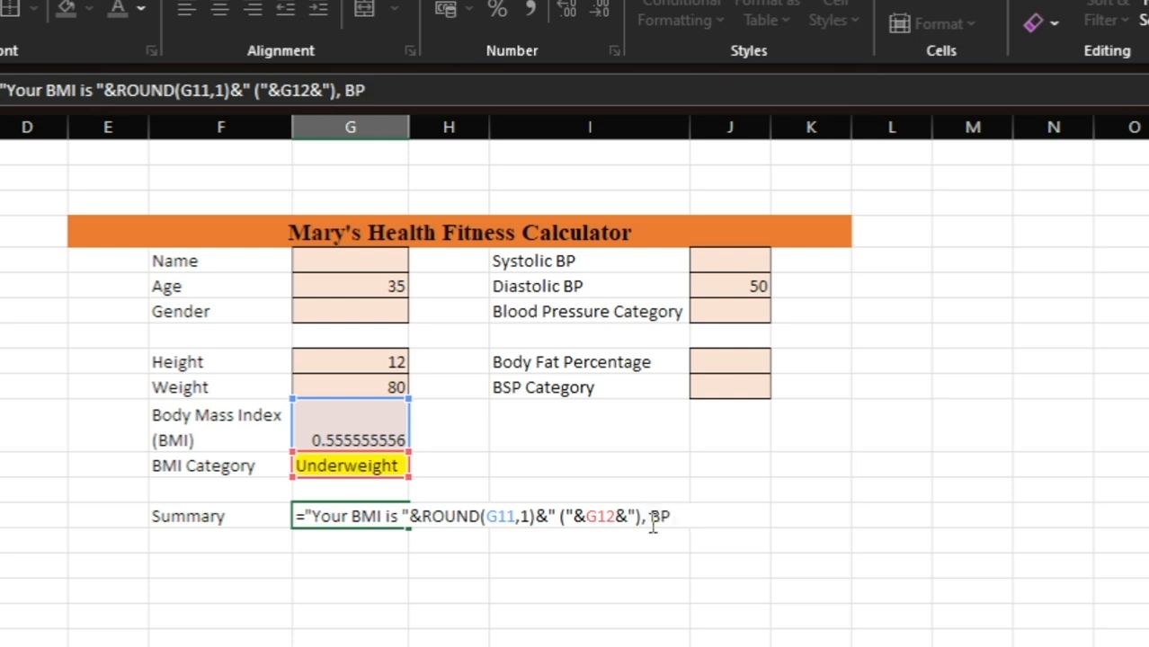
left_click(741, 312)
type("&")
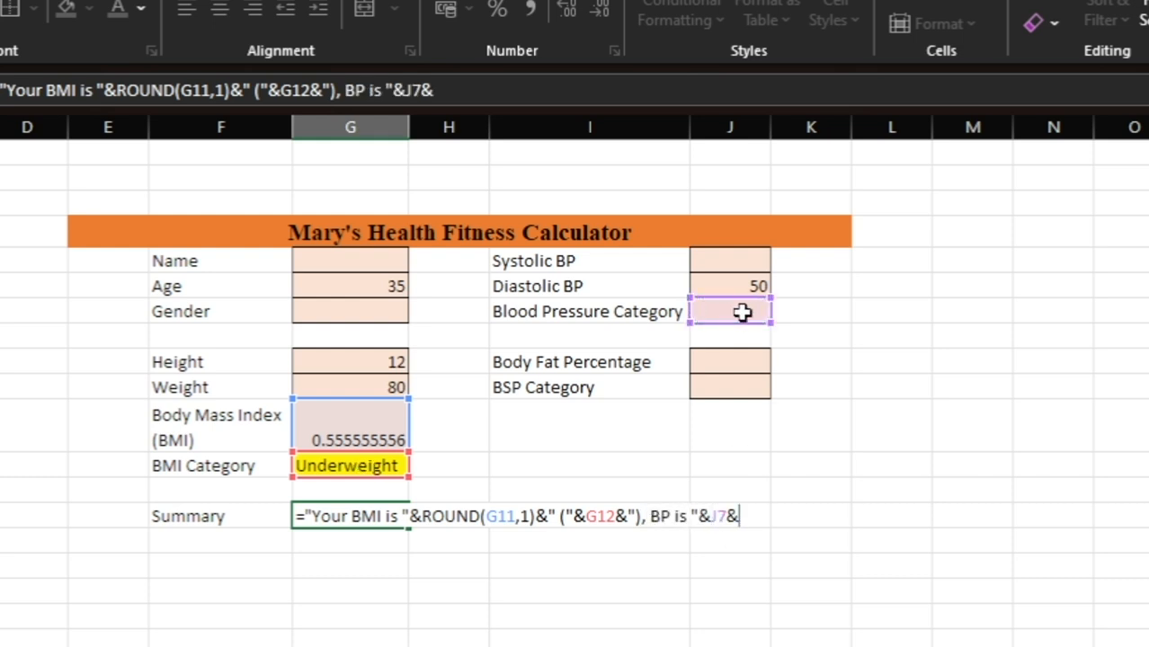
Append the text ", and your body fat percentage is " to the Summary formula.
type("\"")
type(", and ")
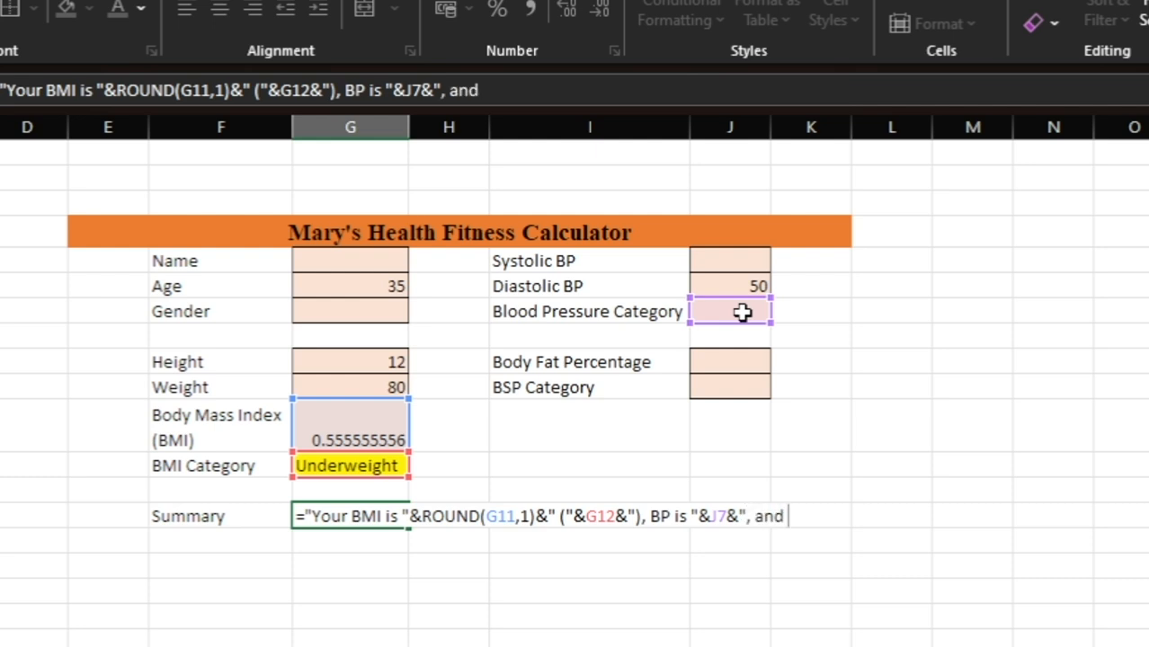
type("your b")
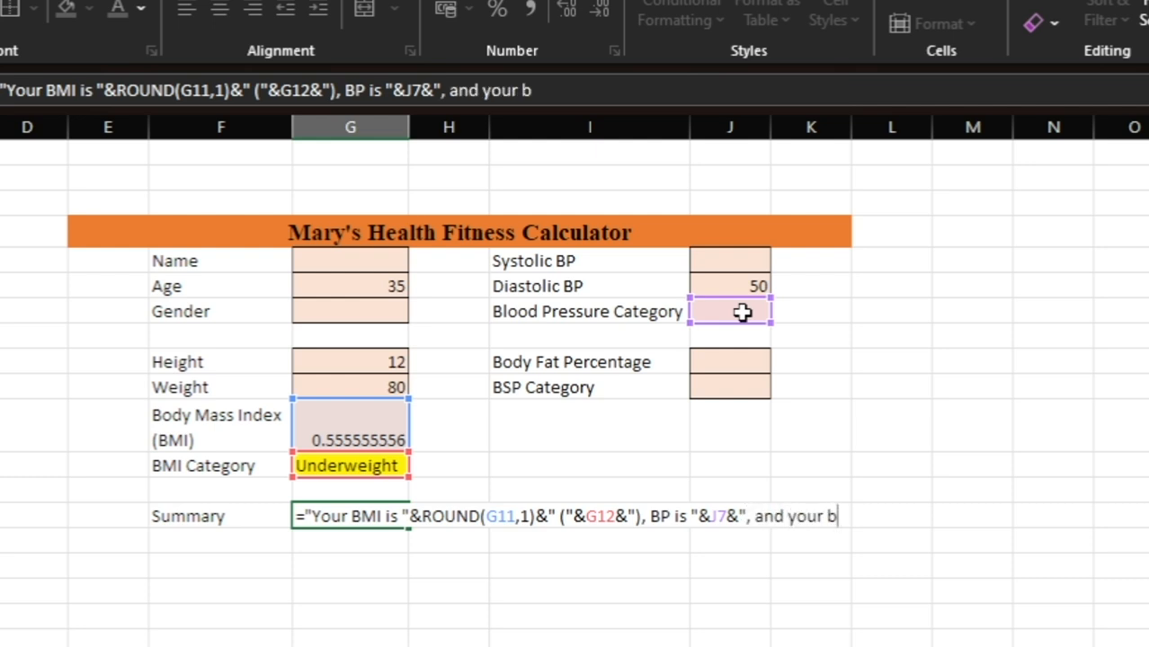
type("ody fat percentage is \"7")
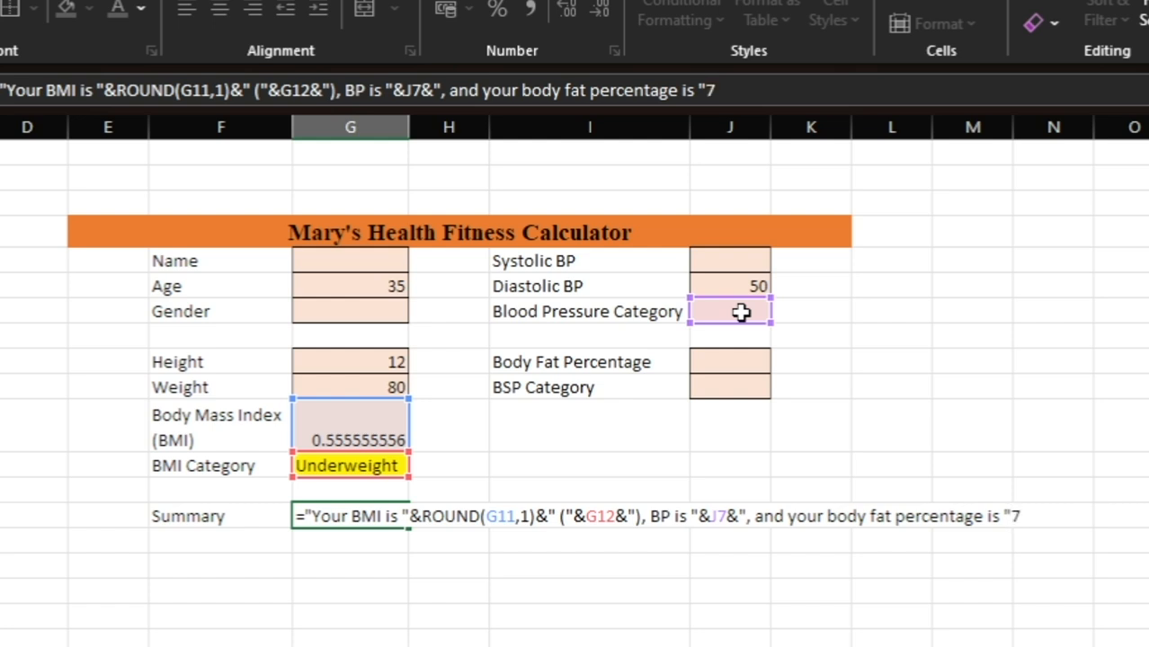
key("BackSpace")
Finish the Summary formula with &ROUND(J9,1) &" %." and commit it.
type("&ROUND")
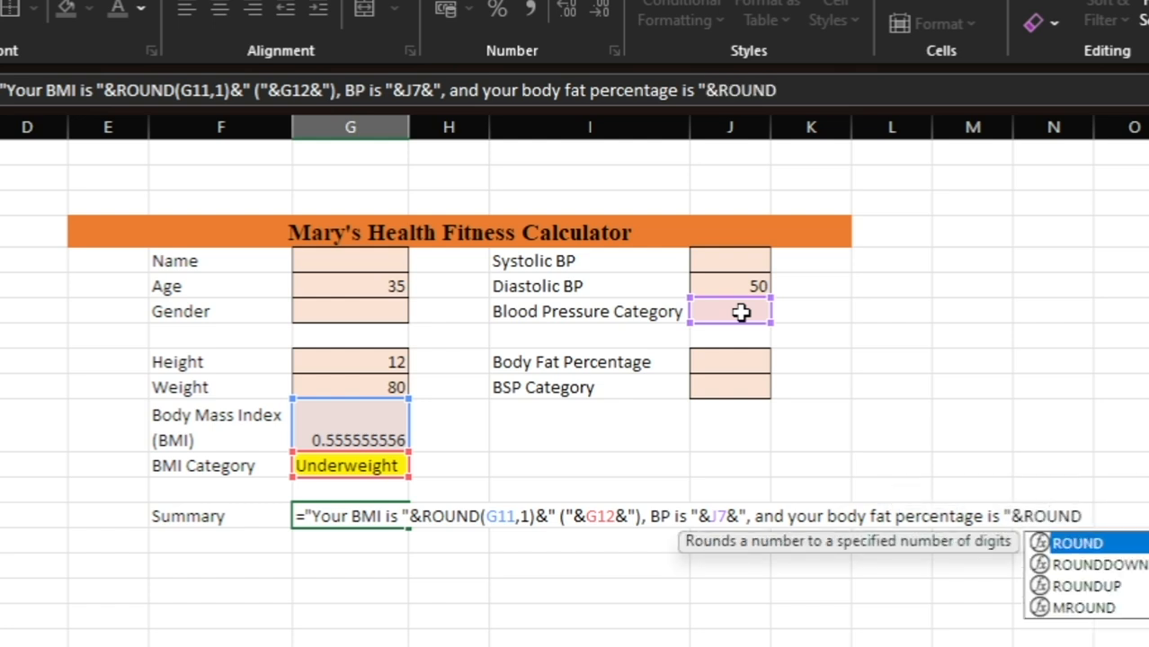
type("(")
left_click(739, 363)
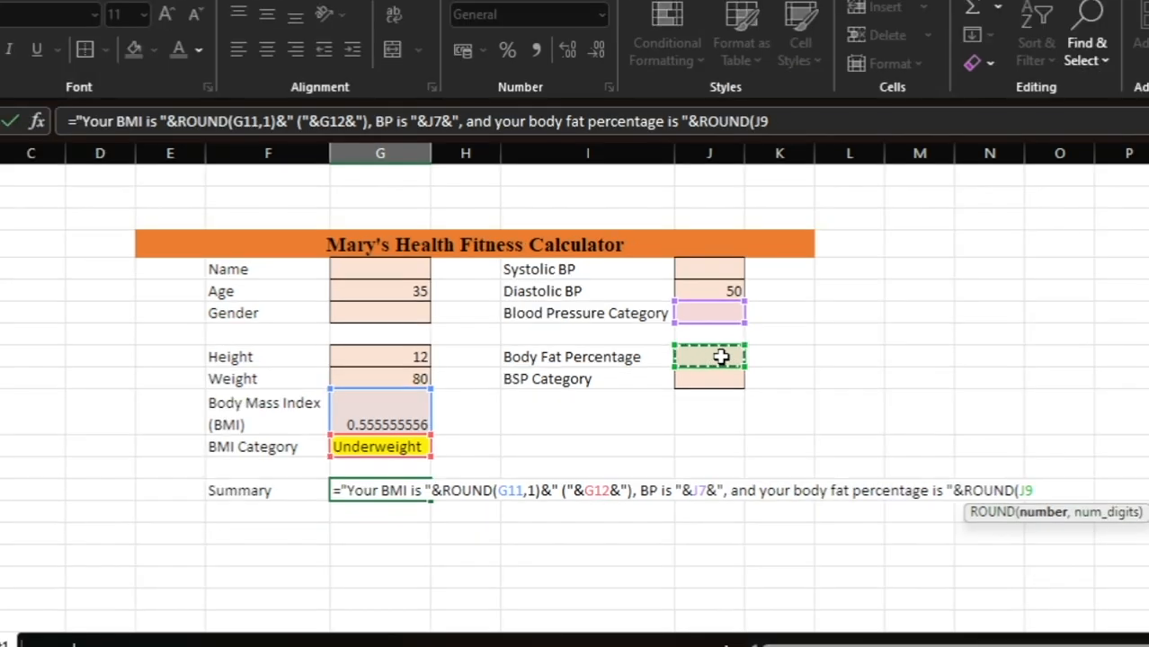
type(",1)")
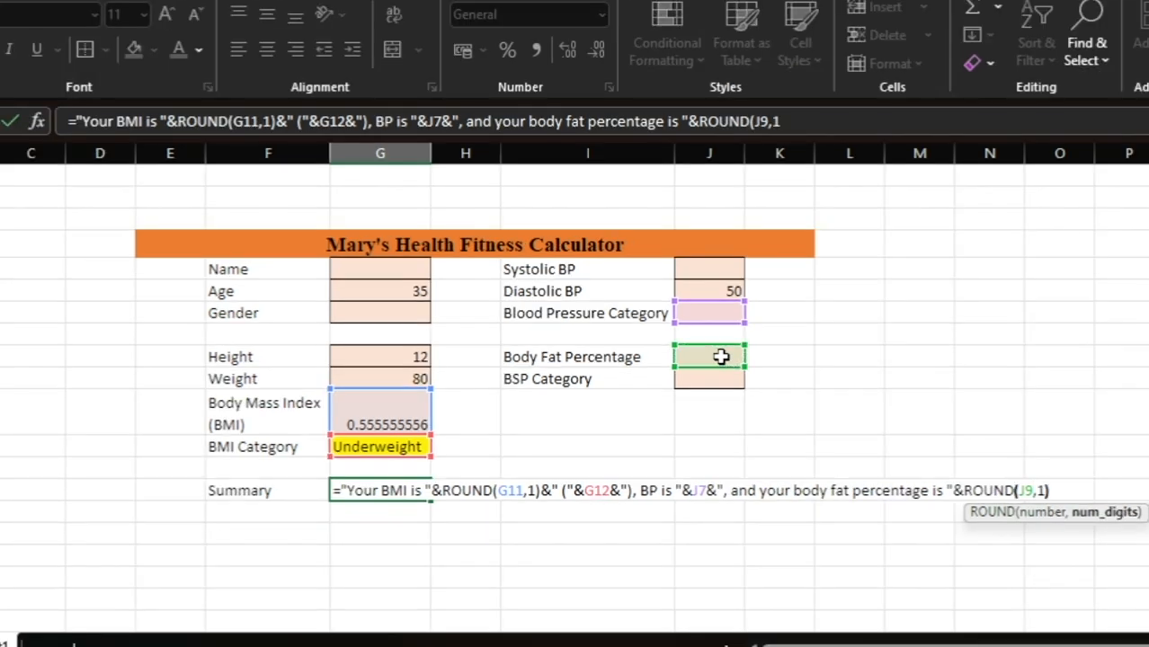
type(" &\" %")
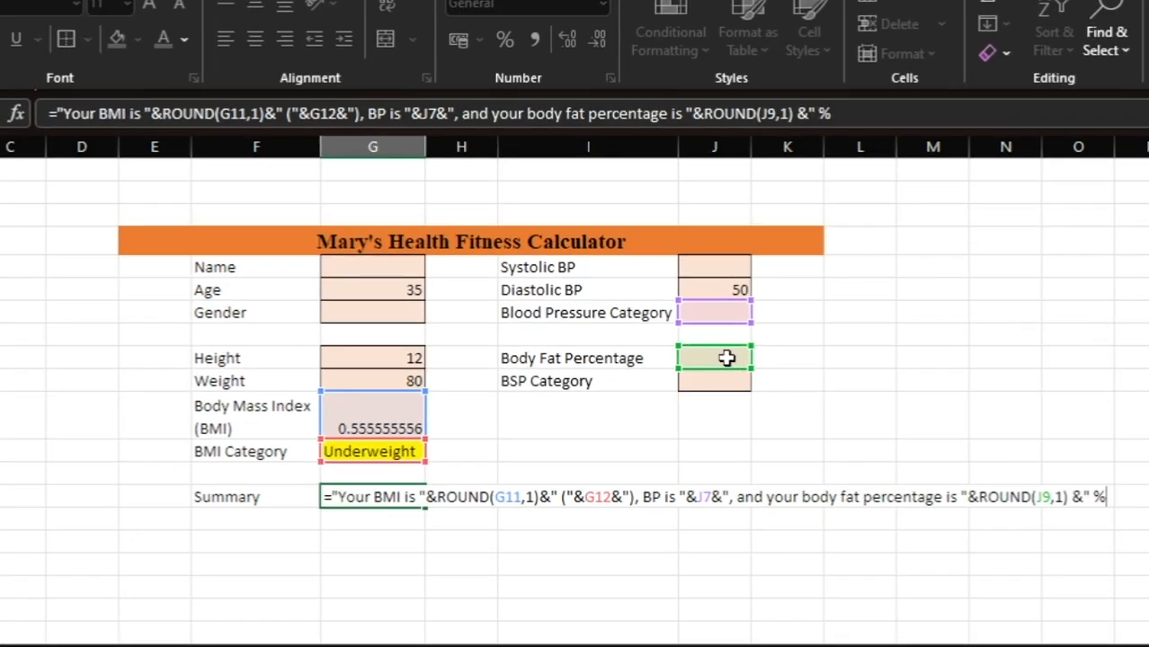
type("\"")
key("Return")
Wrap the Summary formula in G14 in IFERROR with "" as the error value and commit it.
left_click(334, 497)
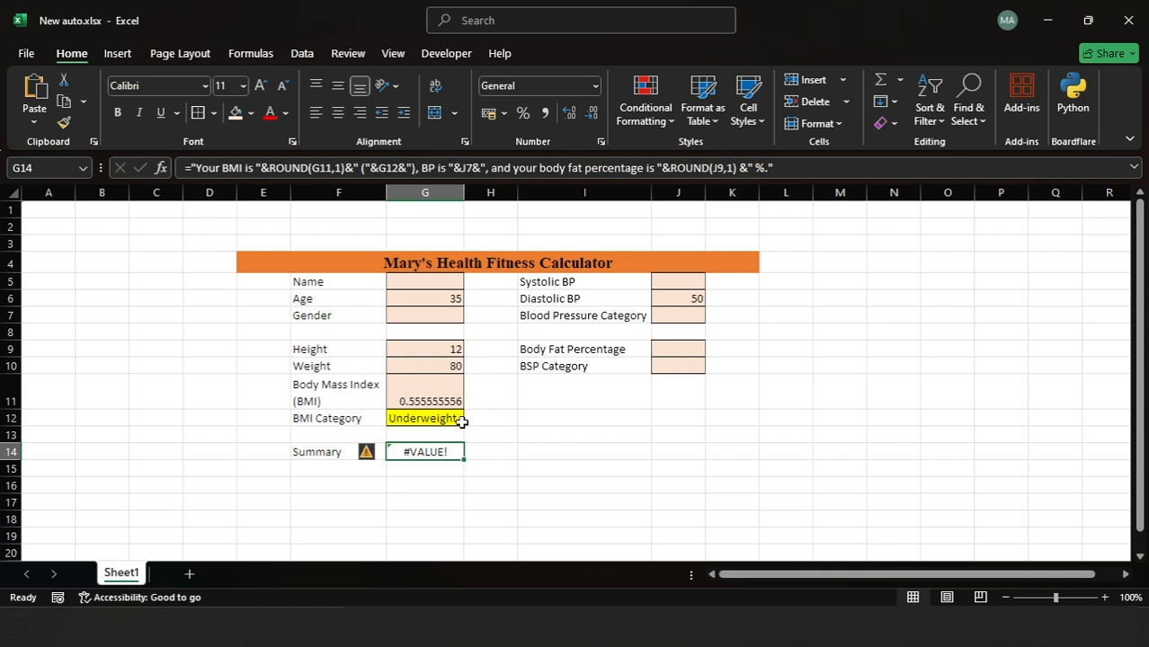
double_click(434, 454)
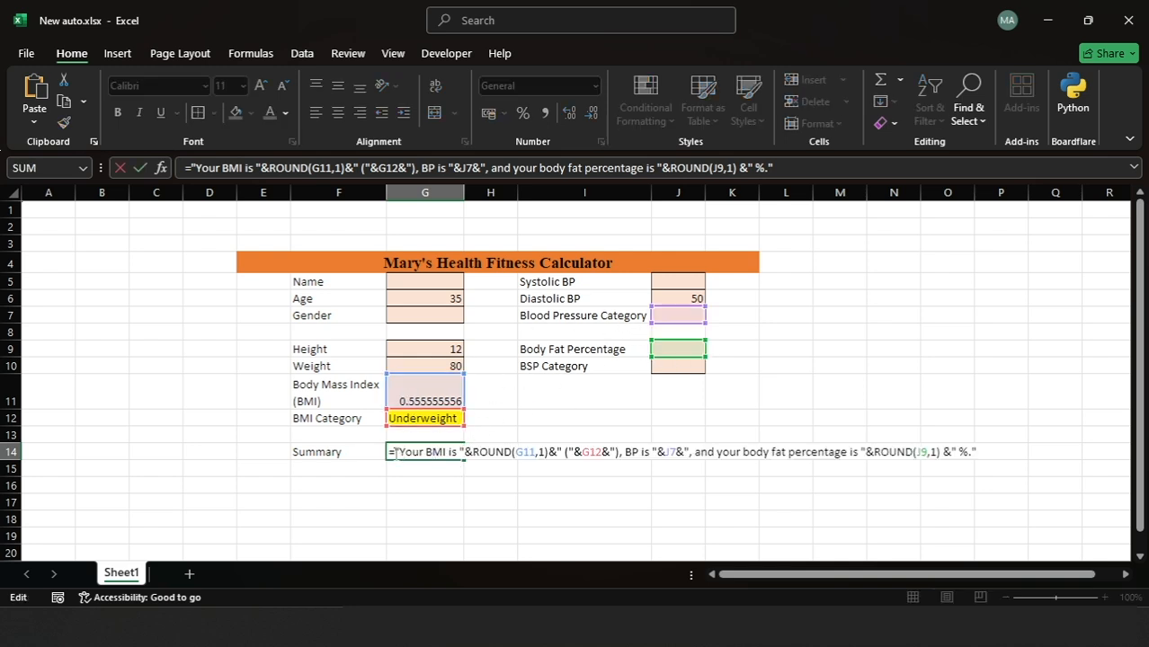
type("IFERRO")
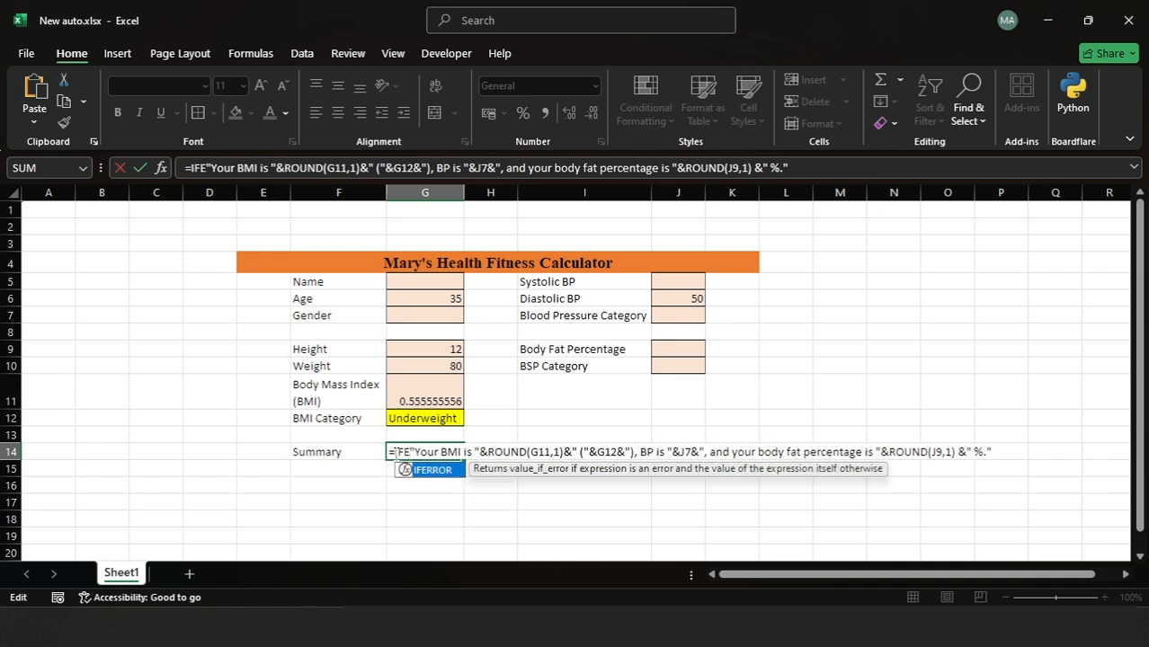
type("R(")
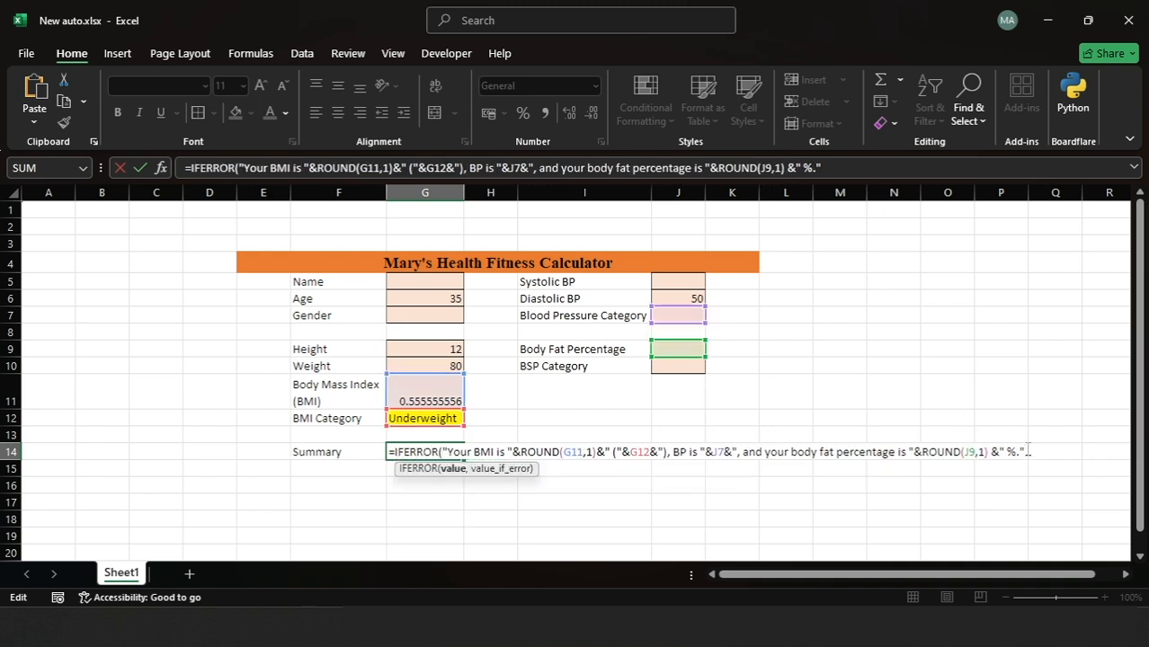
type(", \"\"")
key("Return")
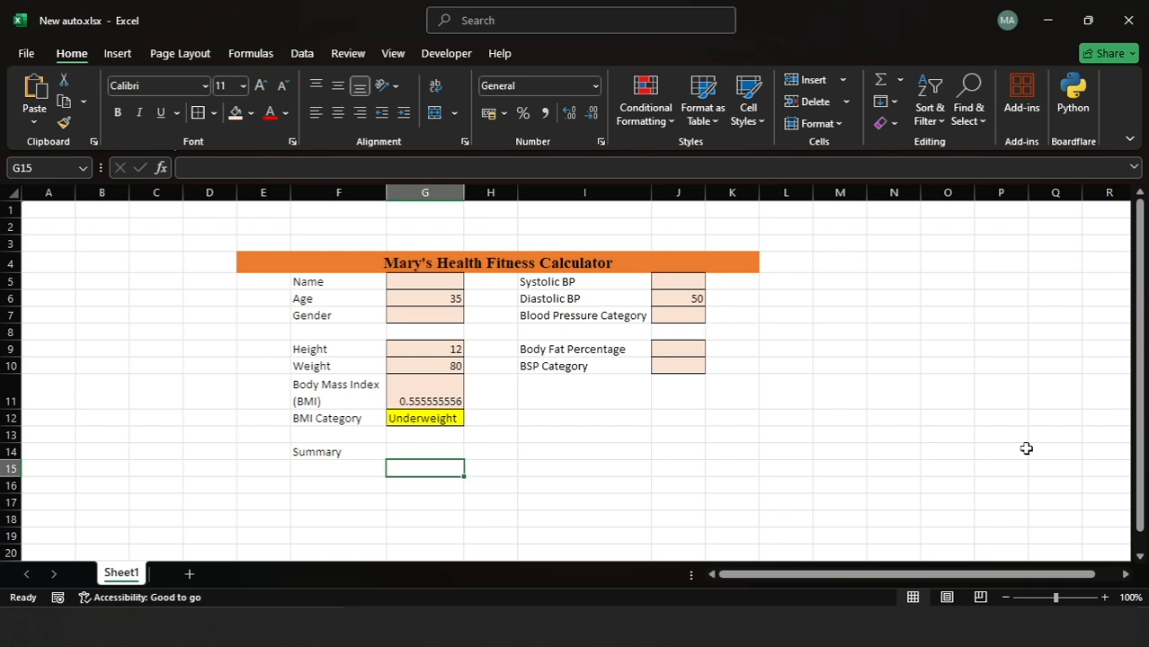
Set the IFERROR fallback text of the Summary formula in G14 to "Not Available".
left_click(451, 455)
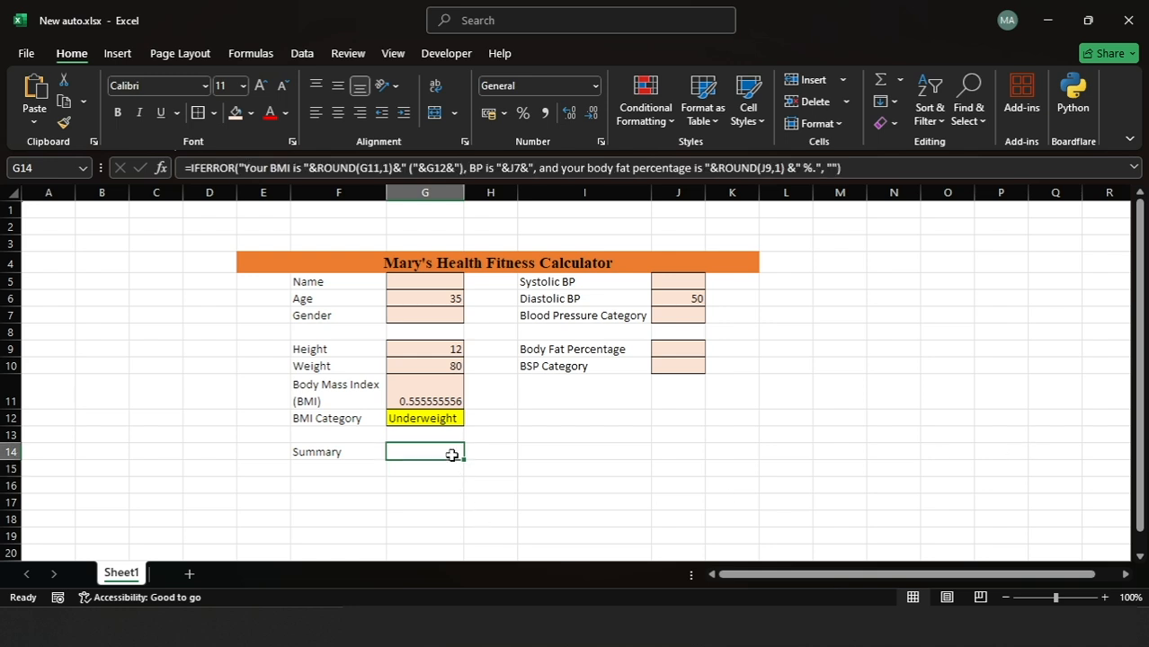
left_click(834, 167)
type("Not Avail")
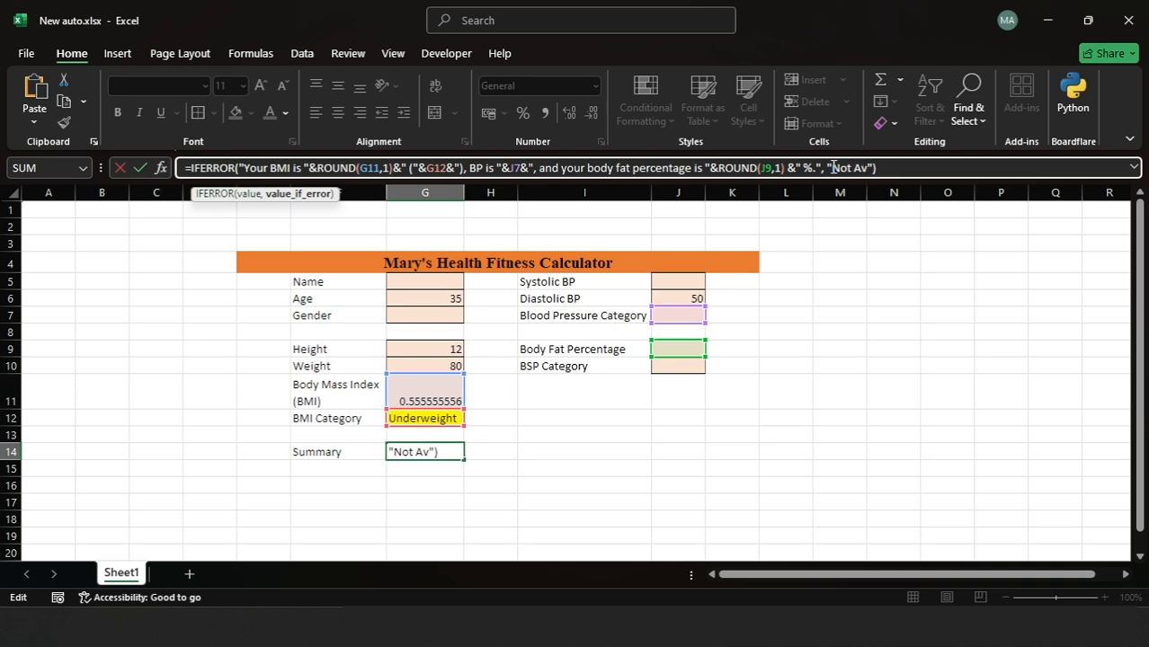
type("able")
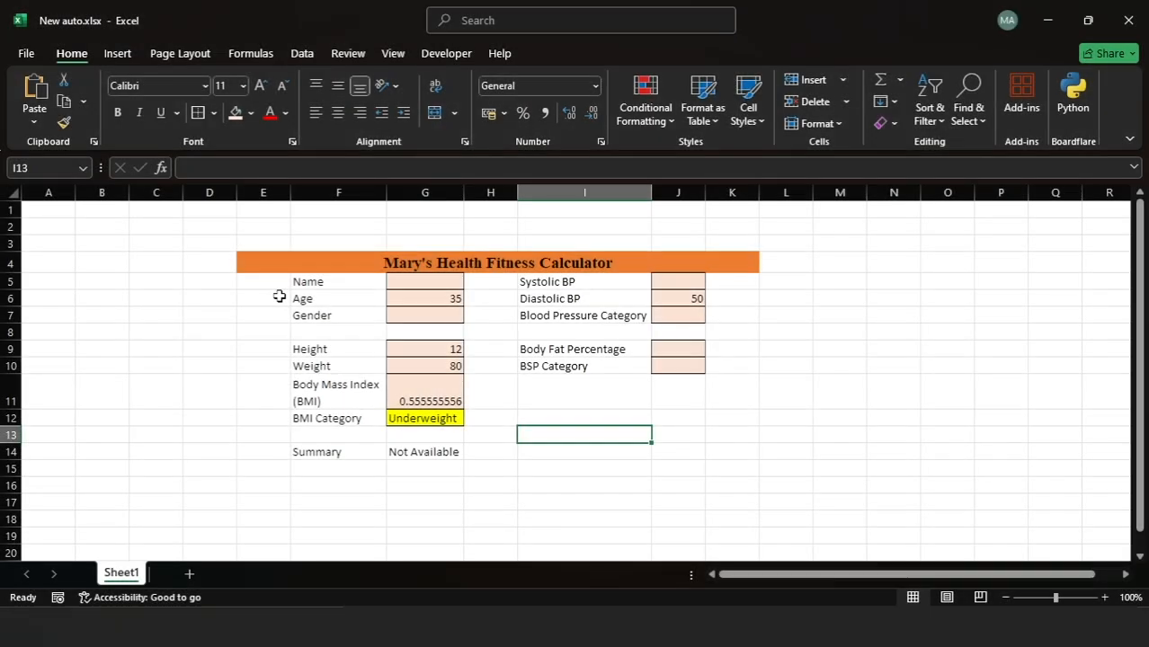
Hide the worksheet gridlines.
left_click(228, 317)
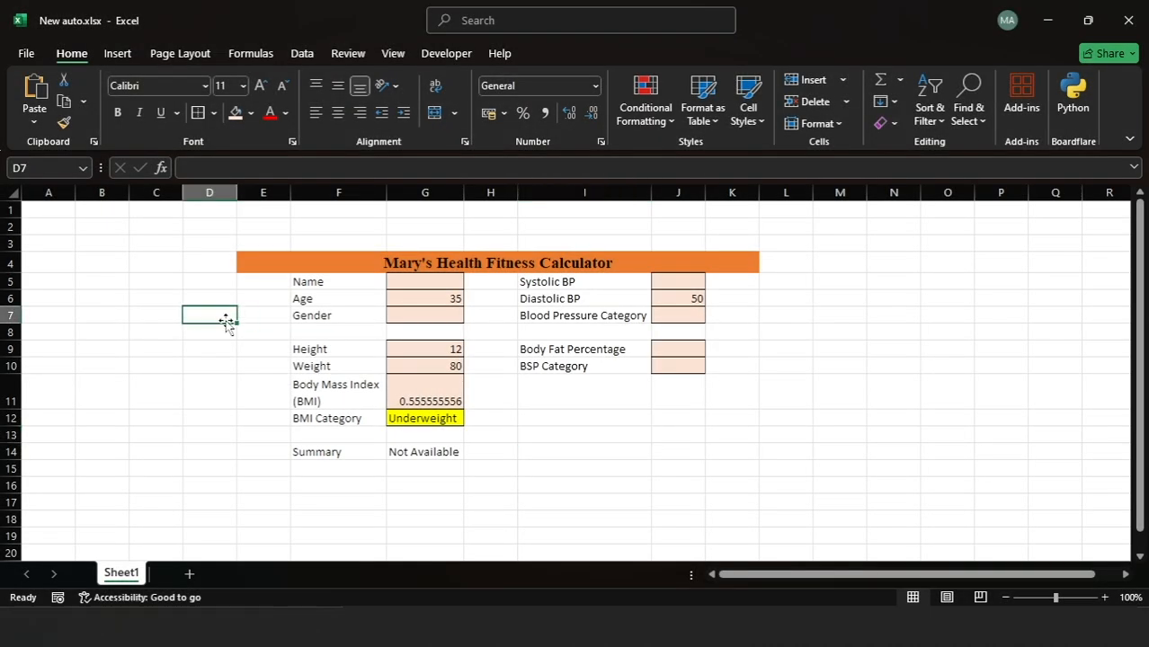
left_click(342, 232)
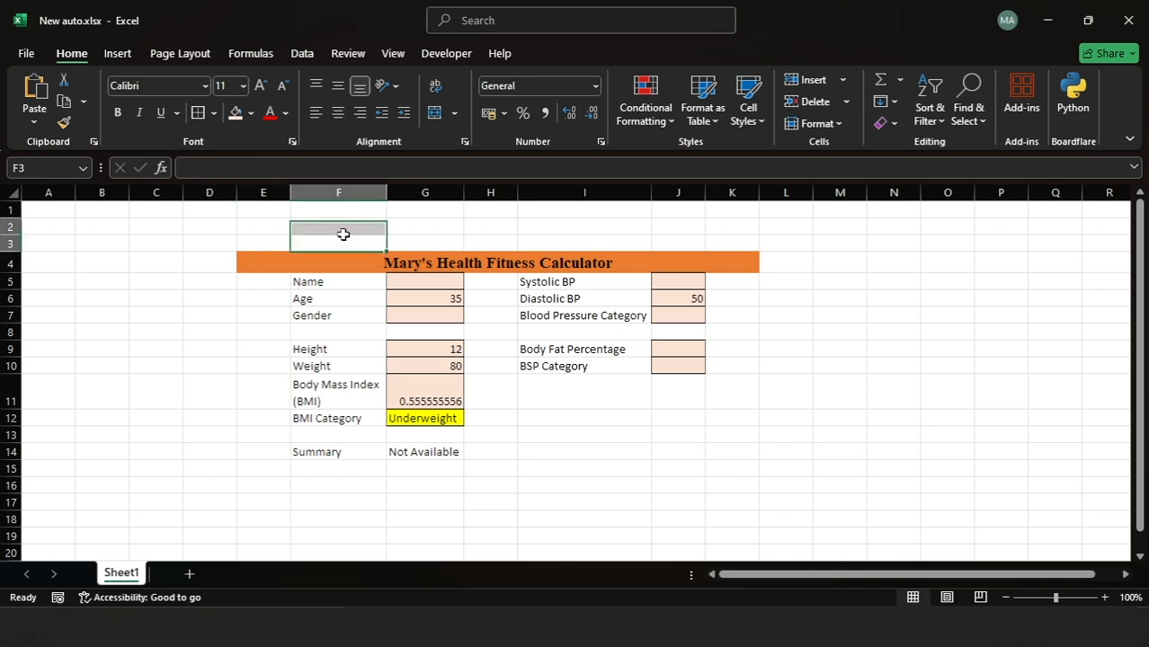
left_click(393, 56)
left_click(209, 102)
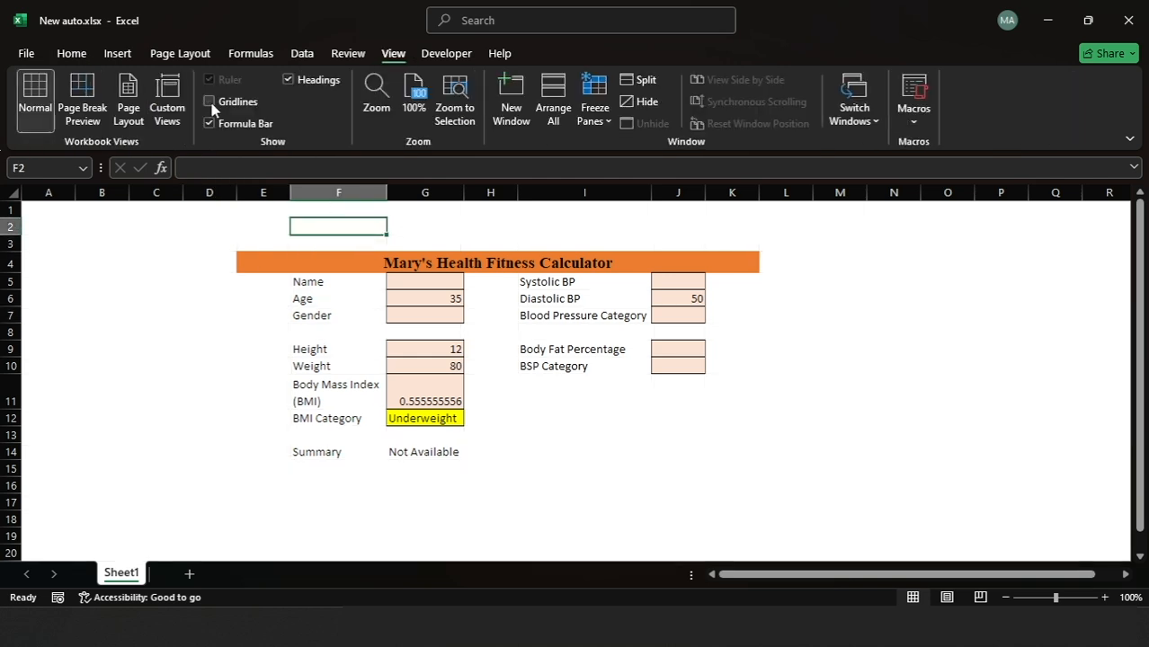
left_click(288, 81)
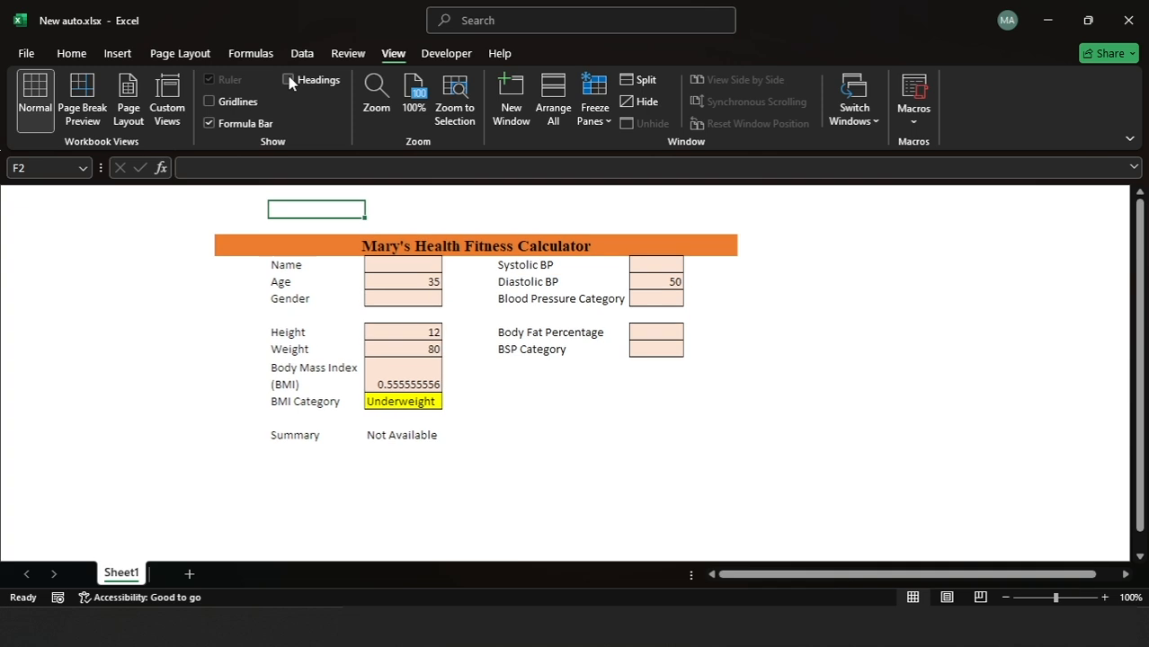
left_click(289, 81)
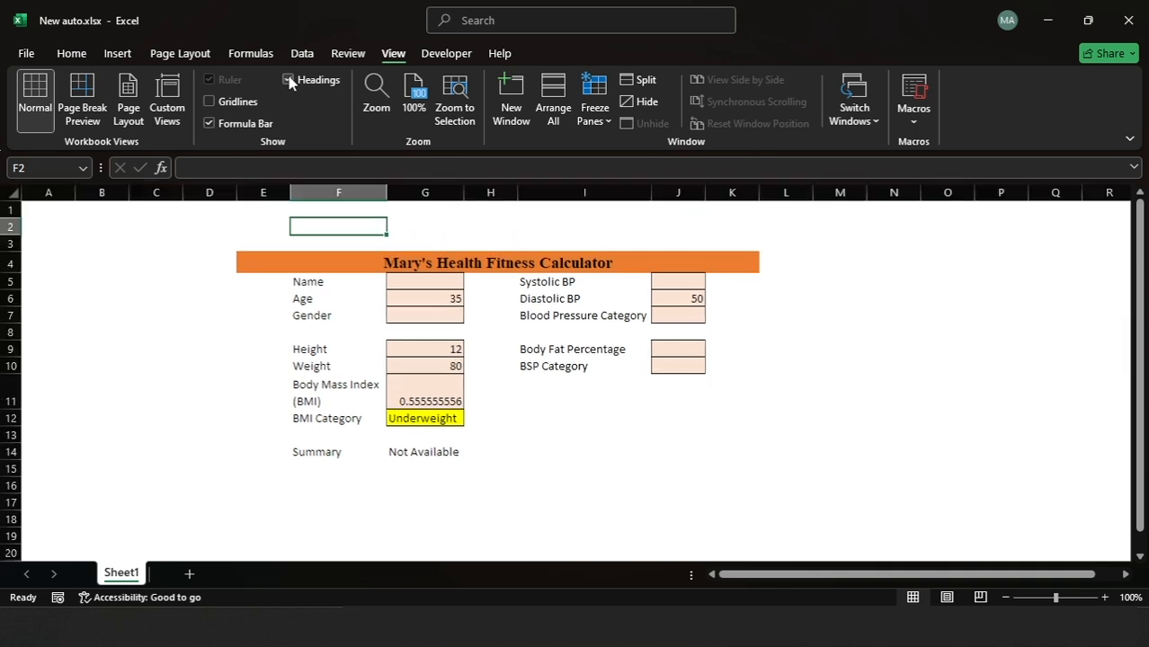
left_click(211, 125)
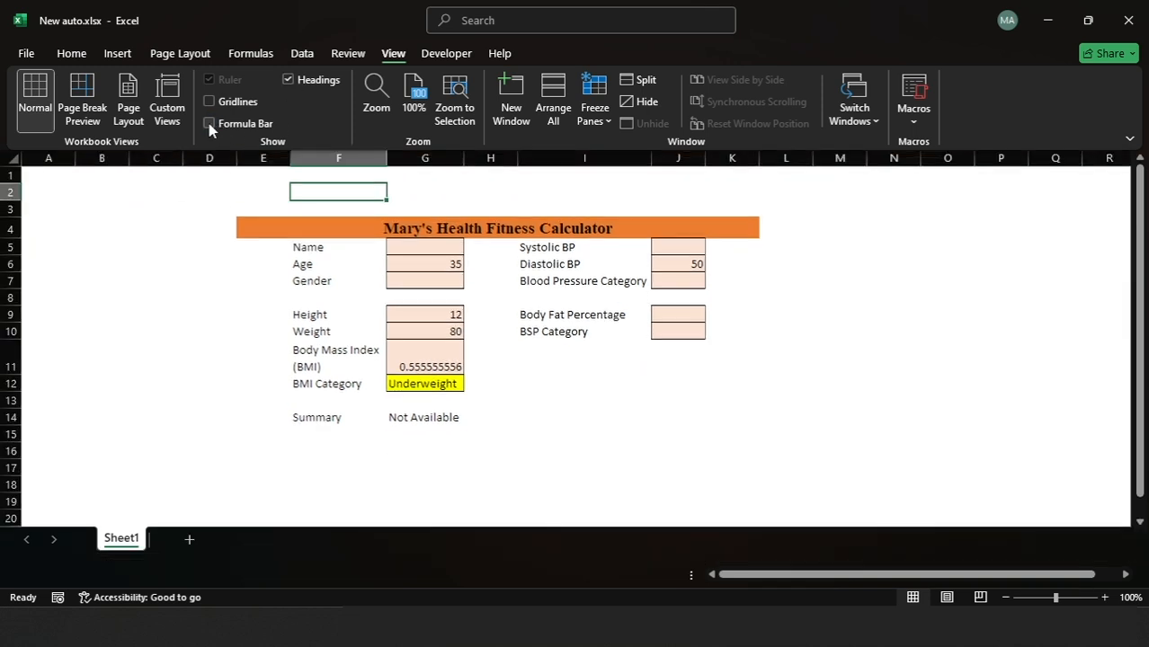
left_click(211, 124)
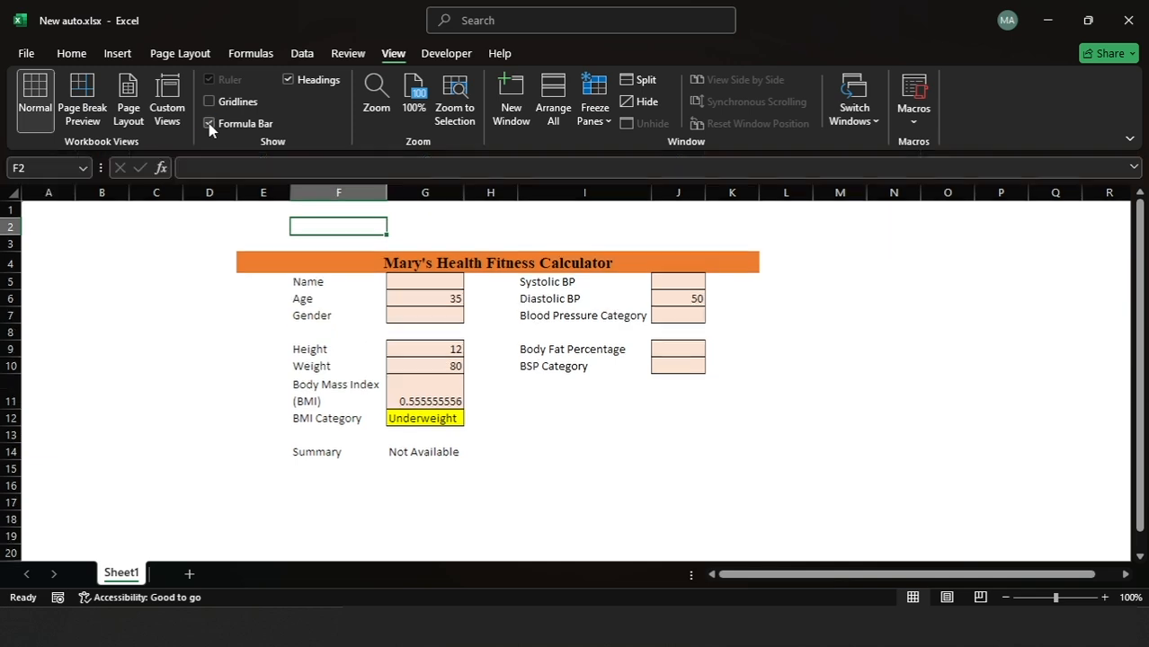
Hide the formula bar.
left_click(211, 125)
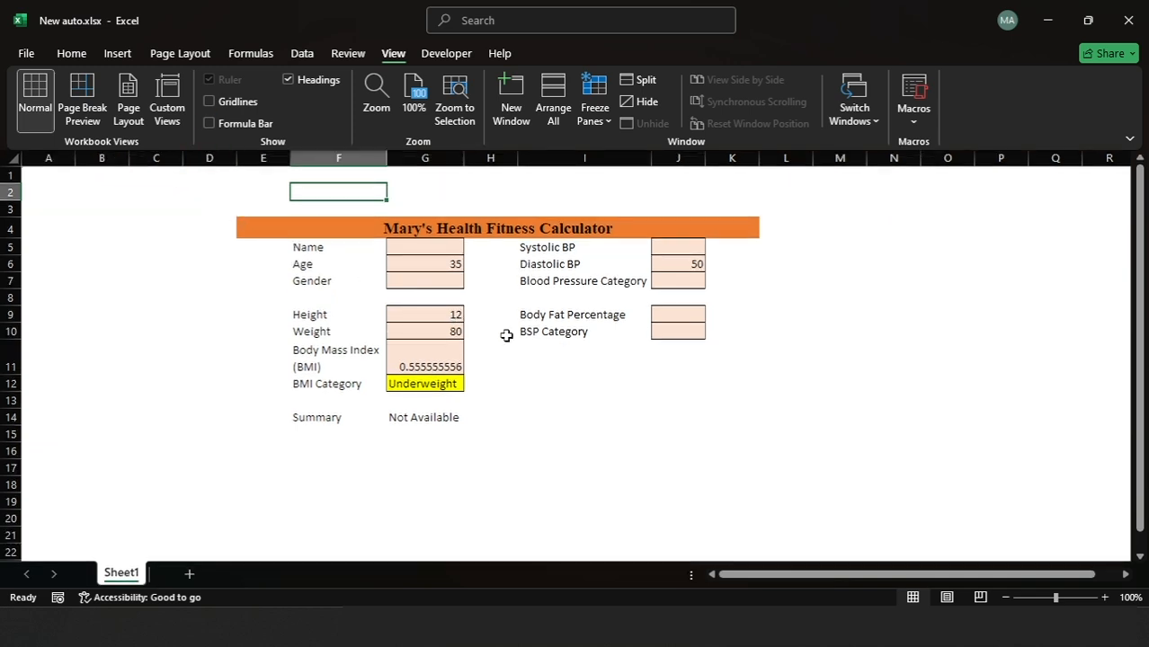
left_click(688, 465)
Add an outside border around the calculator range E4:K16 and redraw its outline in a darker orange line color.
left_click_drag(247, 223, 604, 443)
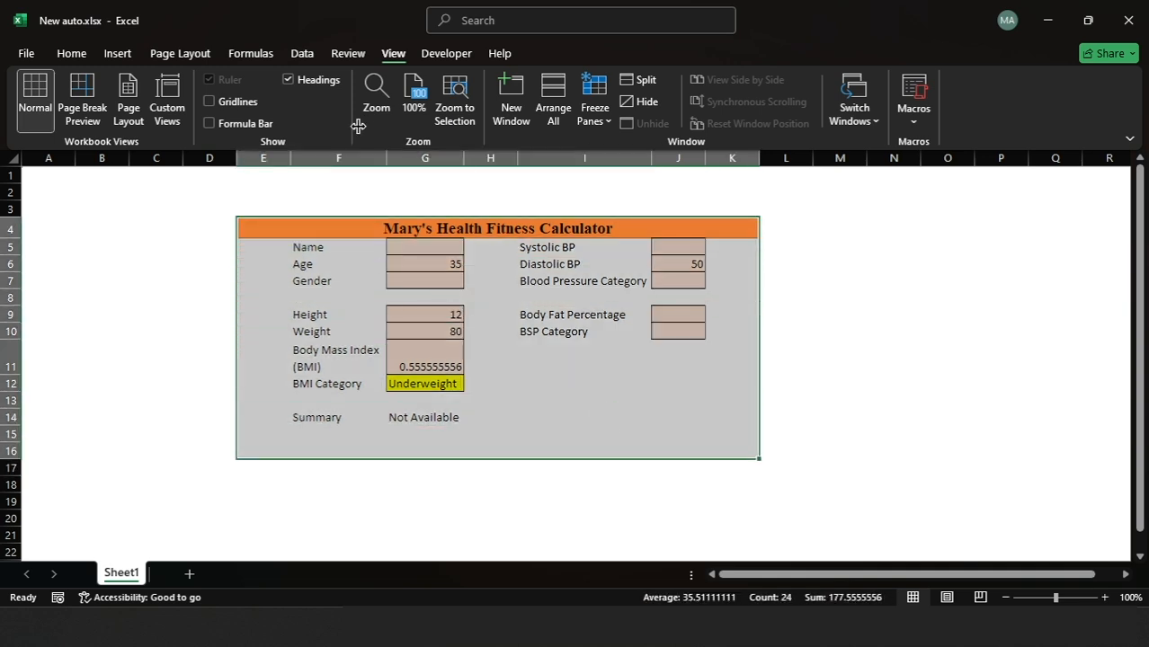
left_click(71, 53)
left_click(214, 113)
left_click(249, 307)
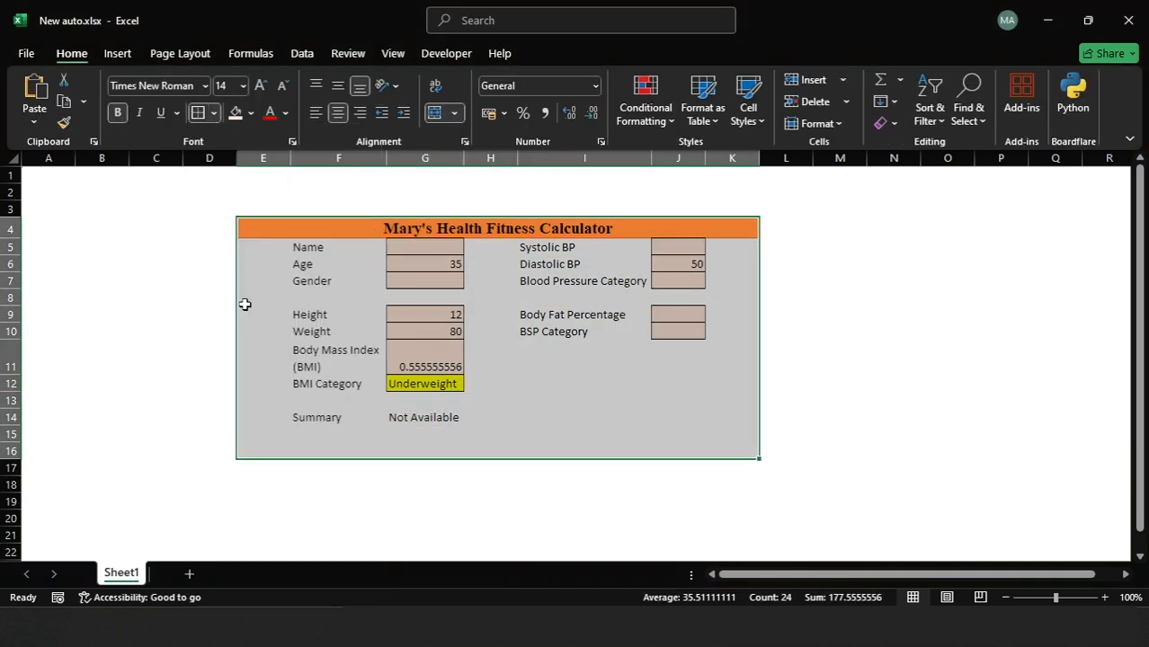
left_click(214, 115)
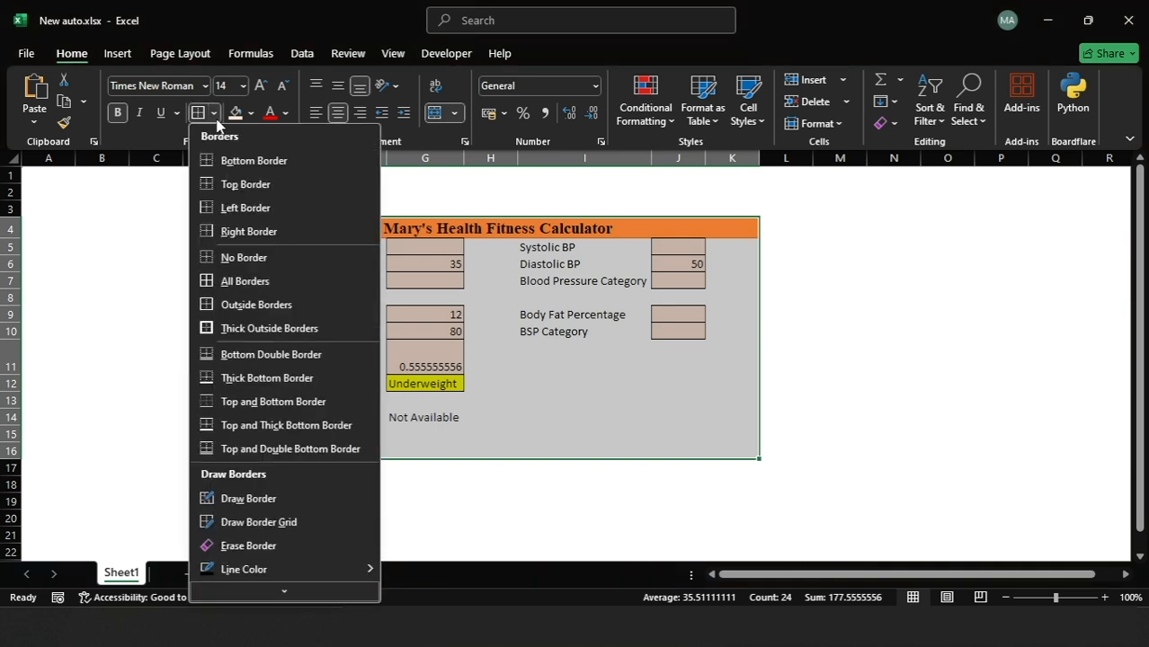
mouse_move(266, 572)
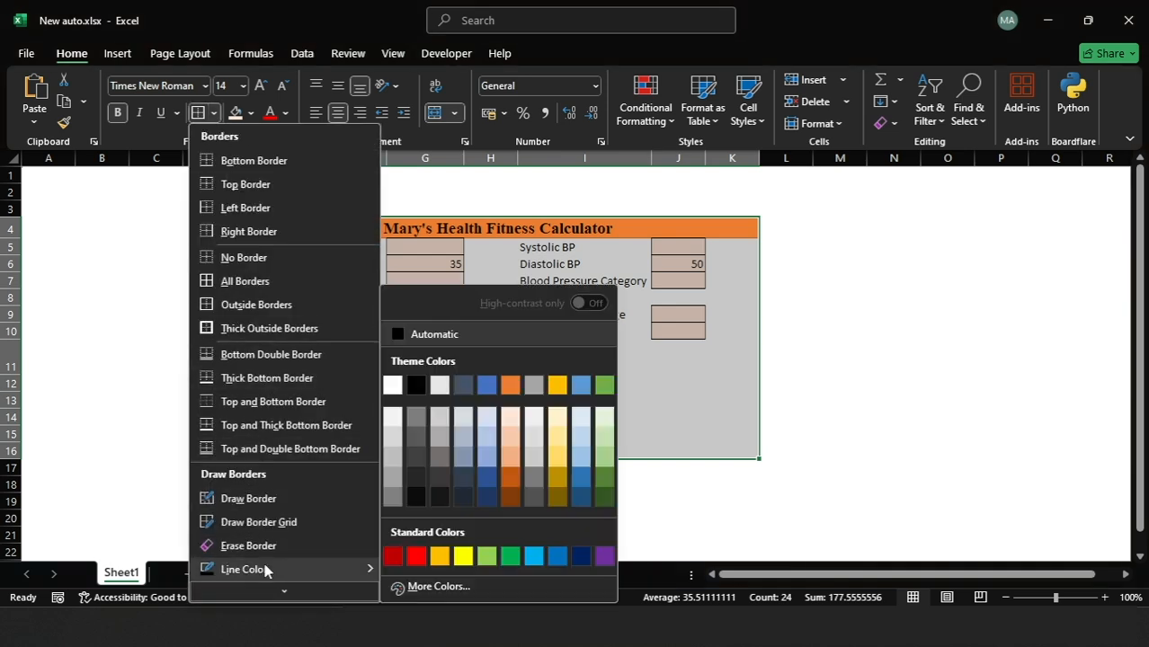
left_click(510, 485)
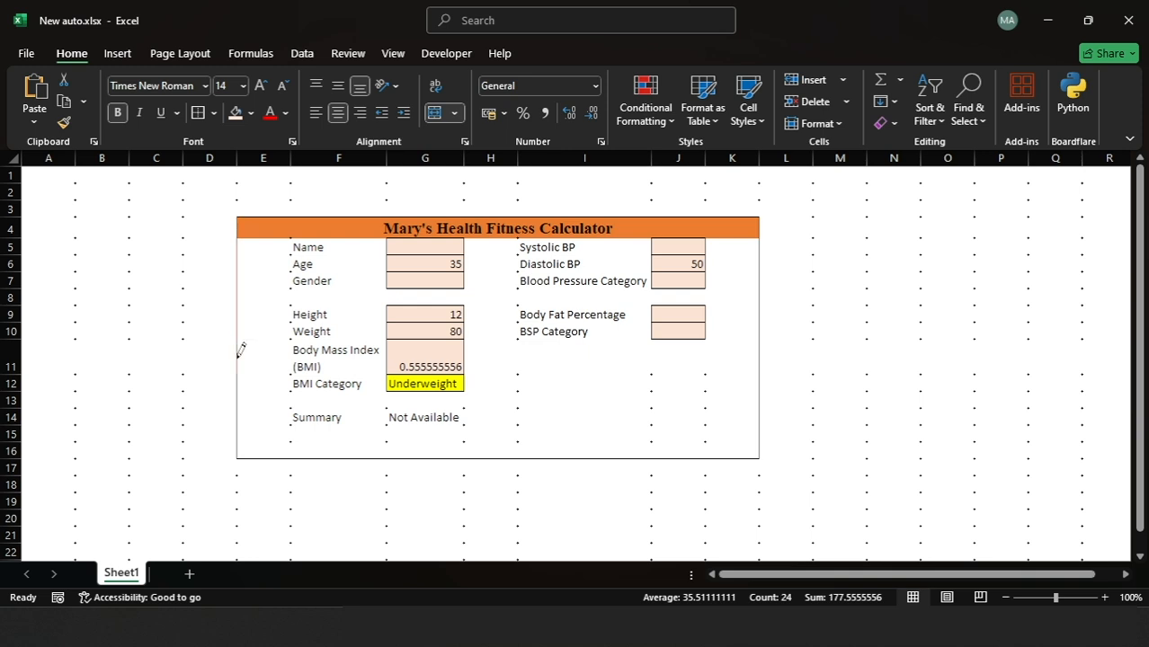
mouse_move(241, 442)
left_mouse_down()
mouse_move(746, 426)
mouse_move(758, 405)
mouse_move(758, 450)
left_mouse_up()
key("Escape")
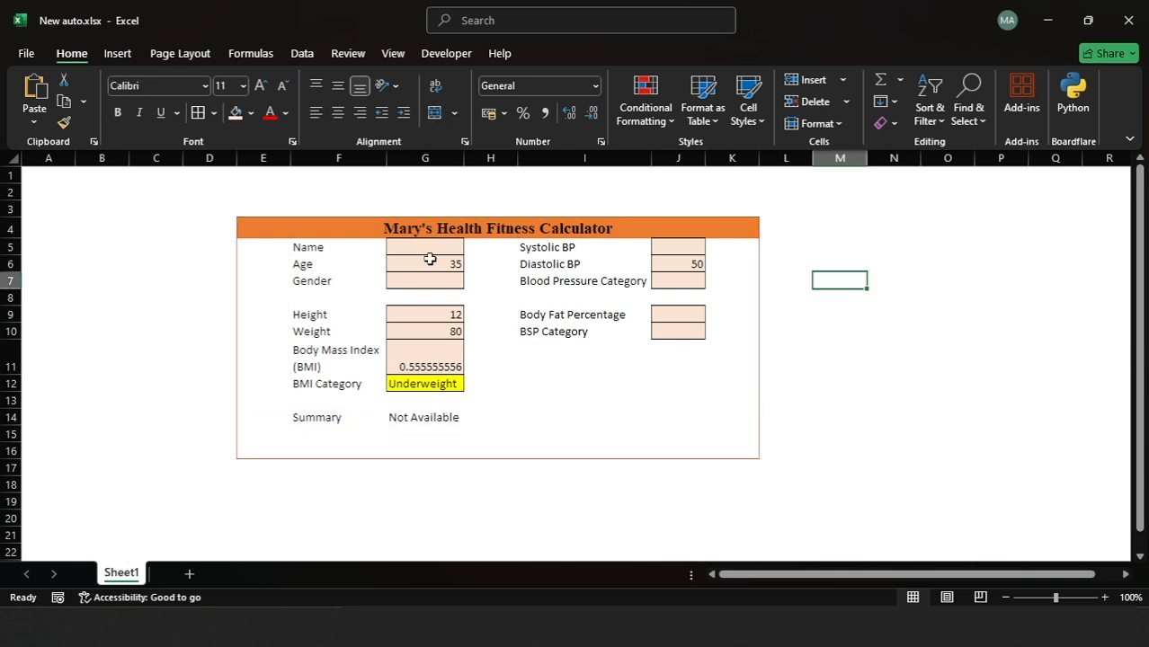
Insert a blank row between the title banner and the Name row, without the banner's orange fill.
left_click(11, 263)
right_click(11, 246)
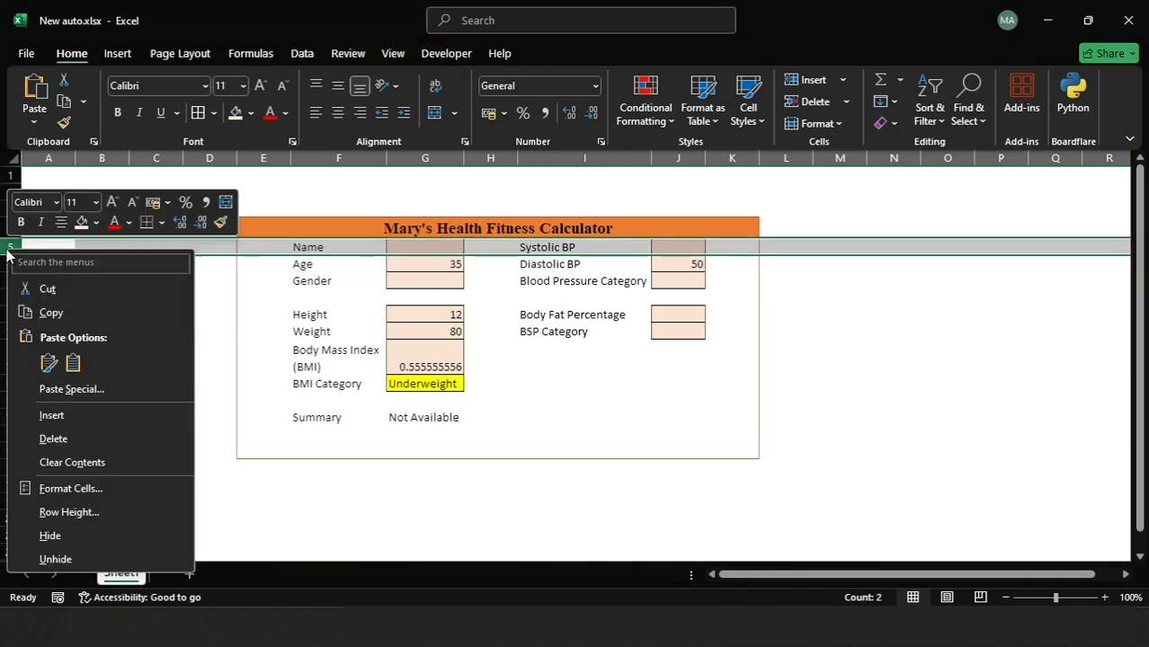
left_click(51, 415)
left_click(275, 245)
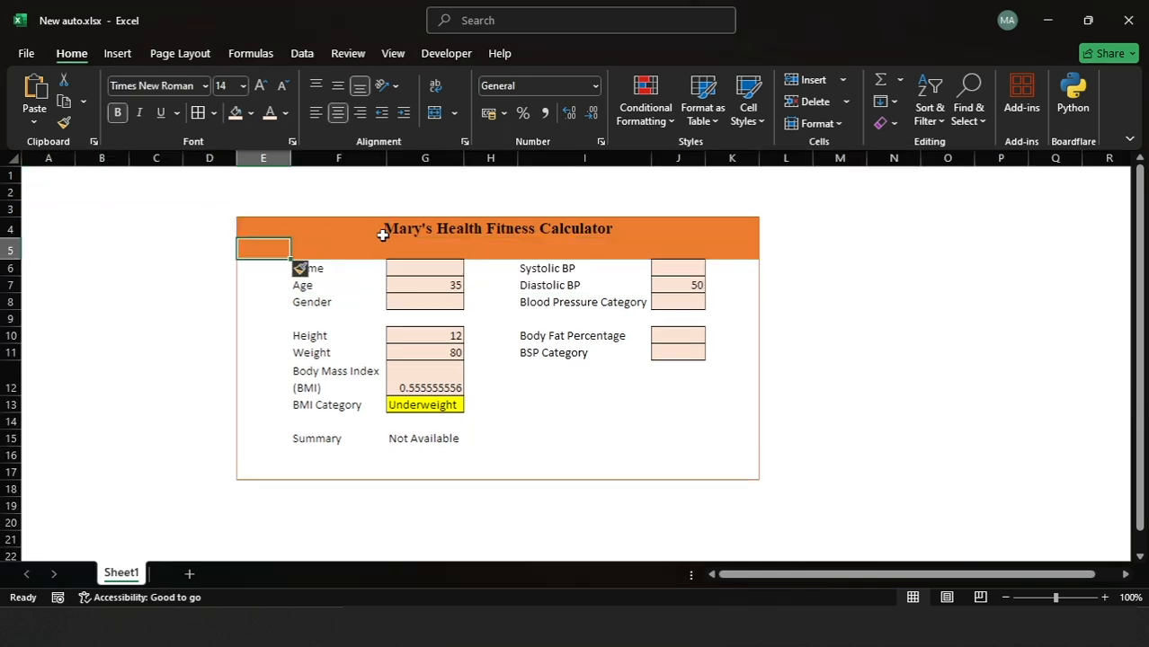
left_click(311, 273)
left_click(321, 326)
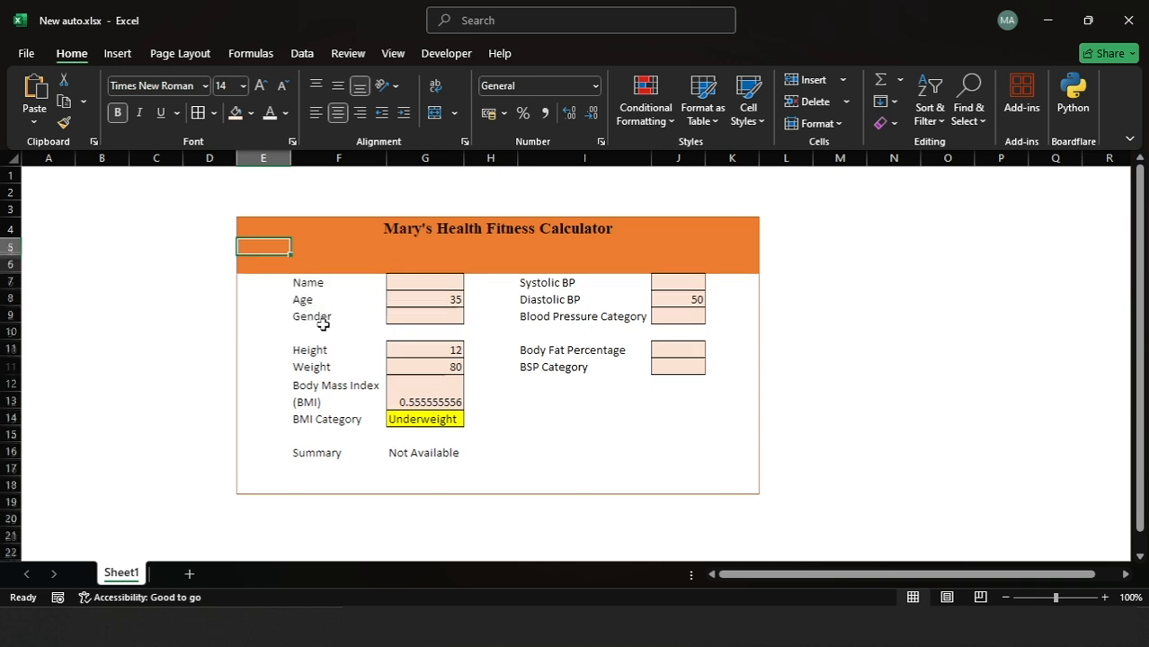
key("ctrl+z")
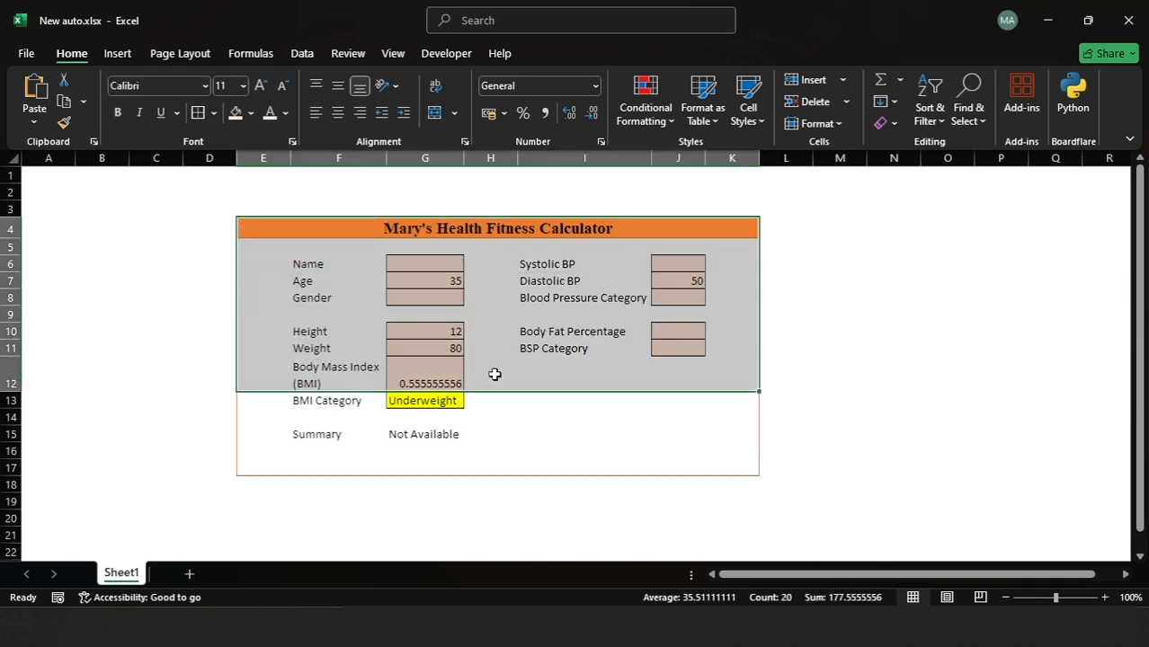
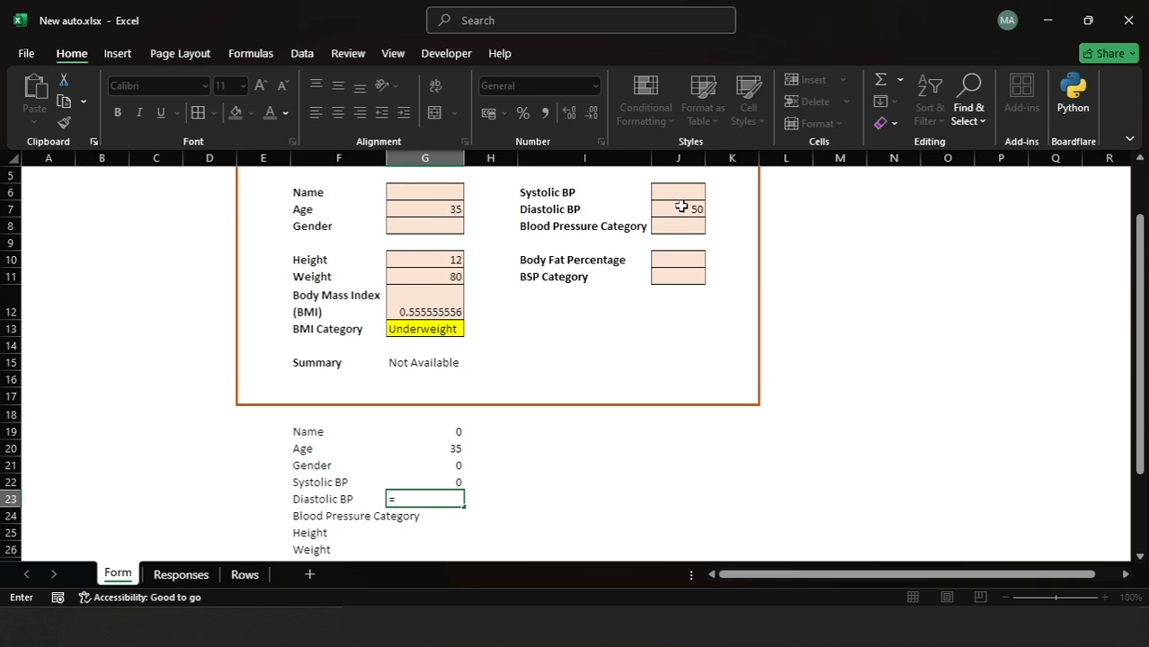
Link the Diastolic BP and Blood Pressure Category cells G23 and G24 in the lower list to form cells J7 and J8.
left_click(681, 208)
key("Return")
type("=")
key("BackSpace")
key("Return")
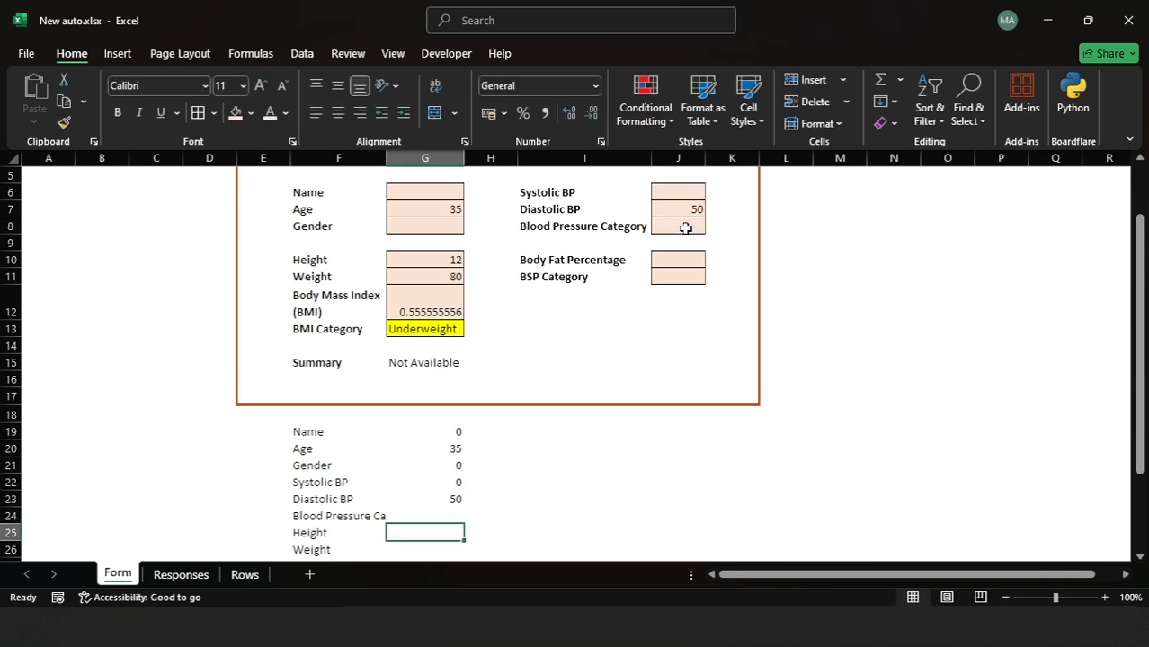
Link the Height and Weight cells G25 and G26 in the lower list to form cells G10 and G11.
type("=")
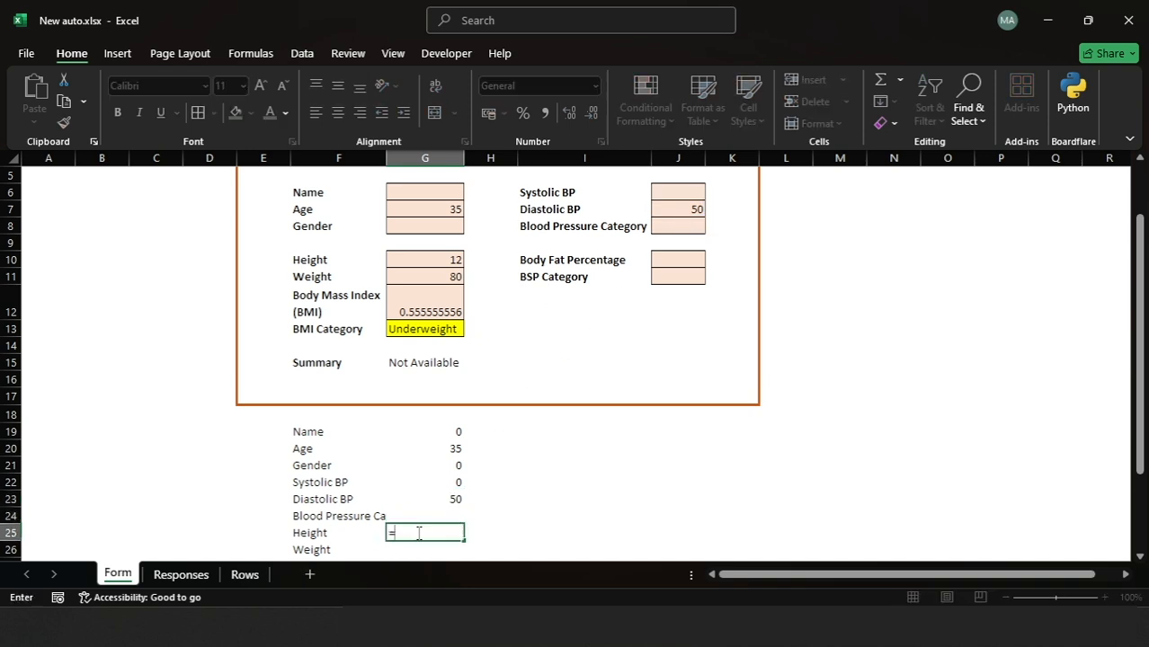
left_click(423, 268)
key("Return")
type("=")
left_click(424, 275)
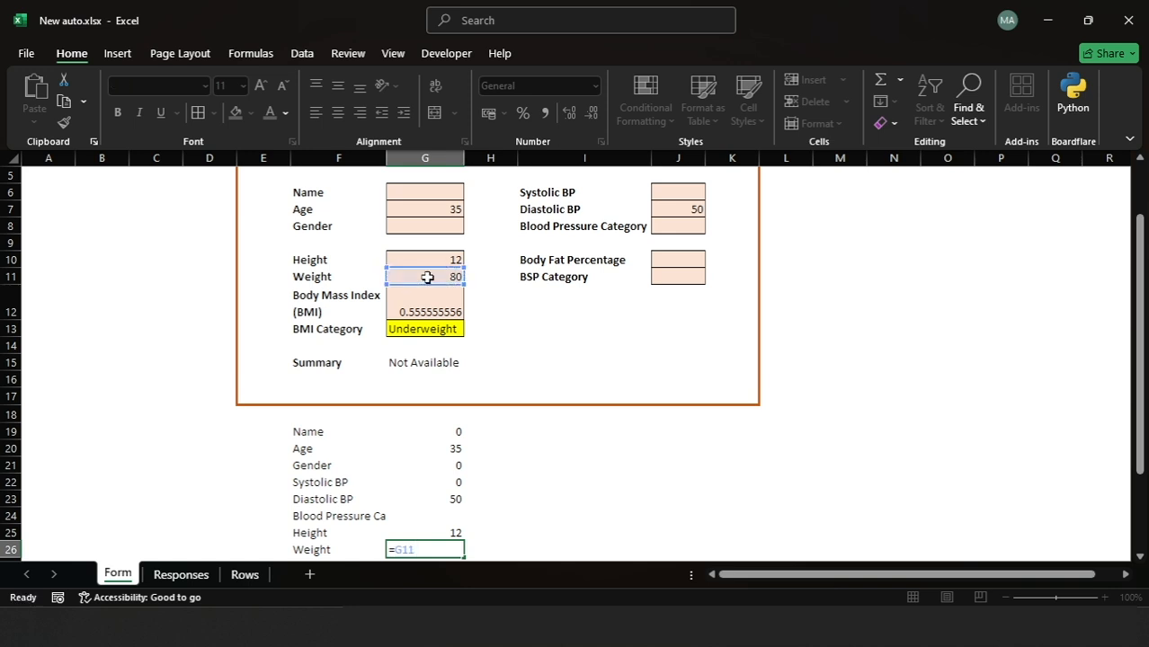
key("Return")
Link the Body Mass Index and BMI Category cells G27 and G28 to form cells G12 and G13.
type("=")
left_click(413, 272)
key("Return")
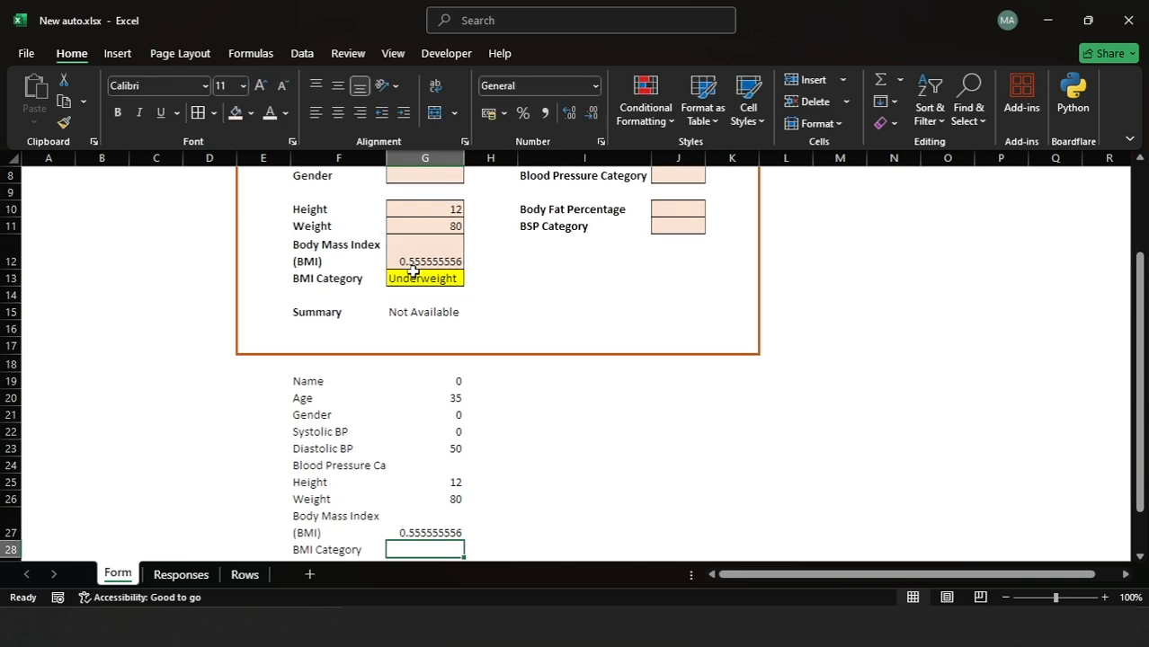
type("=")
left_click(422, 280)
key("Return")
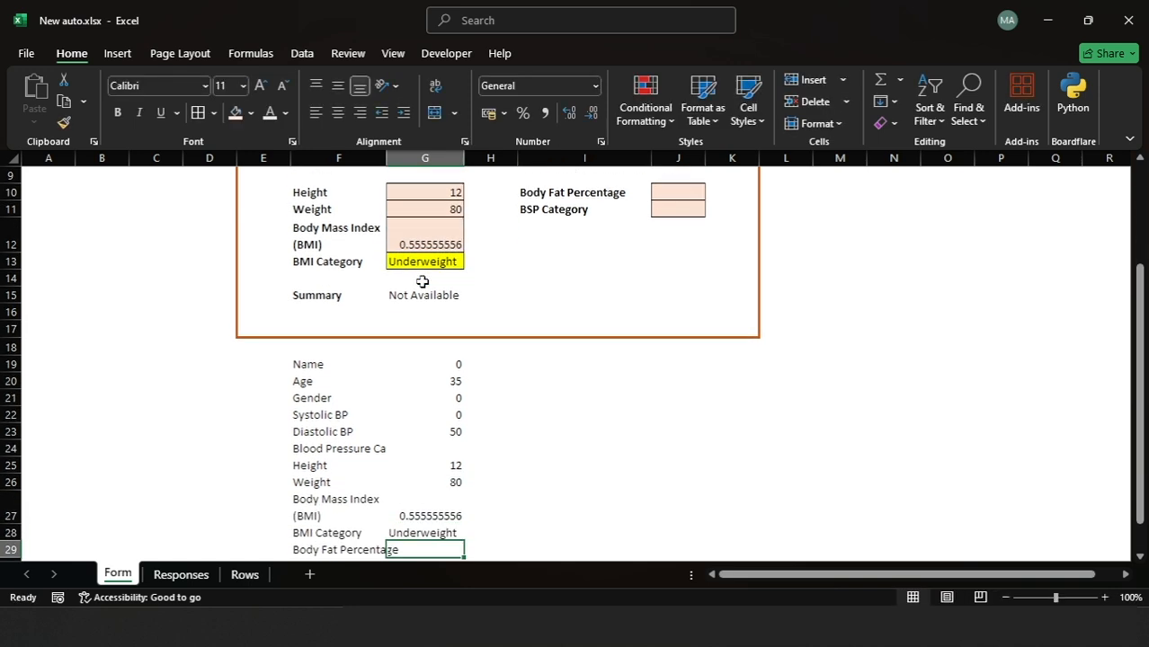
Link the Body Fat Percentage and BSP Category cells G29 and G30 to form cells J10 and J11.
type("=")
scroll(593, 270, "up", 2)
left_click(679, 304)
key("Return")
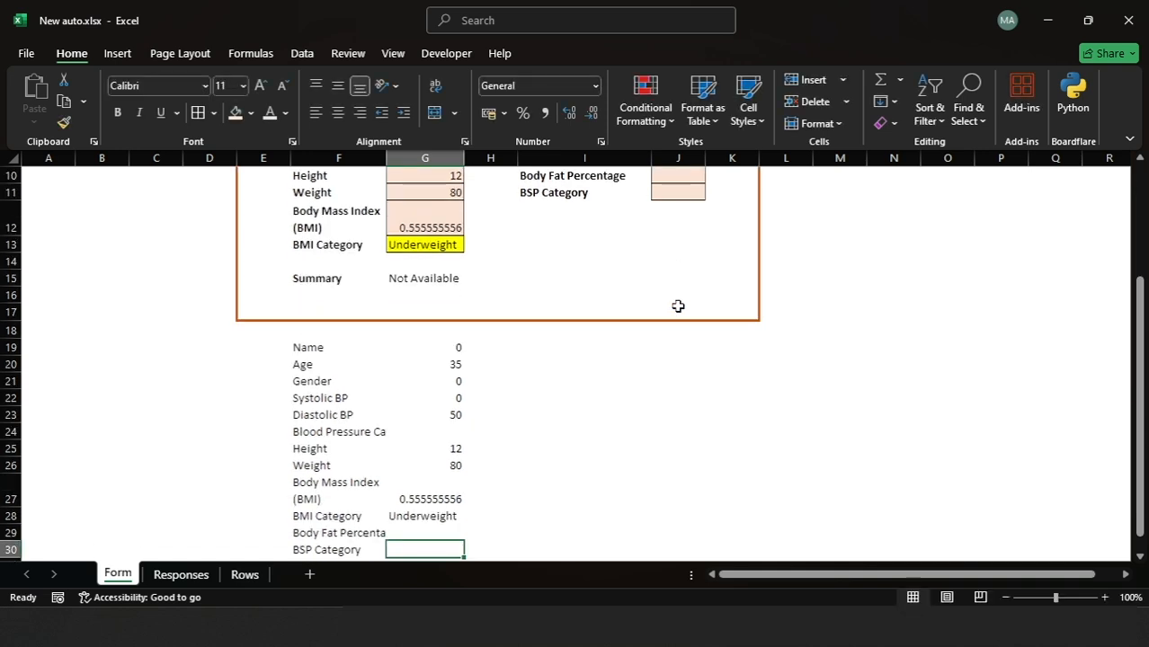
type("=")
left_click(681, 194)
key("Return")
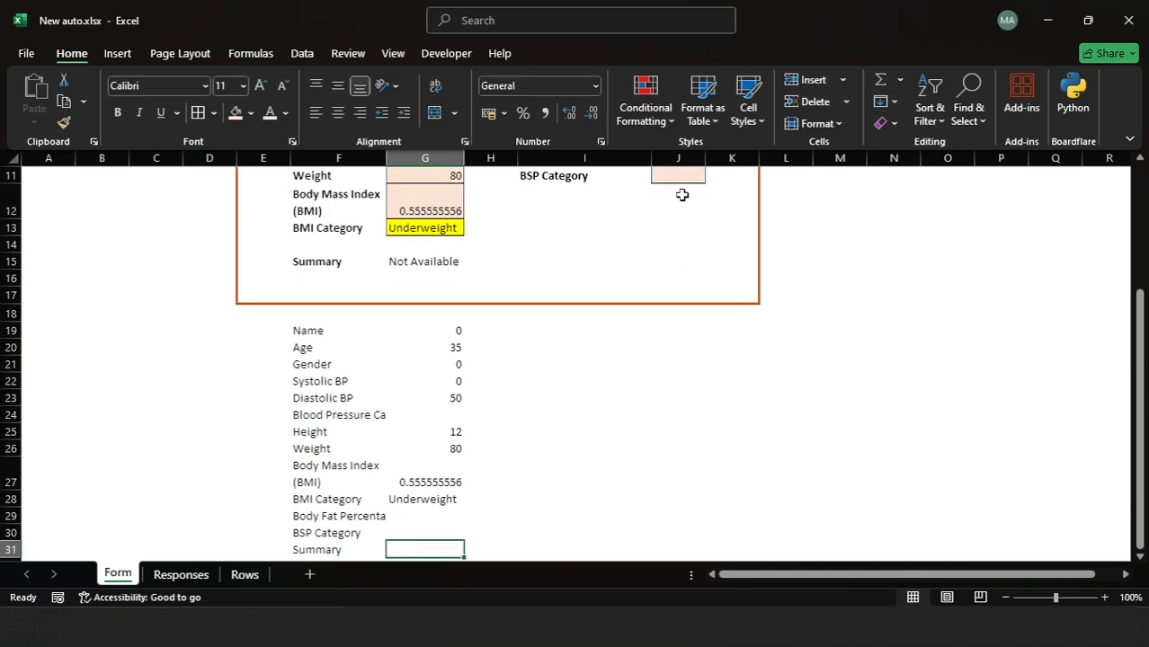
Link the Summary cell G31 in the lower list to the form's summary in G15.
type("=")
left_click(454, 263)
scroll(576, 359, "up", 6)
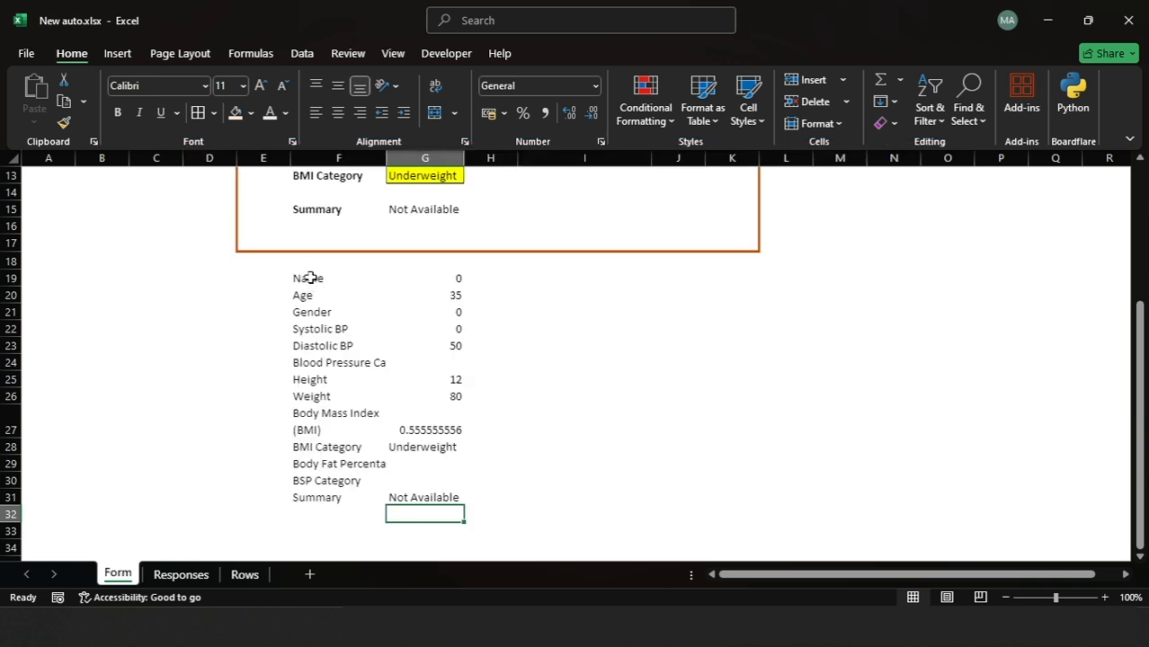
Copy the linked list F19:G31 and open the Responses sheet.
left_click_drag(305, 278, 447, 498)
key("ctrl+c")
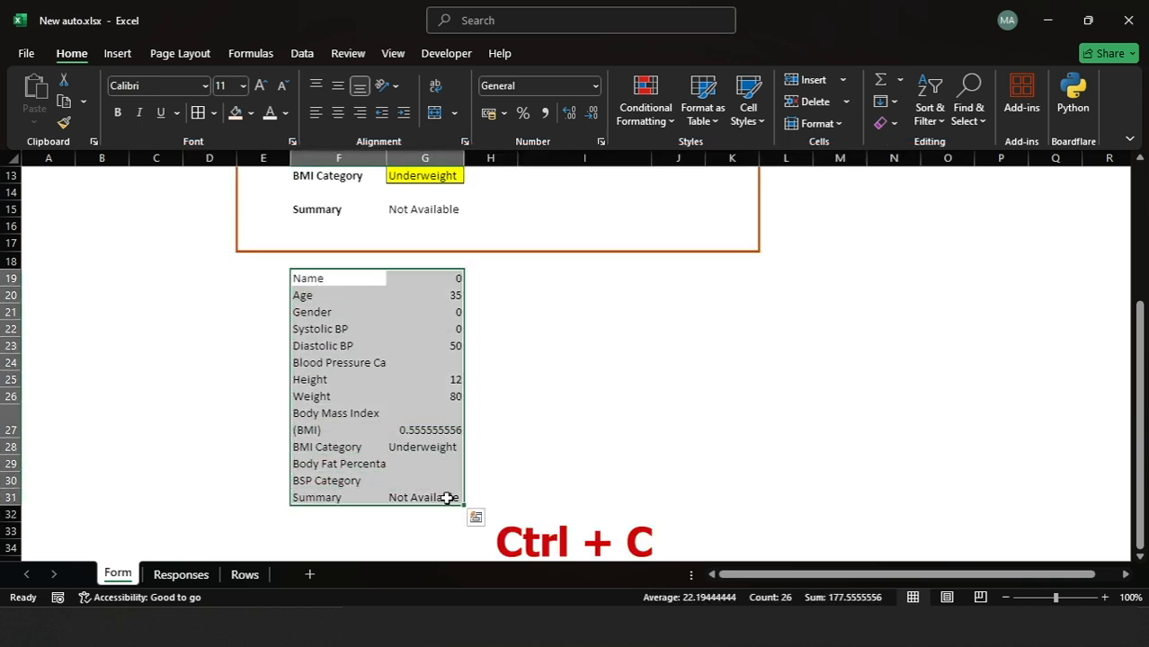
left_click(194, 577)
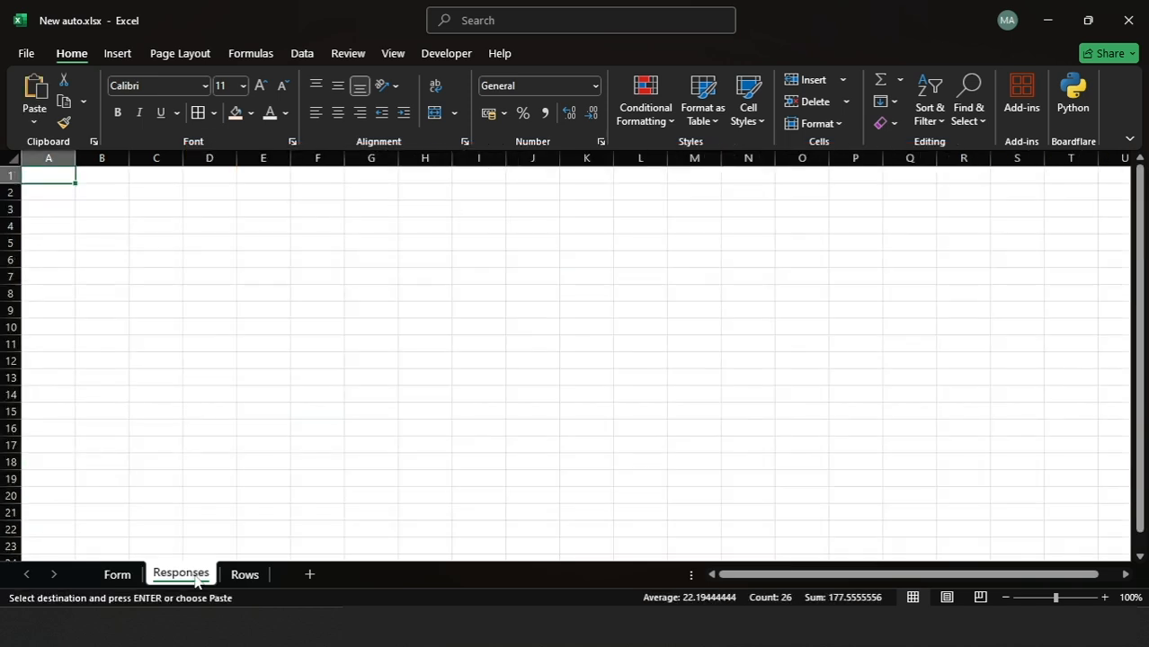
Try pasting the copied list on the Responses sheet at C2 as transposed values.
left_click(146, 194)
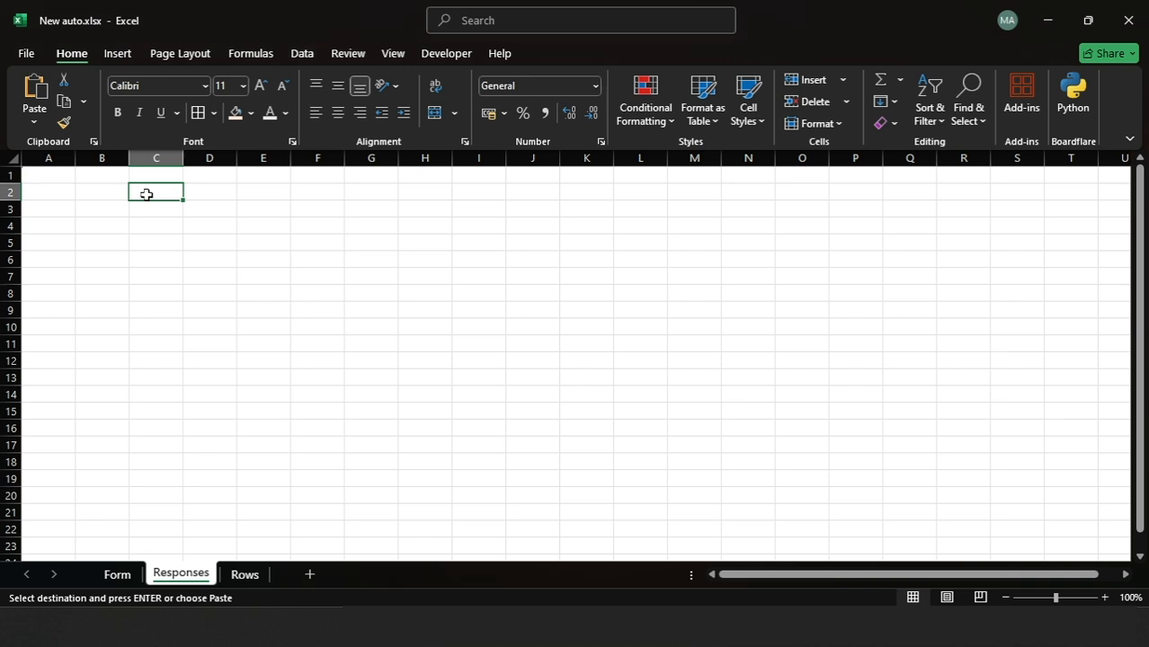
right_click(146, 196)
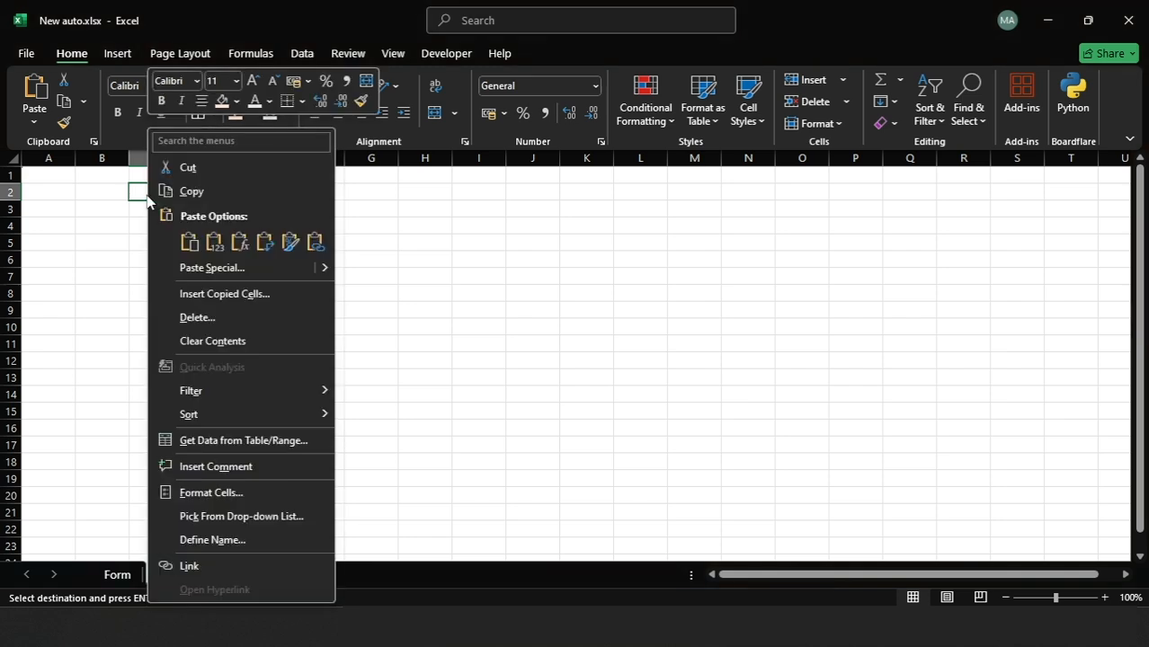
left_click(204, 268)
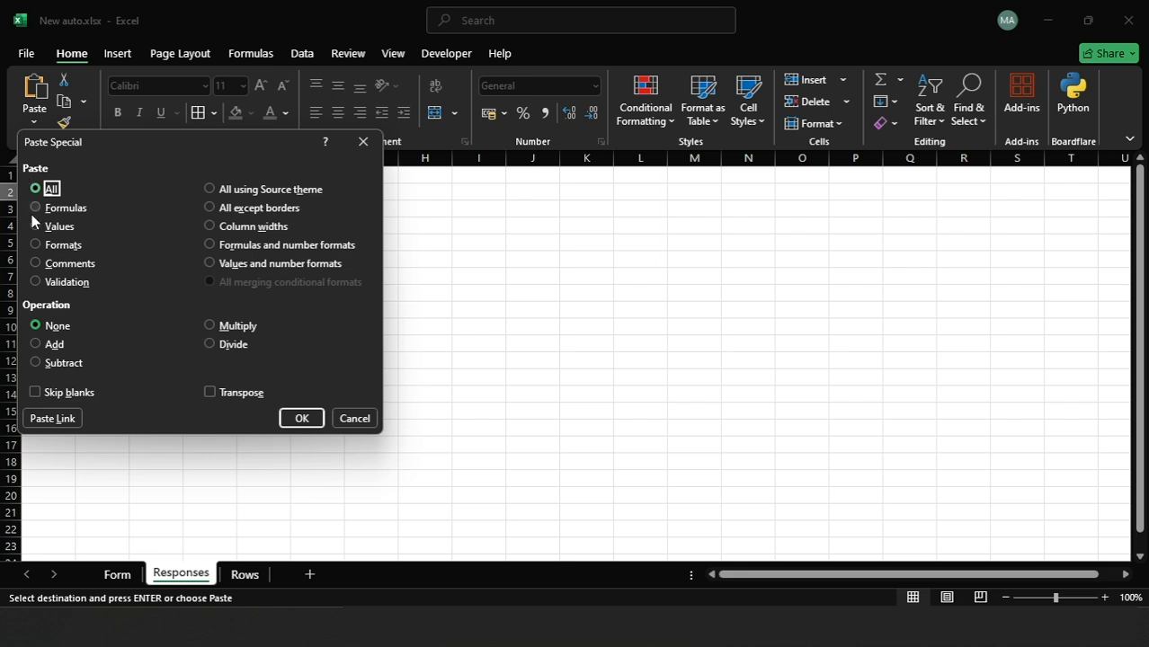
left_click(36, 226)
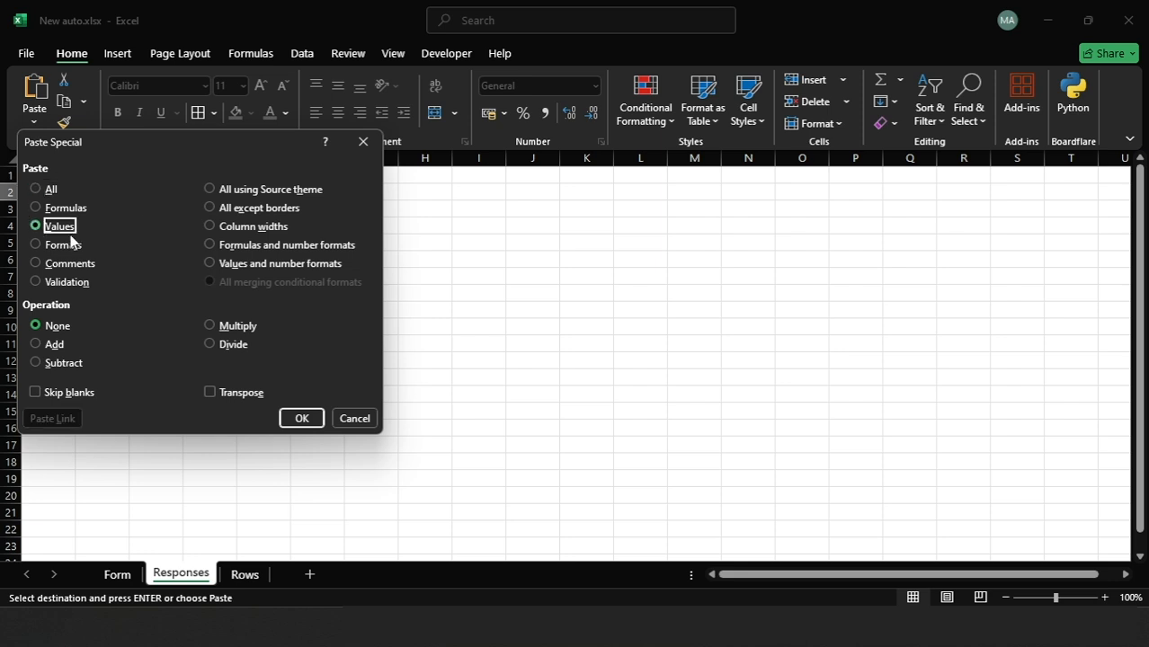
left_click(214, 396)
left_click(302, 421)
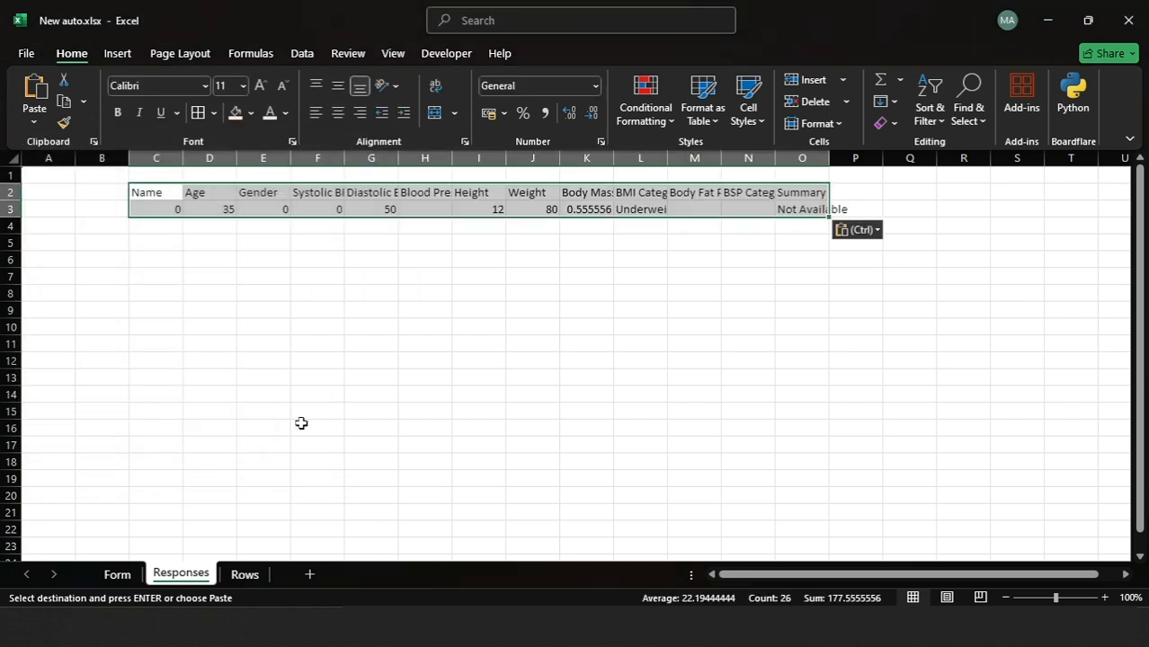
Autofit the widths of the pasted columns, and undo both the autofit and the paste at C2.
left_click(840, 125)
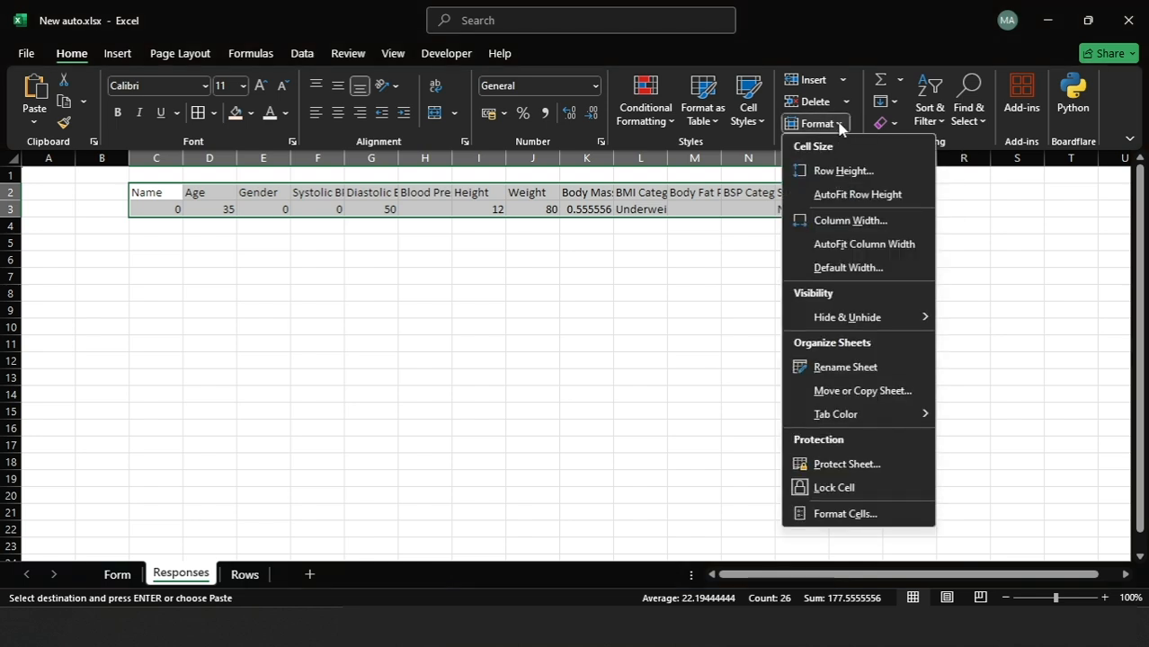
left_click(839, 245)
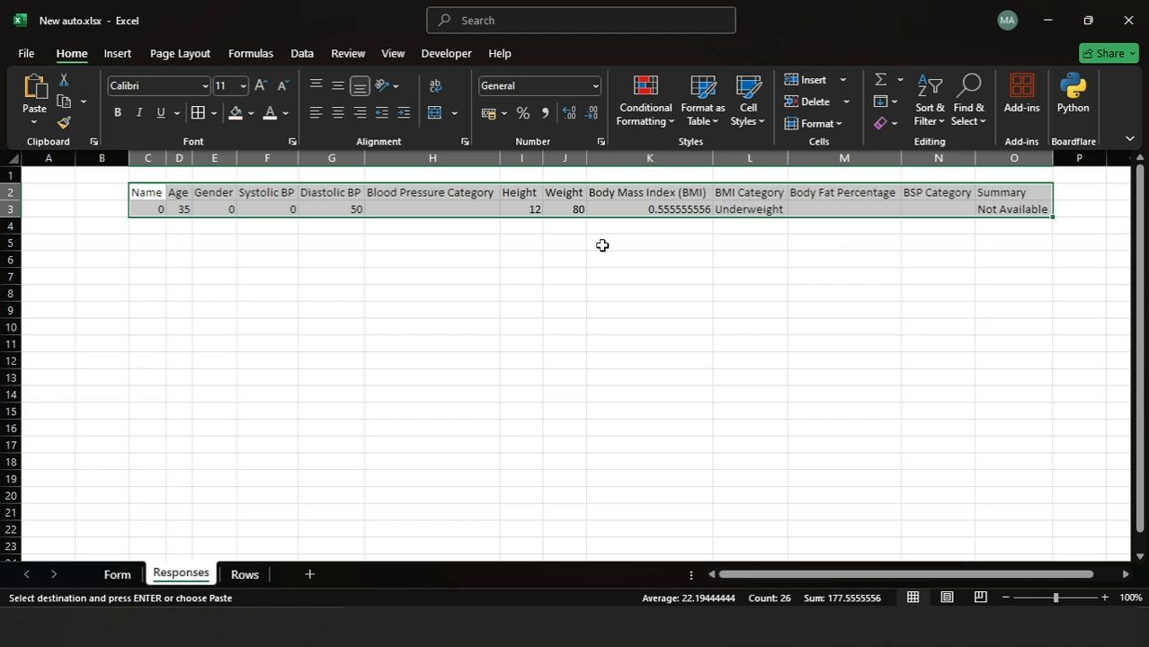
left_click(436, 241)
left_click_drag(165, 191, 988, 195)
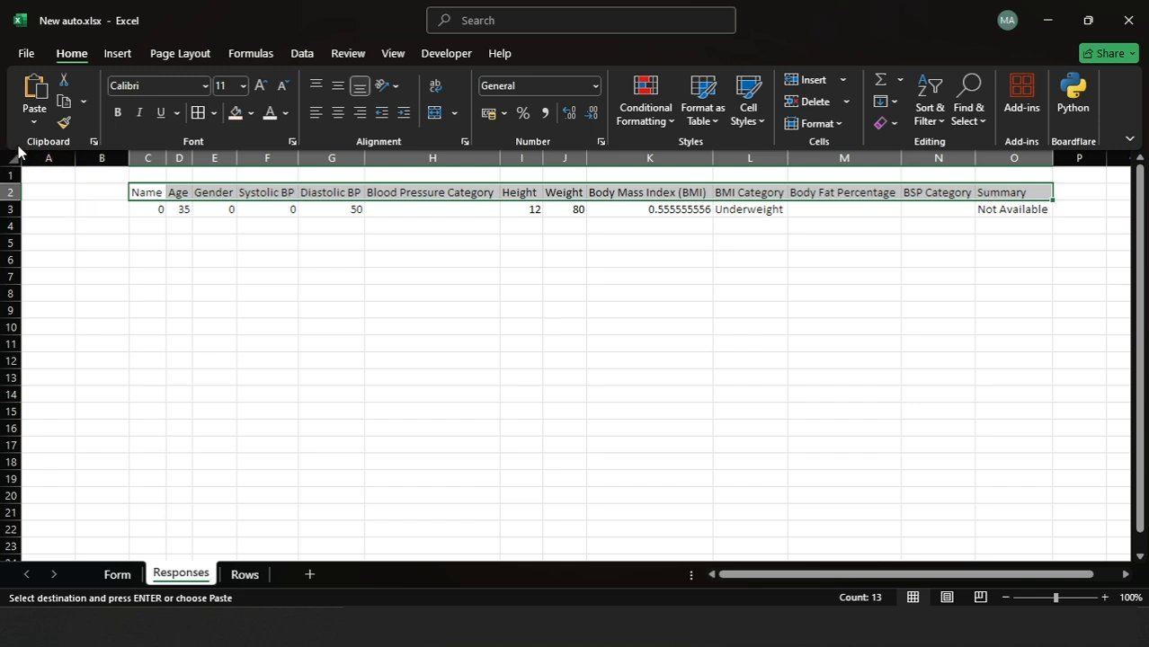
key("ctrl+z")
key("ctrl+z")
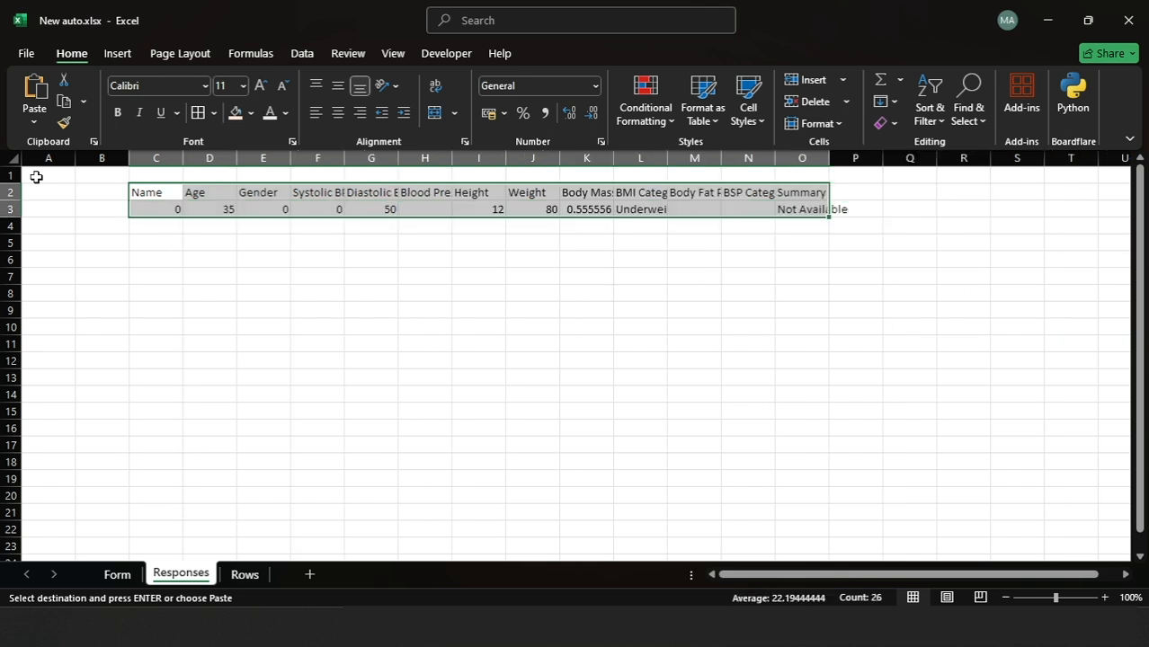
Paste the copied list on the Responses sheet at A1 as transposed values.
left_click(36, 178)
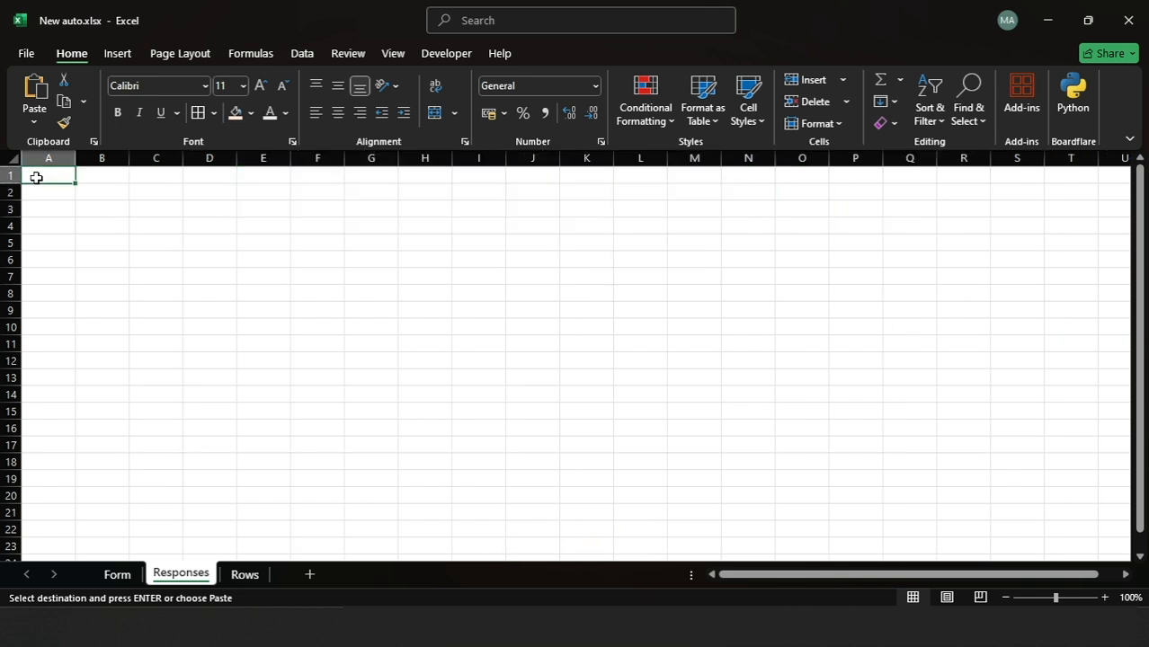
right_click(36, 178)
left_click(99, 269)
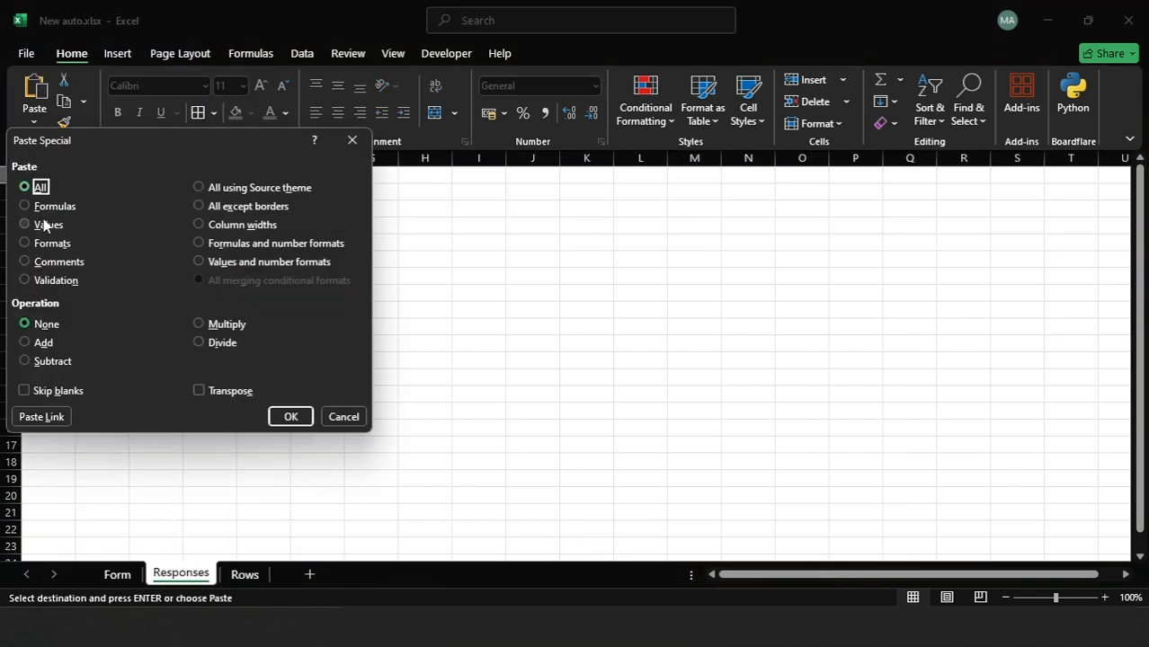
left_click(46, 226)
left_click(200, 389)
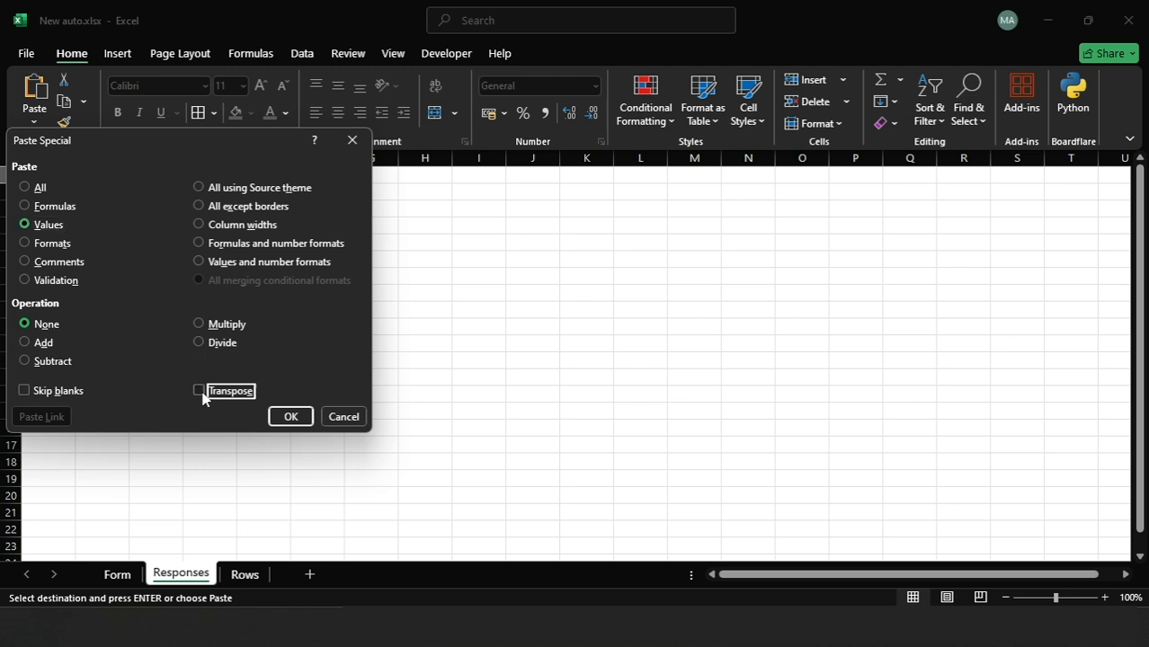
left_click(290, 419)
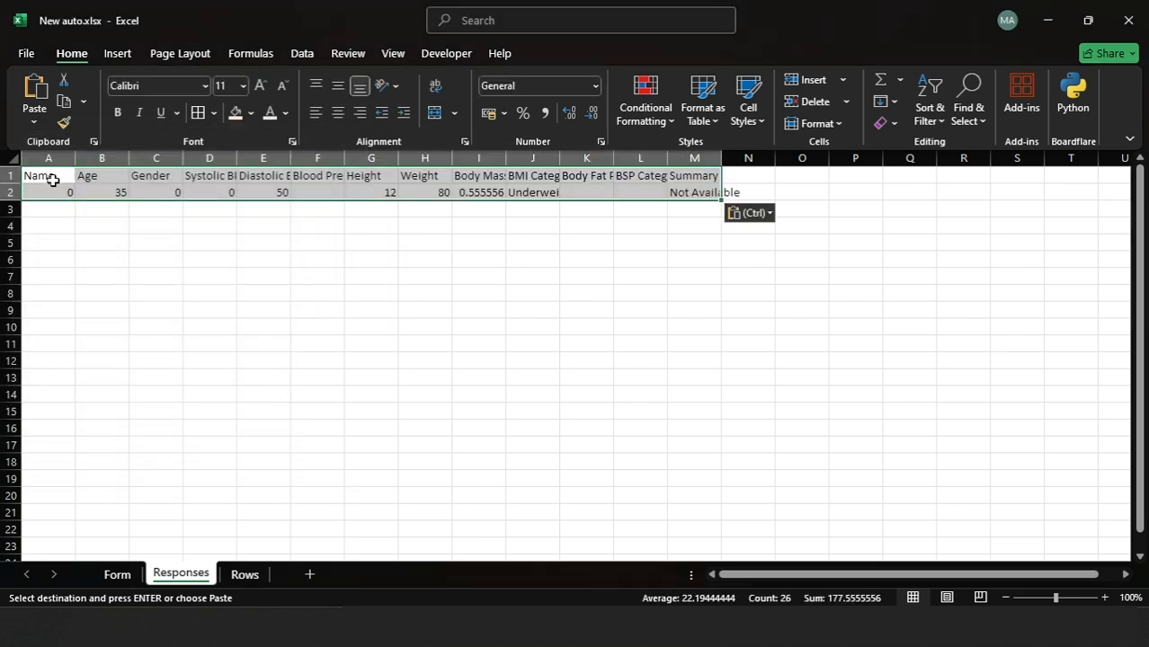
Autofit the column widths of the pasted range A1:M2.
left_click_drag(52, 178, 710, 194)
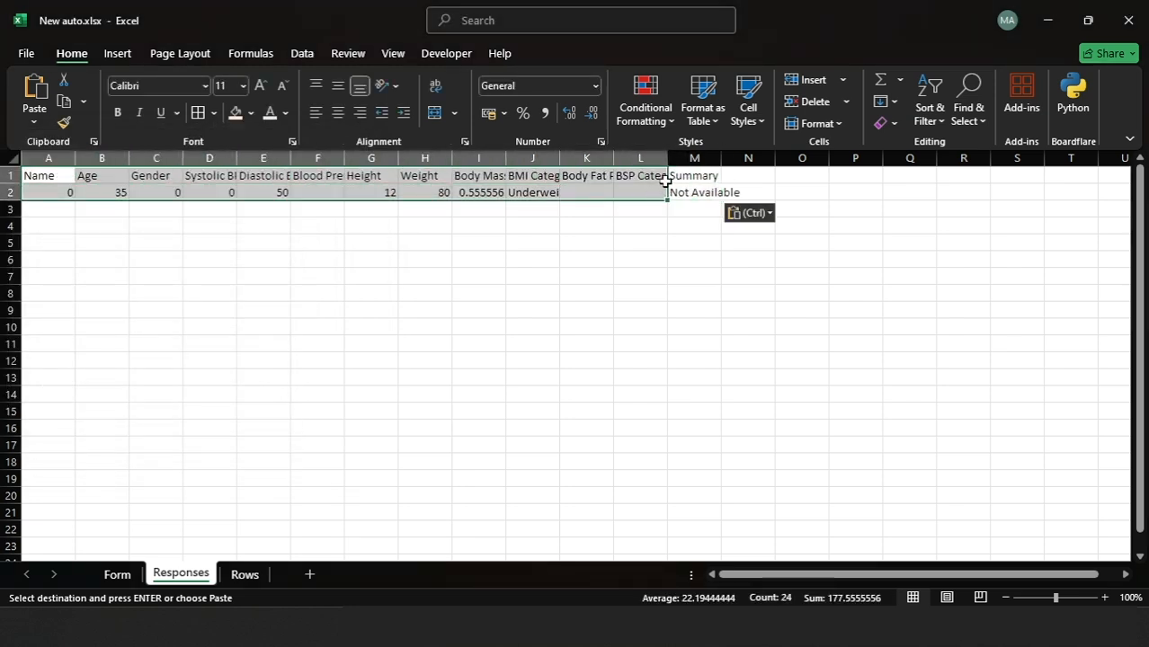
left_click(829, 123)
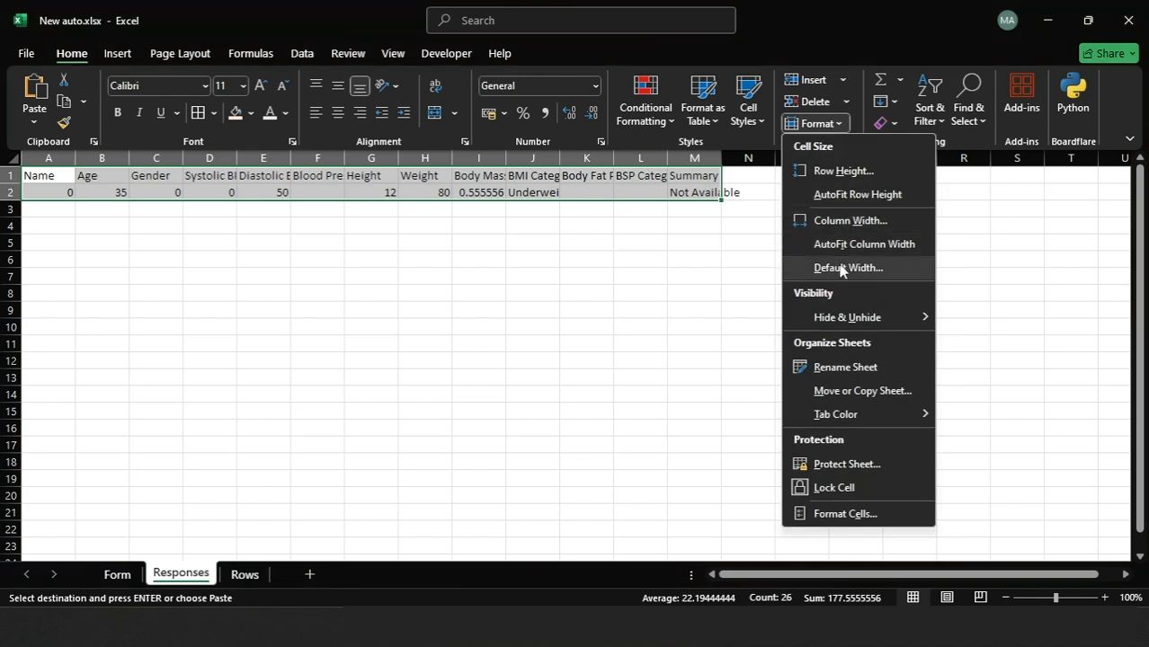
left_click(843, 239)
left_click(410, 243)
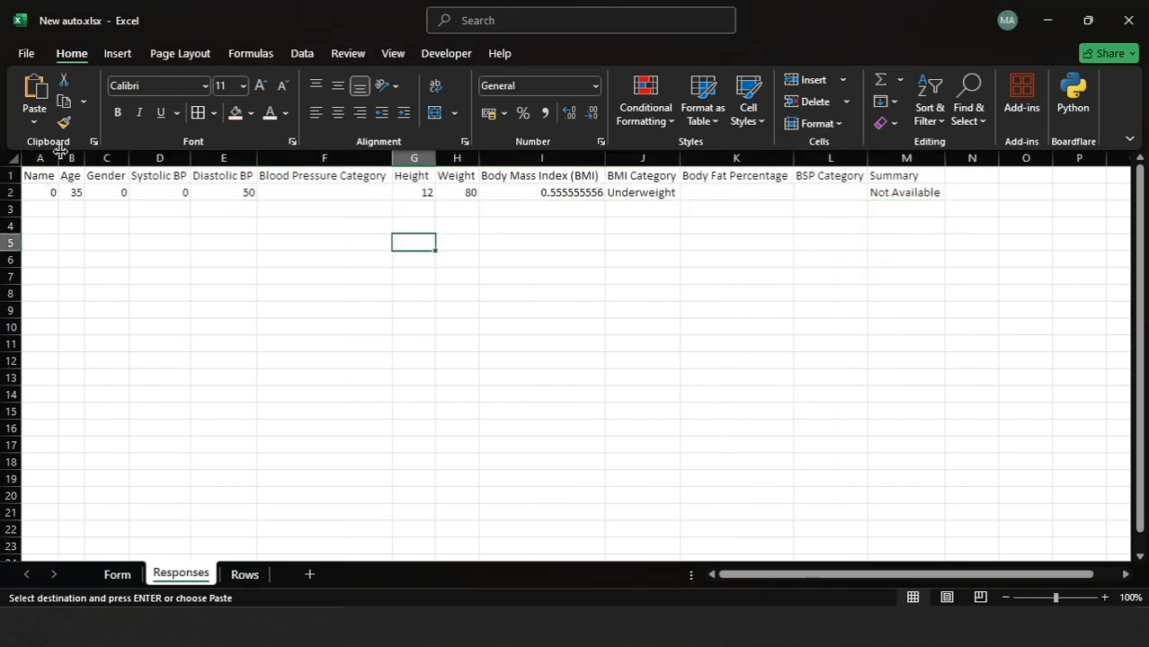
Fill the header row A1:M1 with a darker orange and make its text bold.
left_click_drag(45, 177, 676, 189)
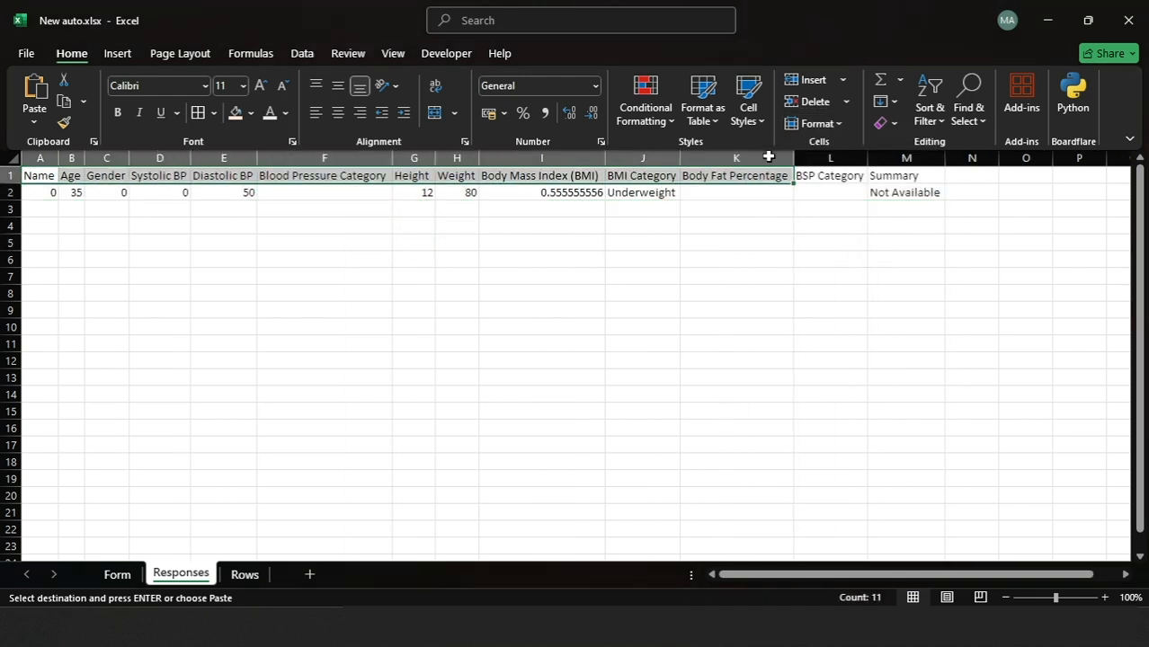
left_click_drag(871, 176, 39, 176)
left_click(250, 113)
left_click(356, 290)
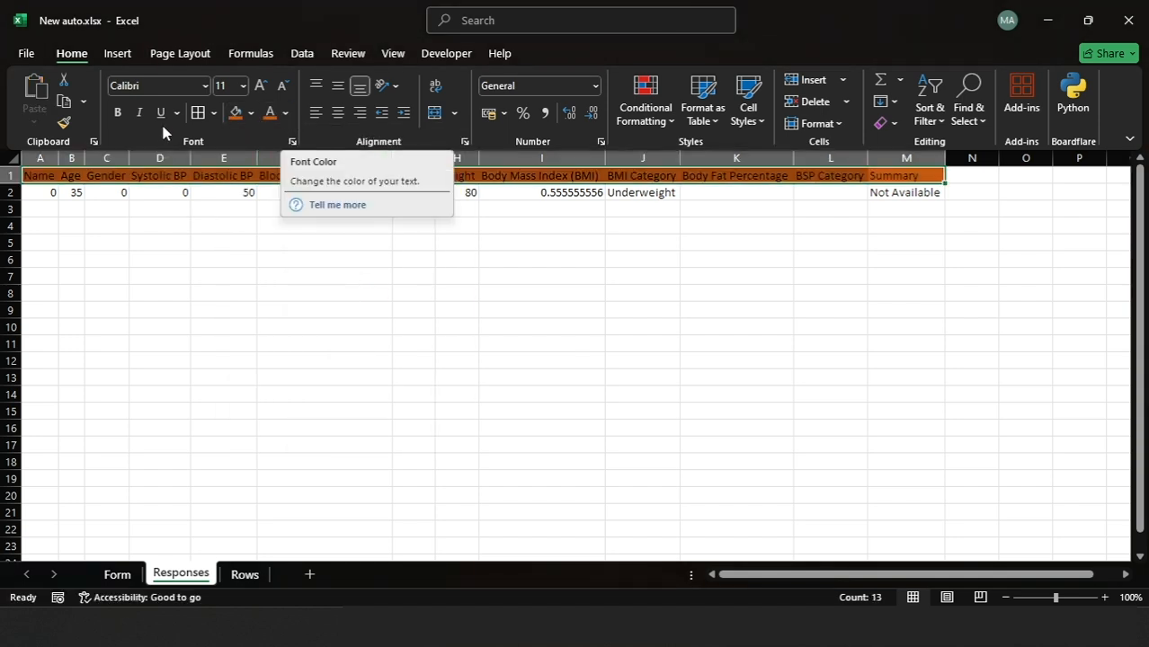
left_click(118, 112)
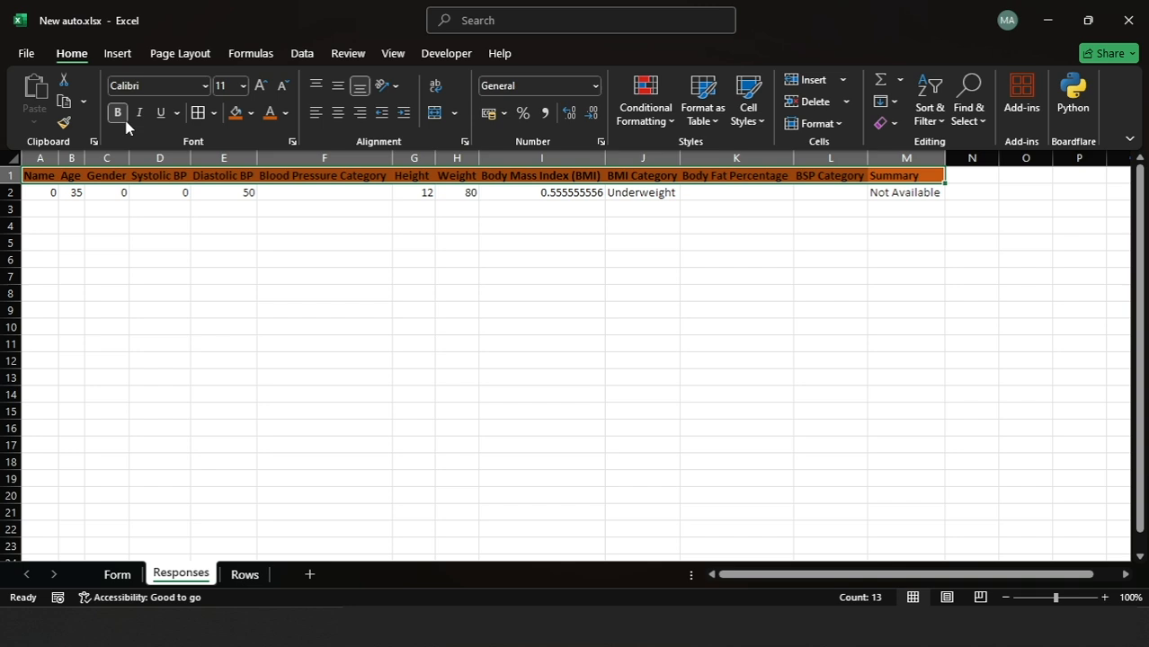
Try a white font color on the header row A1:M1, and set the text back to black.
left_click(284, 114)
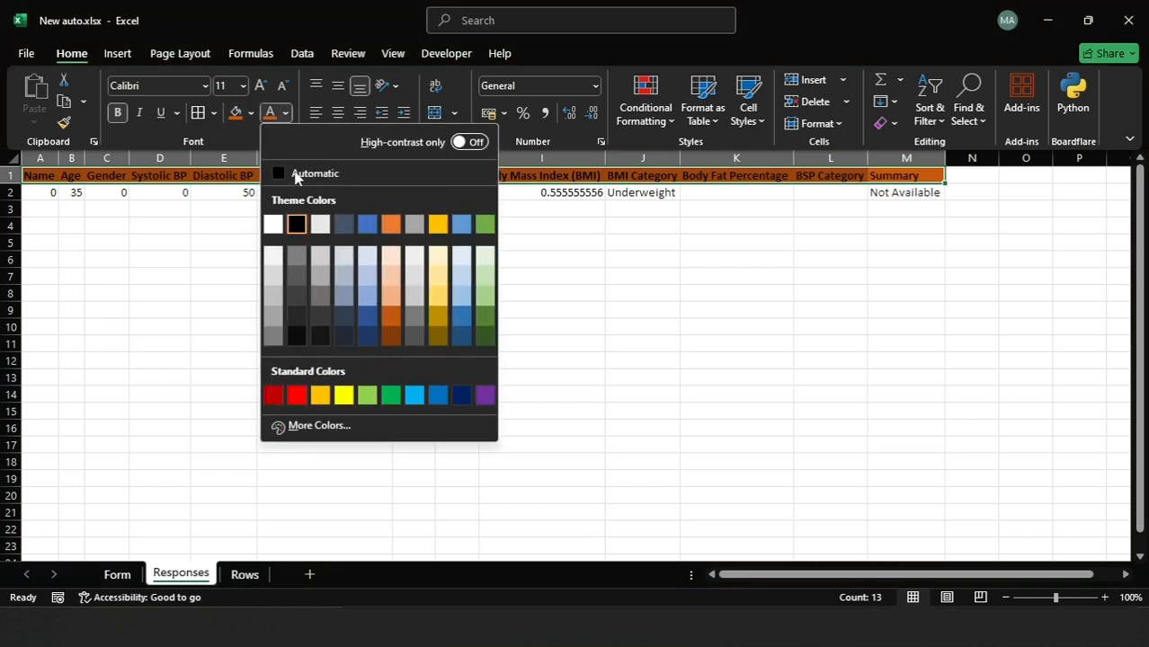
left_click(273, 225)
left_click(285, 113)
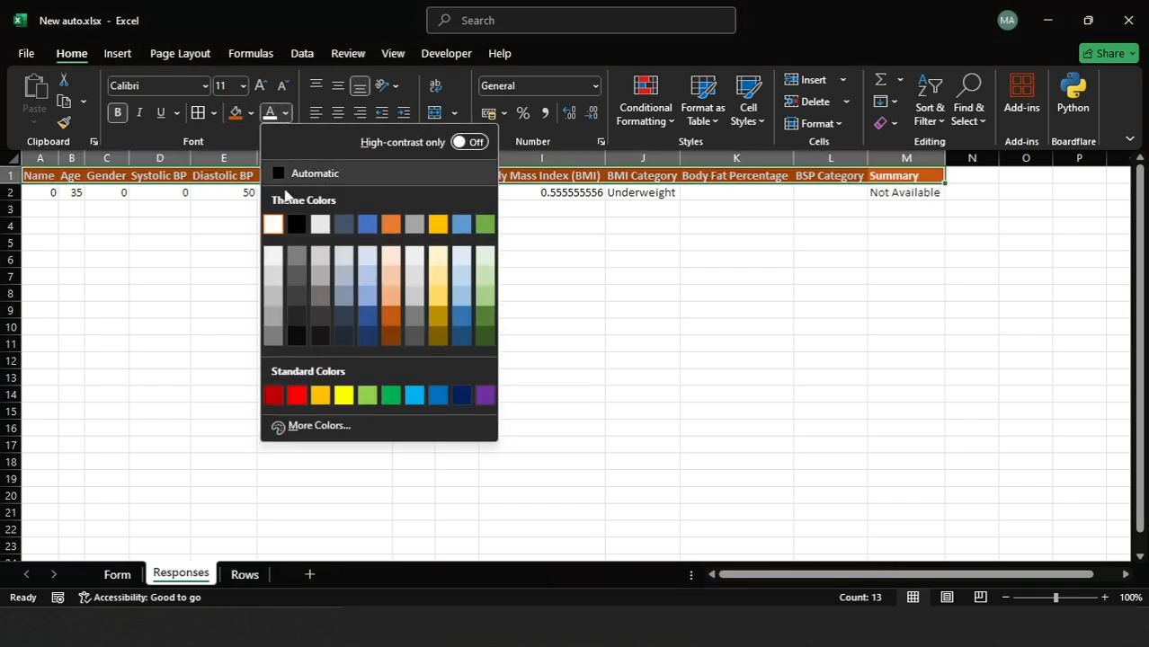
left_click(296, 224)
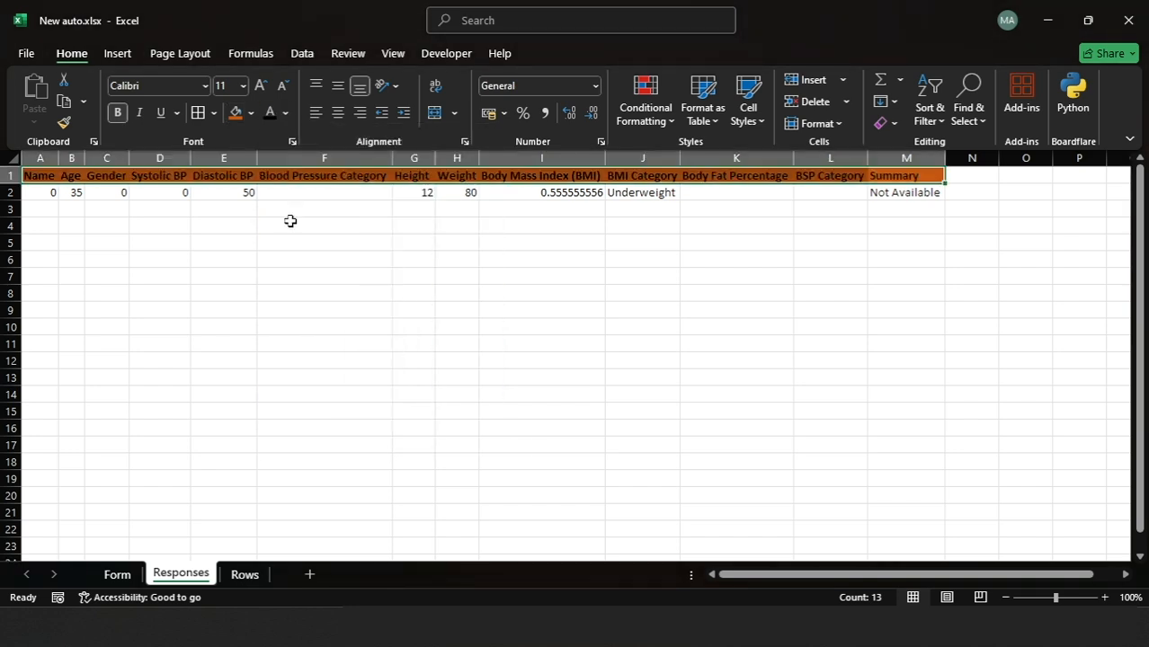
Deselect the header row and return to the Form sheet.
left_click(175, 207)
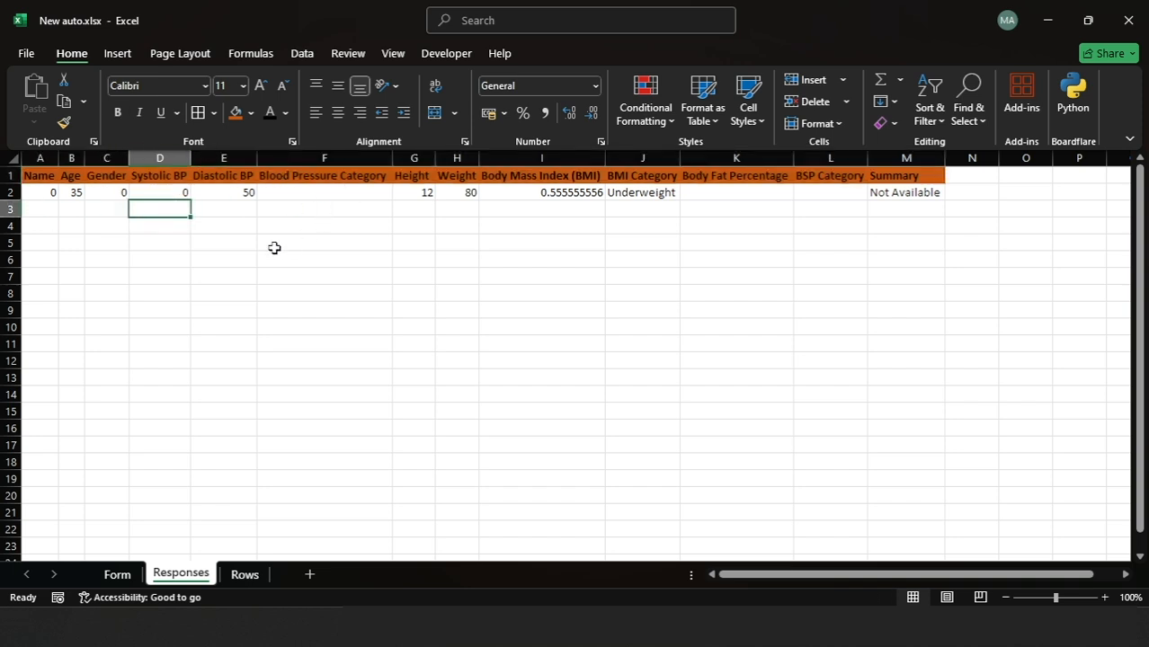
left_click(118, 575)
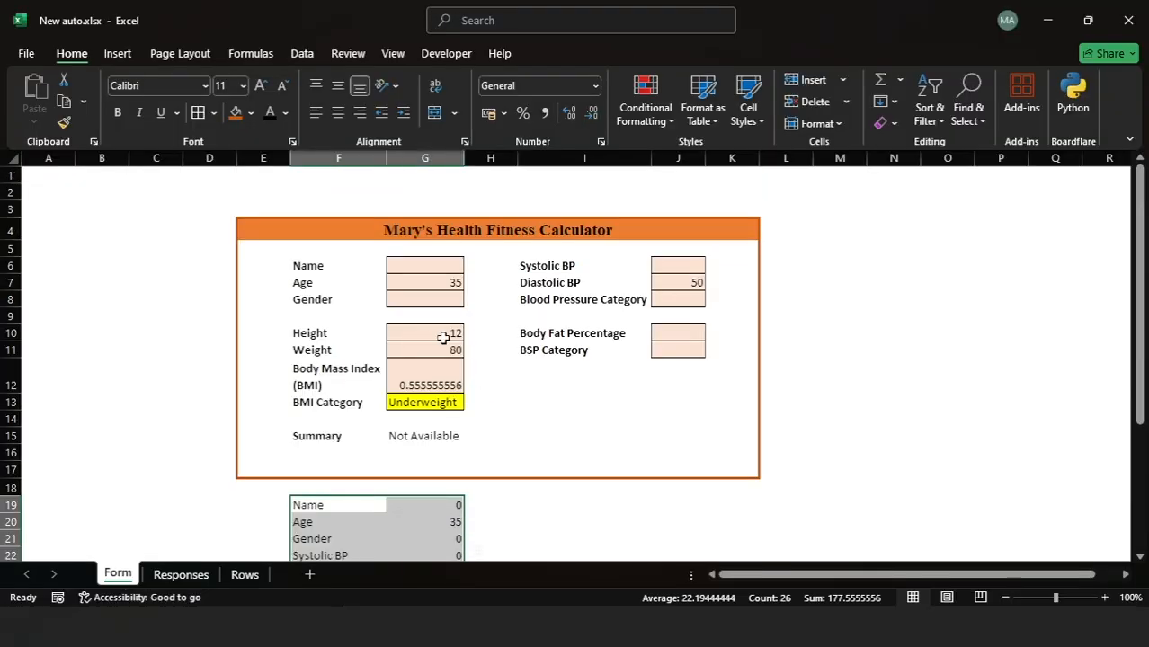
Fill in the person's first name in the form's Name field and set Gender to Female.
left_click(430, 260)
type("M")
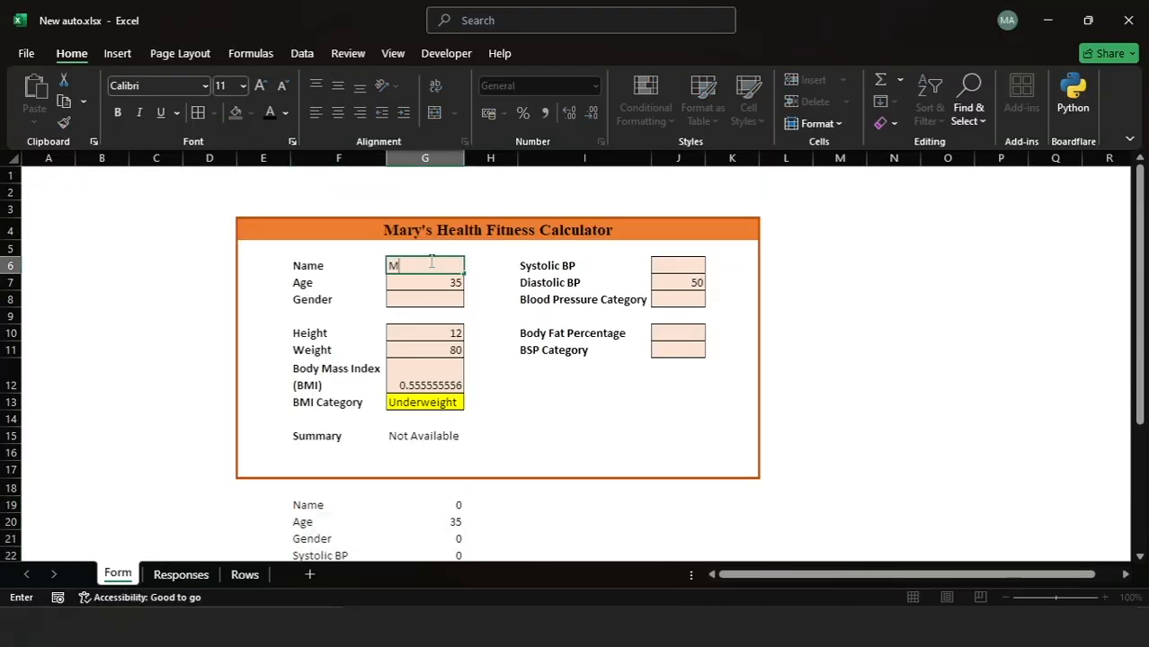
type("ary")
left_click(429, 300)
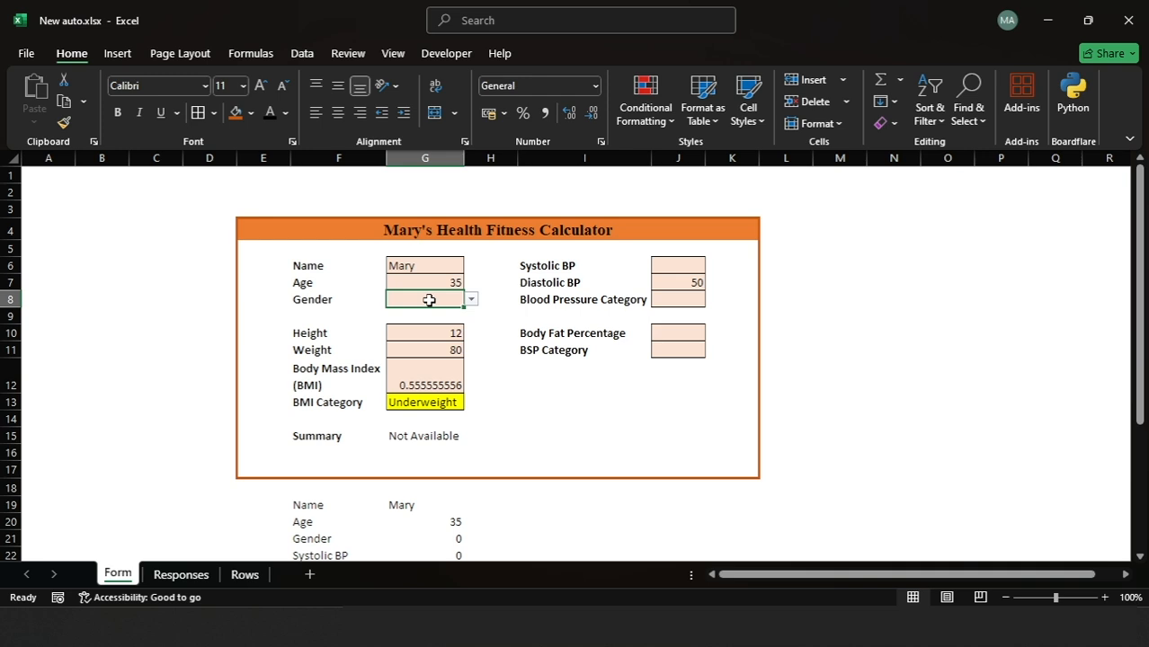
left_click(471, 300)
left_click(423, 327)
Enter a Systolic BP of 119 and a Diastolic BP of 70 in the form.
left_click(688, 265)
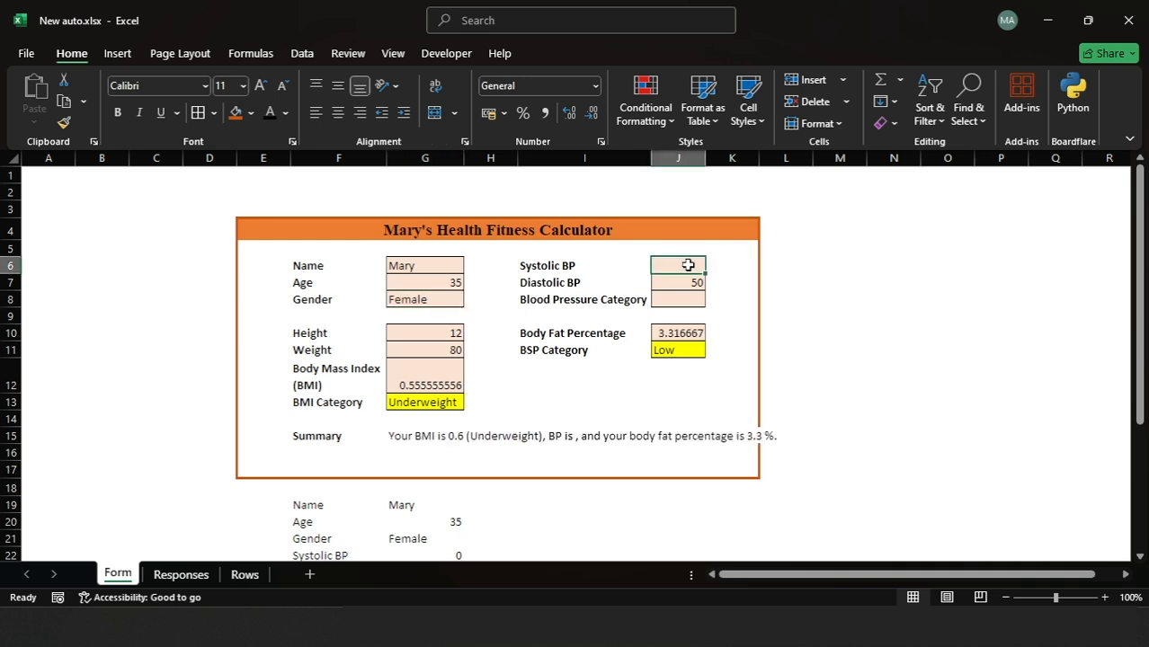
type("119")
left_click(694, 282)
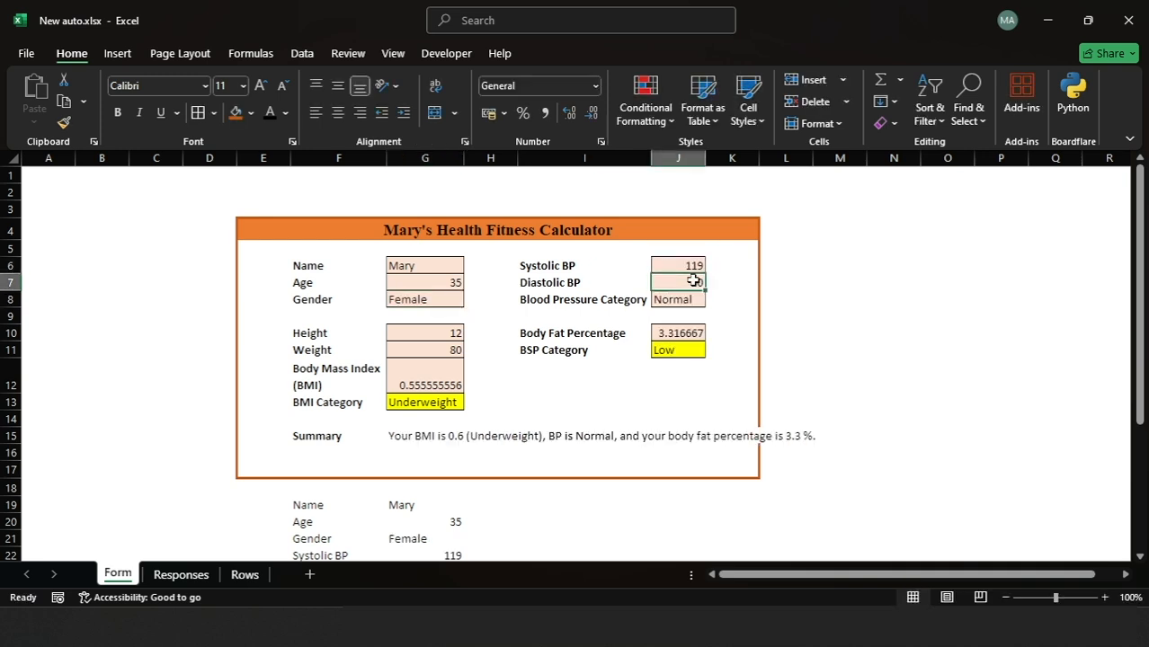
type("70")
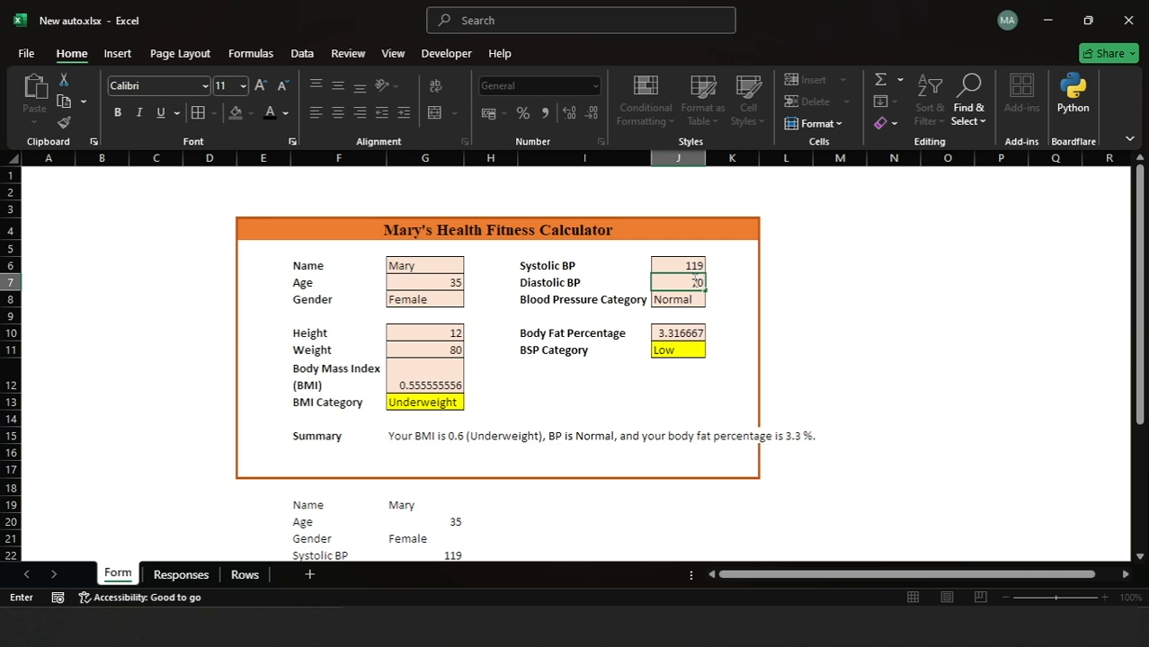
Set the Height in the form to 1.2.
left_click(452, 336)
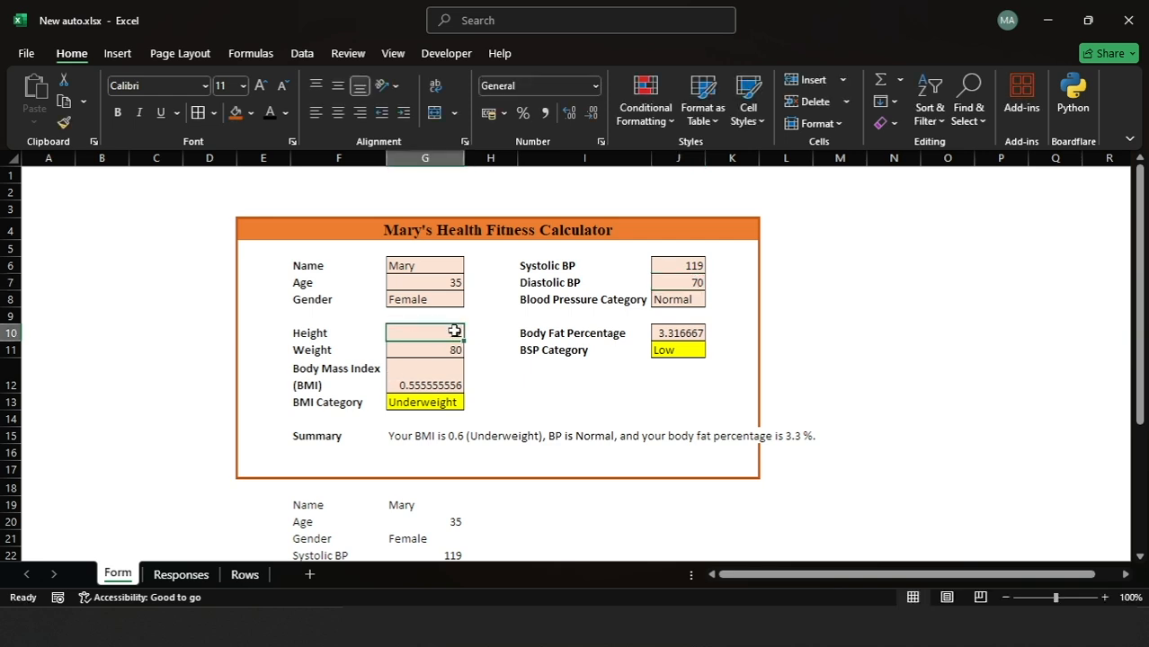
type("1.2")
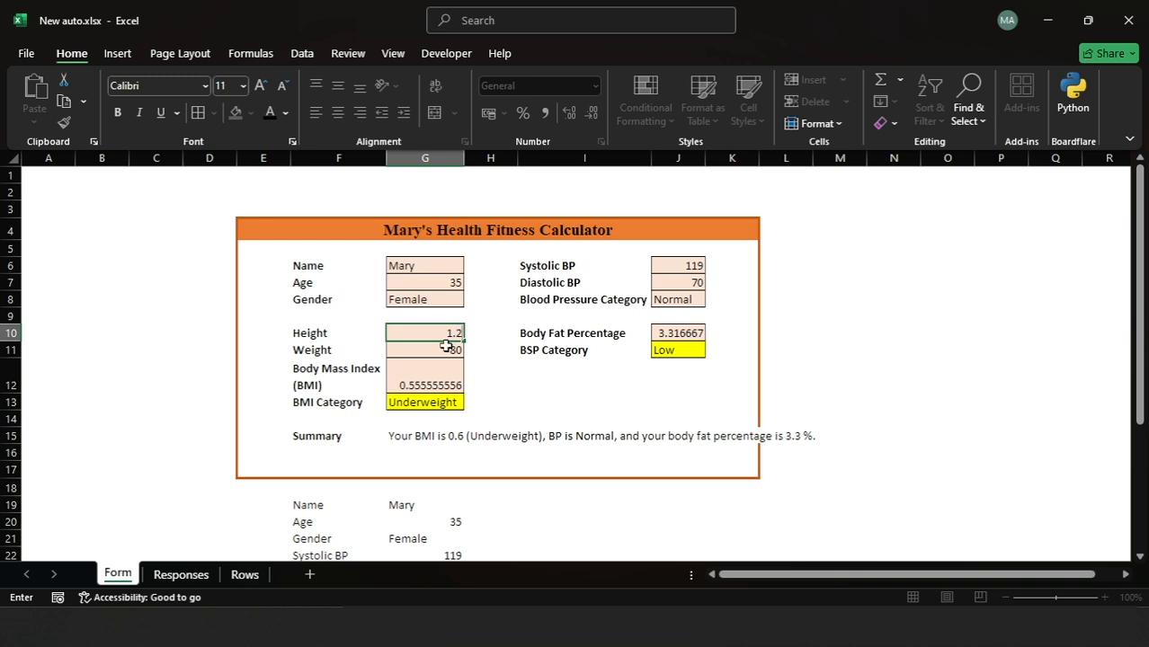
key("Return")
Change the height label to "Height (m)" and widen column K so the summary text fits inside the form's border.
left_click(332, 333)
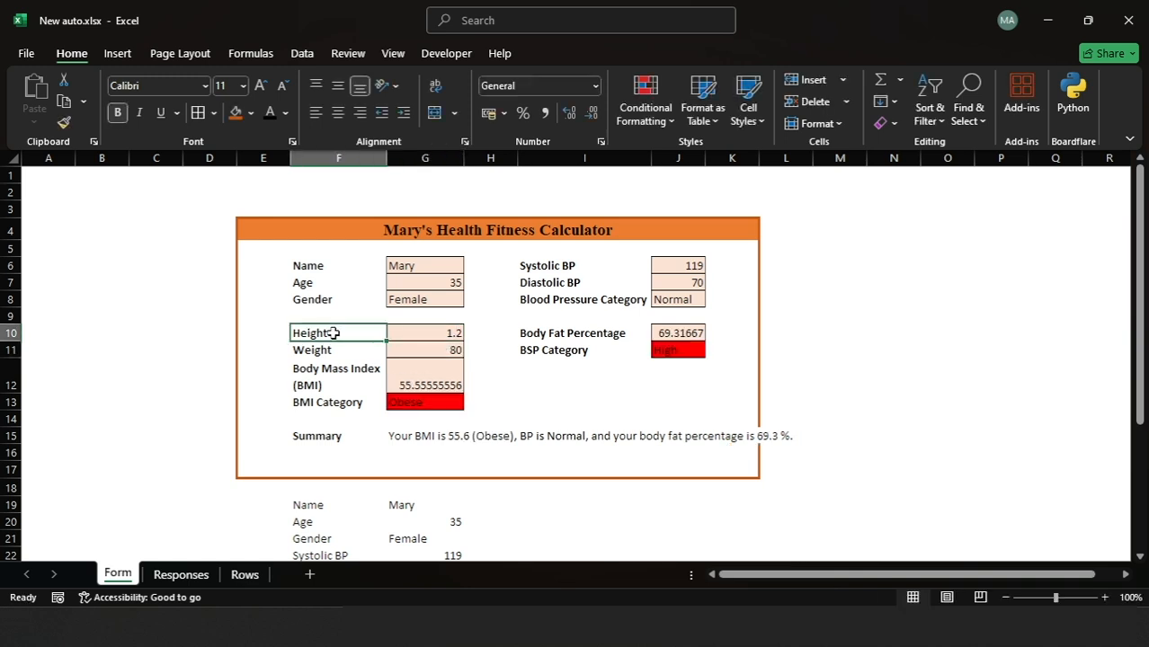
left_click(446, 350)
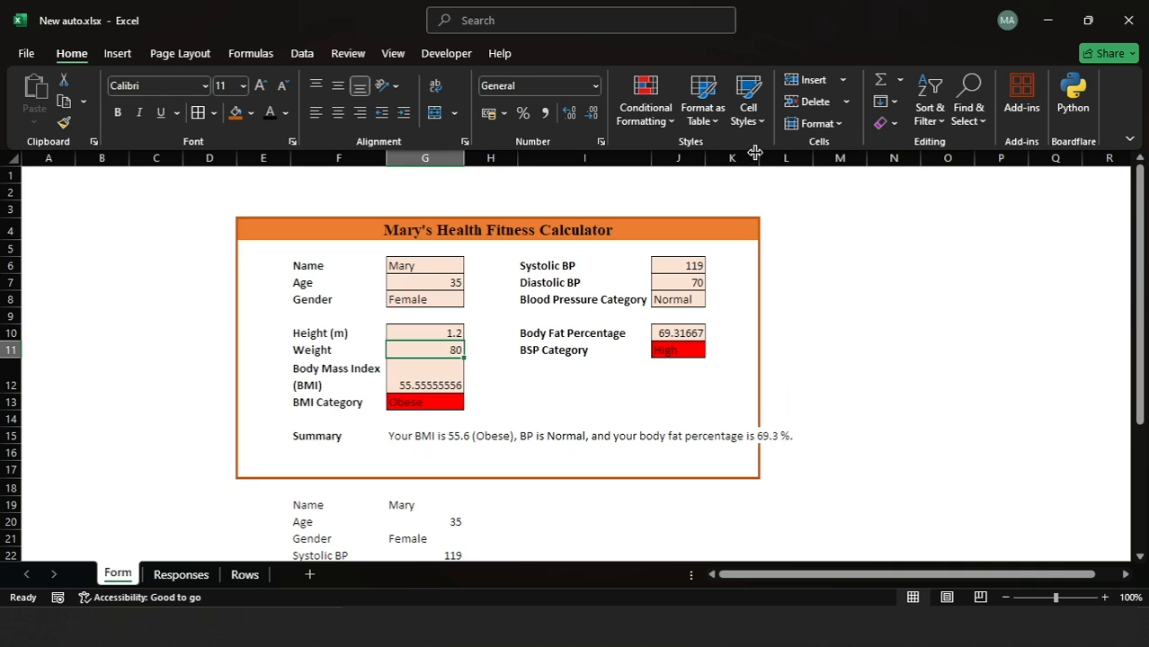
left_click_drag(755, 153, 807, 158)
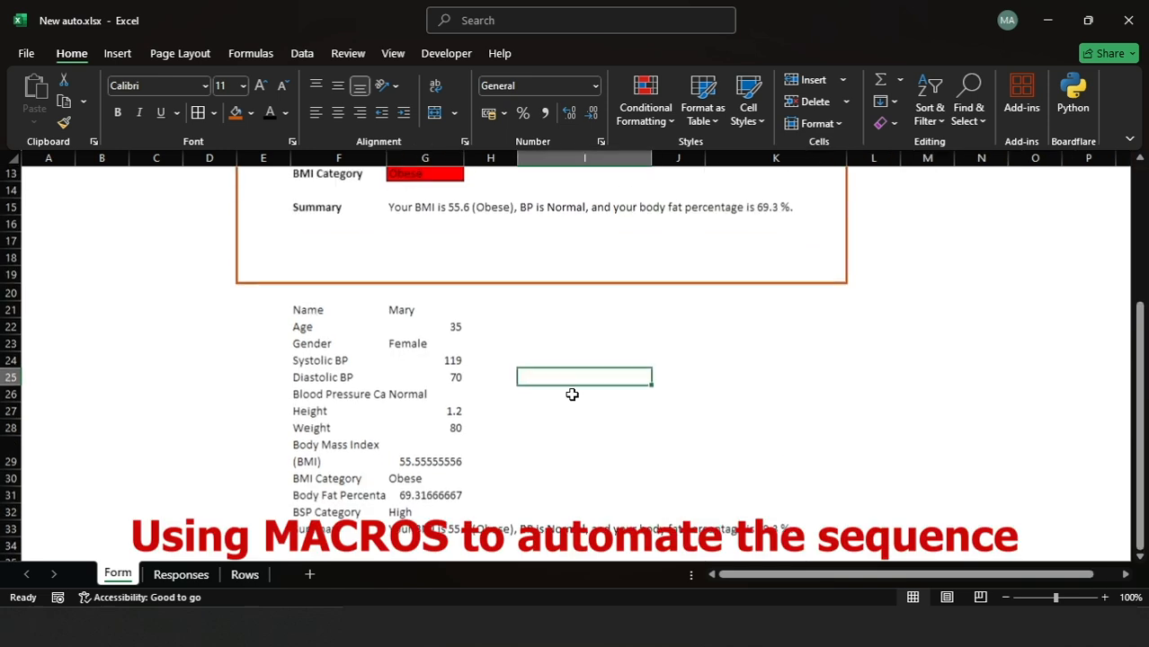
Start recording a macro named Calculator Form, stored in this workbook.
left_click(445, 54)
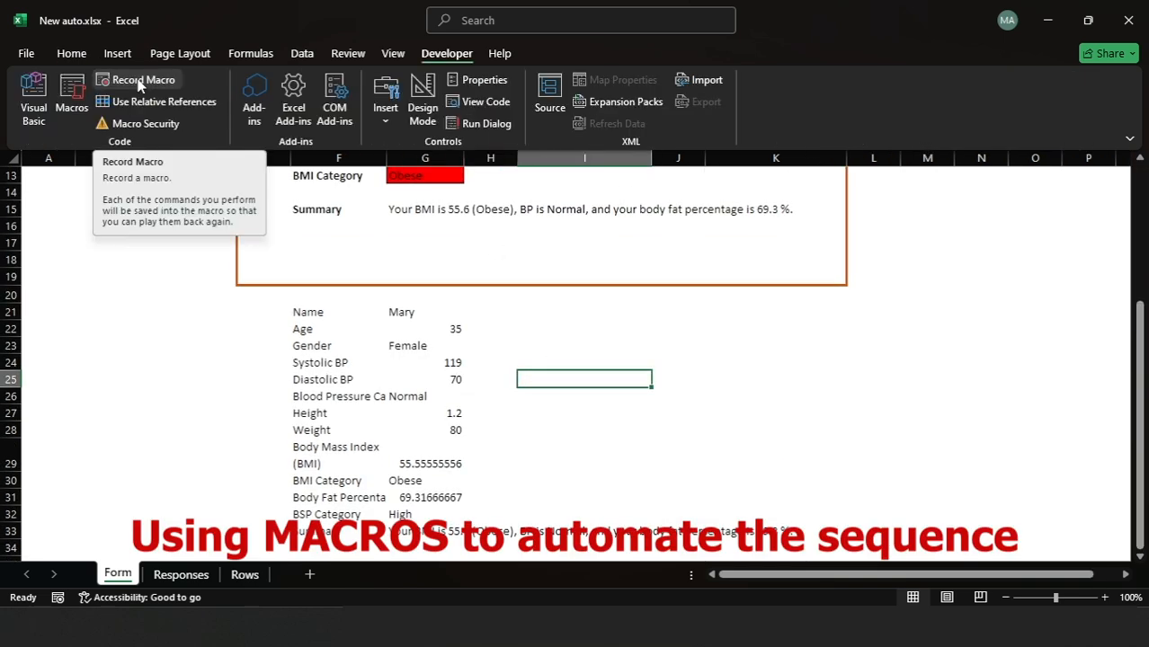
left_click(139, 81)
type("Calcul")
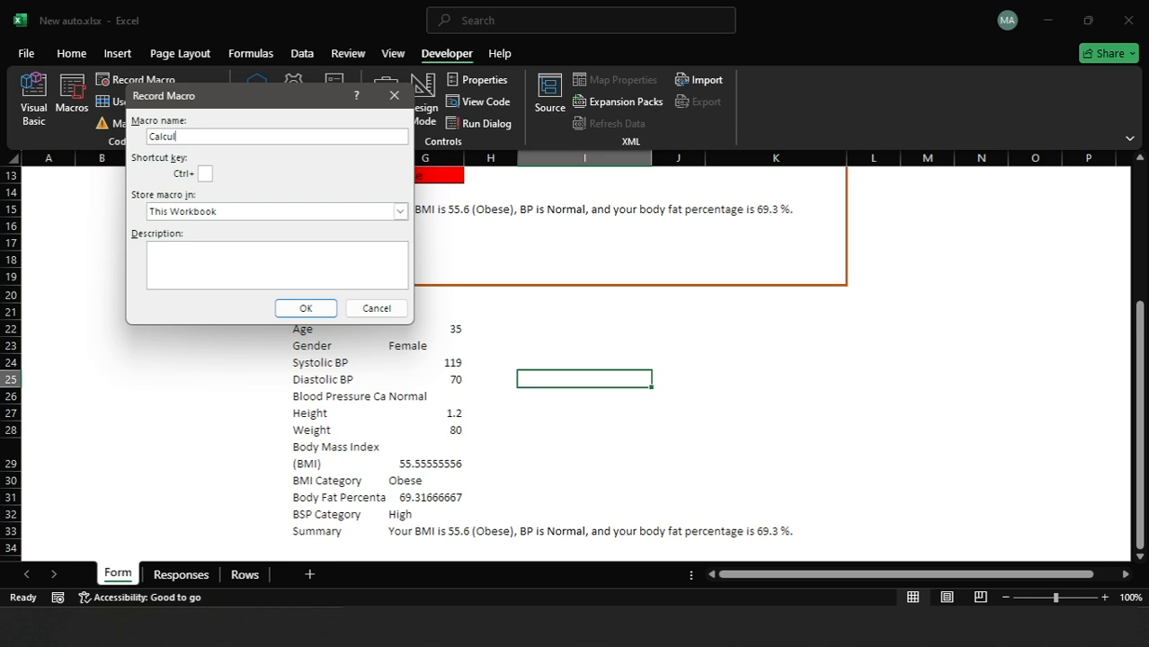
type("ator Form")
left_click(306, 308)
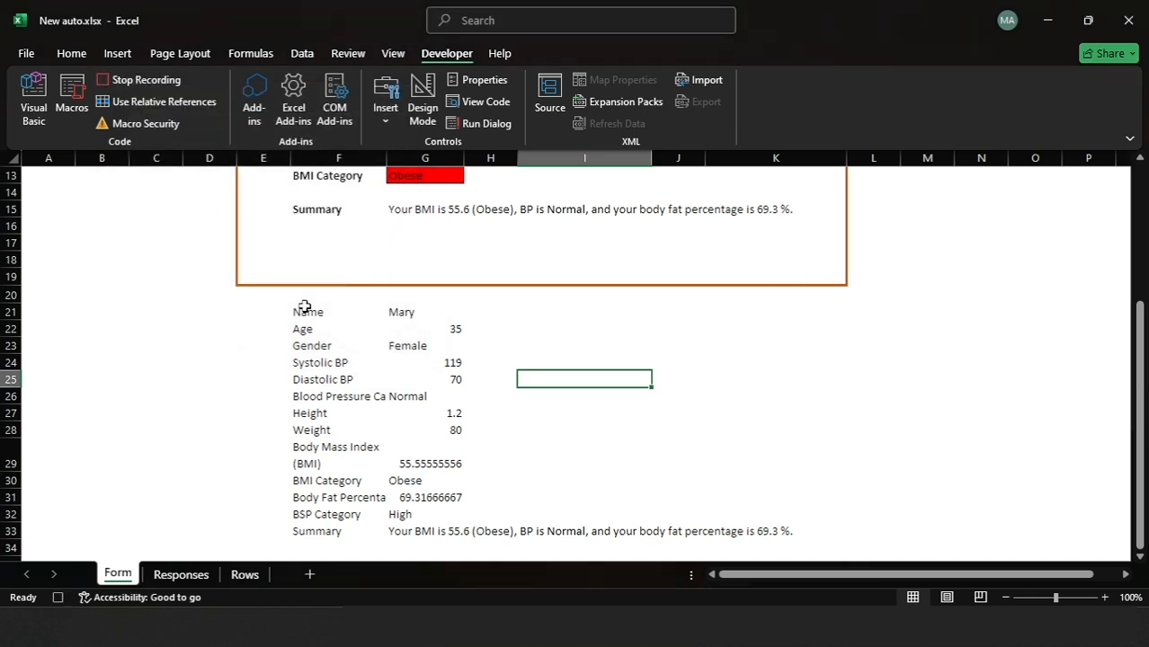
Copy the linked values in G21:G33 and paste them as transposed values at cell A1 of the Rows sheet.
left_click_drag(402, 312, 415, 531)
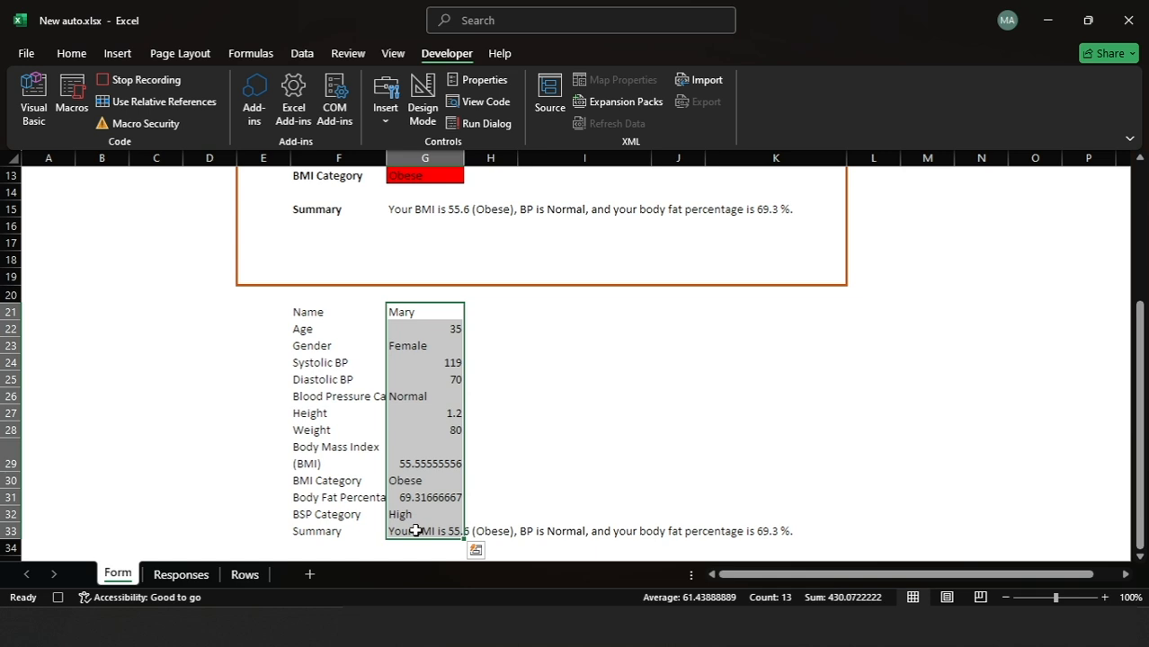
key("ctrl+c")
left_click(245, 574)
right_click(57, 177)
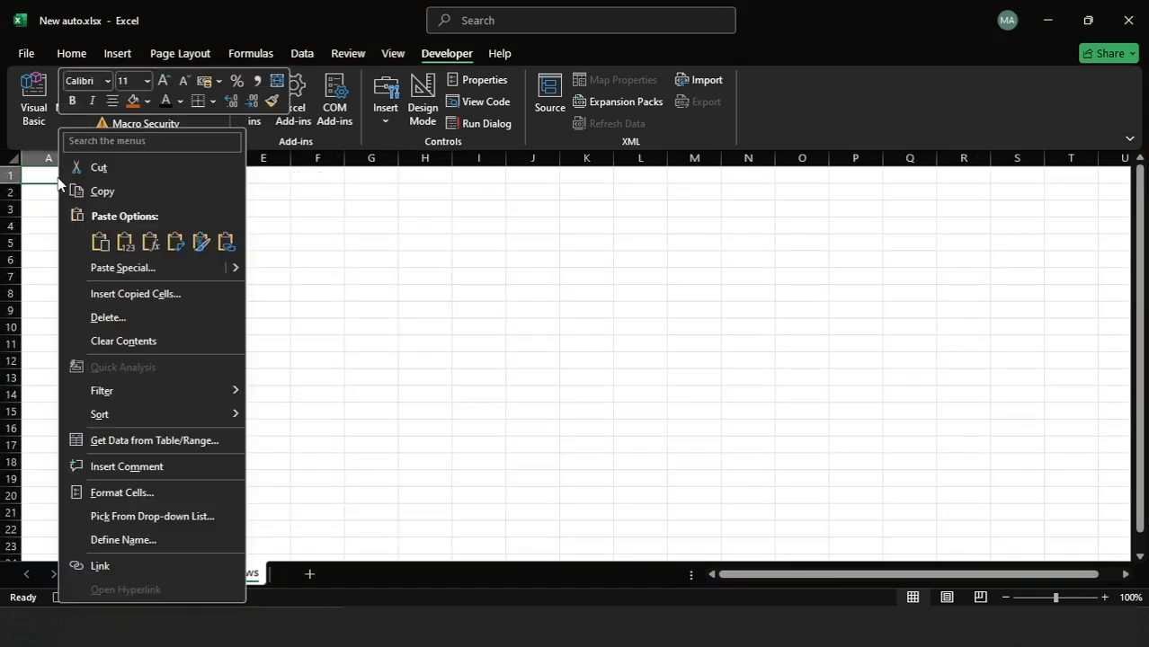
left_click(138, 273)
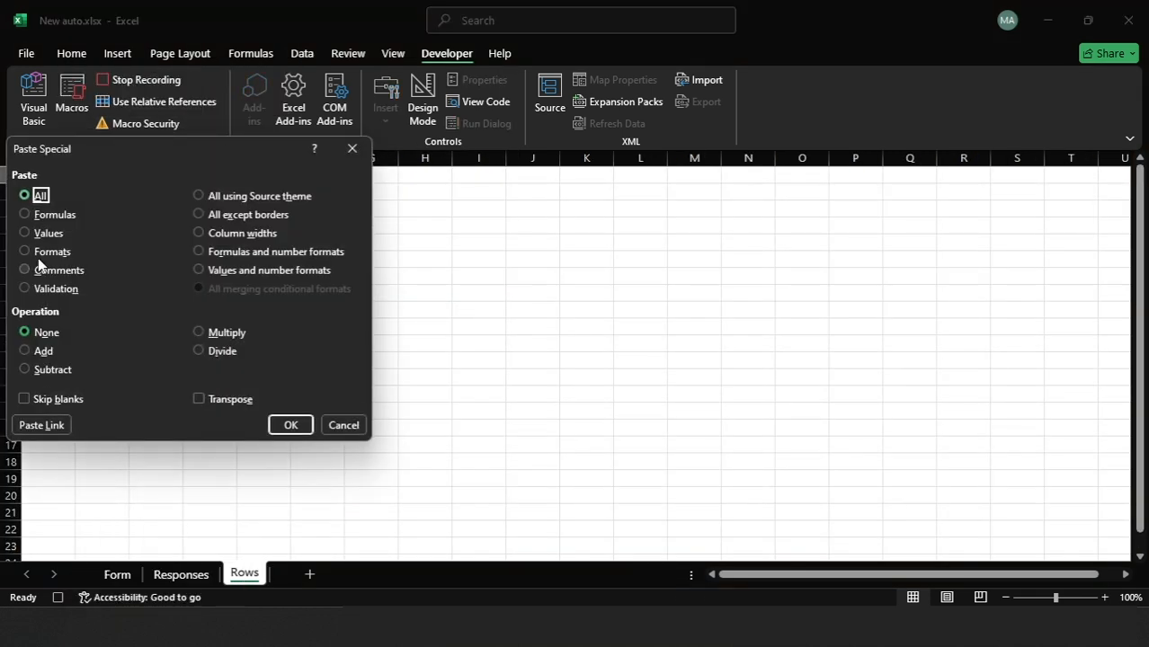
left_click(25, 236)
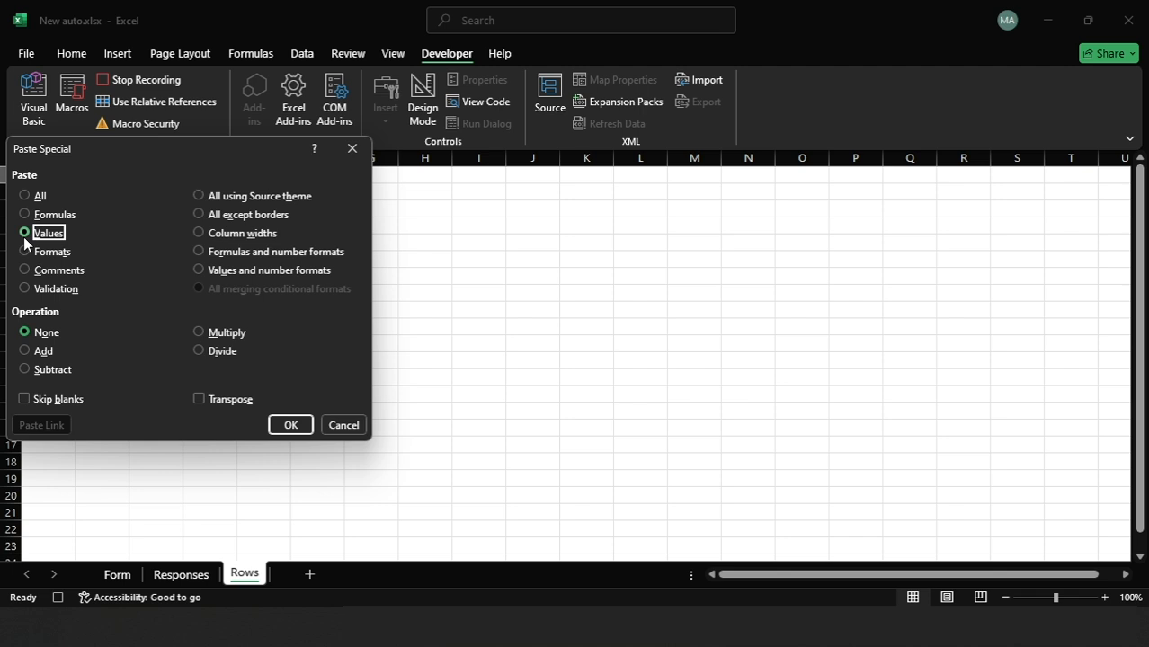
left_click(199, 401)
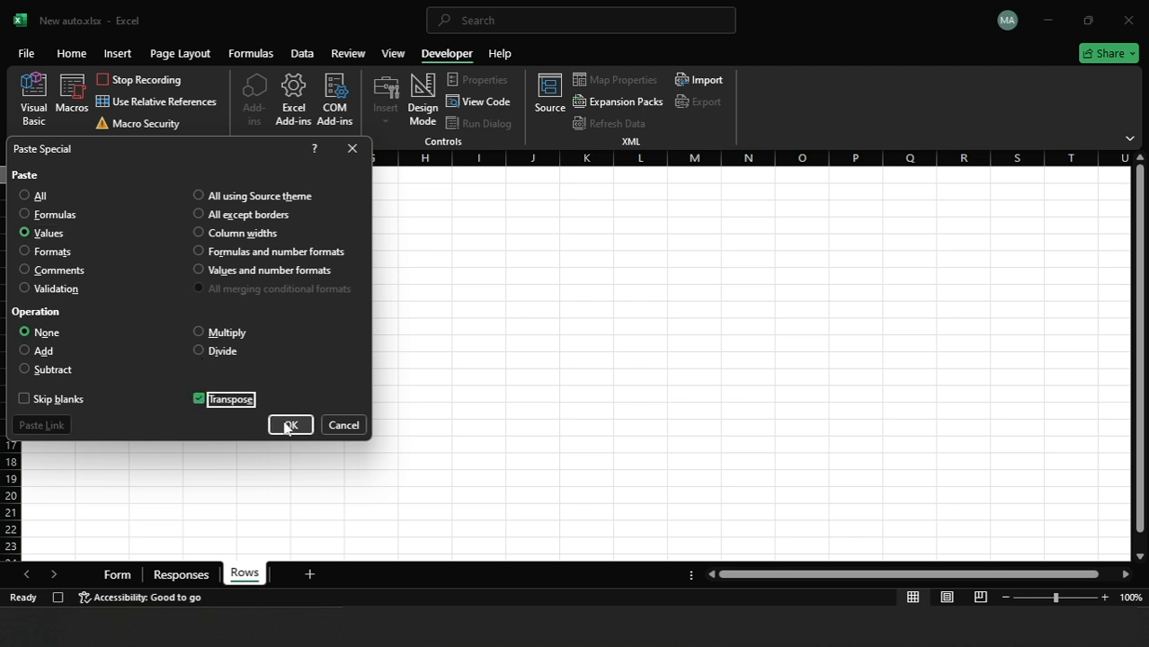
left_click(290, 426)
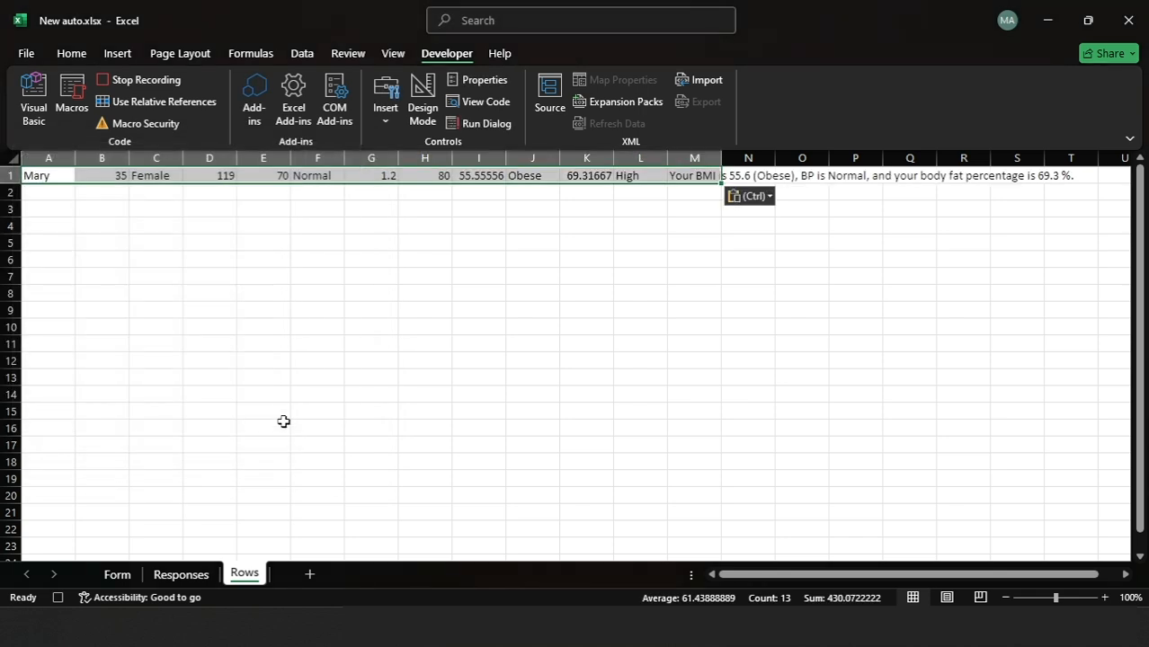
Insert the copied row from the Rows sheet at cell A2 of the Responses sheet, shifting existing cells down.
left_click(179, 576)
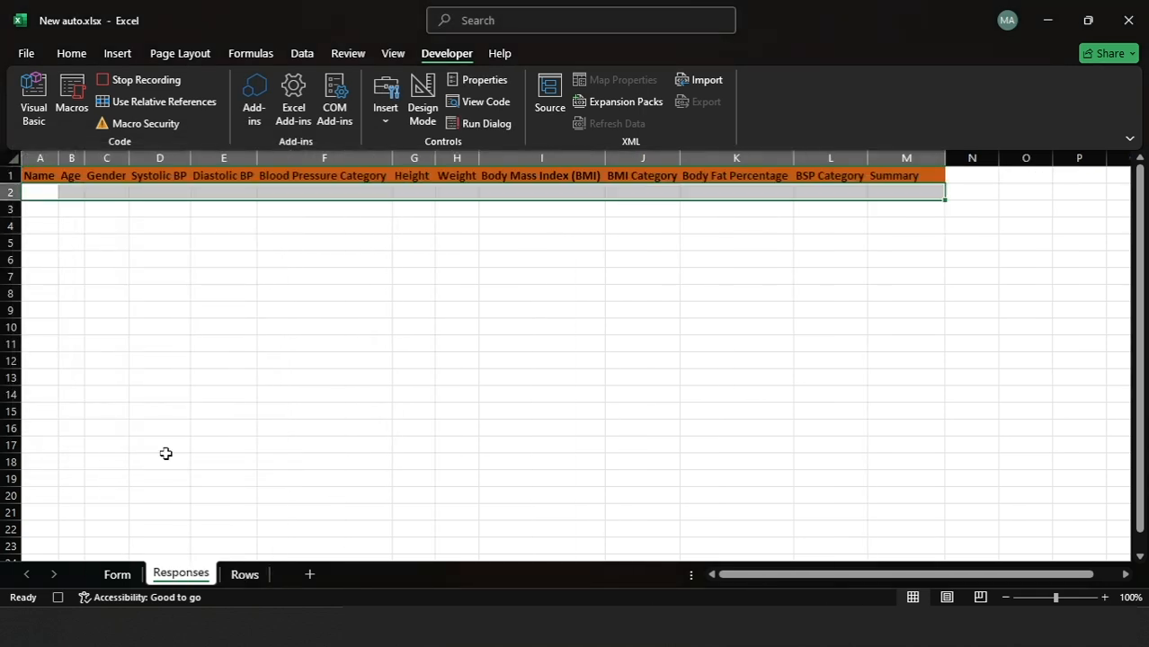
left_click(46, 192)
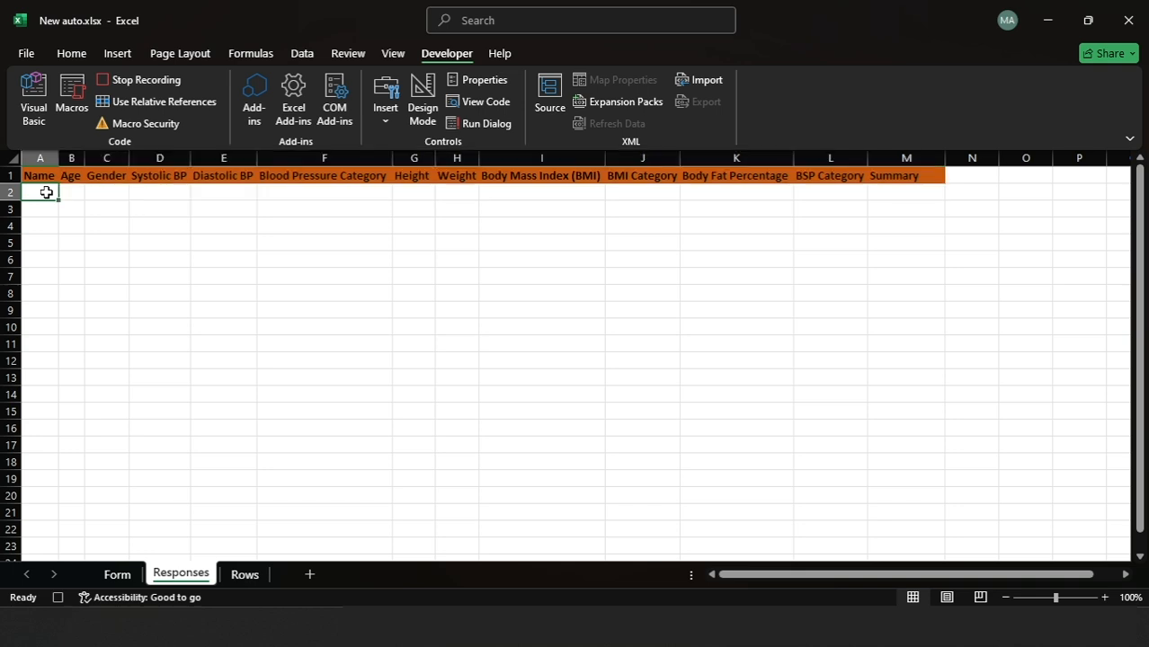
left_click(72, 54)
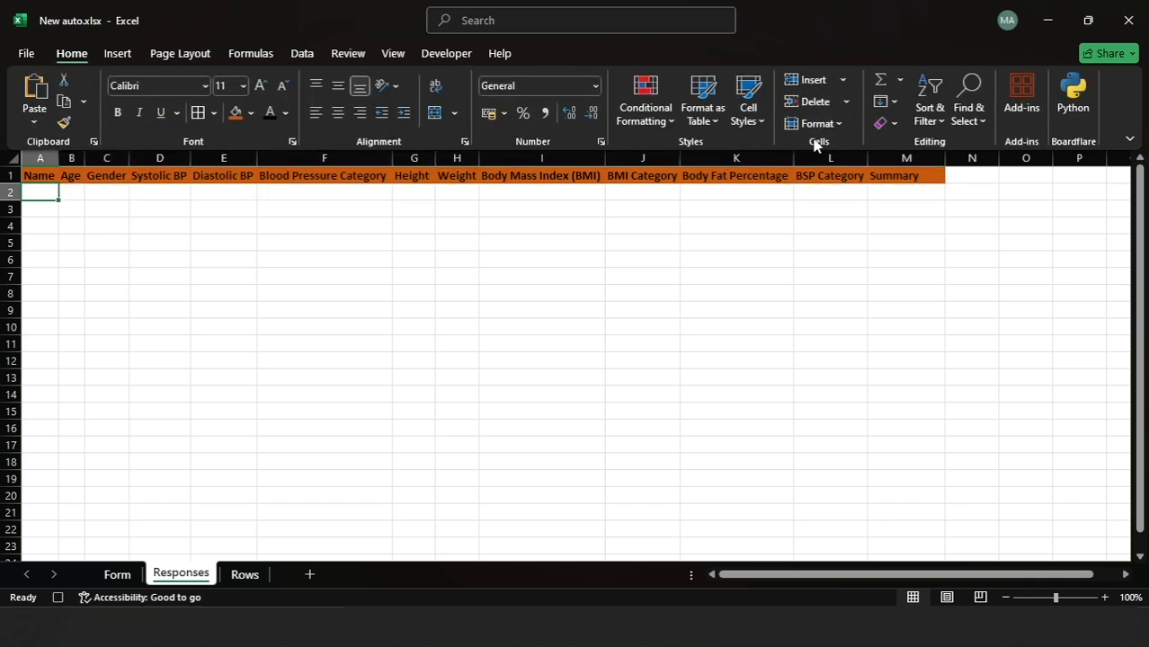
left_click(843, 81)
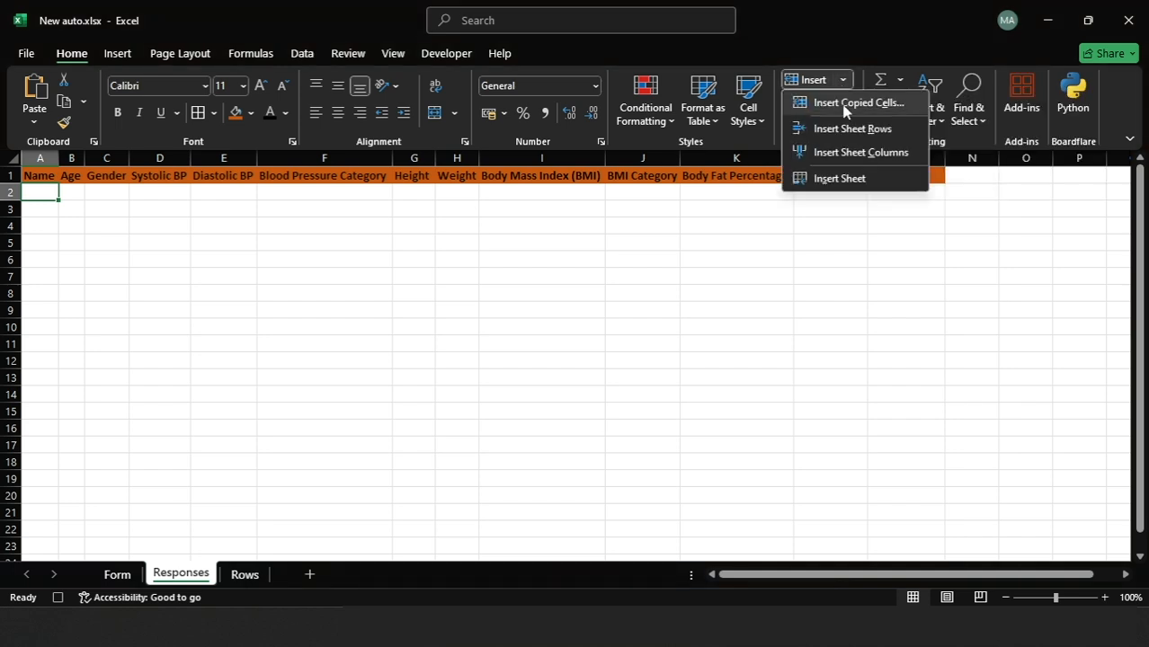
left_click(844, 105)
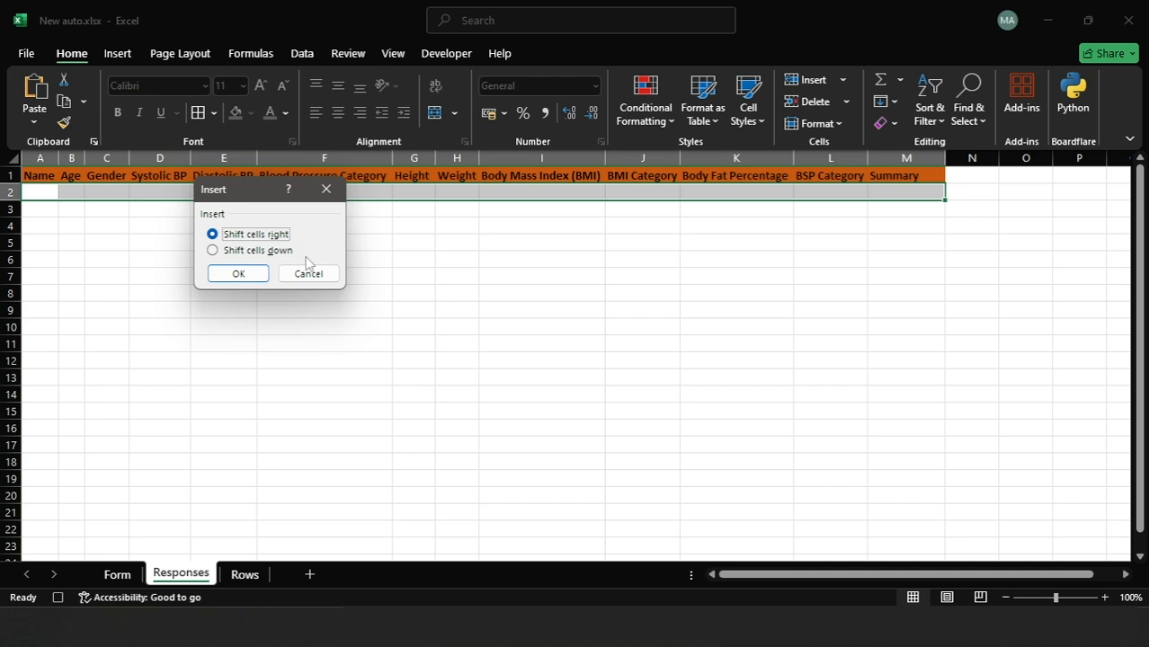
left_click(258, 252)
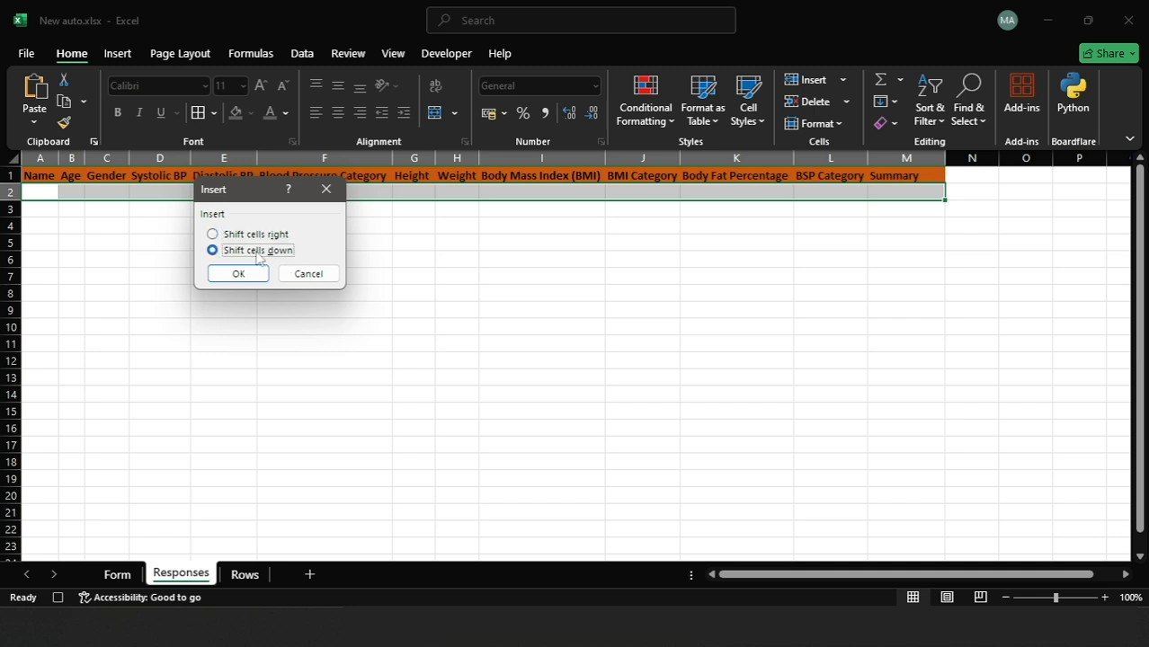
left_click(241, 278)
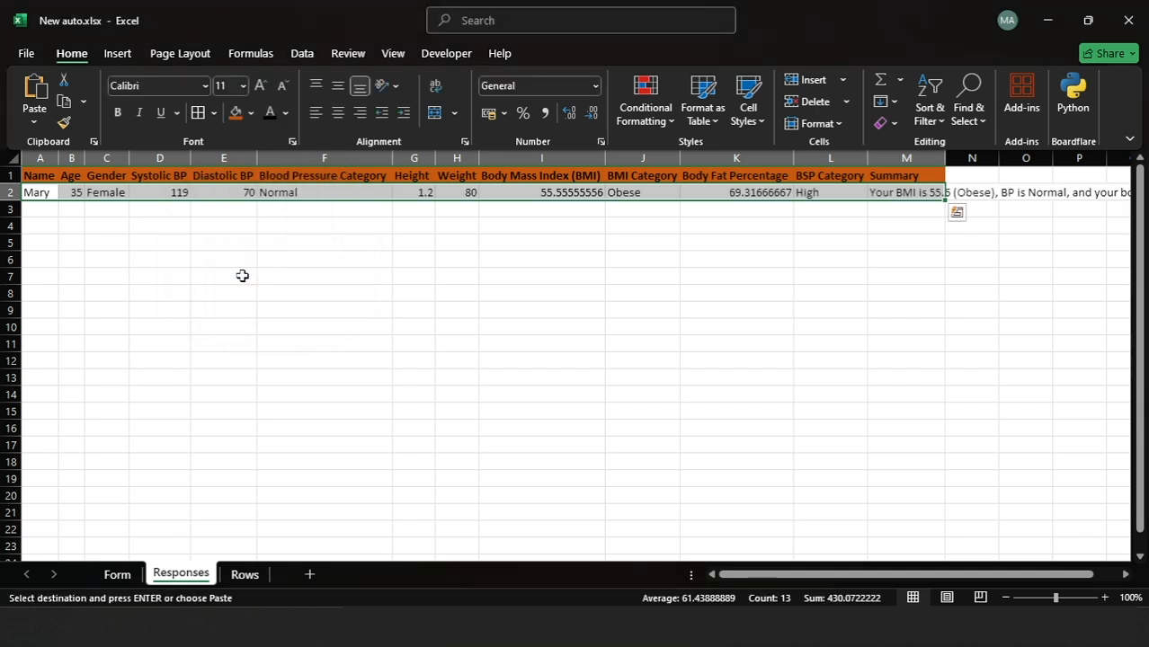
Return to the Form sheet and clear the Name, Age and Gender entries.
left_click(118, 576)
scroll(310, 342, "up", 4)
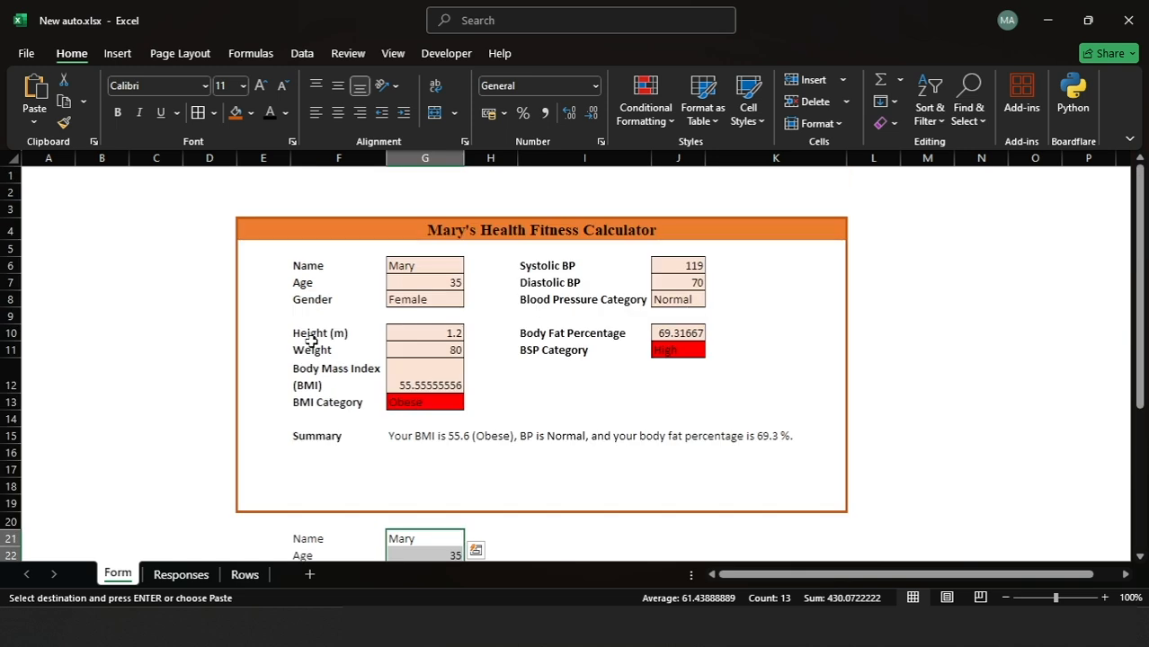
left_click_drag(438, 265, 445, 284)
key("Delete")
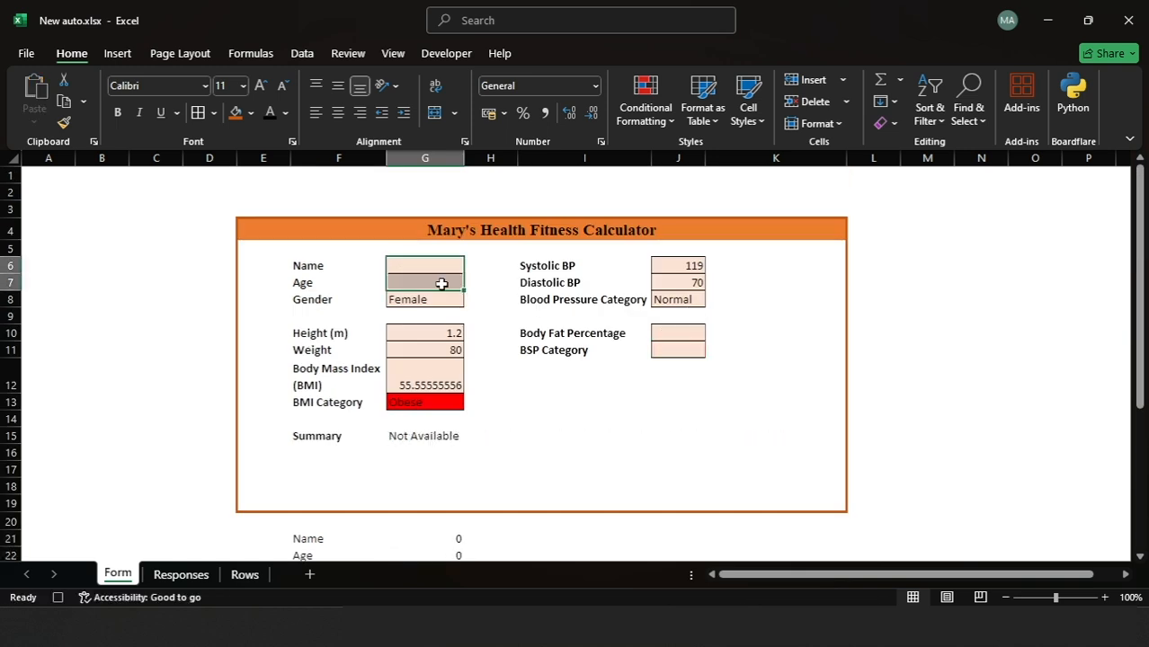
left_click(438, 298)
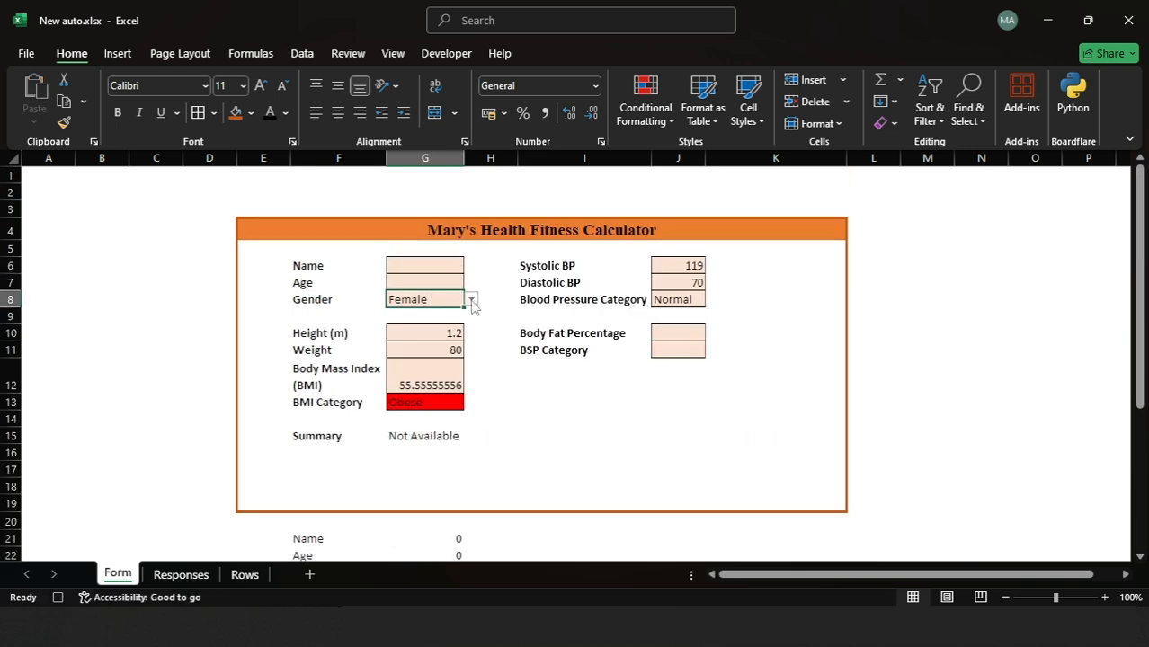
left_click(470, 300)
left_click(450, 298)
key("BackSpace")
Clear the Systolic BP and Diastolic BP entries in the form.
left_click_drag(659, 266, 661, 281)
key("Delete")
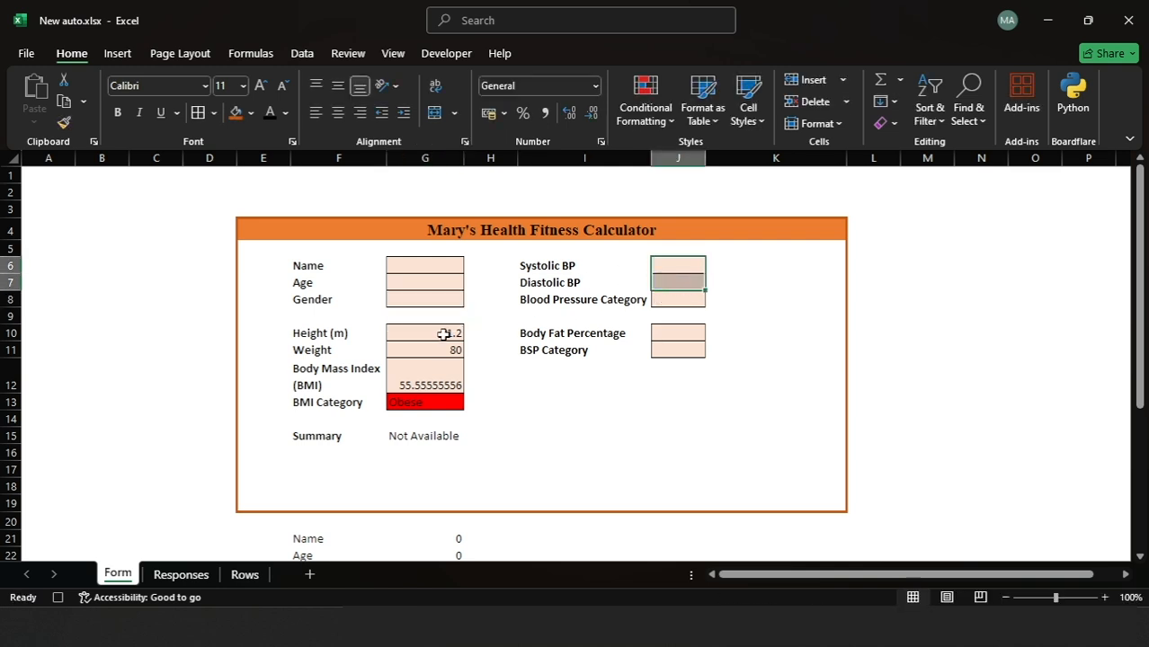